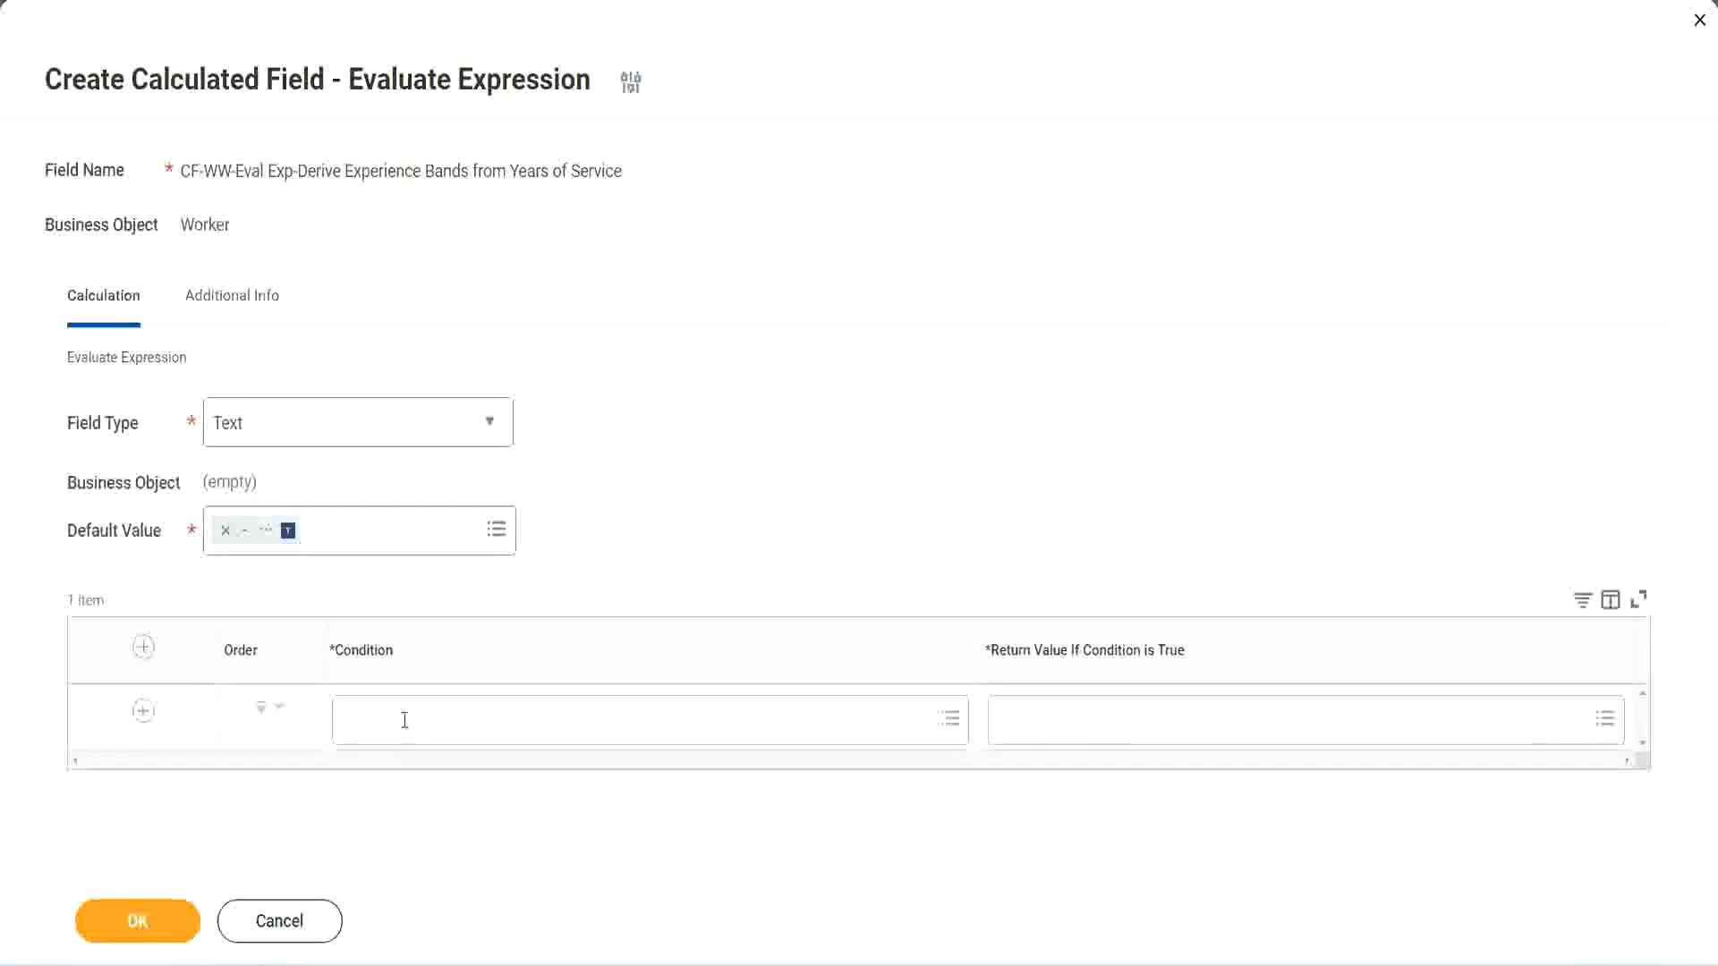
# Copy the Field 1 name from the Notepad++ notes and set the condition to CF-WW-TF-Length of Service between 0 and 7 years.
pyautogui.click(404, 720)
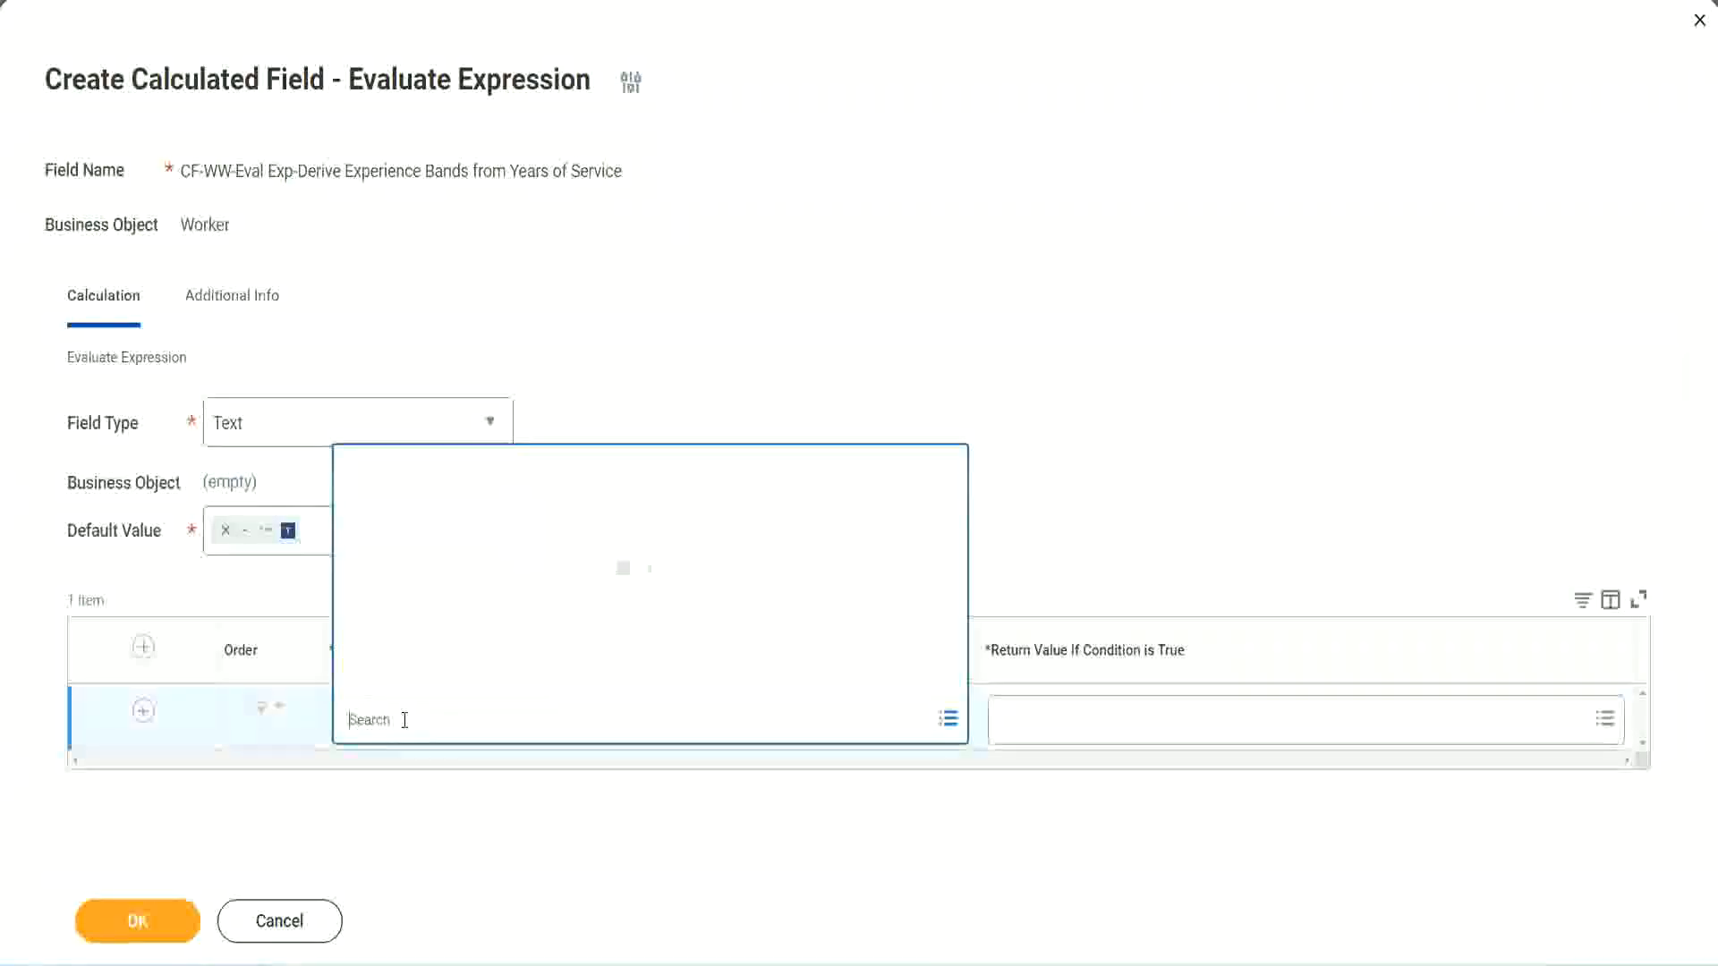
pyautogui.click(660, 407)
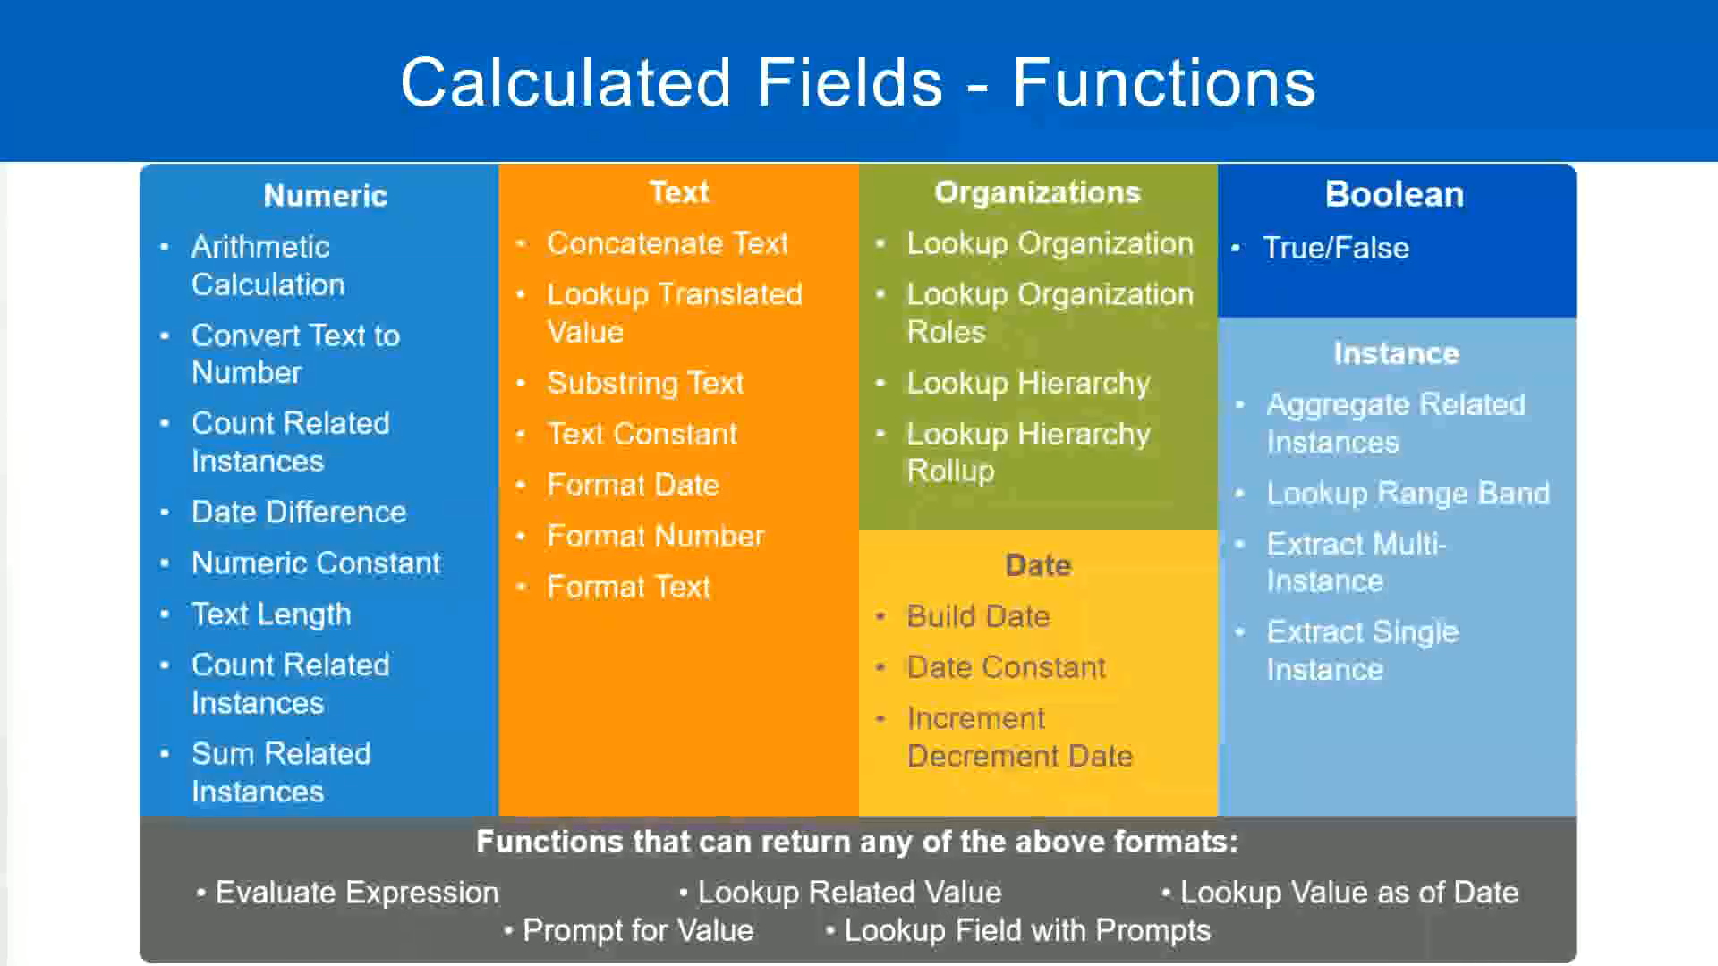
pyautogui.hotkey('alt', 'Tab')
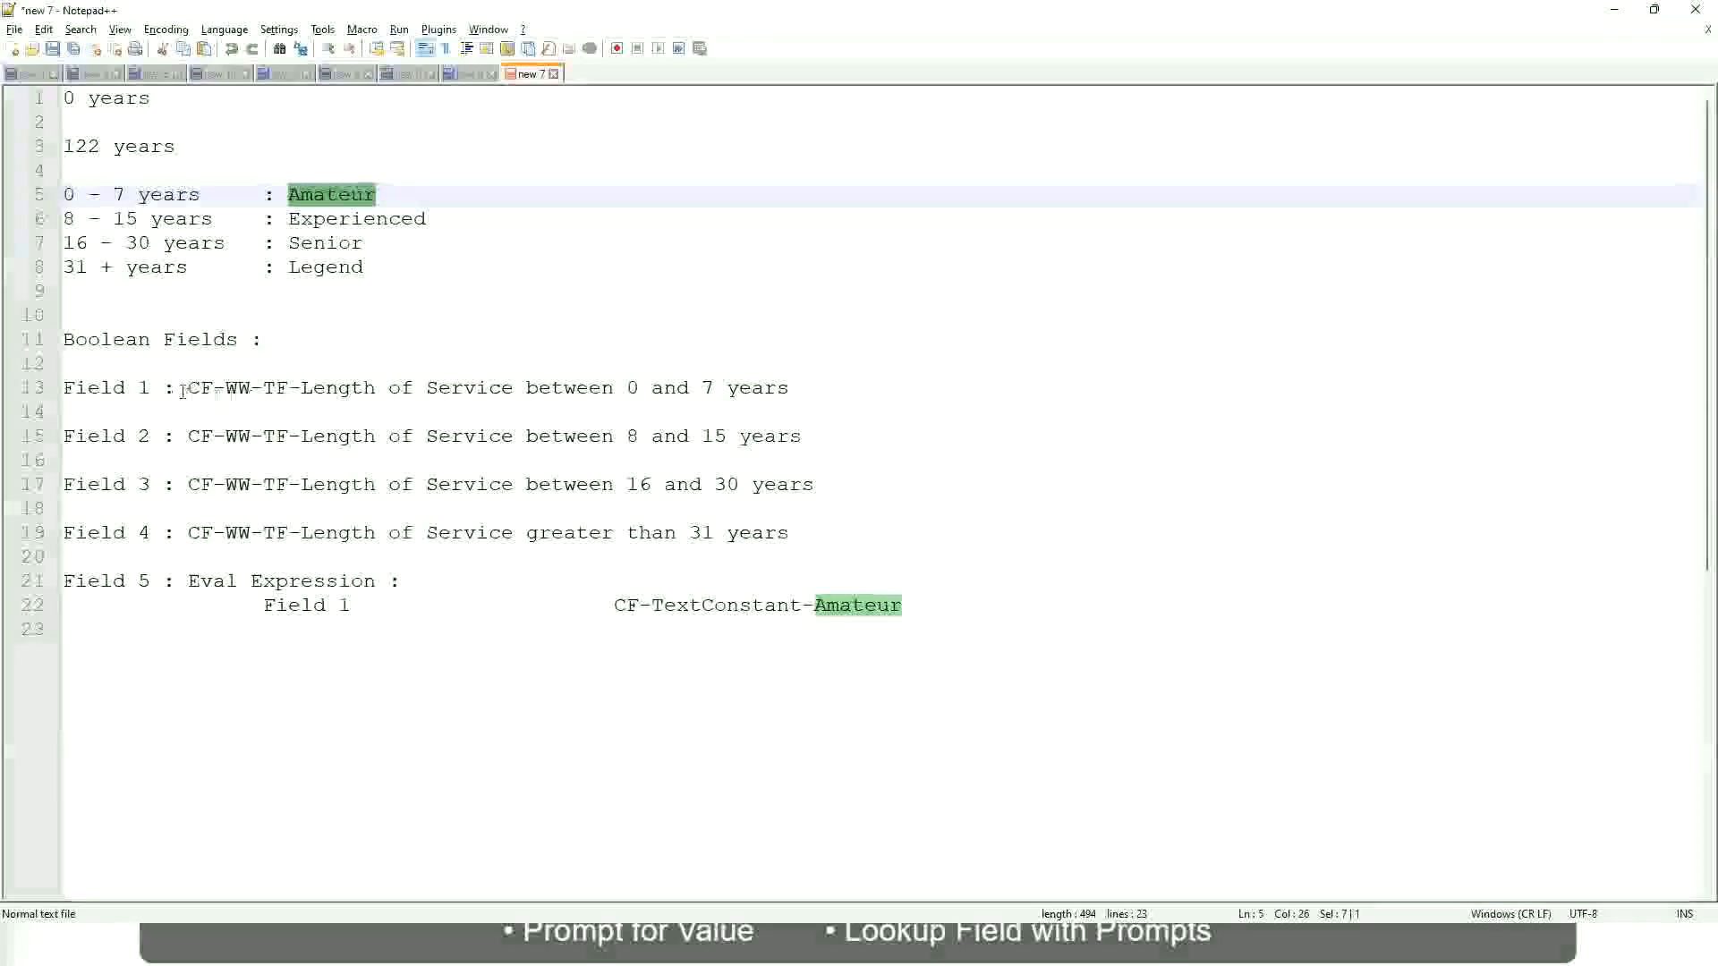
pyautogui.moveTo(193, 386); pyautogui.dragTo(791, 395)
pyautogui.hotkey('ctrl', 'c')
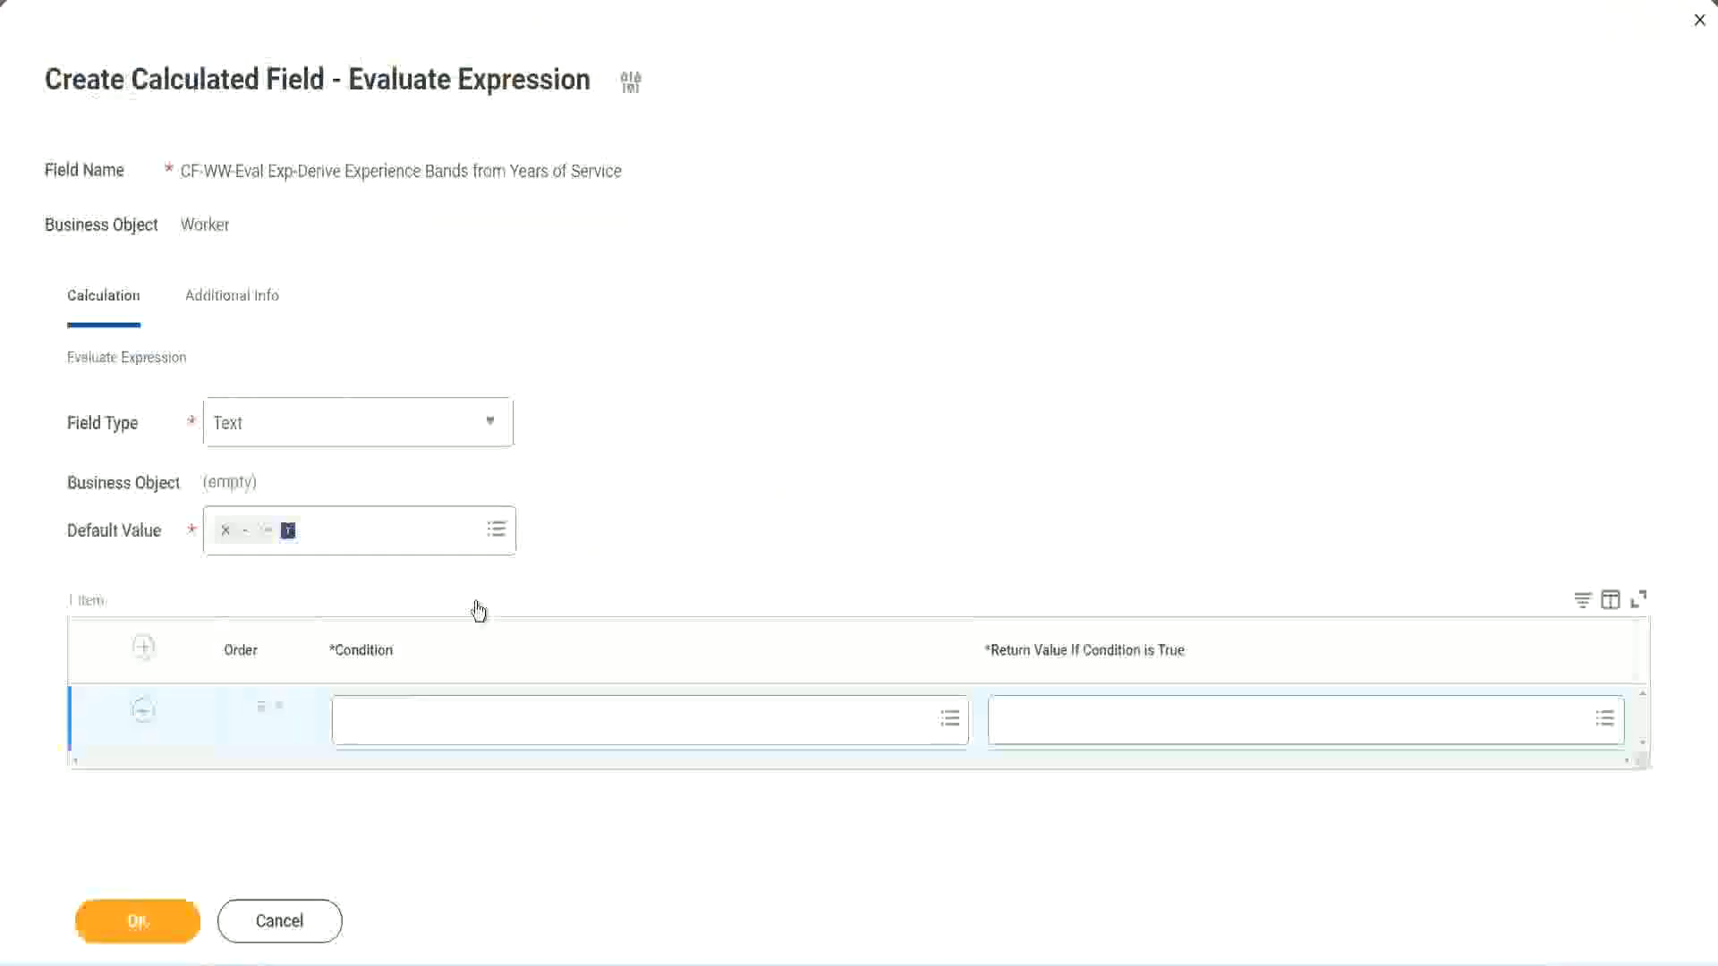
pyautogui.click(438, 726)
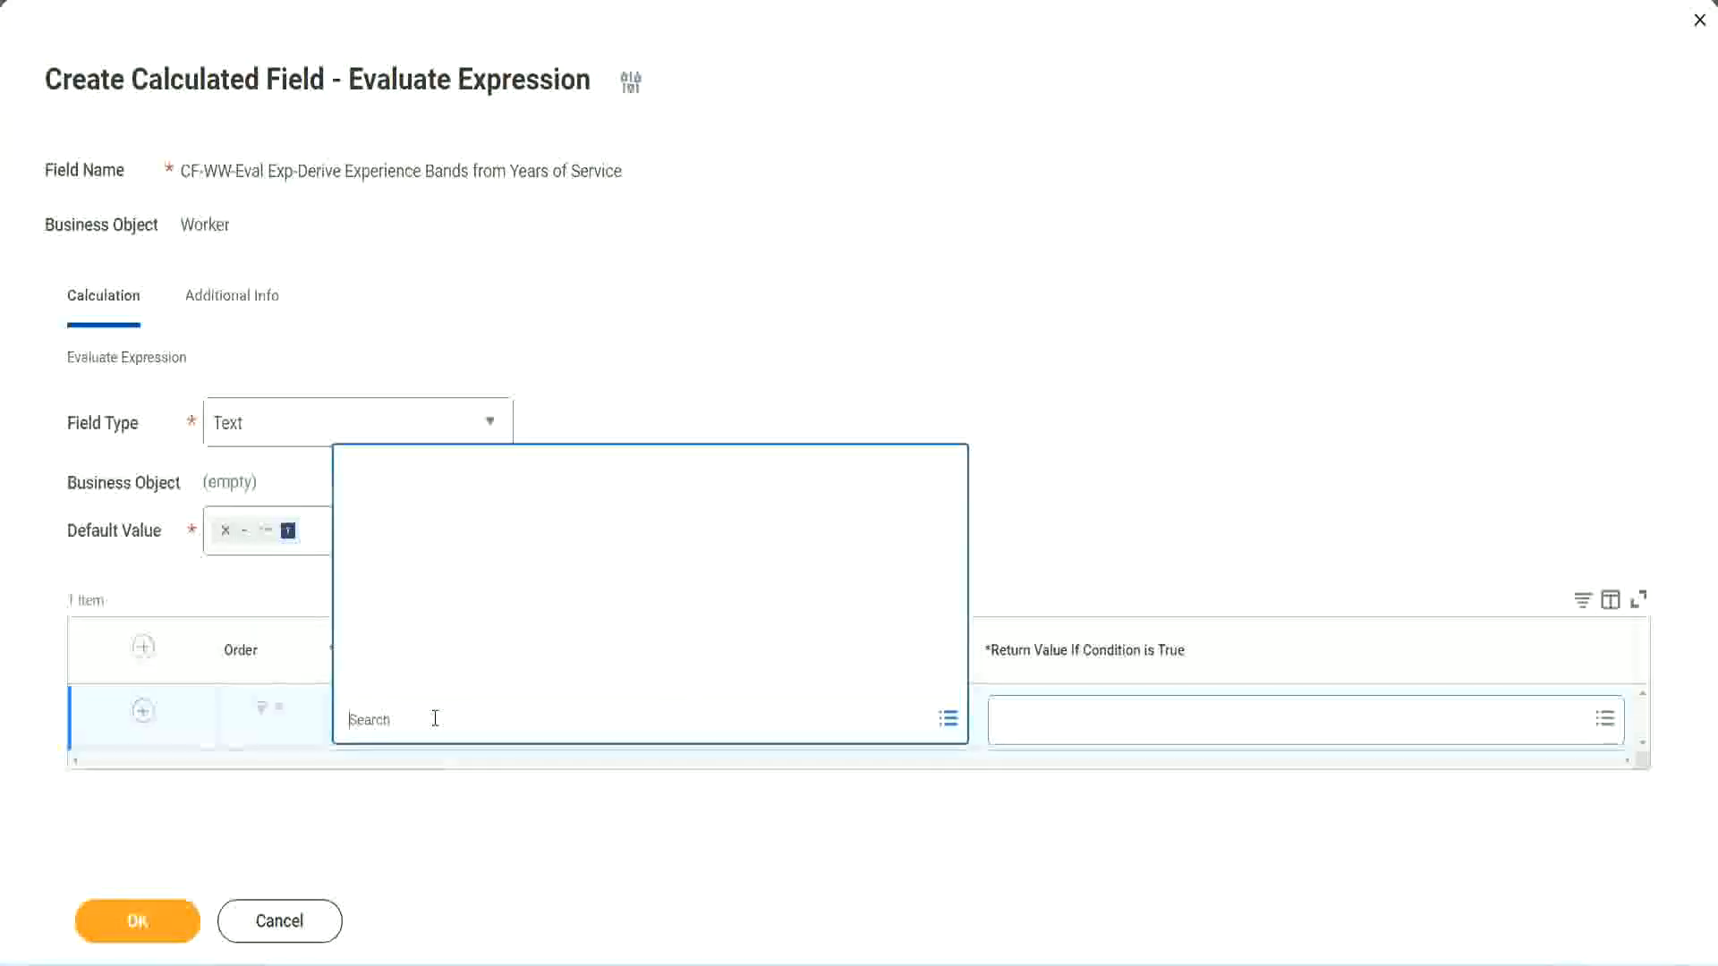
pyautogui.hotkey('ctrl', 'v')
pyautogui.press('Return')
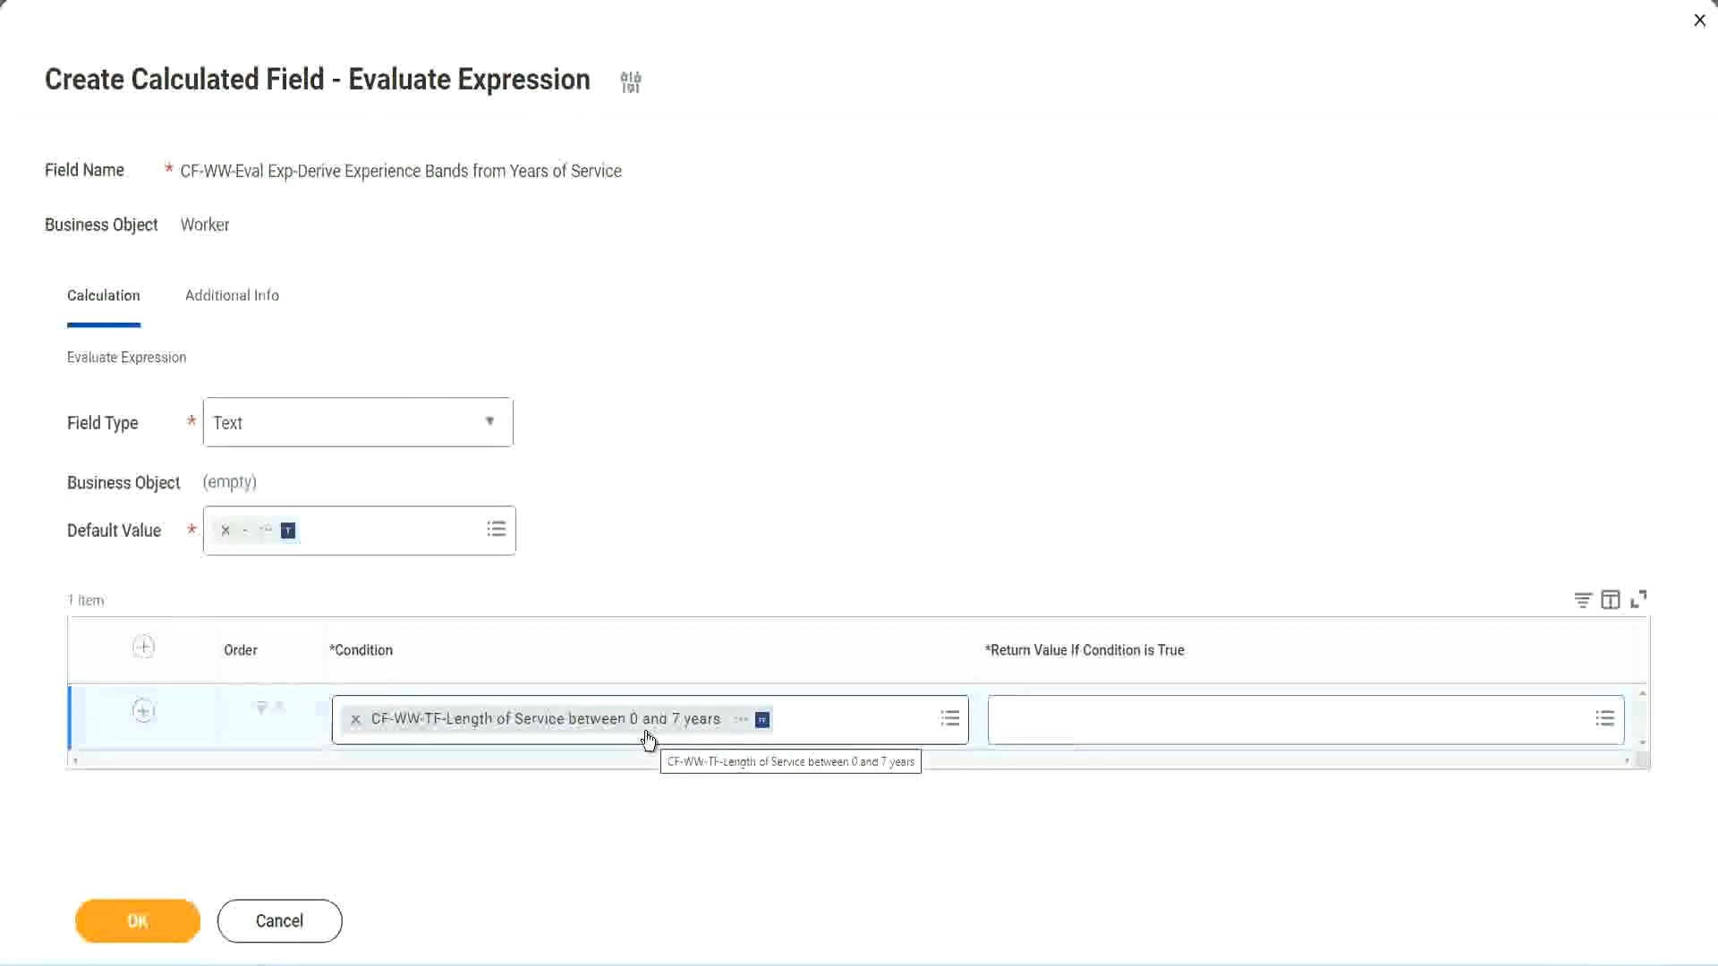
pyautogui.click(1117, 734)
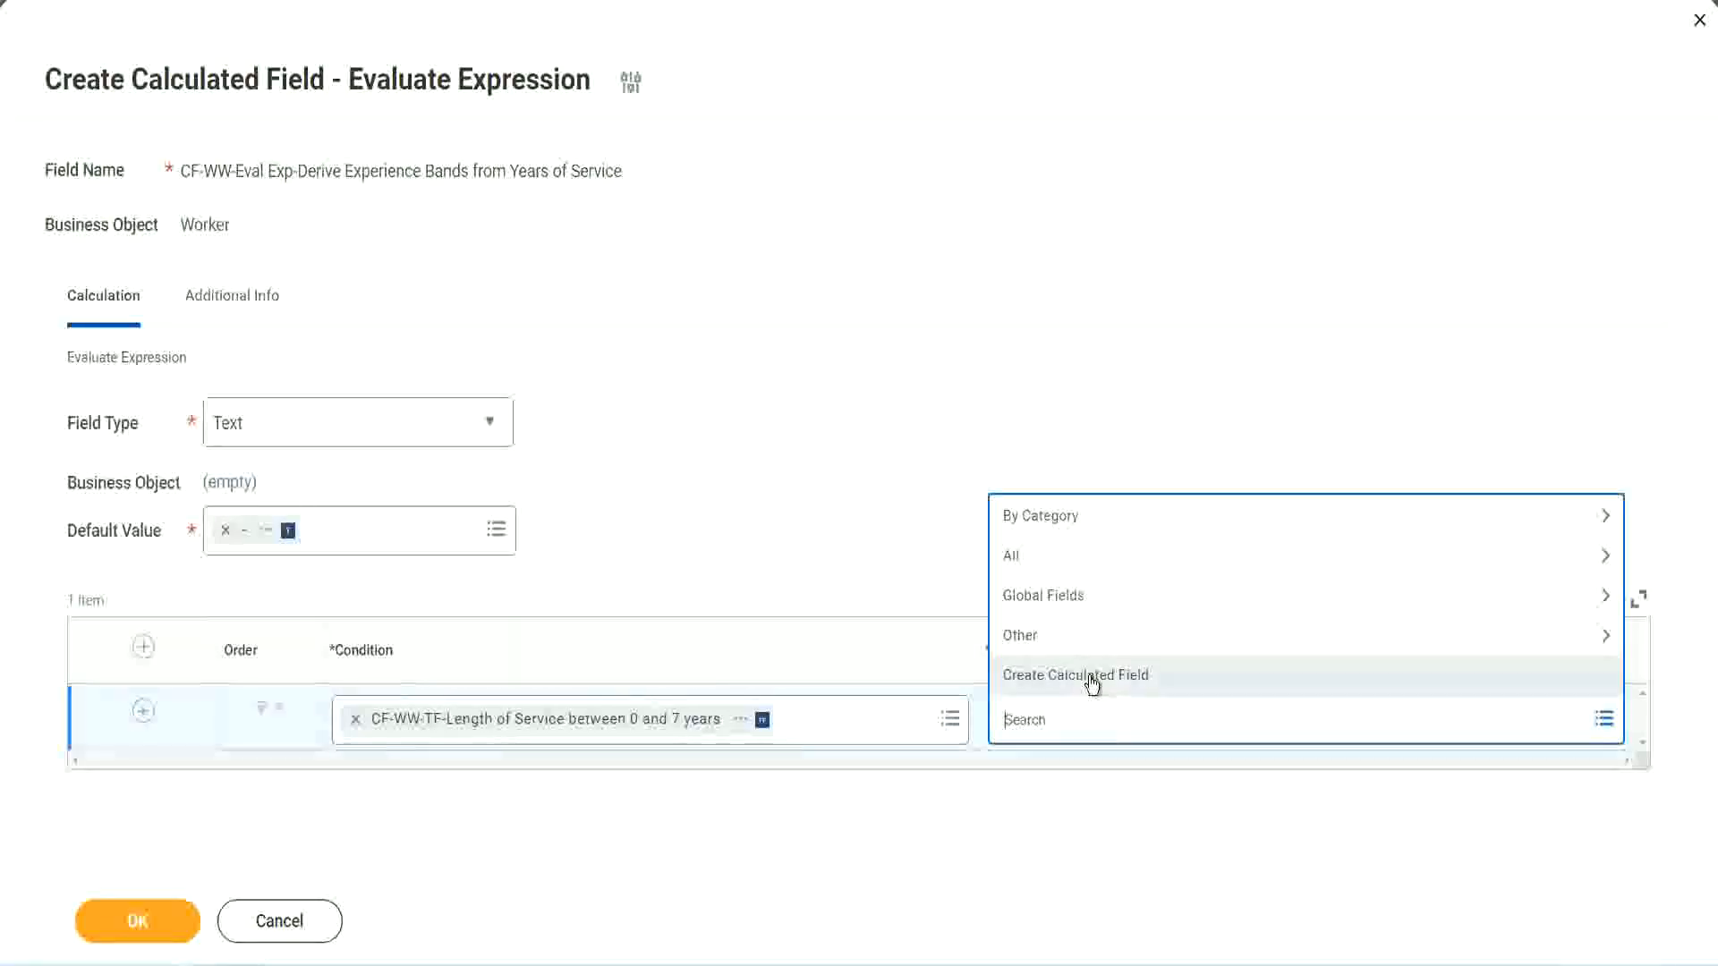
pyautogui.click(996, 446)
pyautogui.click(1035, 730)
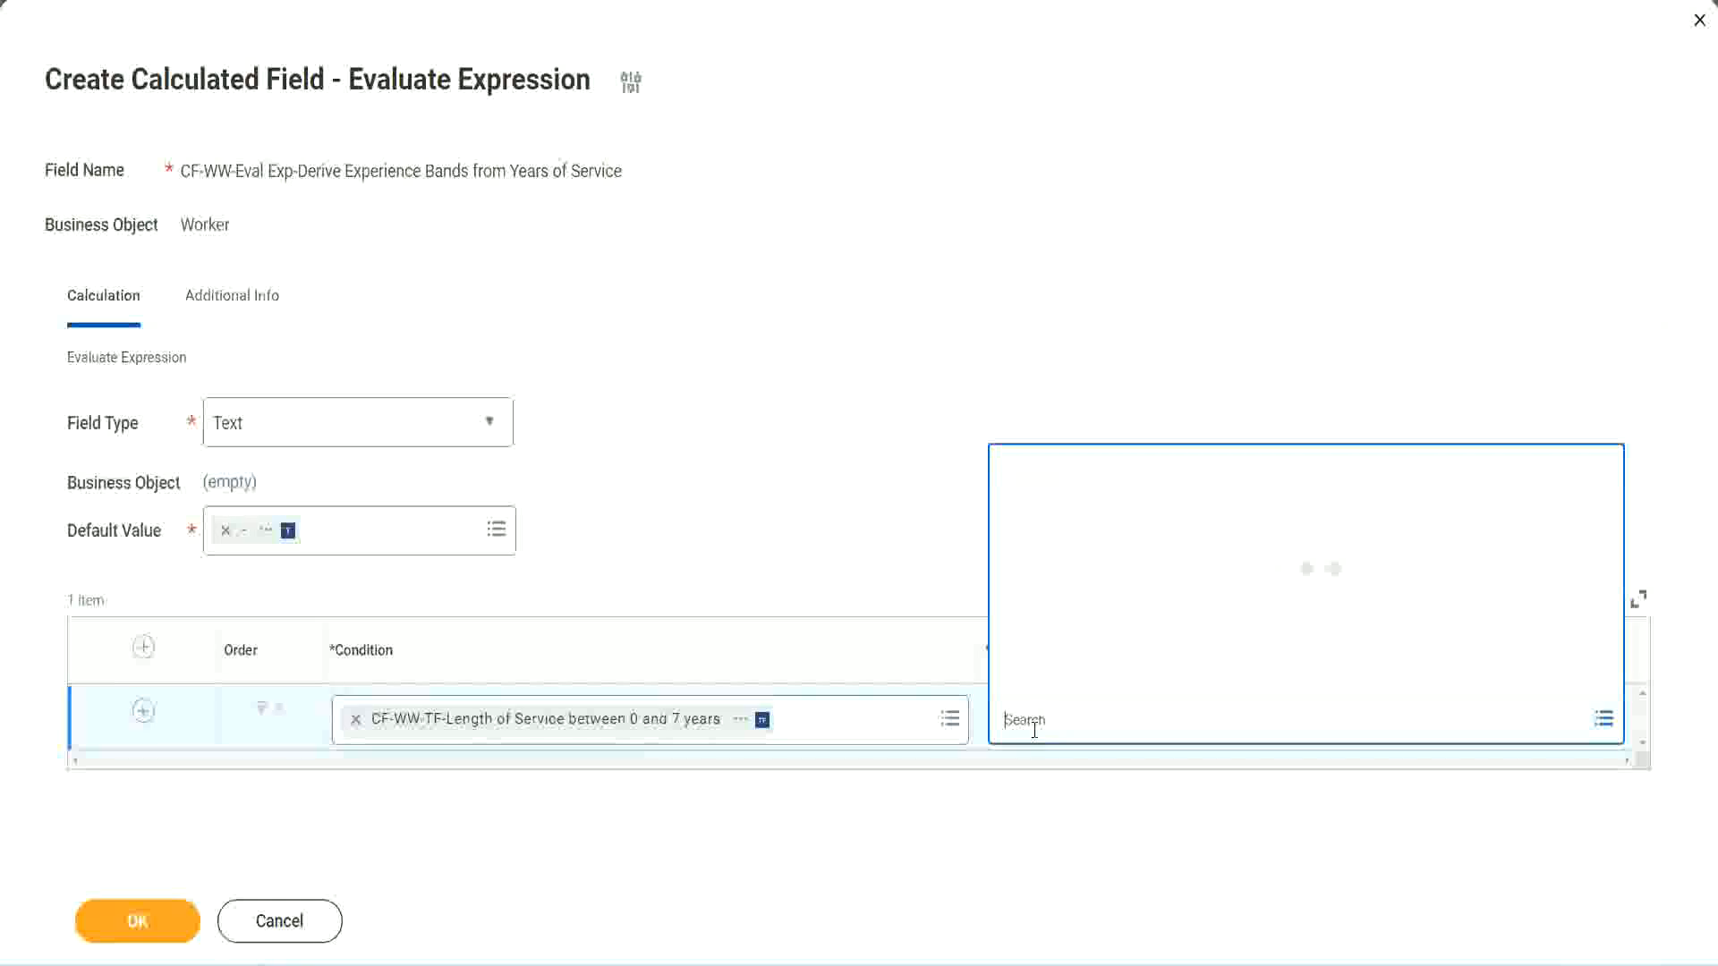
pyautogui.write('Amaterue')
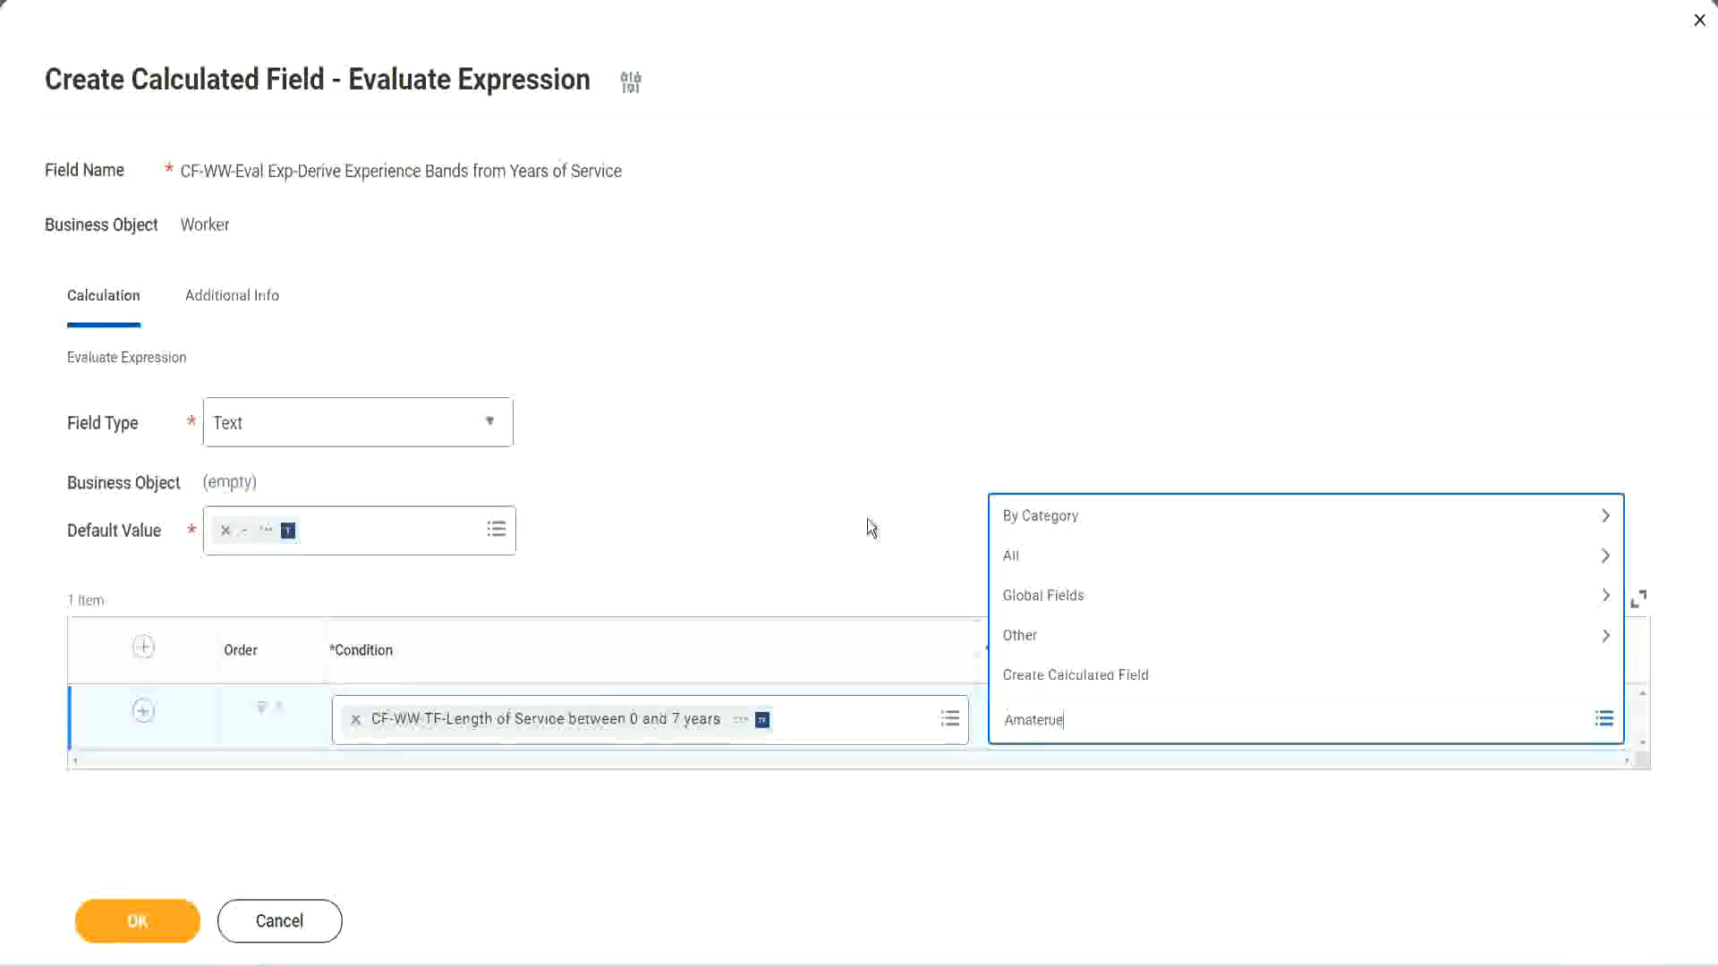
pyautogui.click(867, 519)
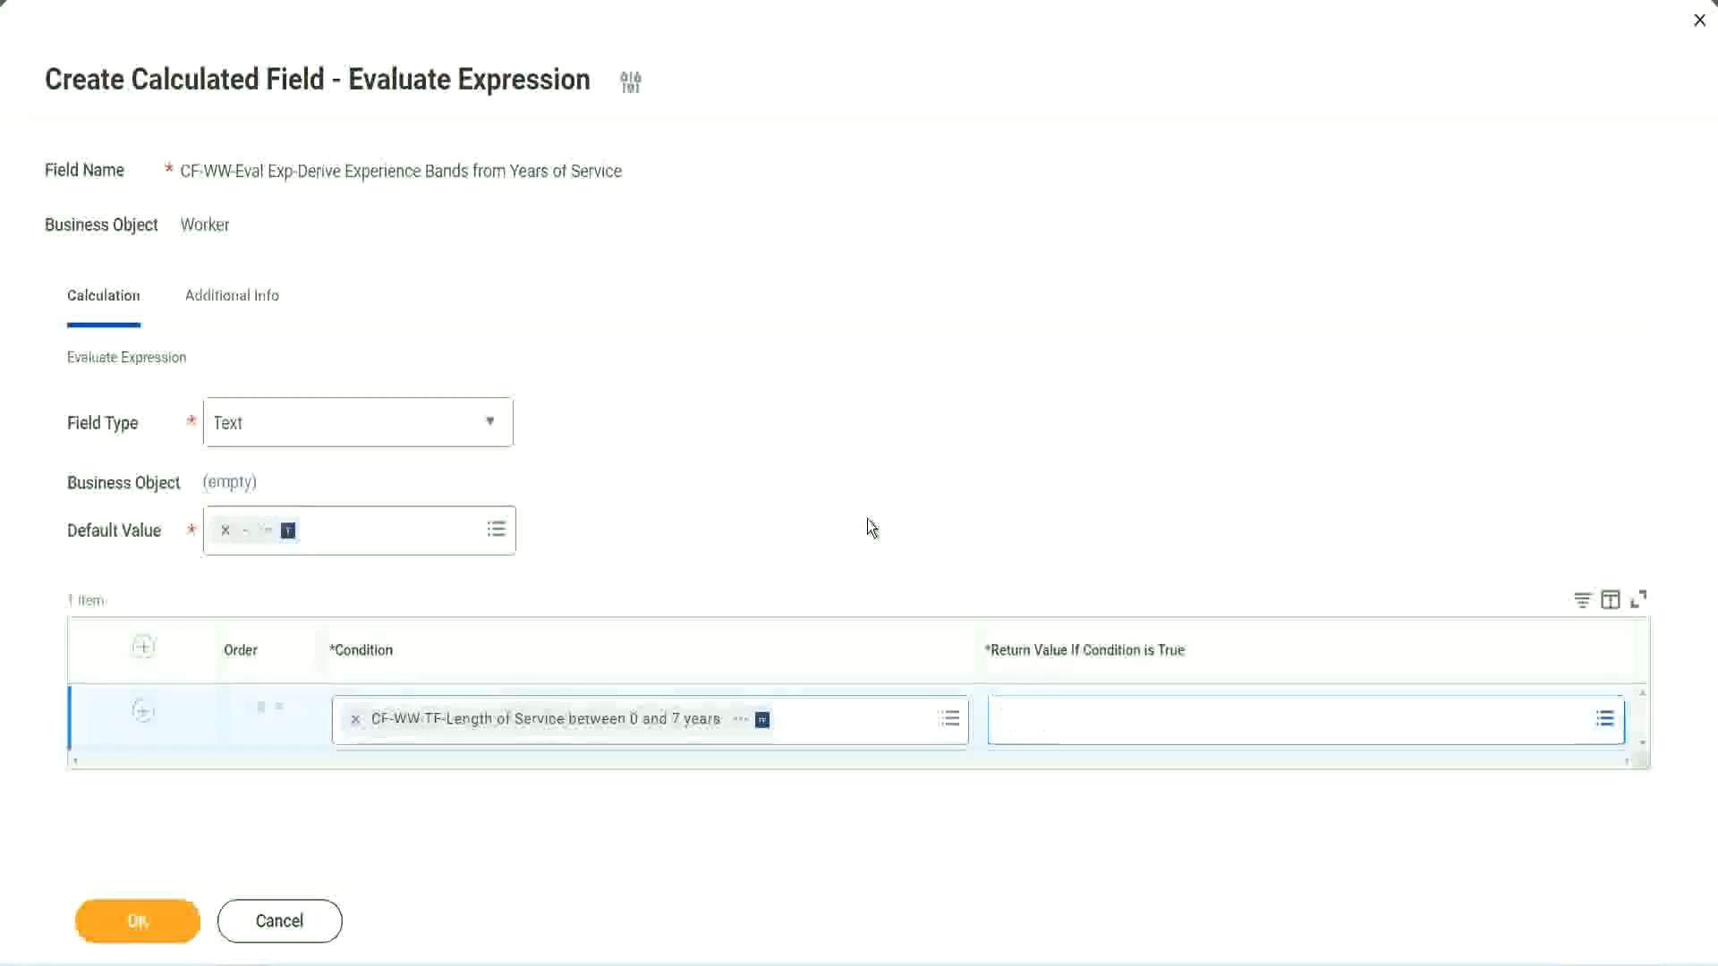
pyautogui.click(1083, 732)
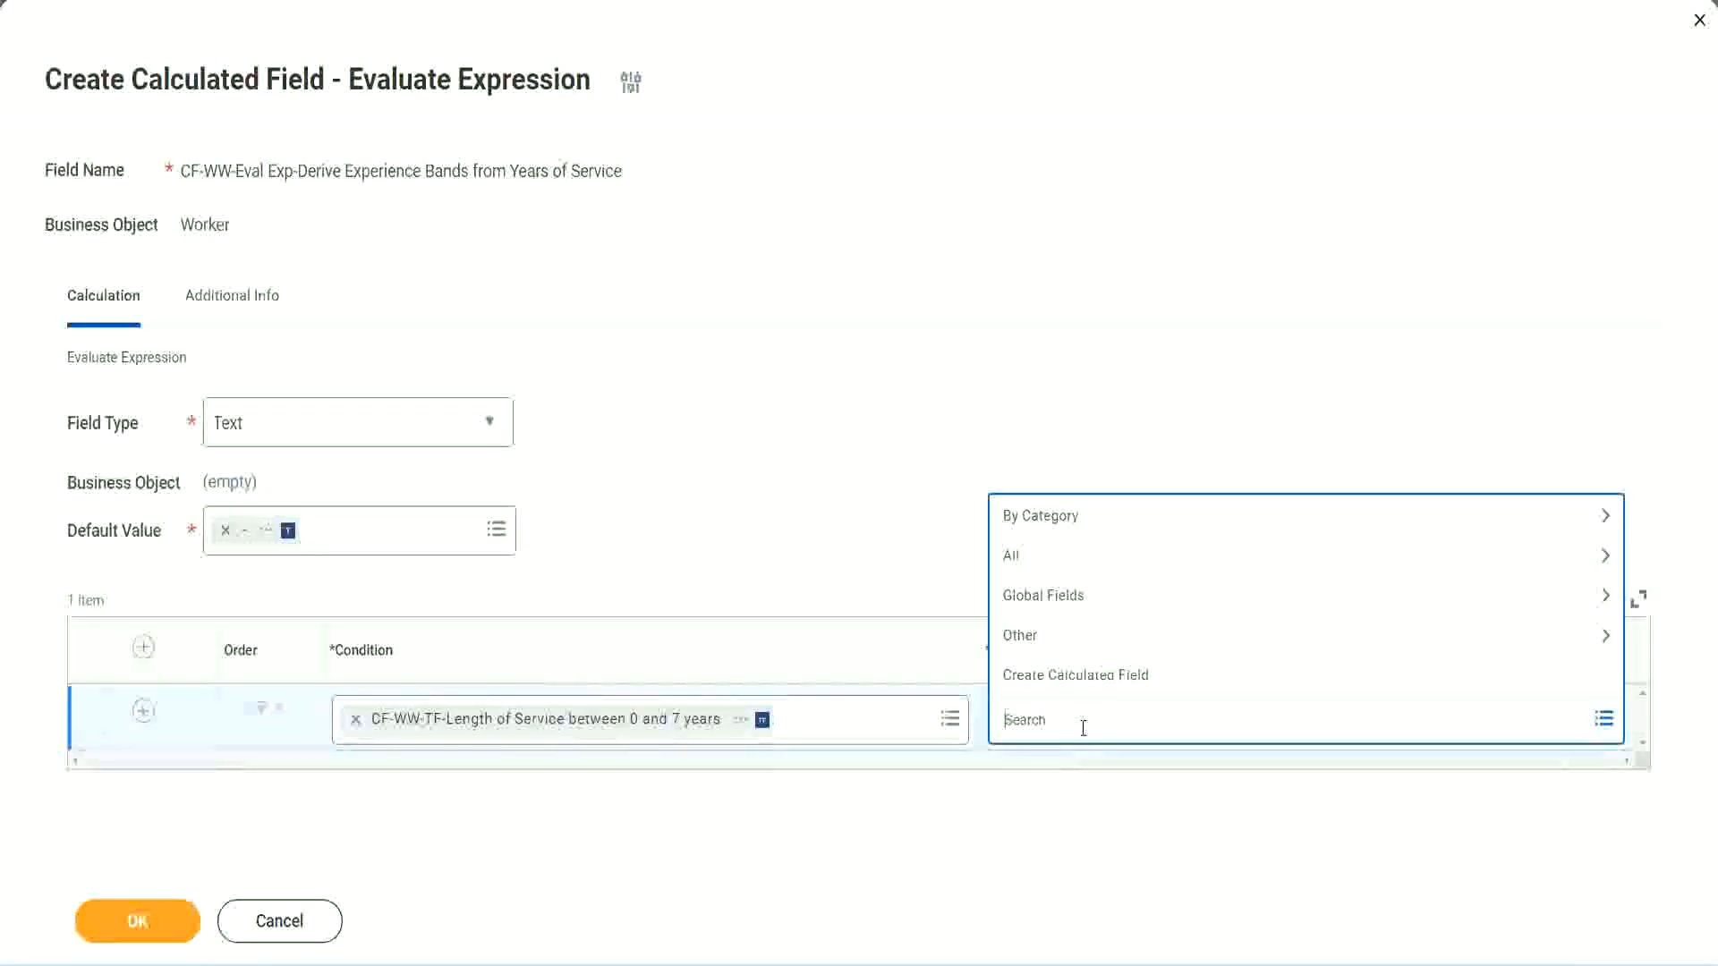
pyautogui.click(869, 528)
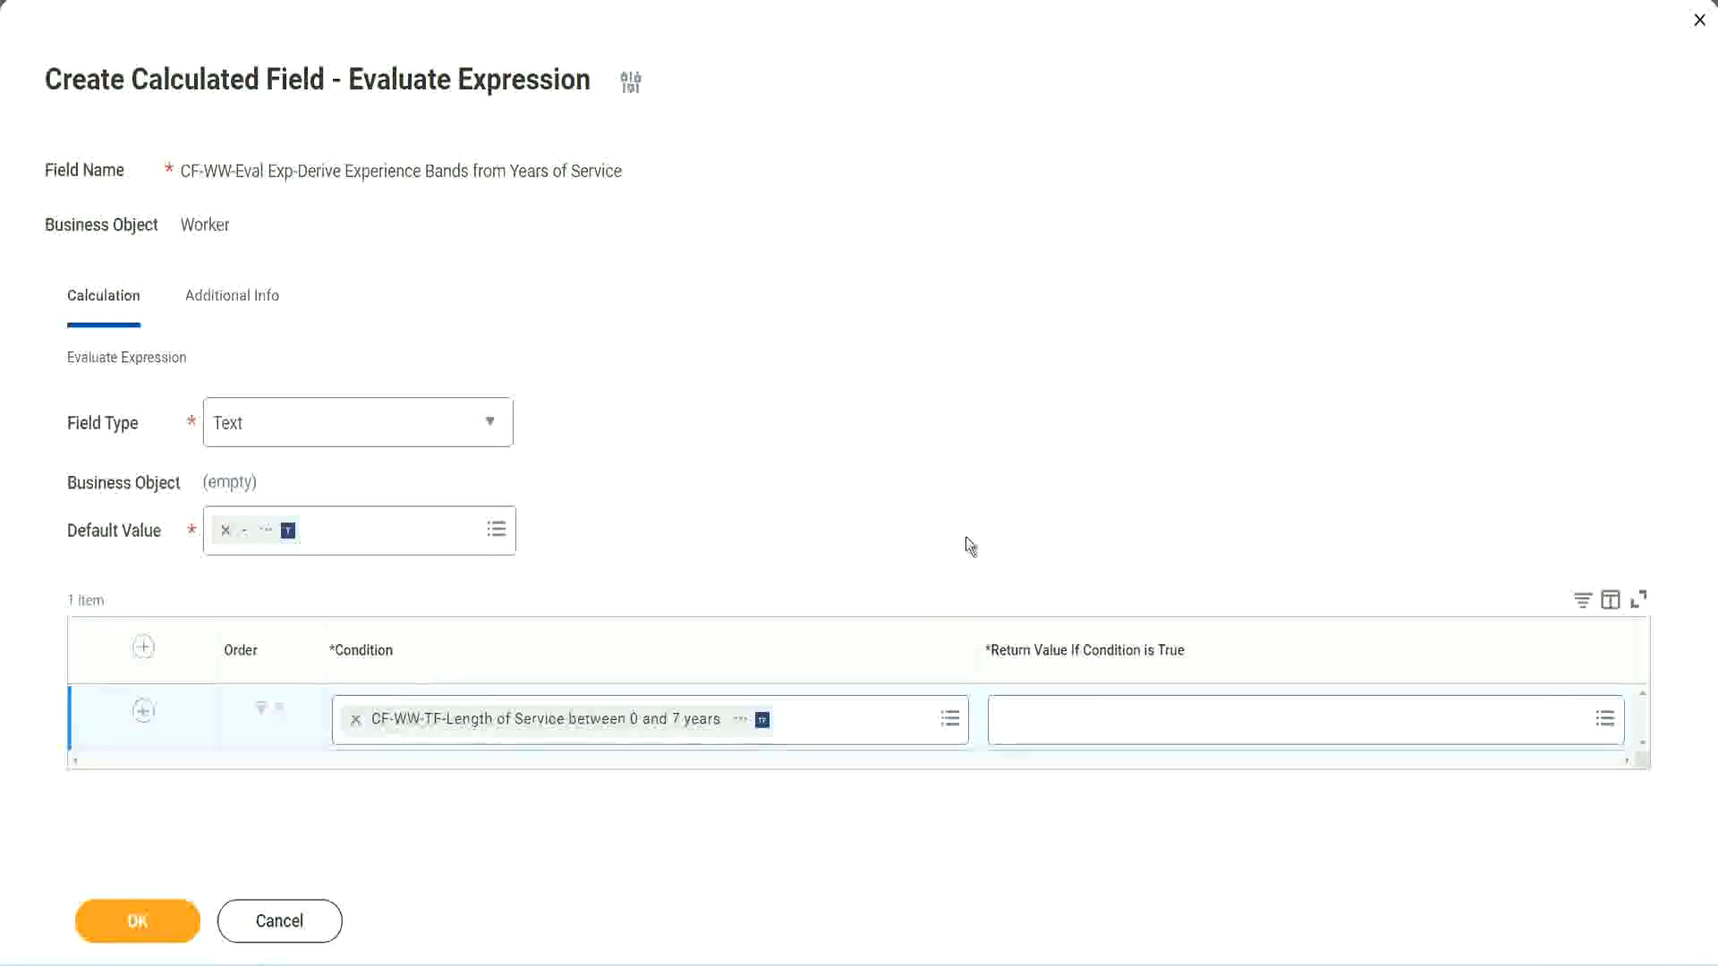
pyautogui.click(1147, 723)
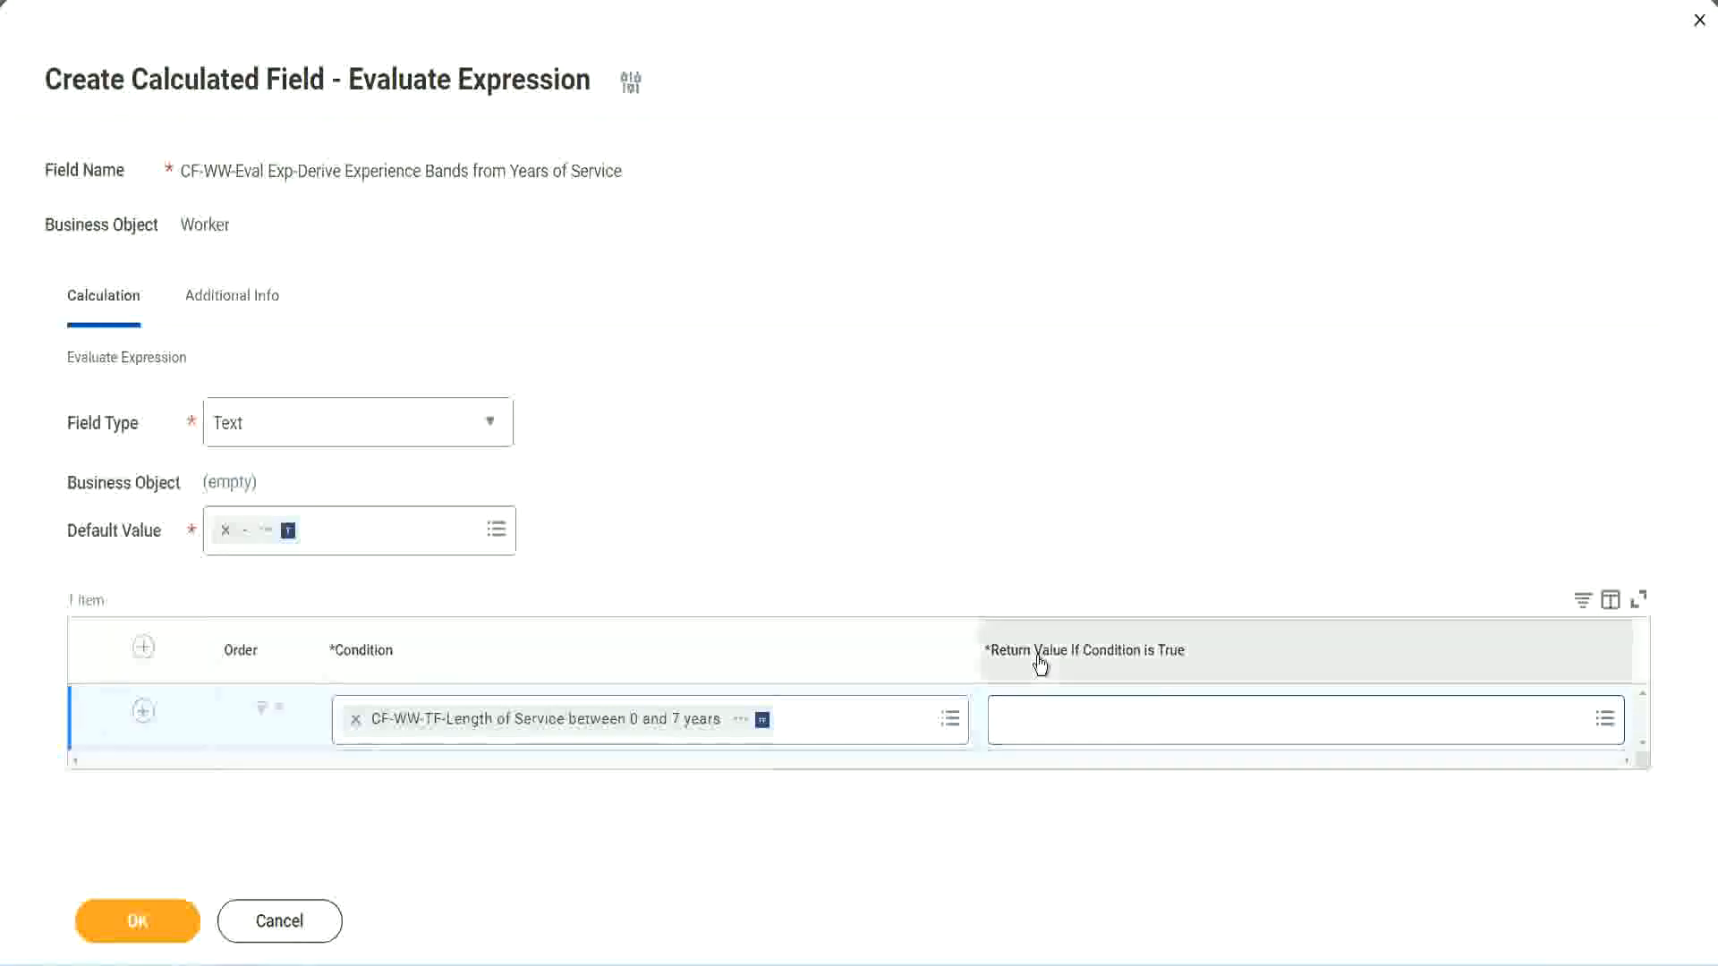
# Start a new calculated field for the condition's return value and name it CF-WW-TC-Amateur.
pyautogui.click(1114, 725)
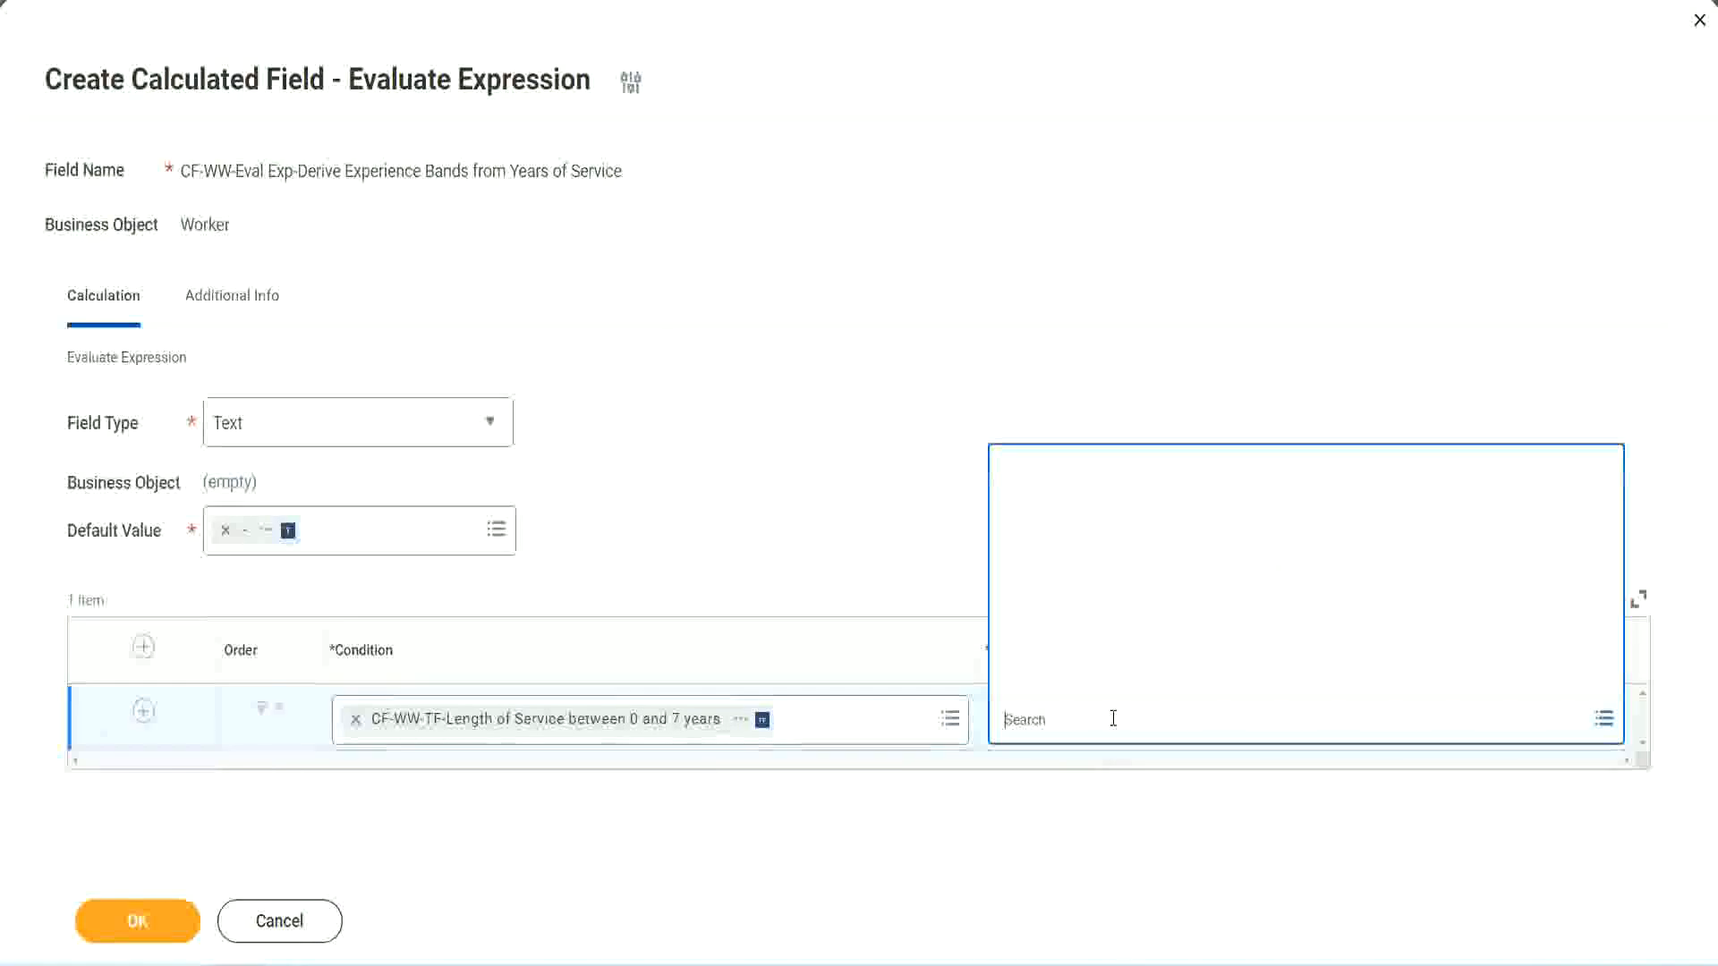
pyautogui.click(1101, 678)
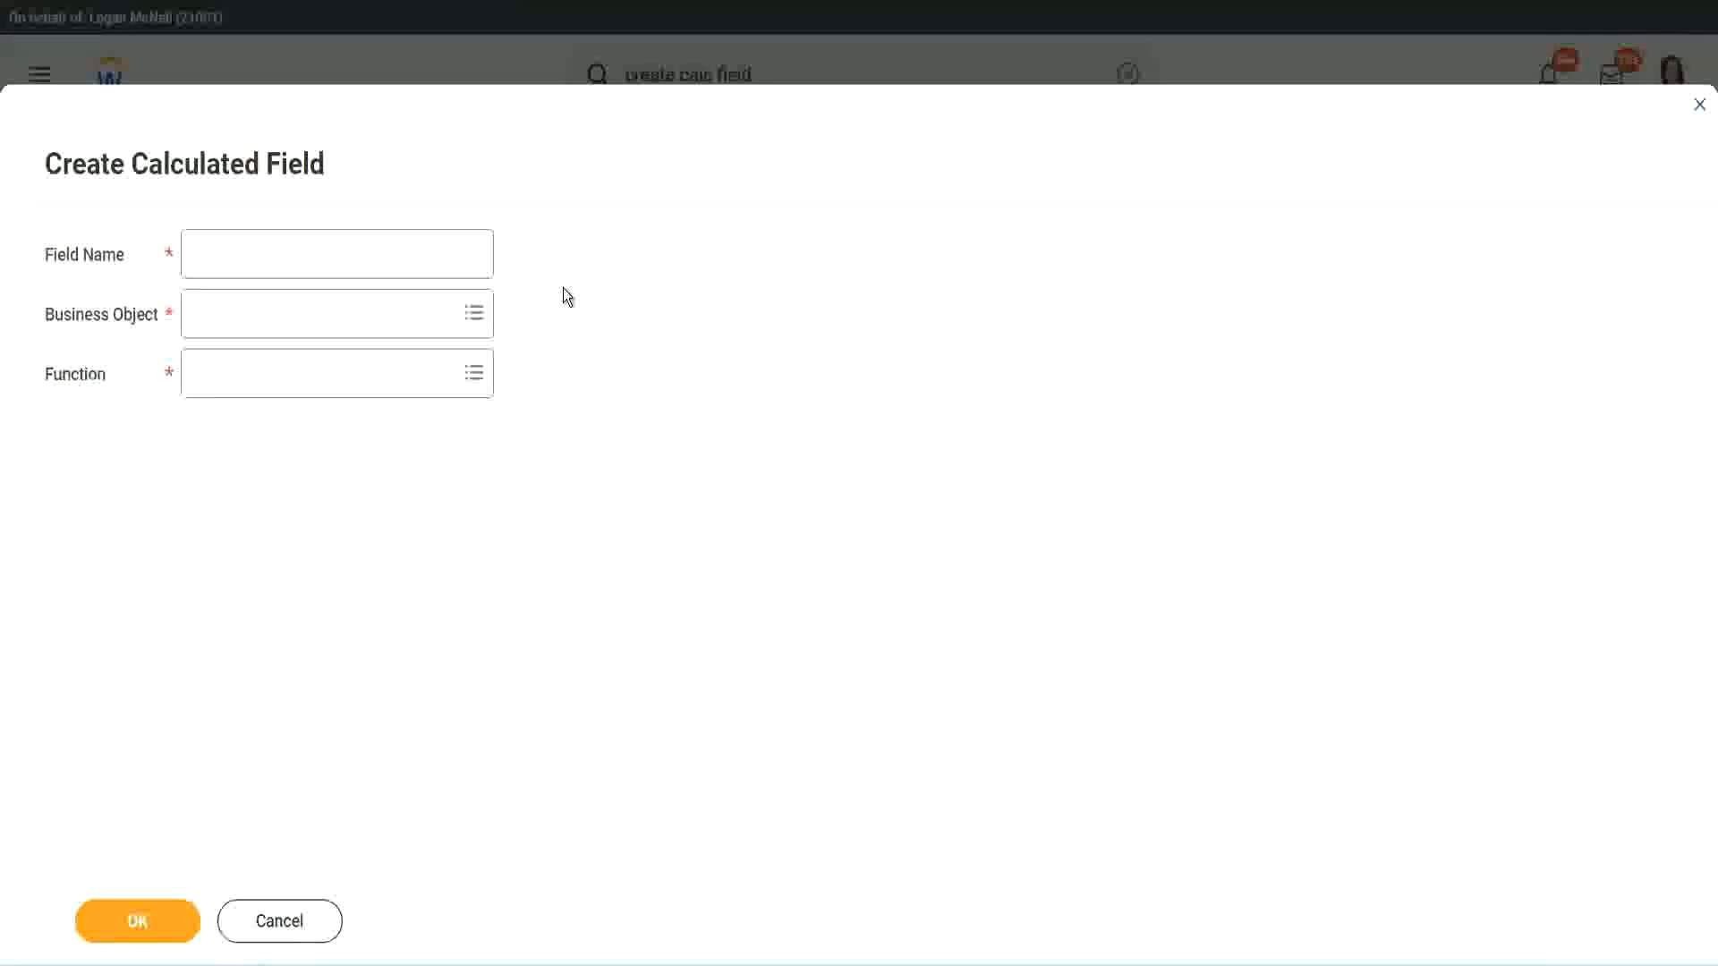
pyautogui.click(208, 256)
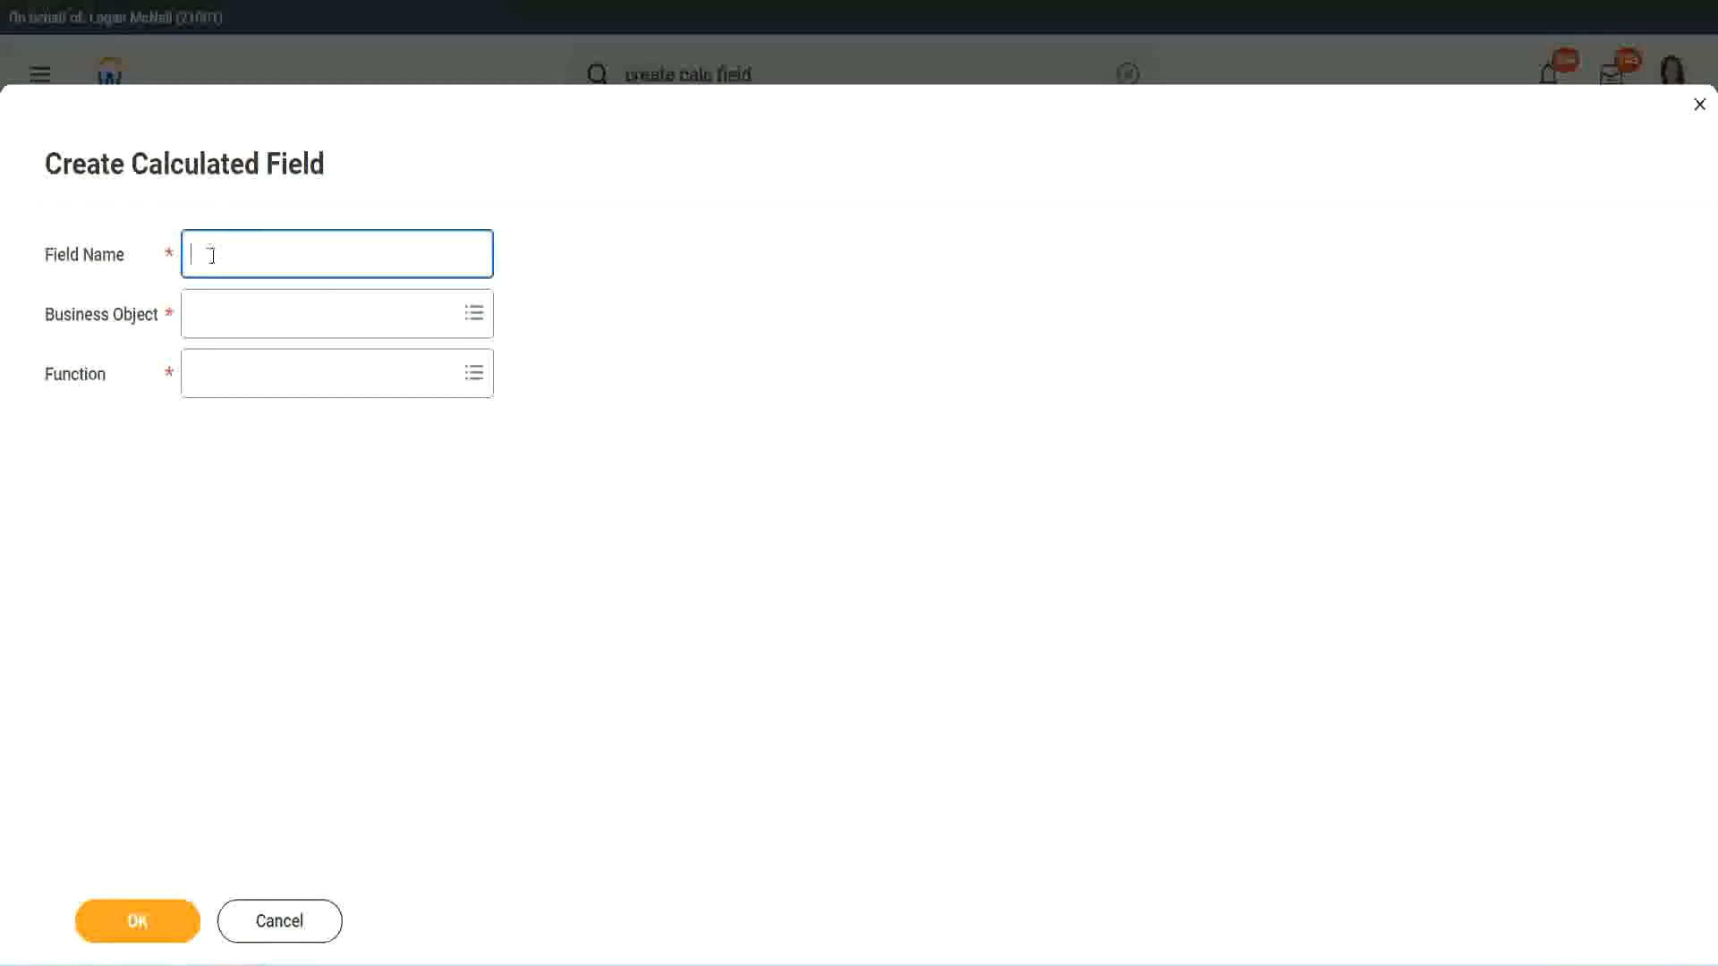
pyautogui.write('CF-TC-Amateur')
pyautogui.click(216, 252)
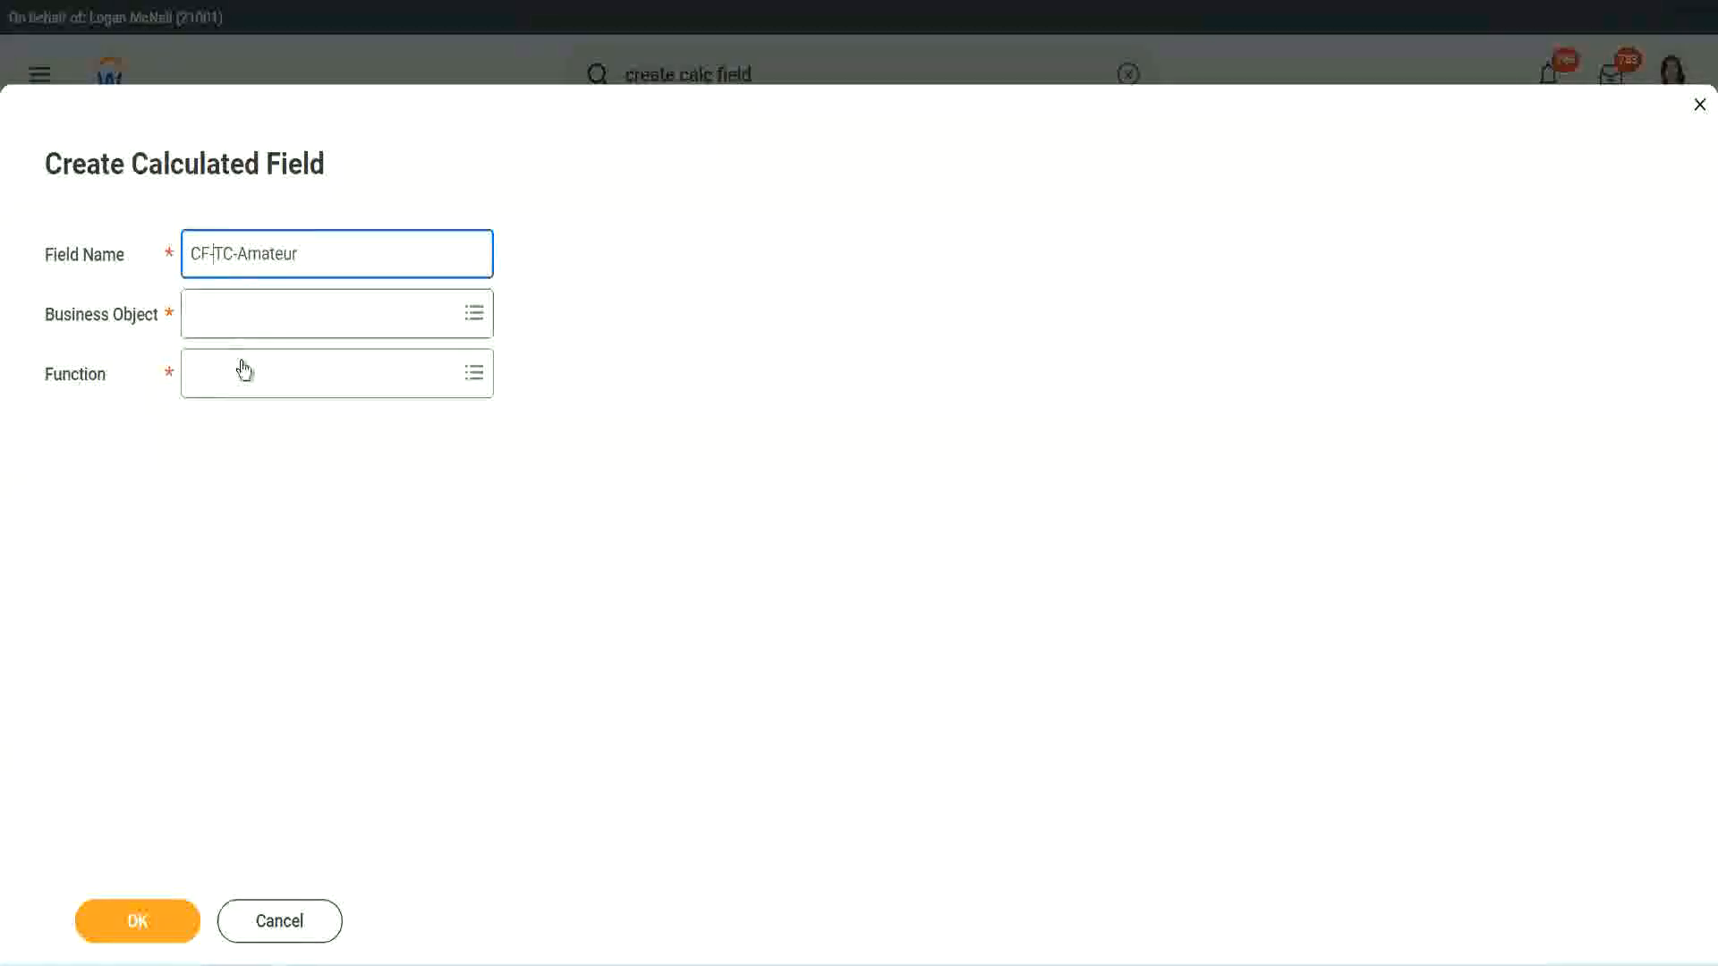
pyautogui.write('WW-')
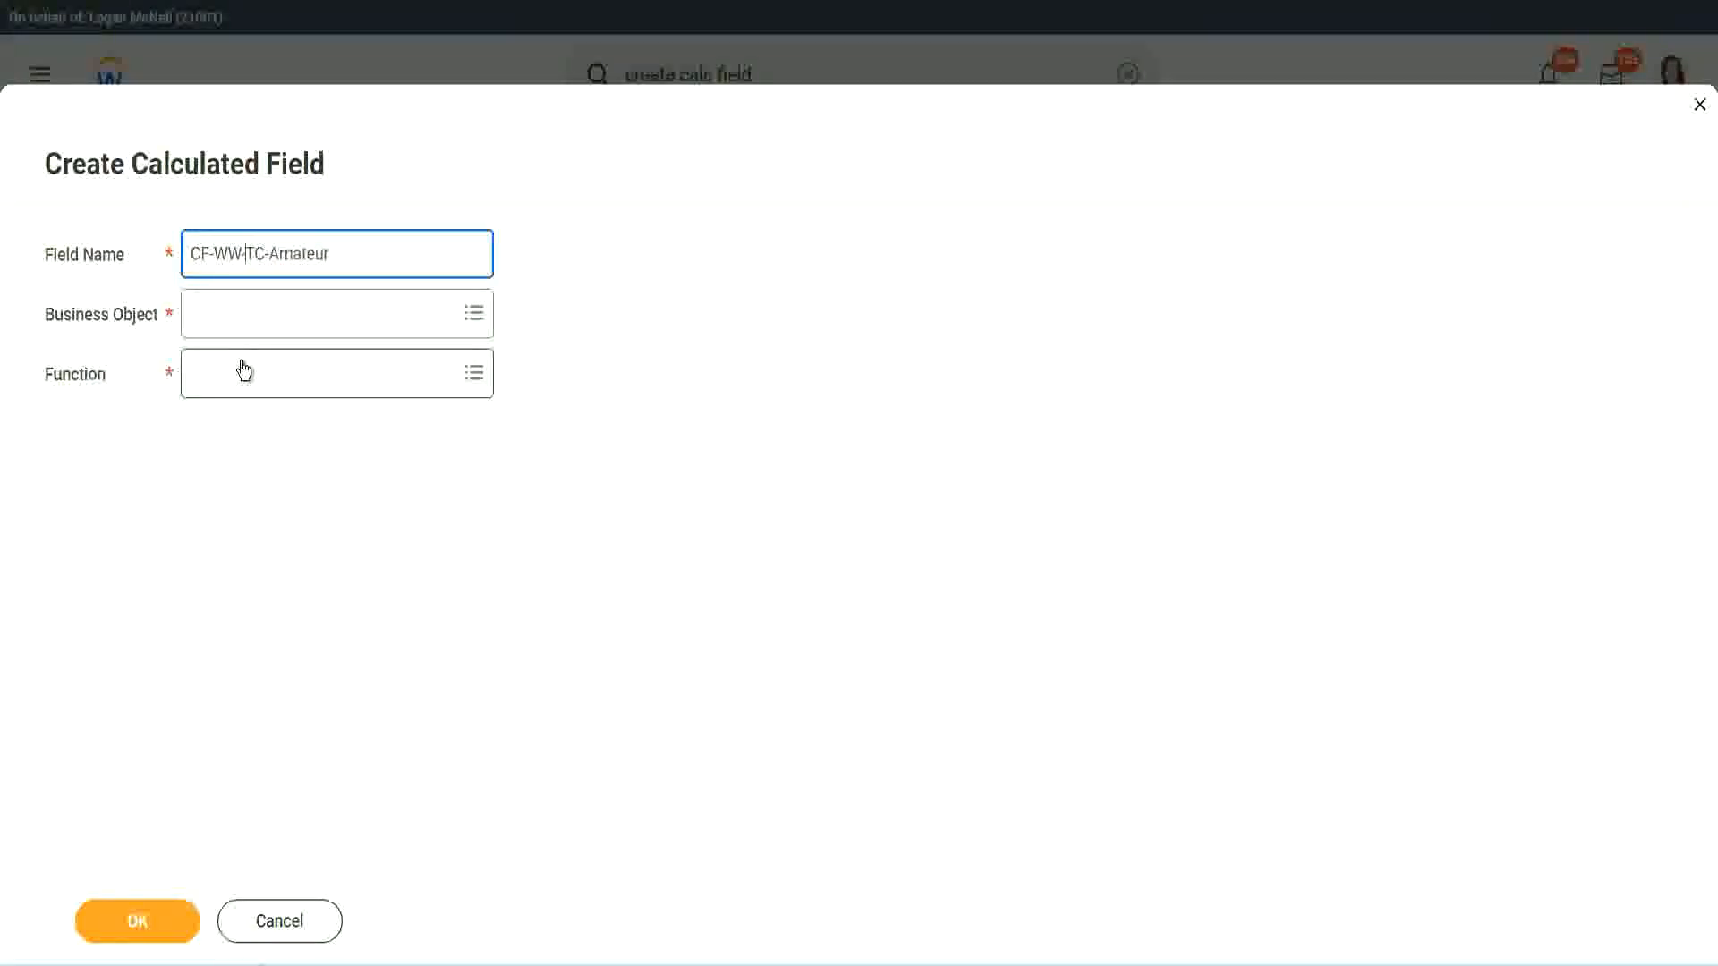
# Set the new field's business object to Global.
pyautogui.click(242, 317)
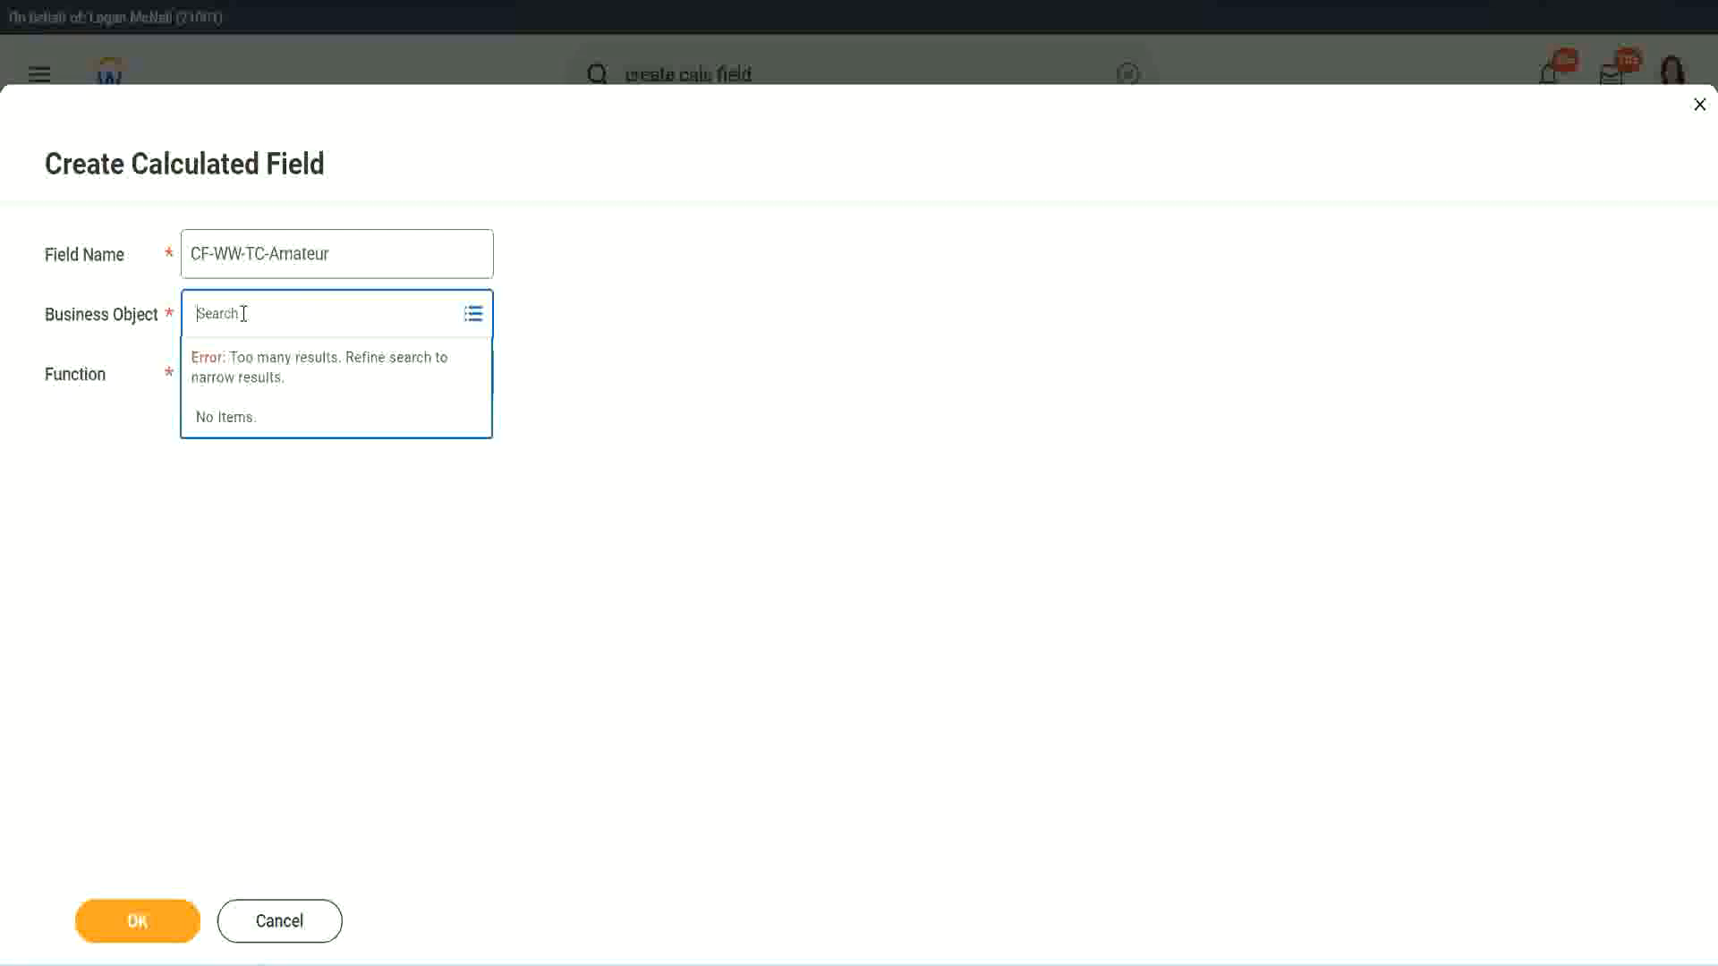
pyautogui.write('worker')
pyautogui.press('BackSpace')
pyautogui.write('global')
pyautogui.press('Return')
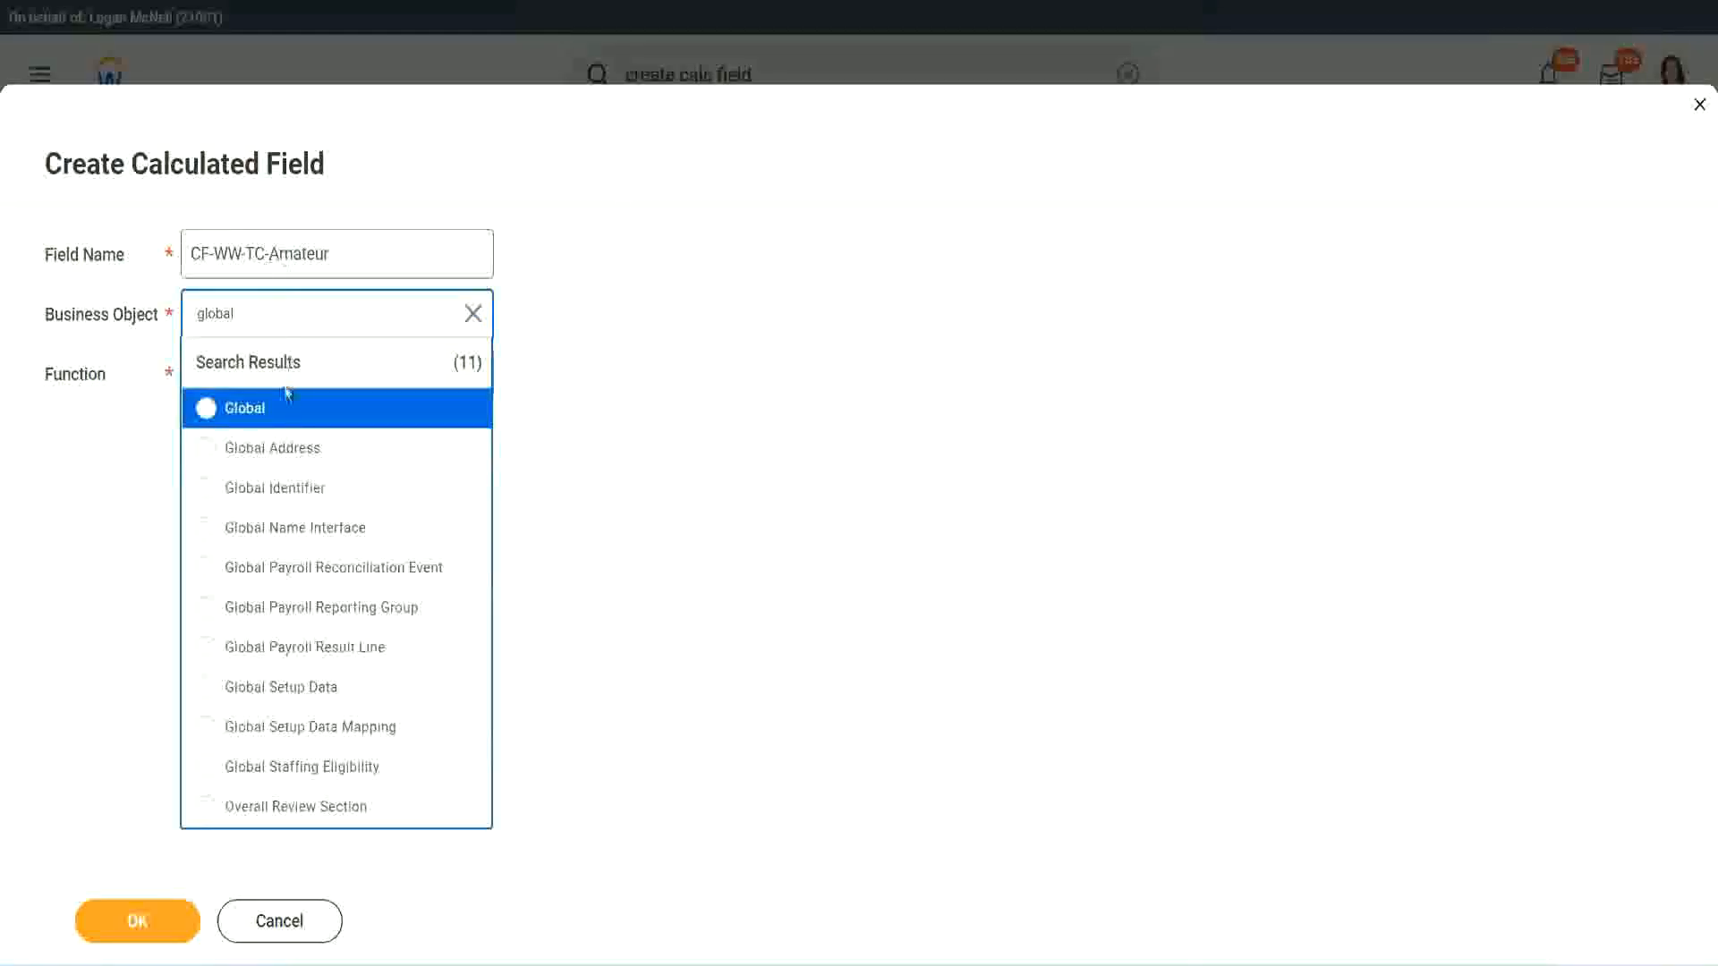
pyautogui.click(269, 418)
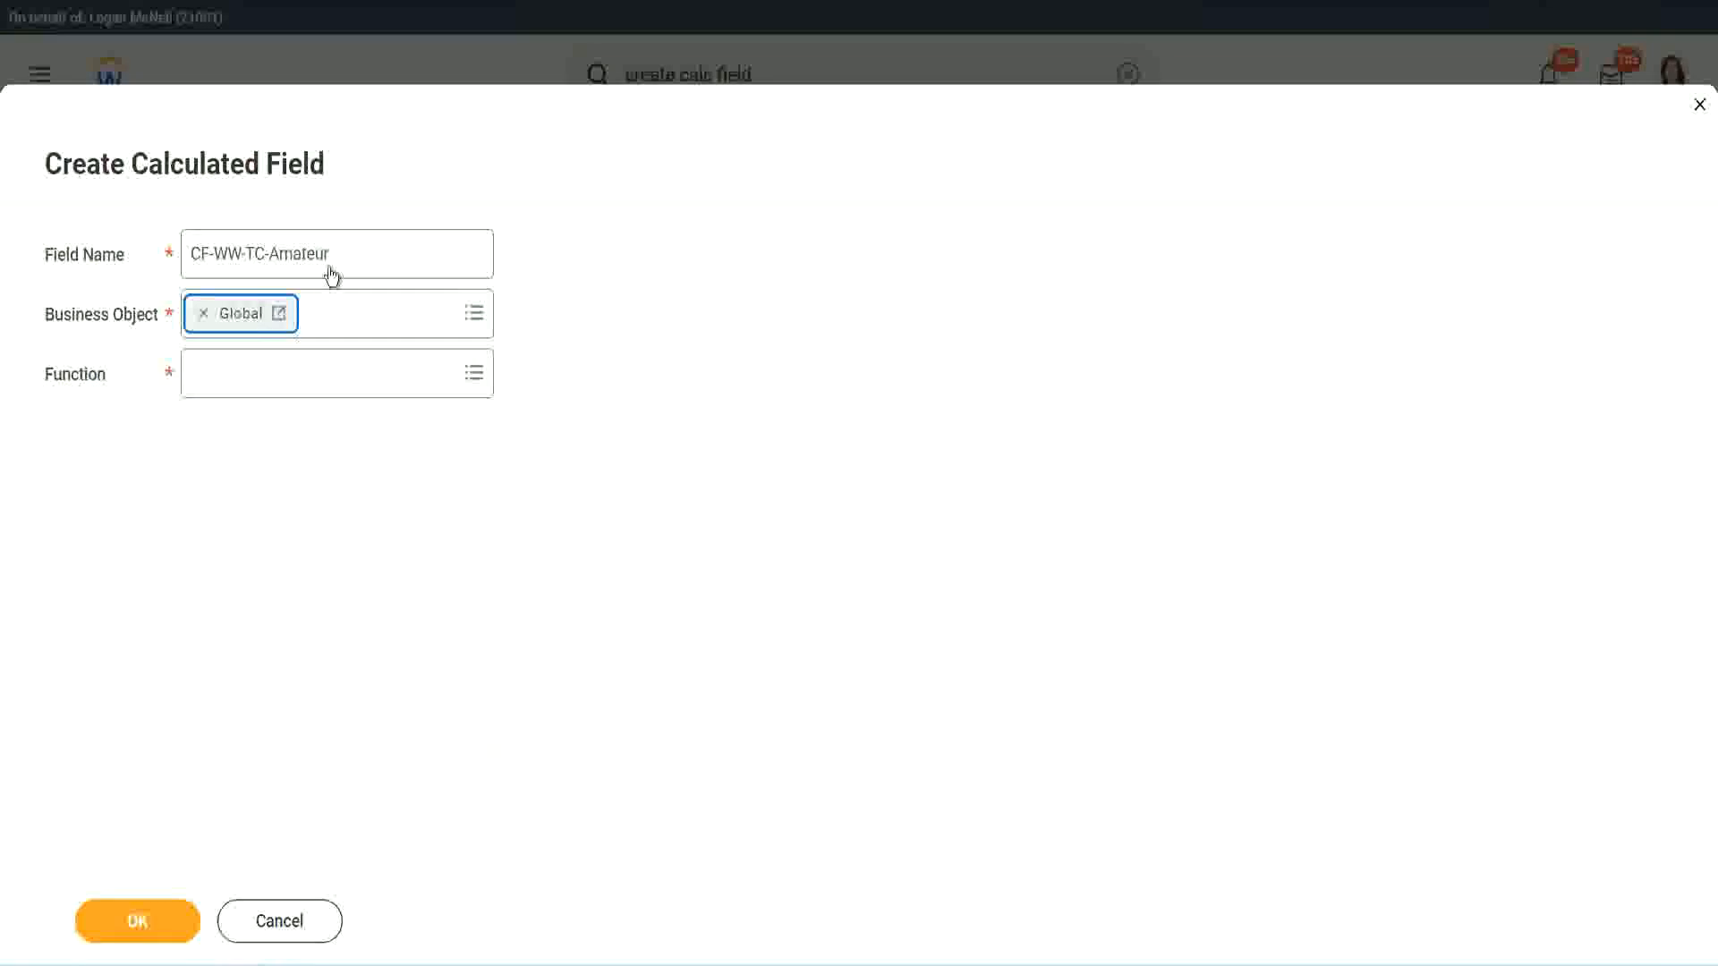
pyautogui.tripleClick(443, 241)
pyautogui.click(373, 255)
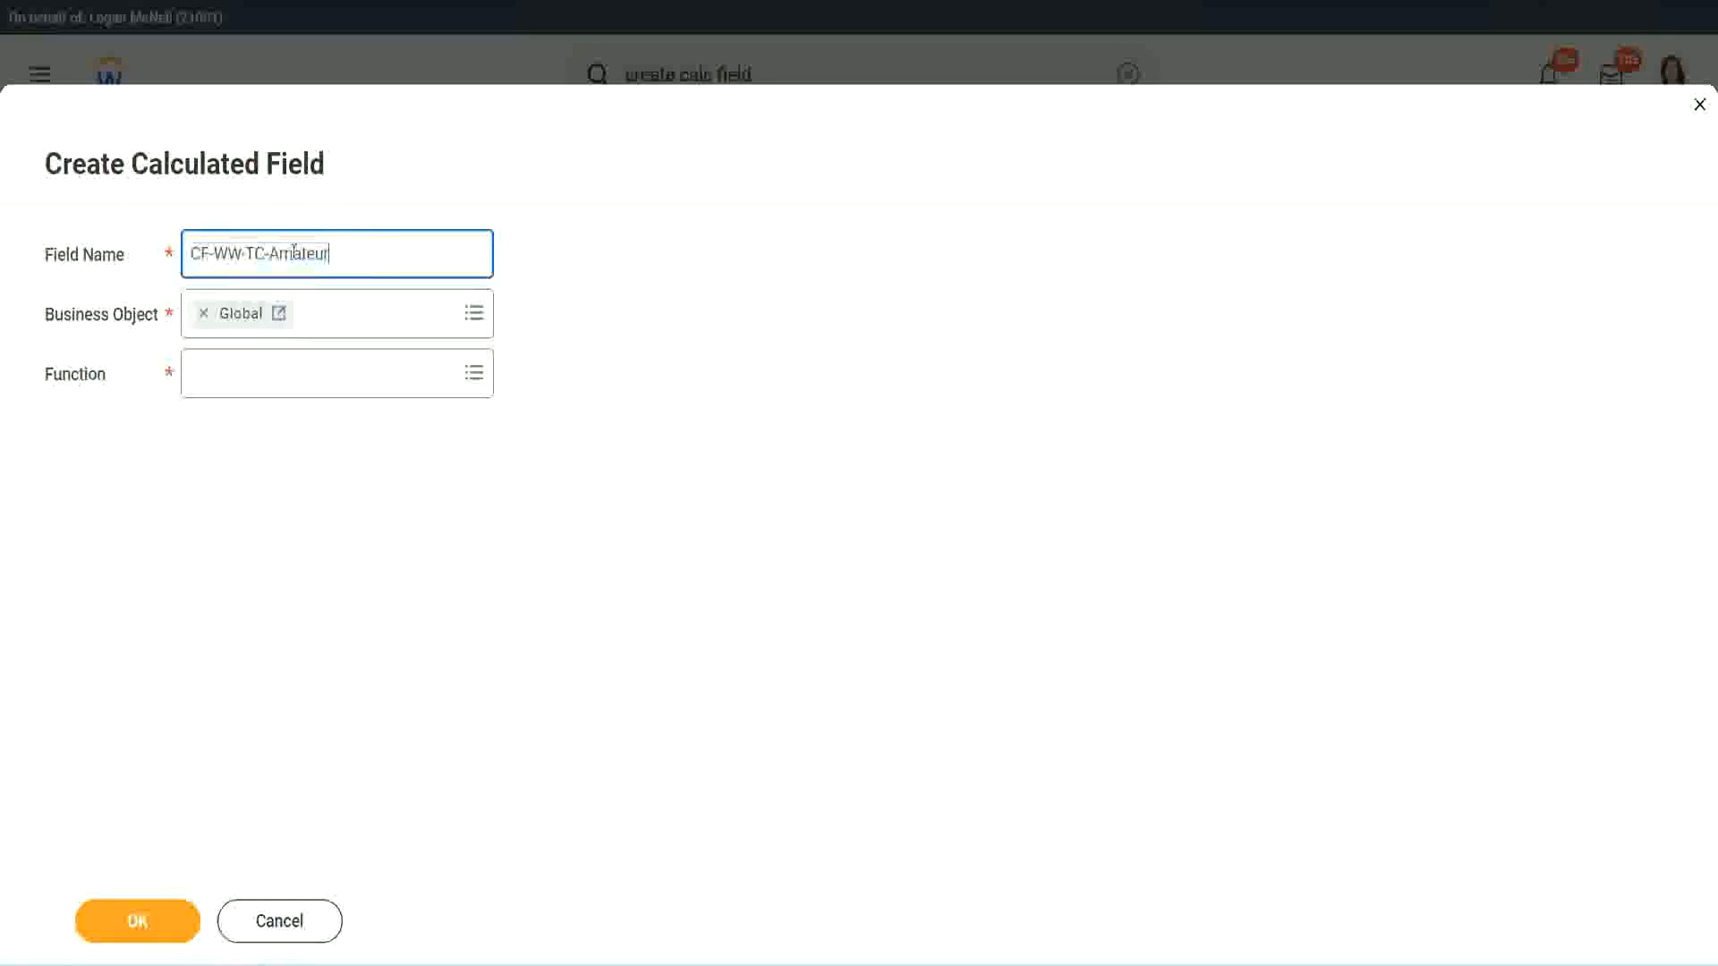
pyautogui.doubleClick(291, 253)
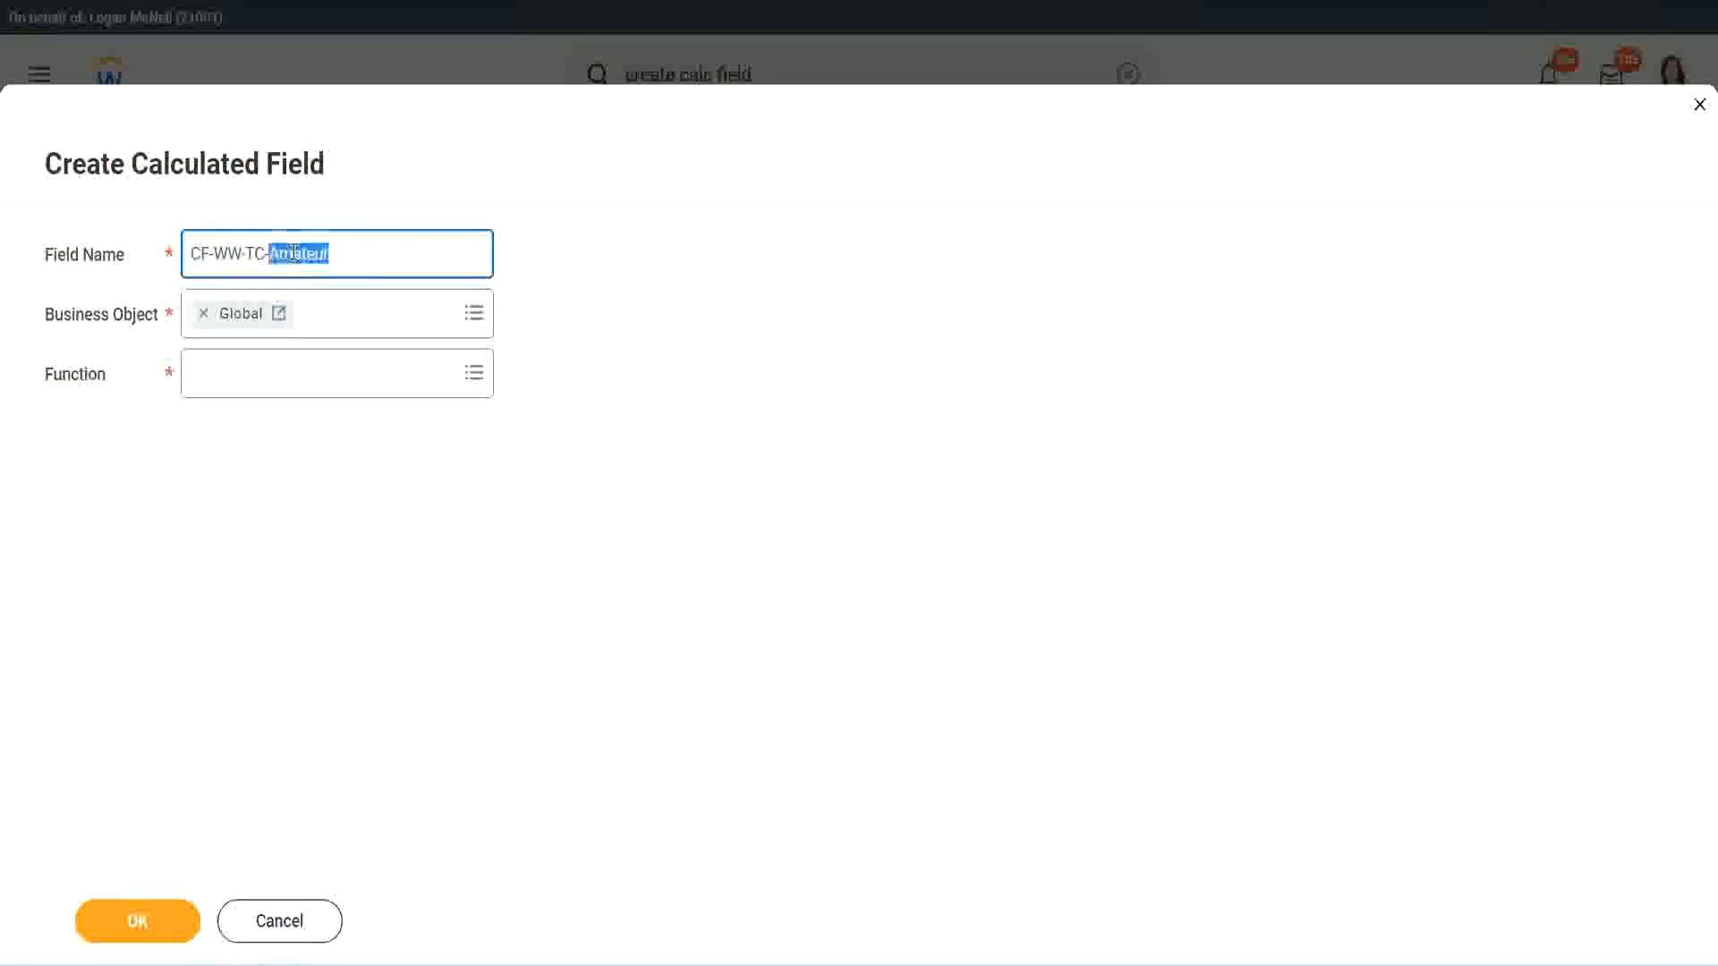
pyautogui.click(355, 250)
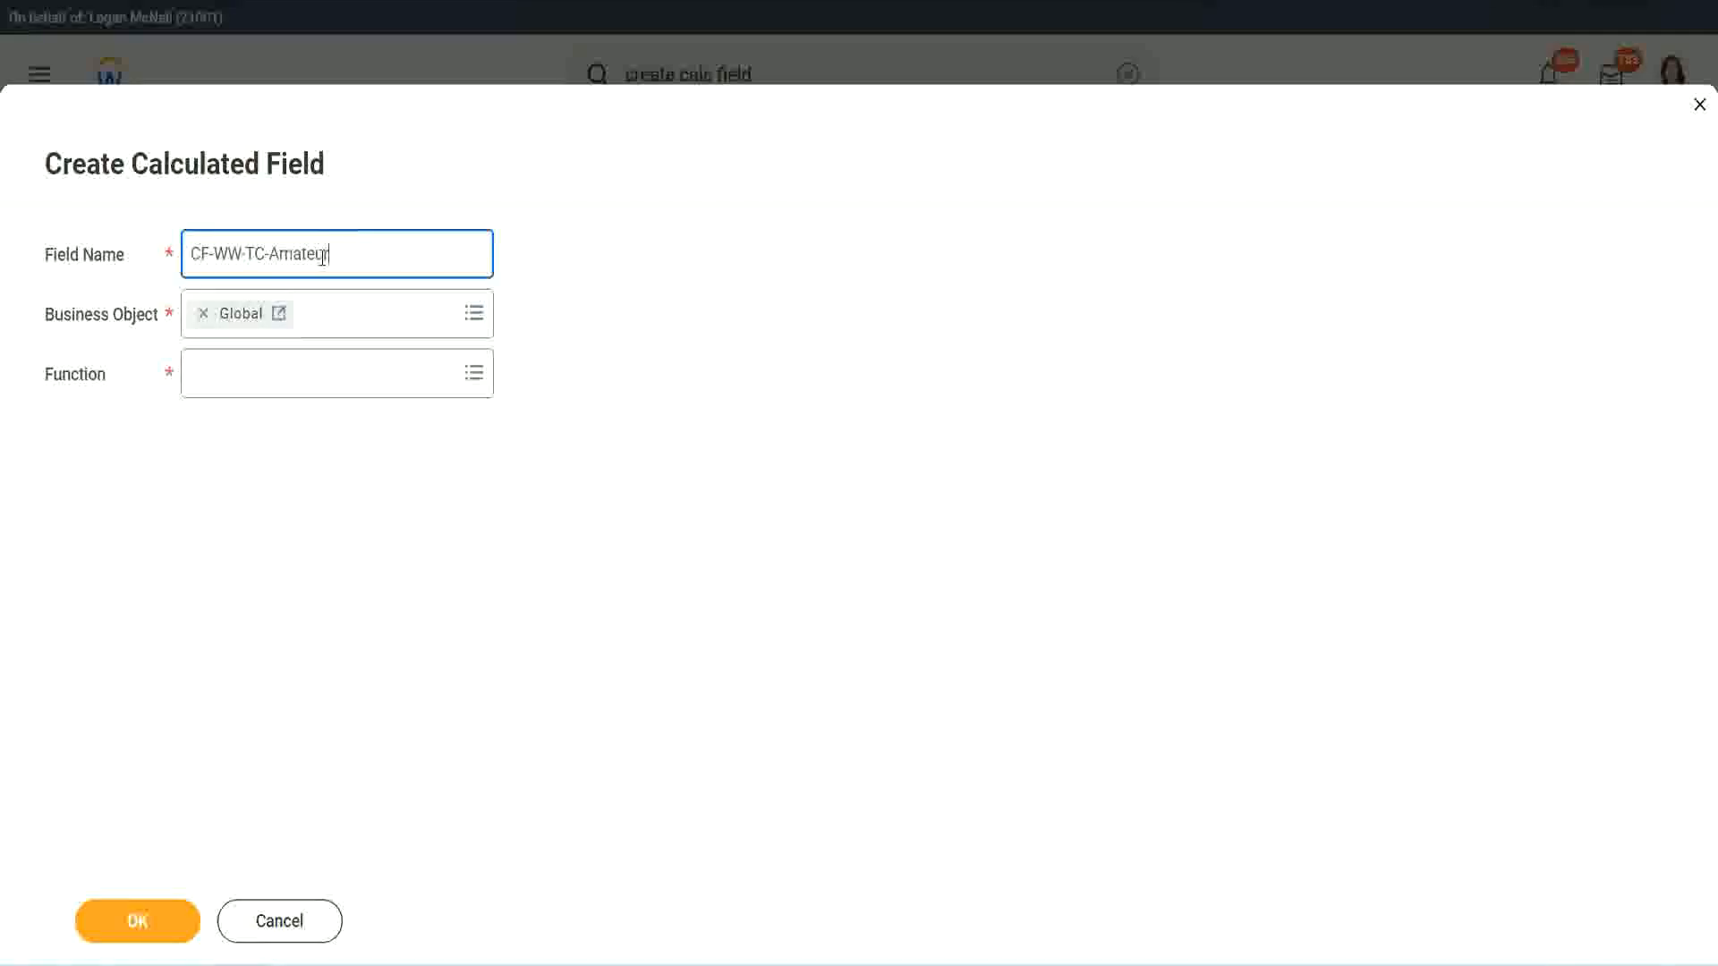
pyautogui.doubleClick(321, 257)
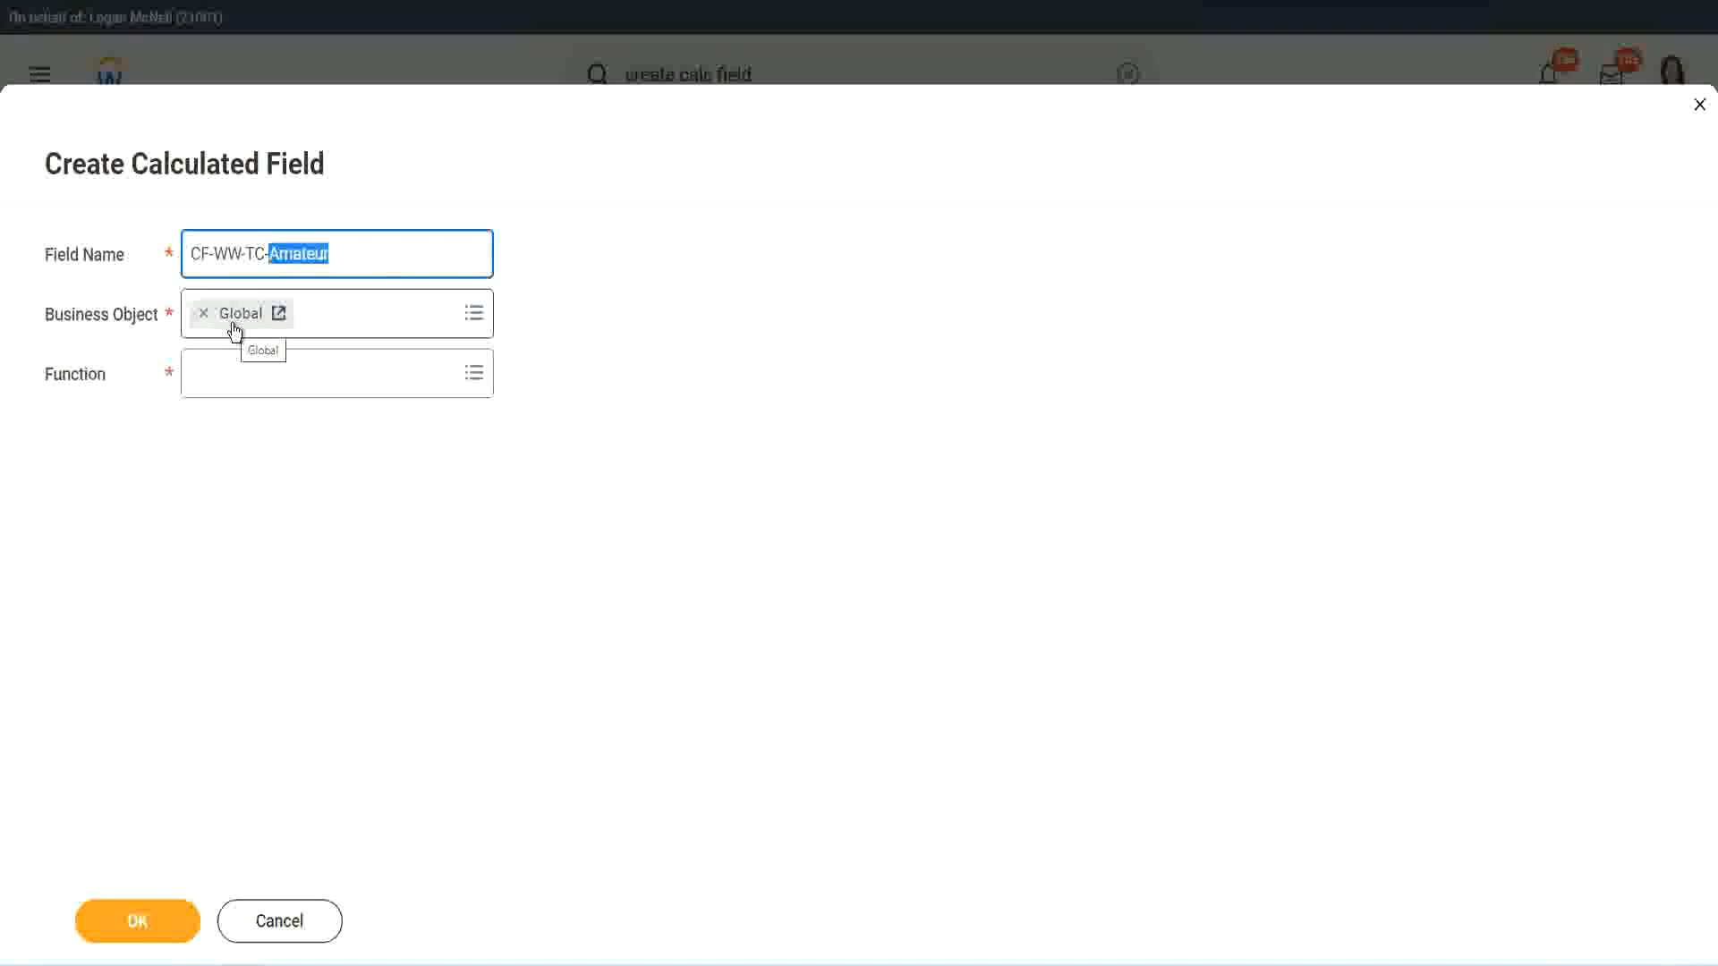
# Choose Text Constant as the new field's function and continue to its definition.
pyautogui.click(239, 372)
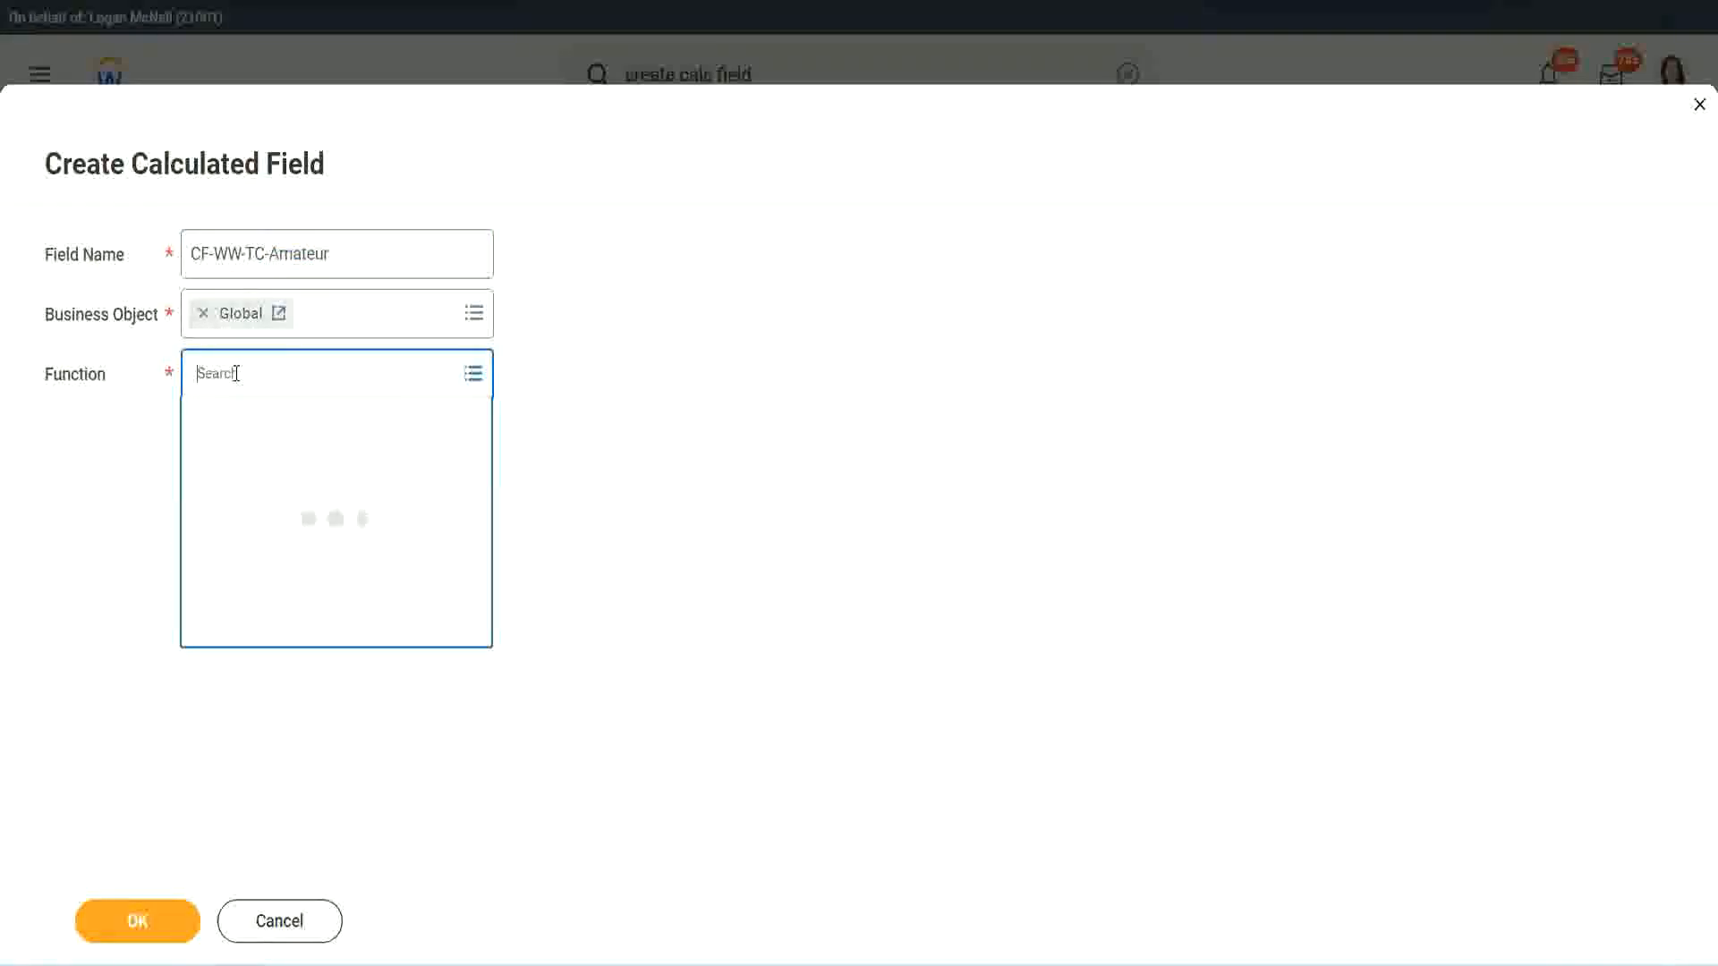
pyautogui.write('text con')
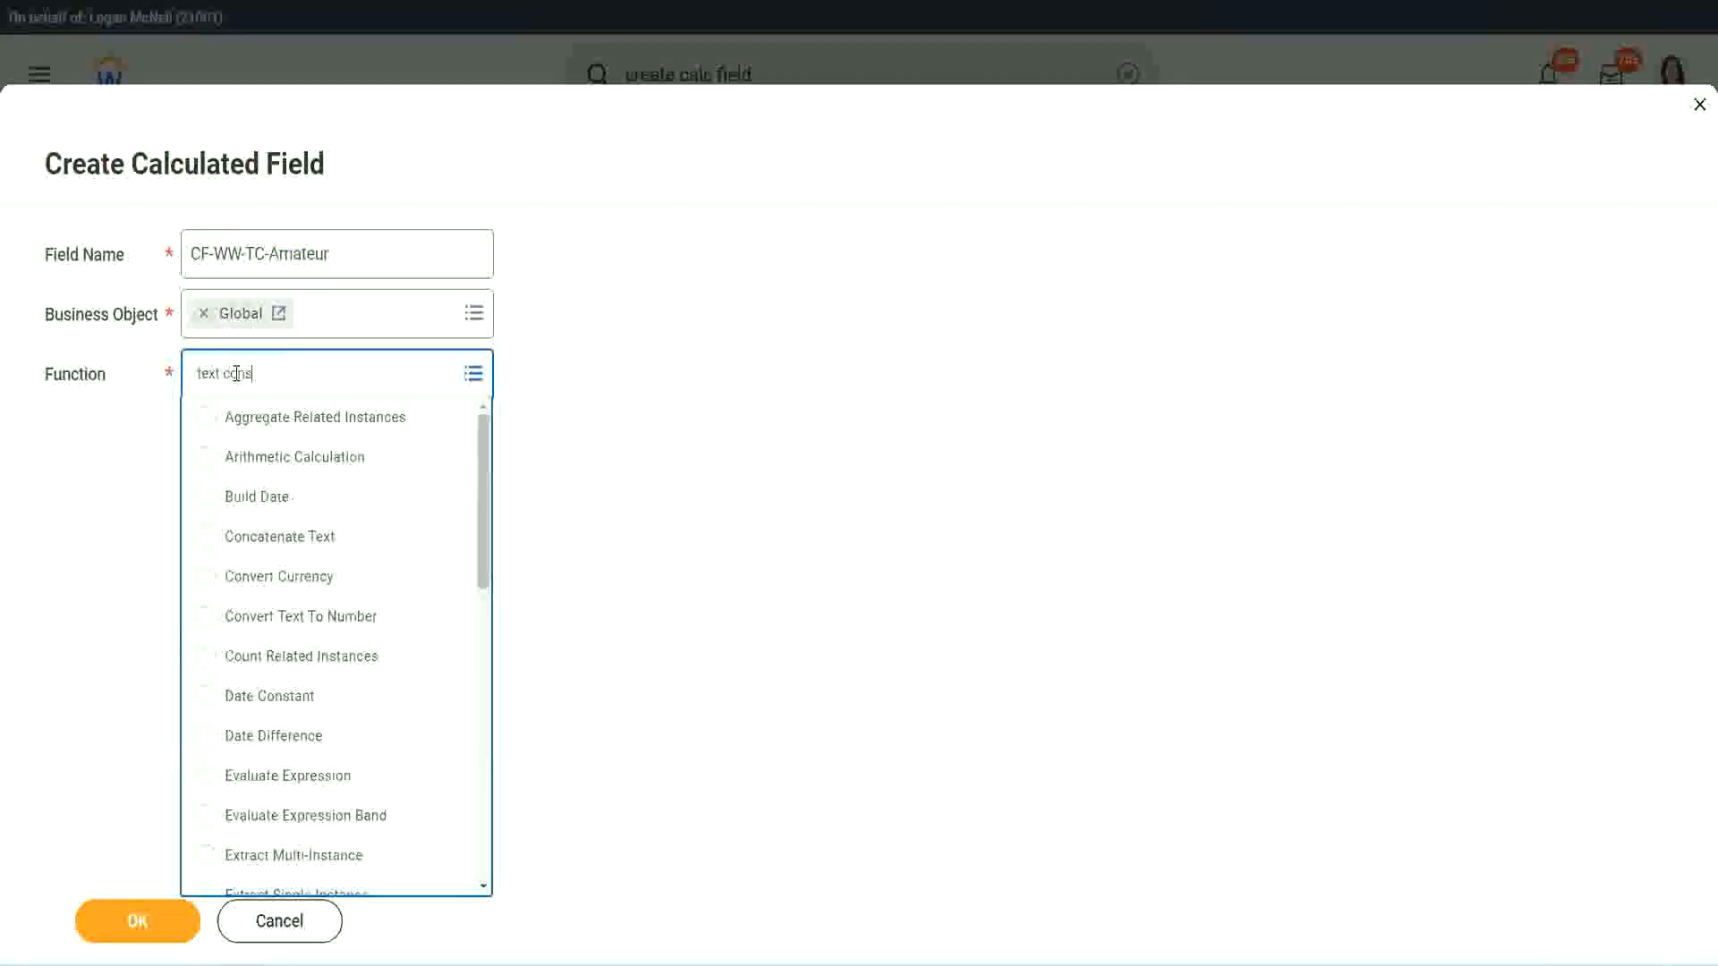
pyautogui.write('s')
pyautogui.press('Return')
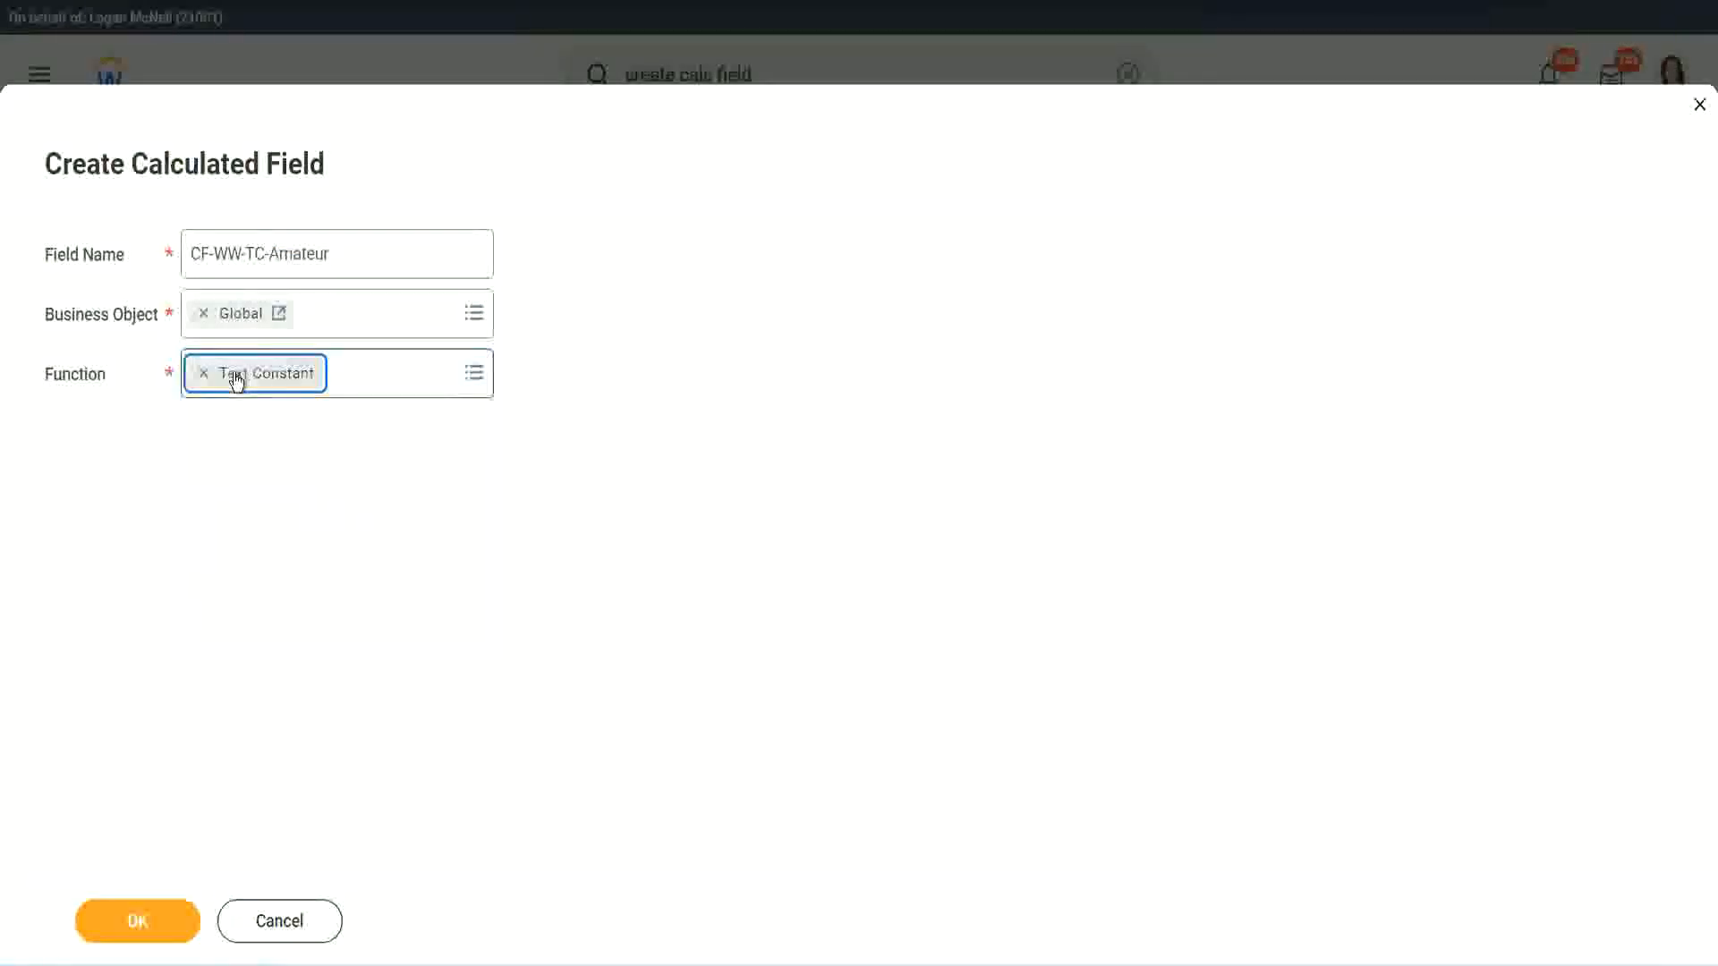
pyautogui.click(144, 933)
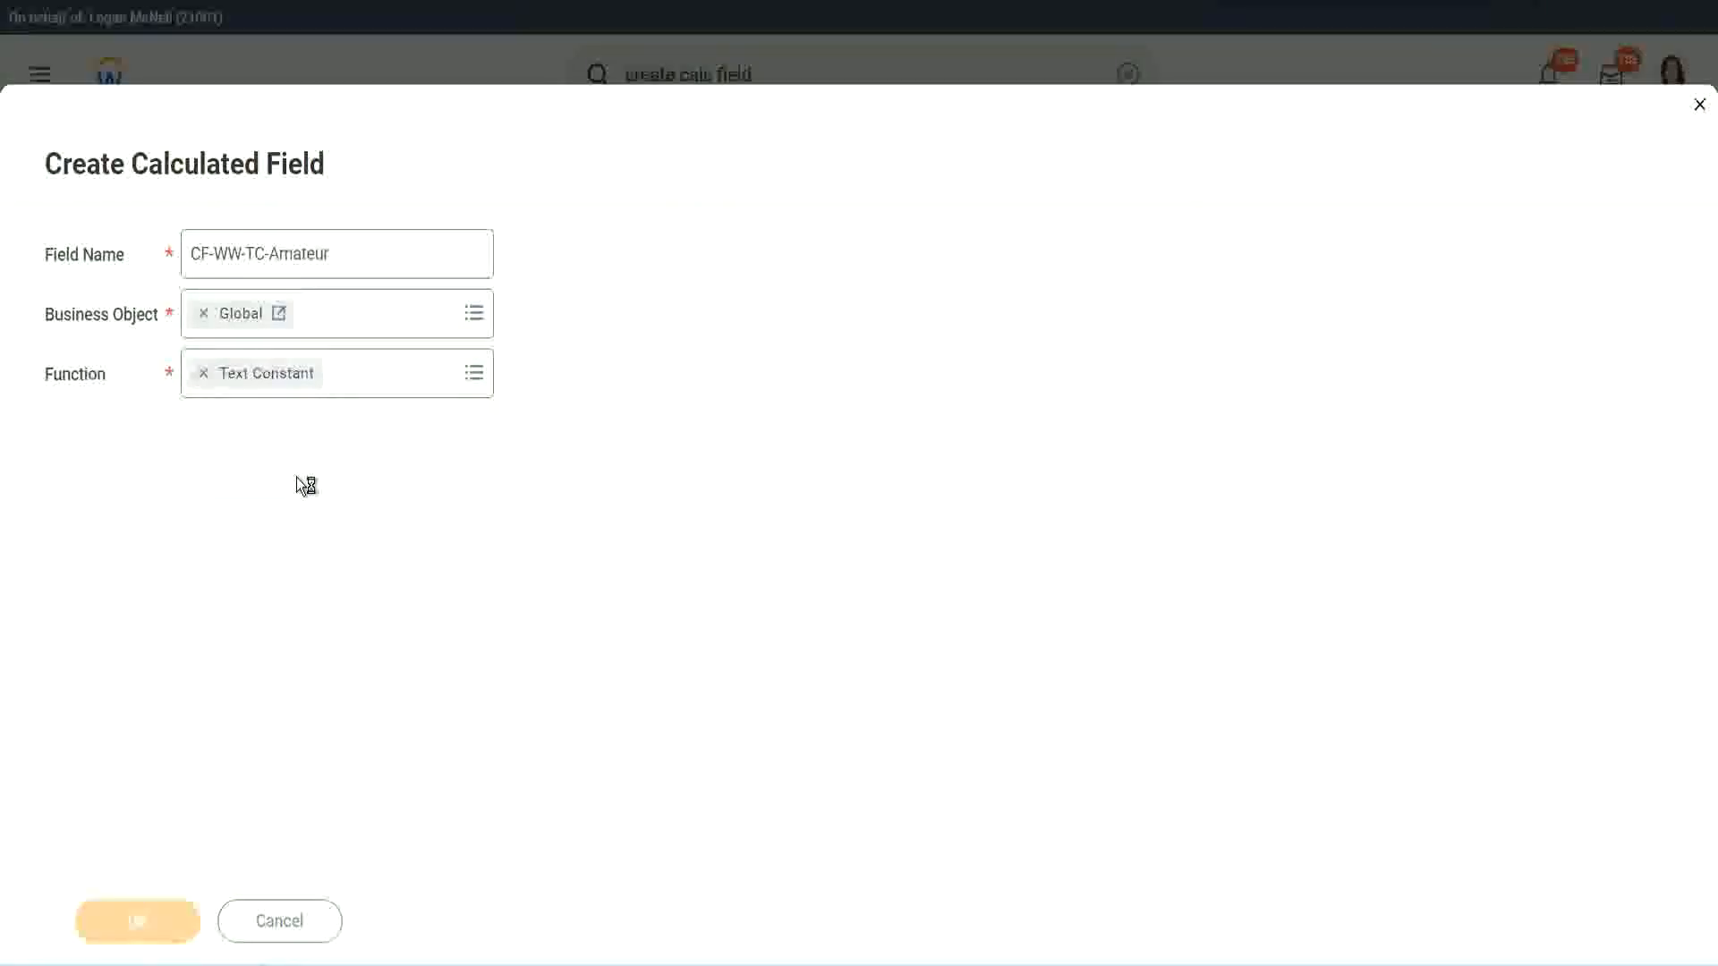
# Set the text constant's value to Amateur and save the field as the condition's return value.
pyautogui.click(286, 507)
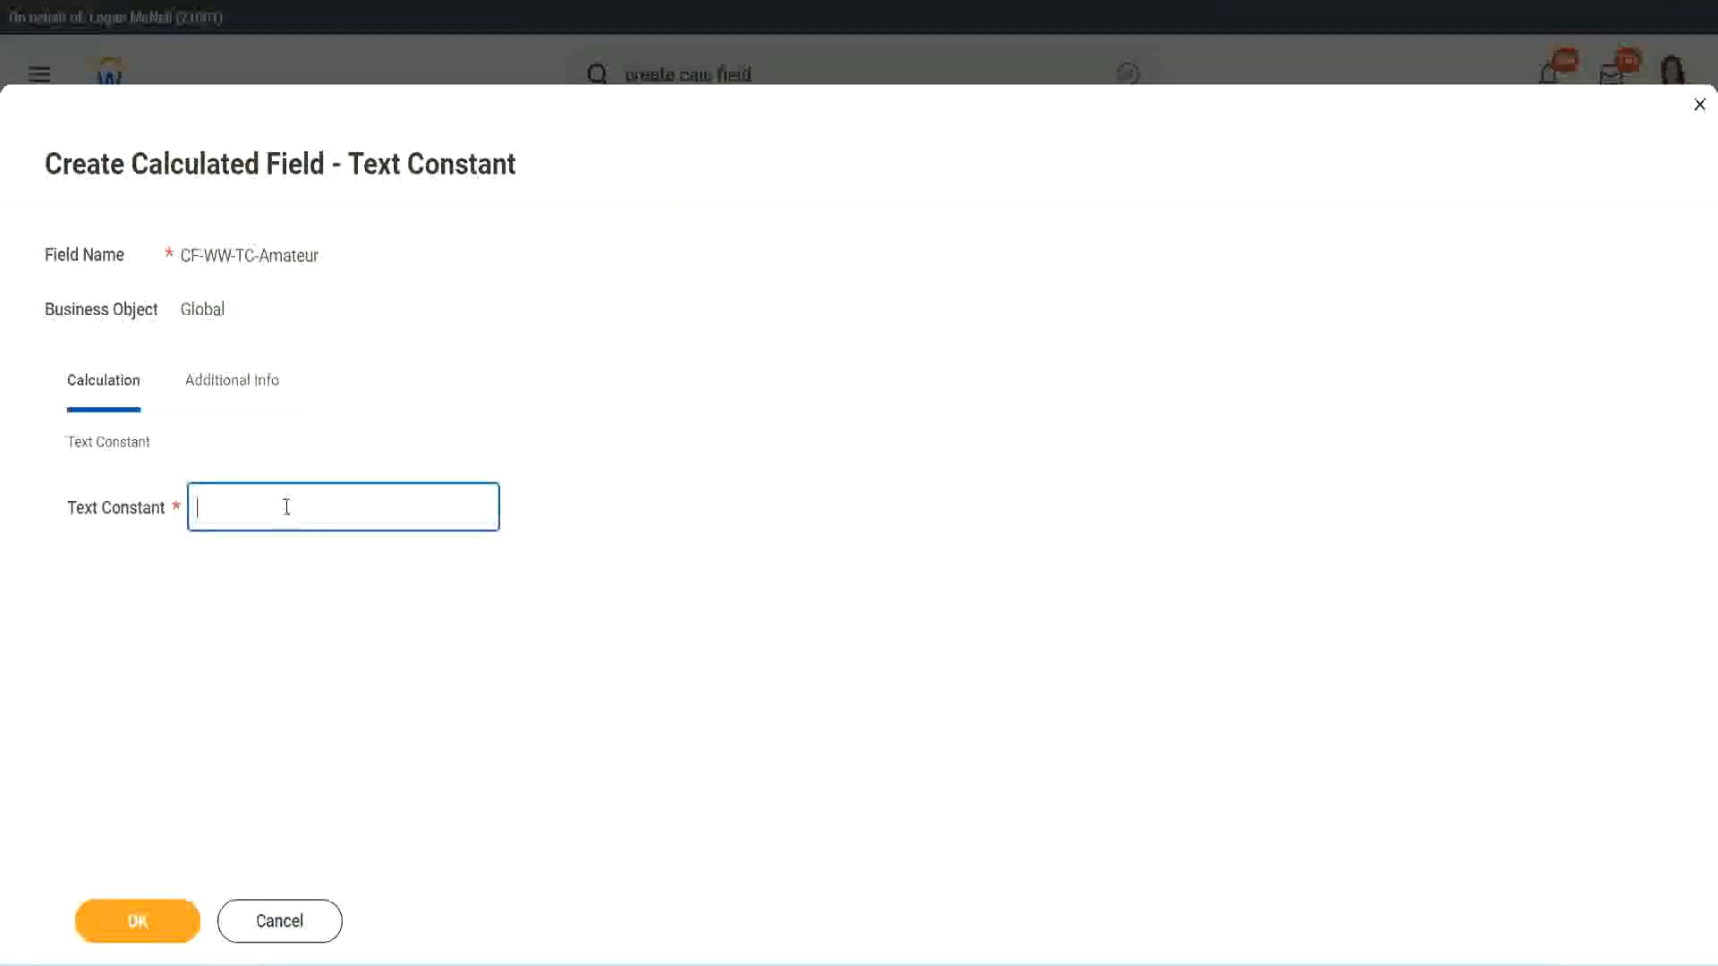
pyautogui.write('Amateur')
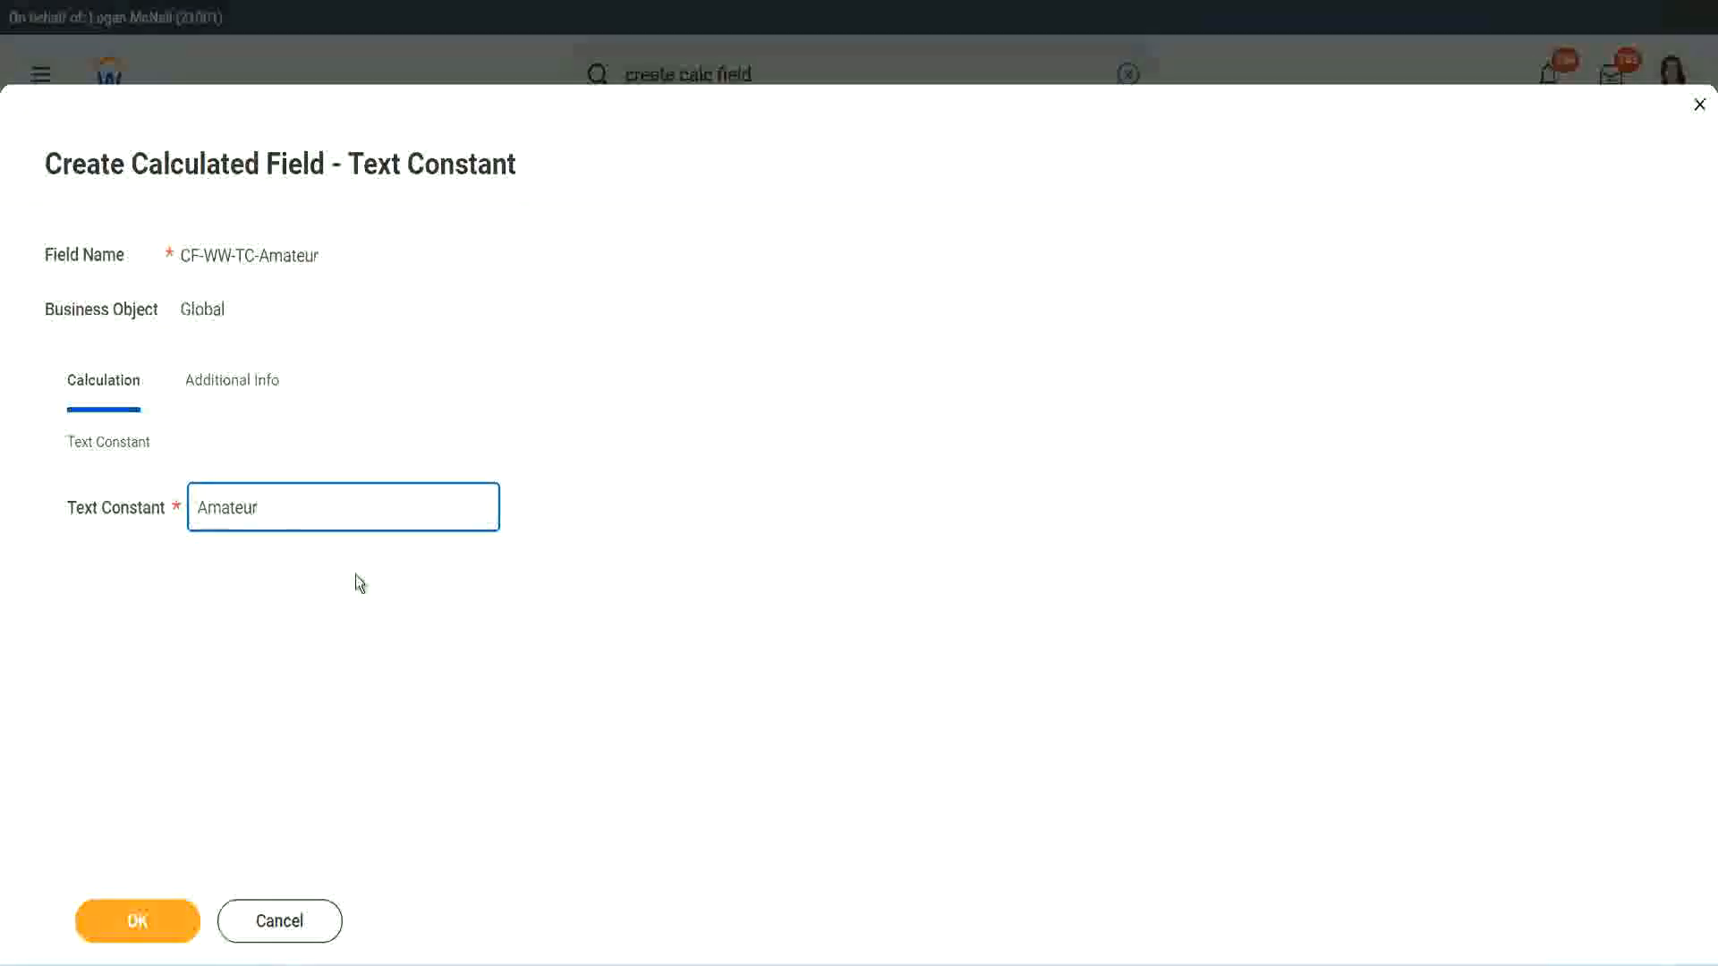
pyautogui.click(132, 922)
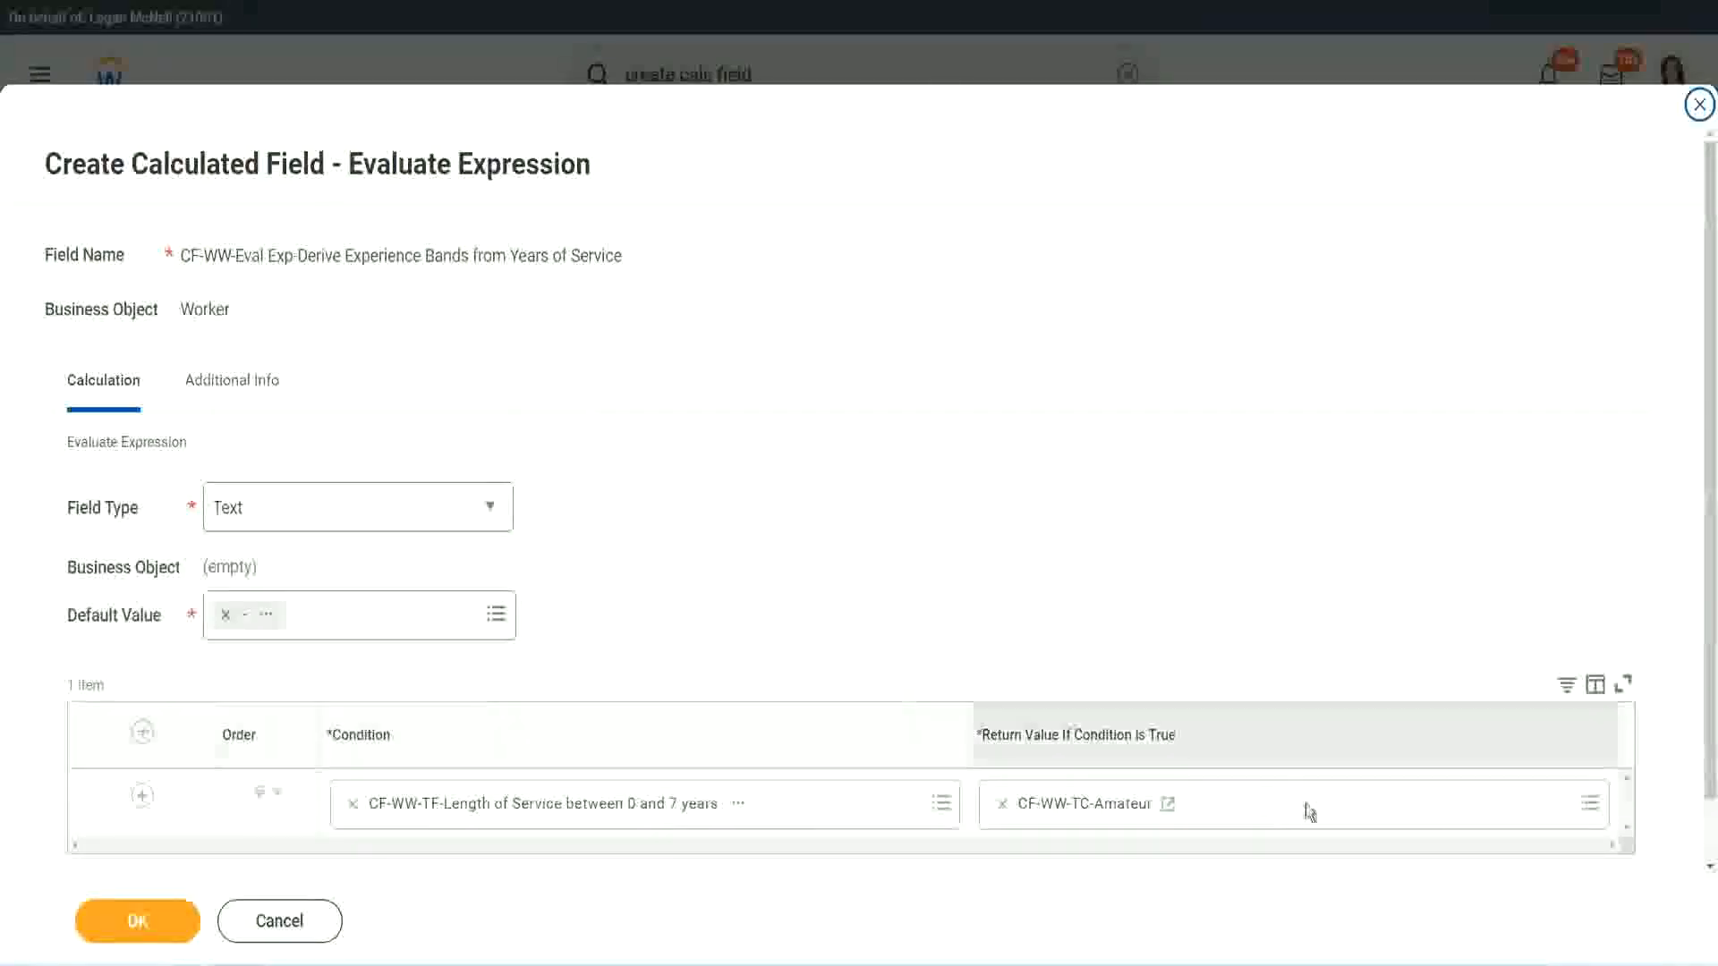
# Copy the name of the CF-WW-TC-Amateur return value and add three more condition rows to the table.
pyautogui.rightClick(1066, 807)
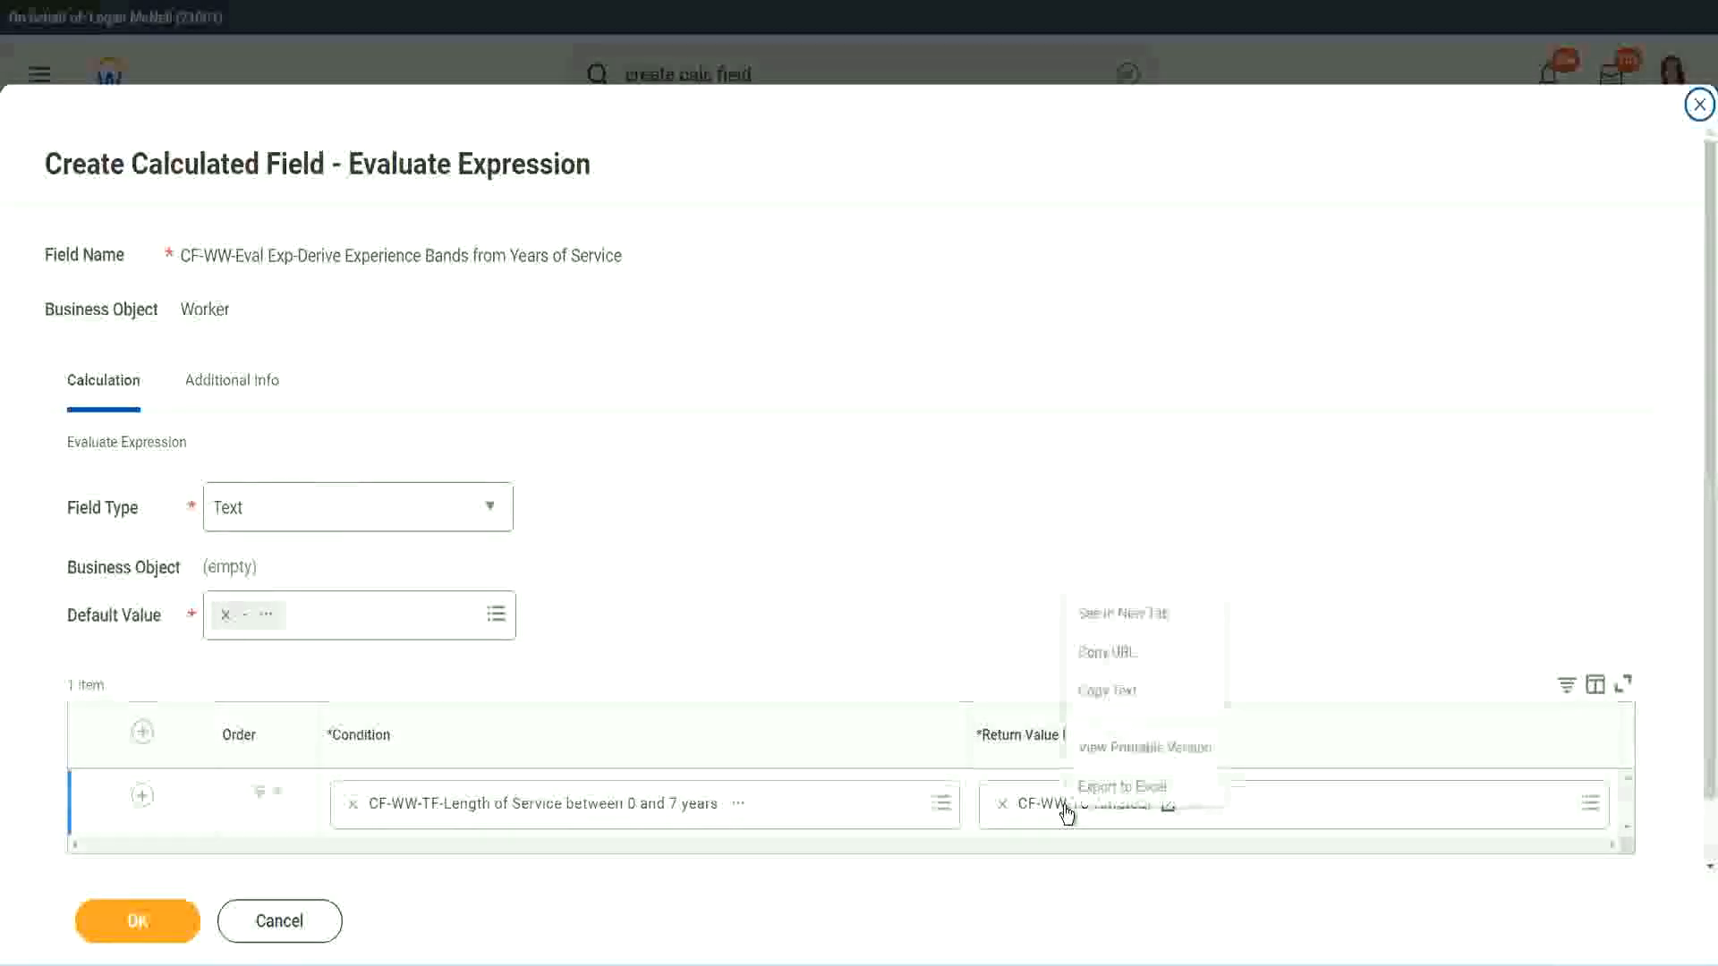
pyautogui.click(1124, 694)
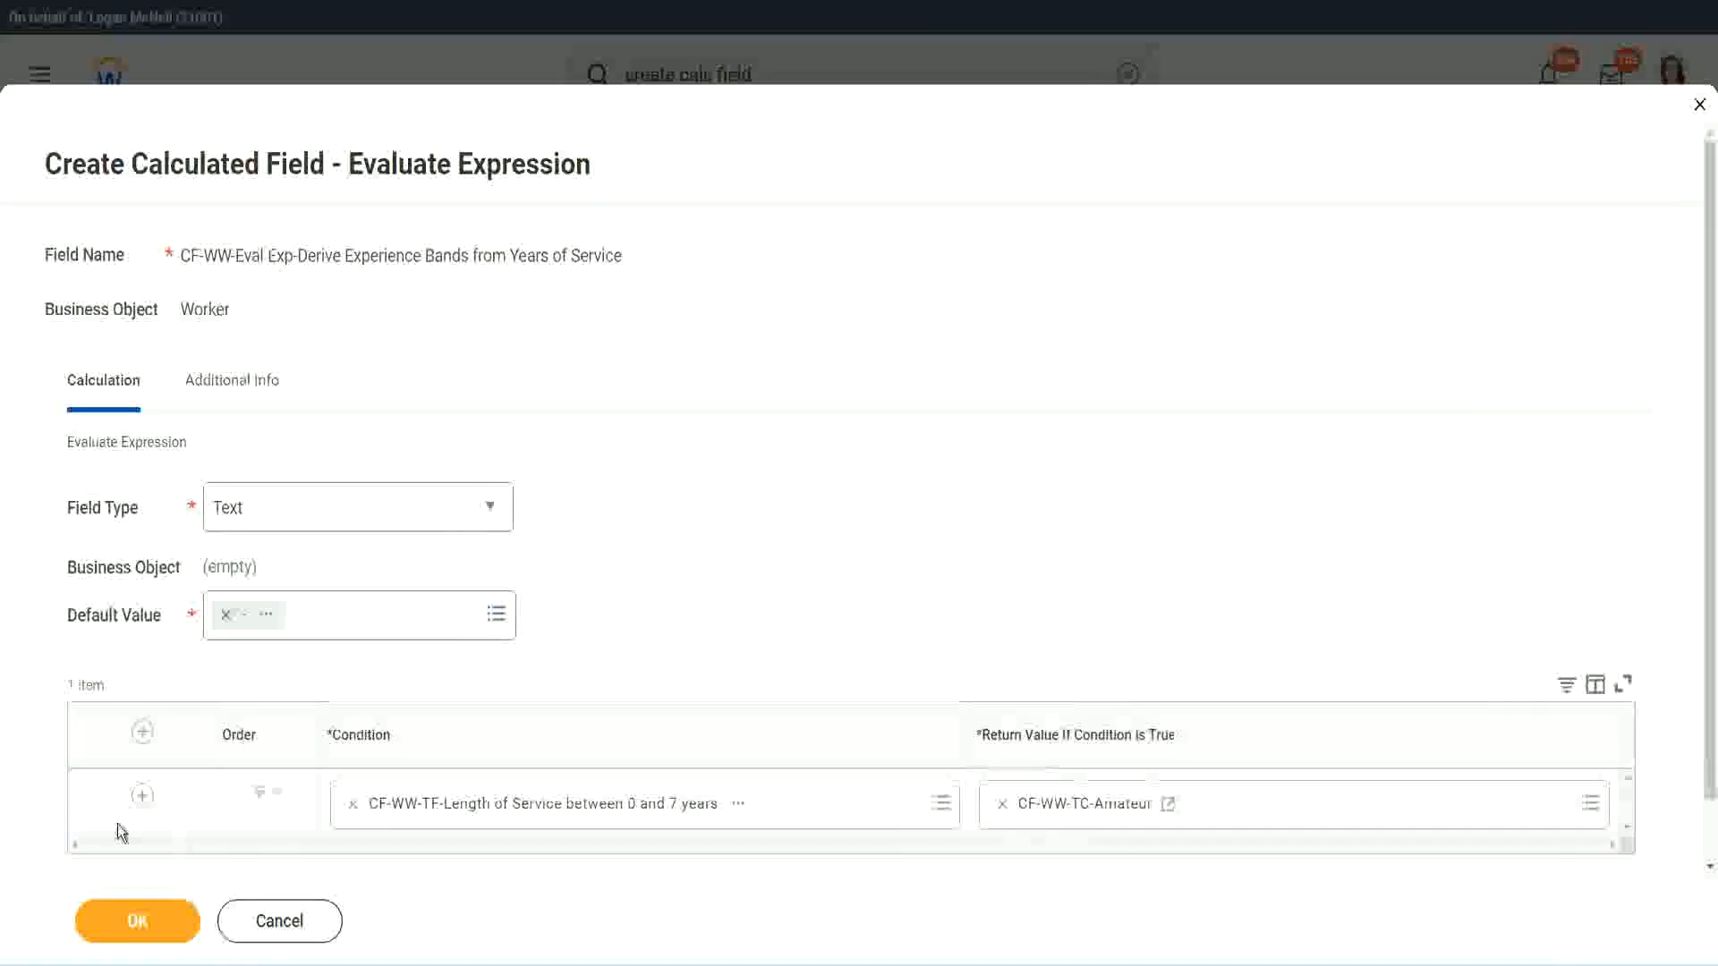
pyautogui.click(138, 801)
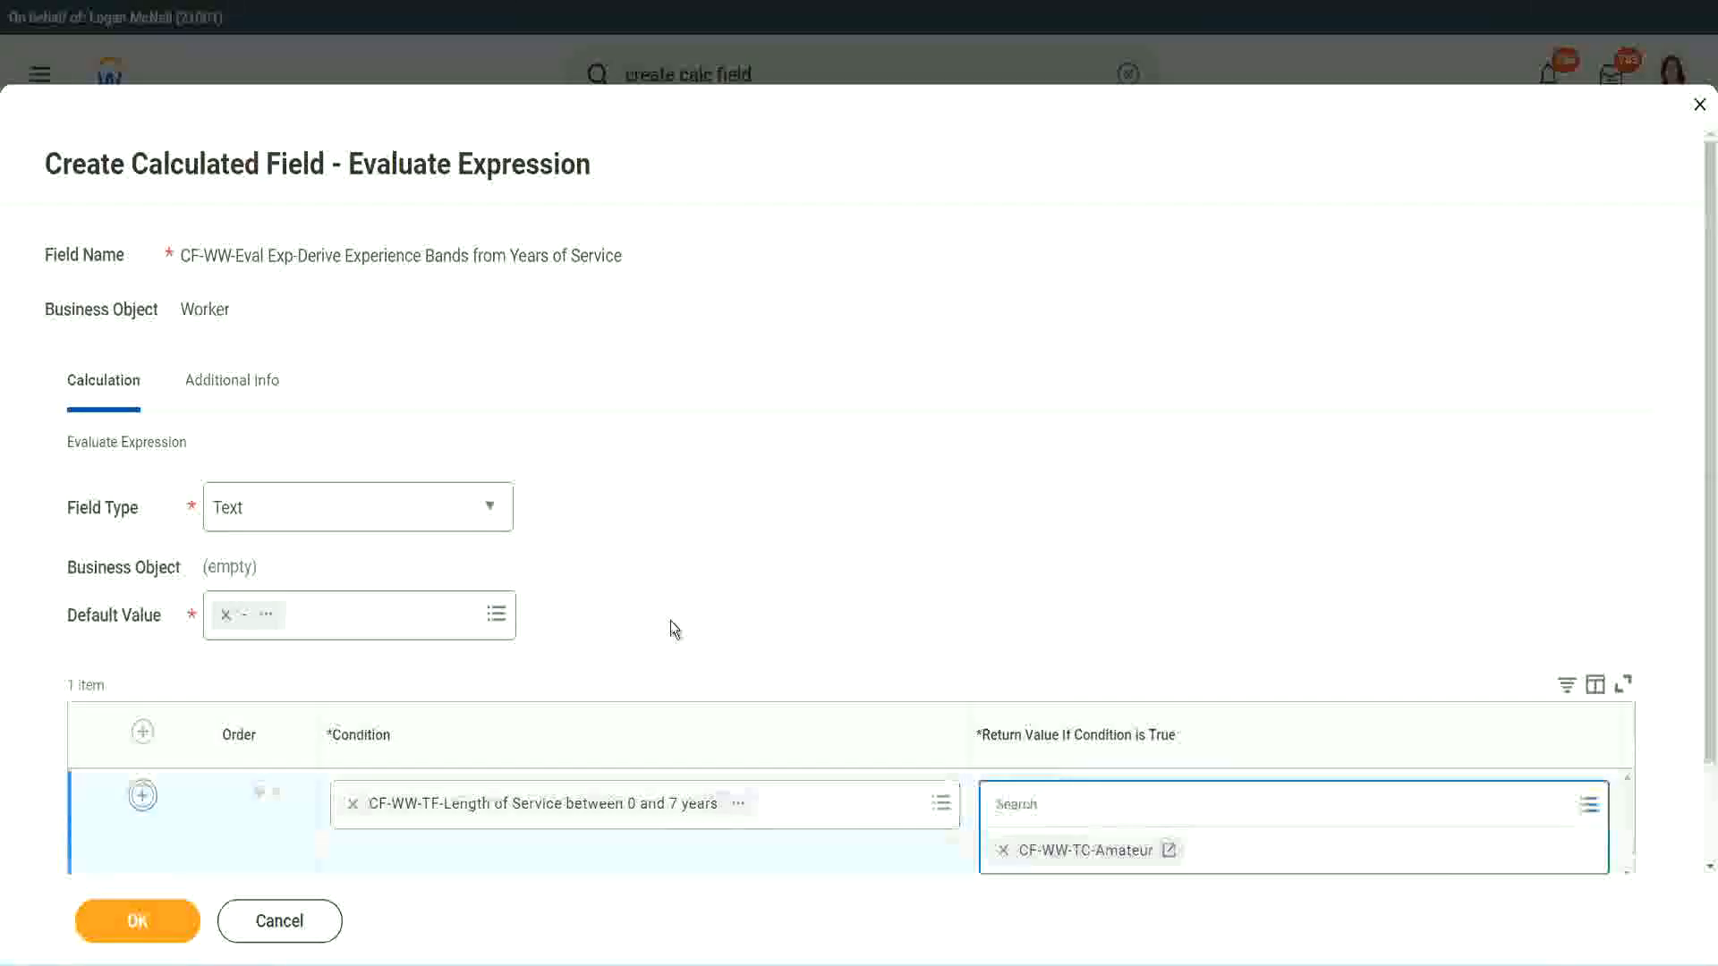
pyautogui.scroll(-2, 675, 629)
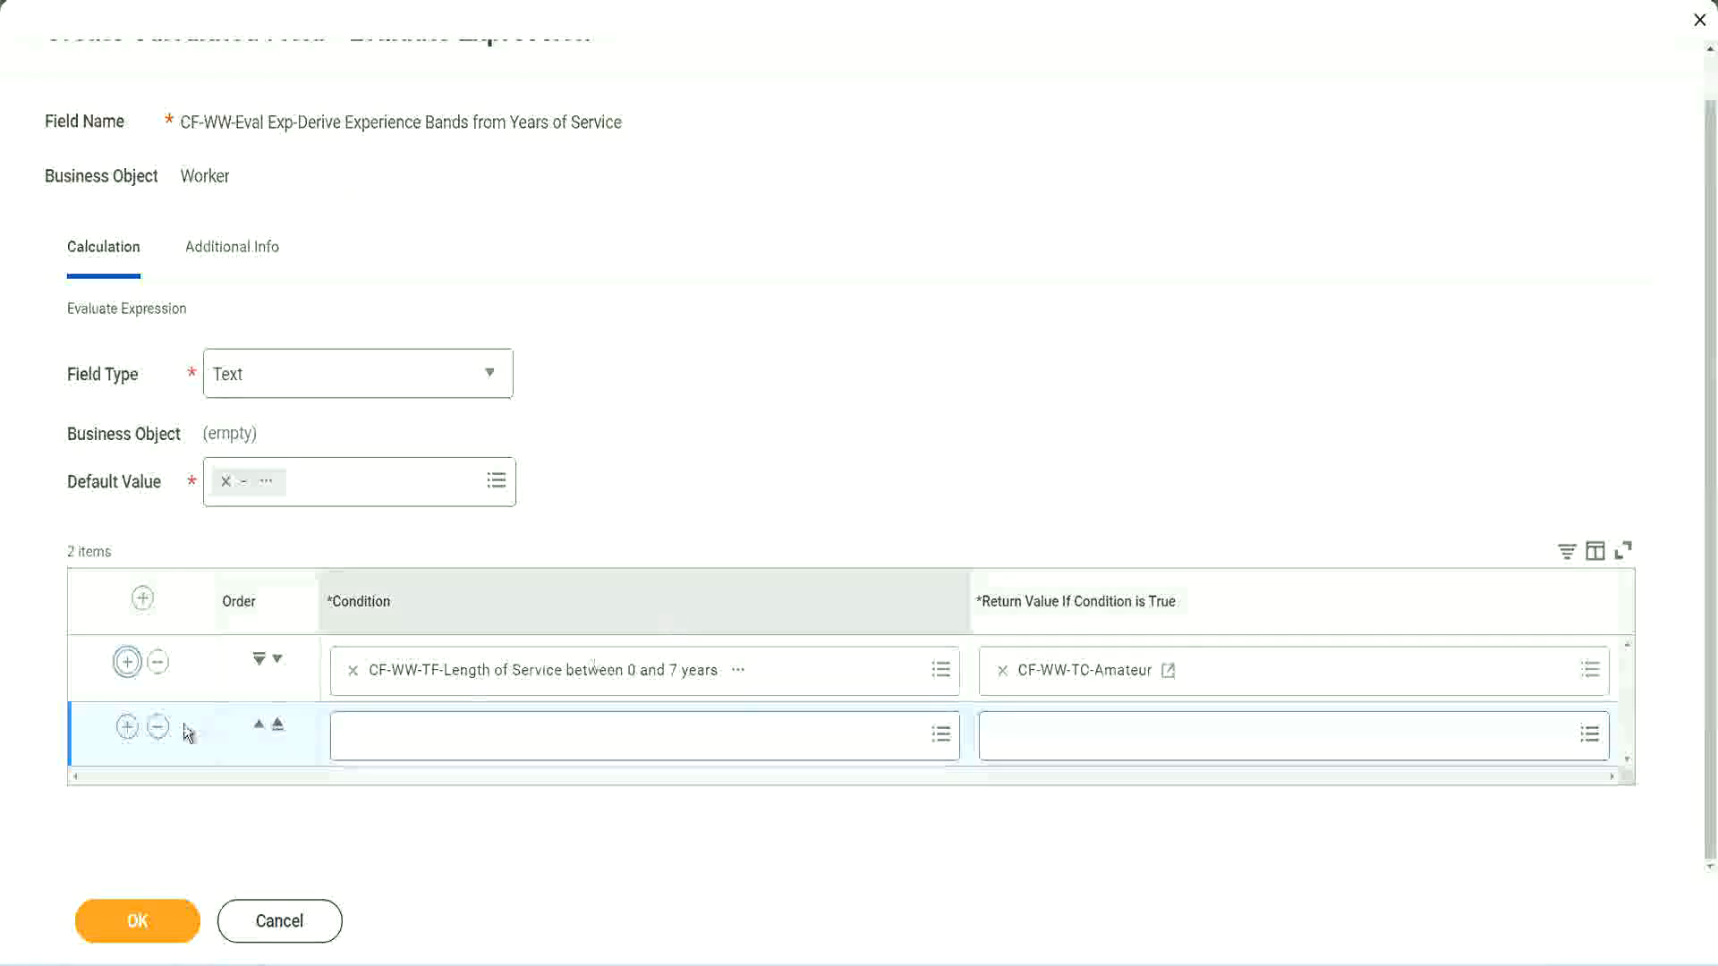
pyautogui.click(127, 726)
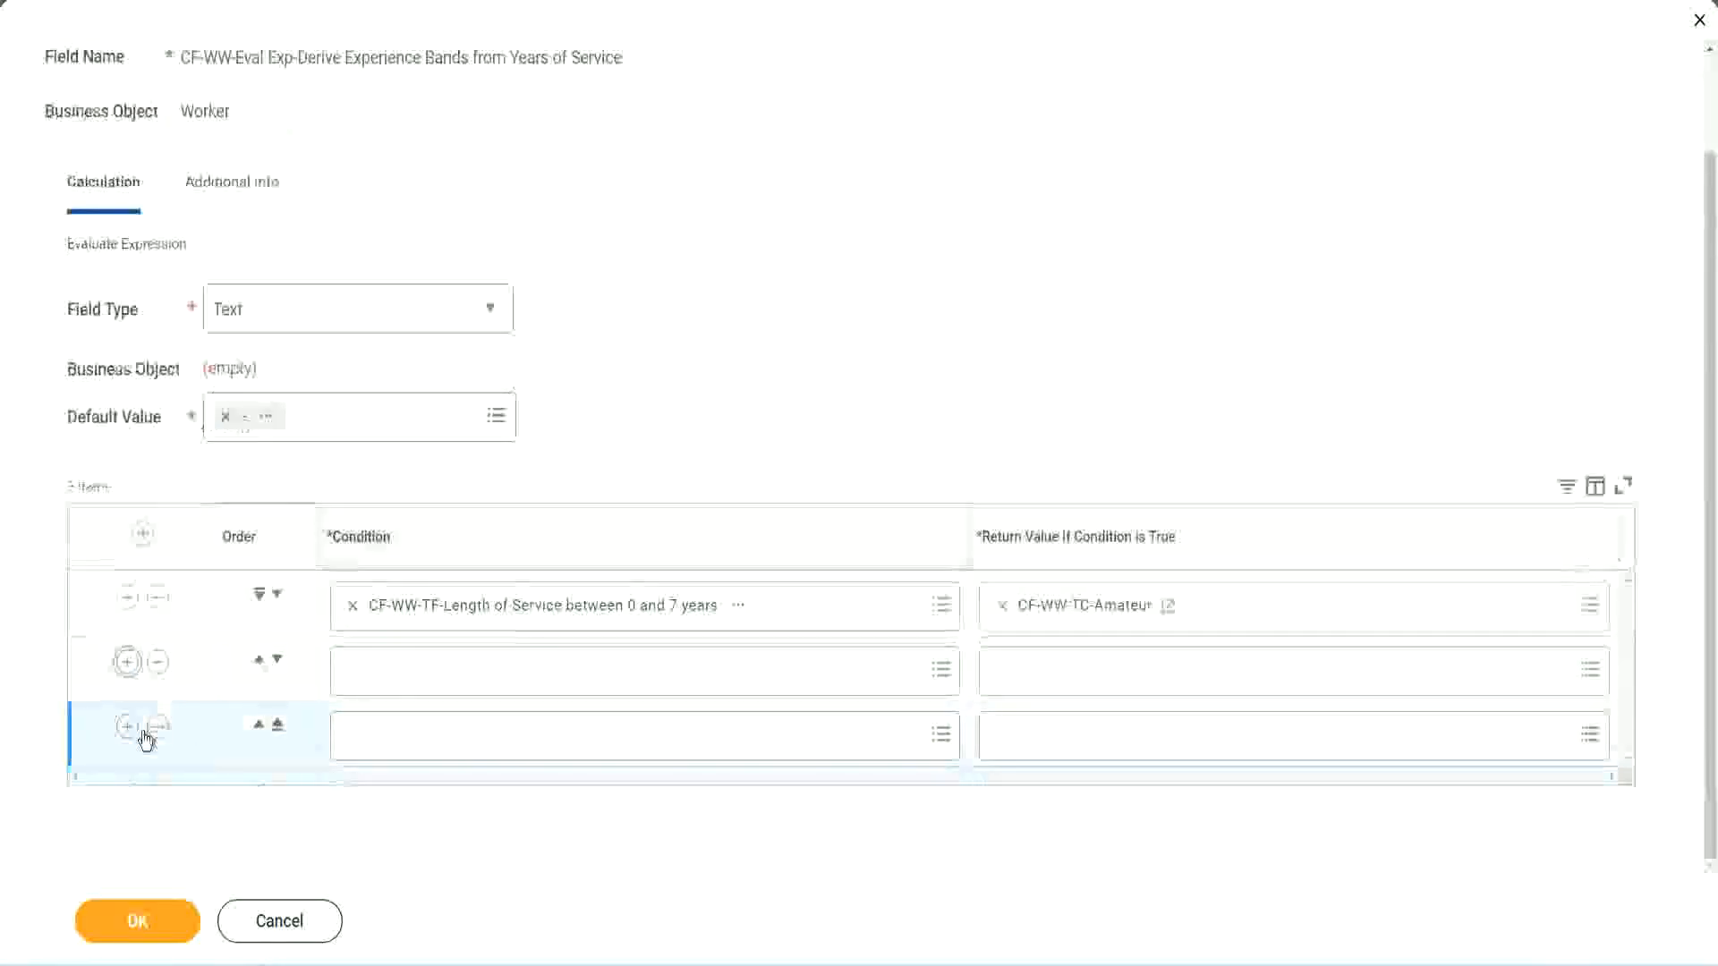
# Set the second row's condition to CF-WW-TF-Length of Service between 8 and 15 years.
pyautogui.click(423, 678)
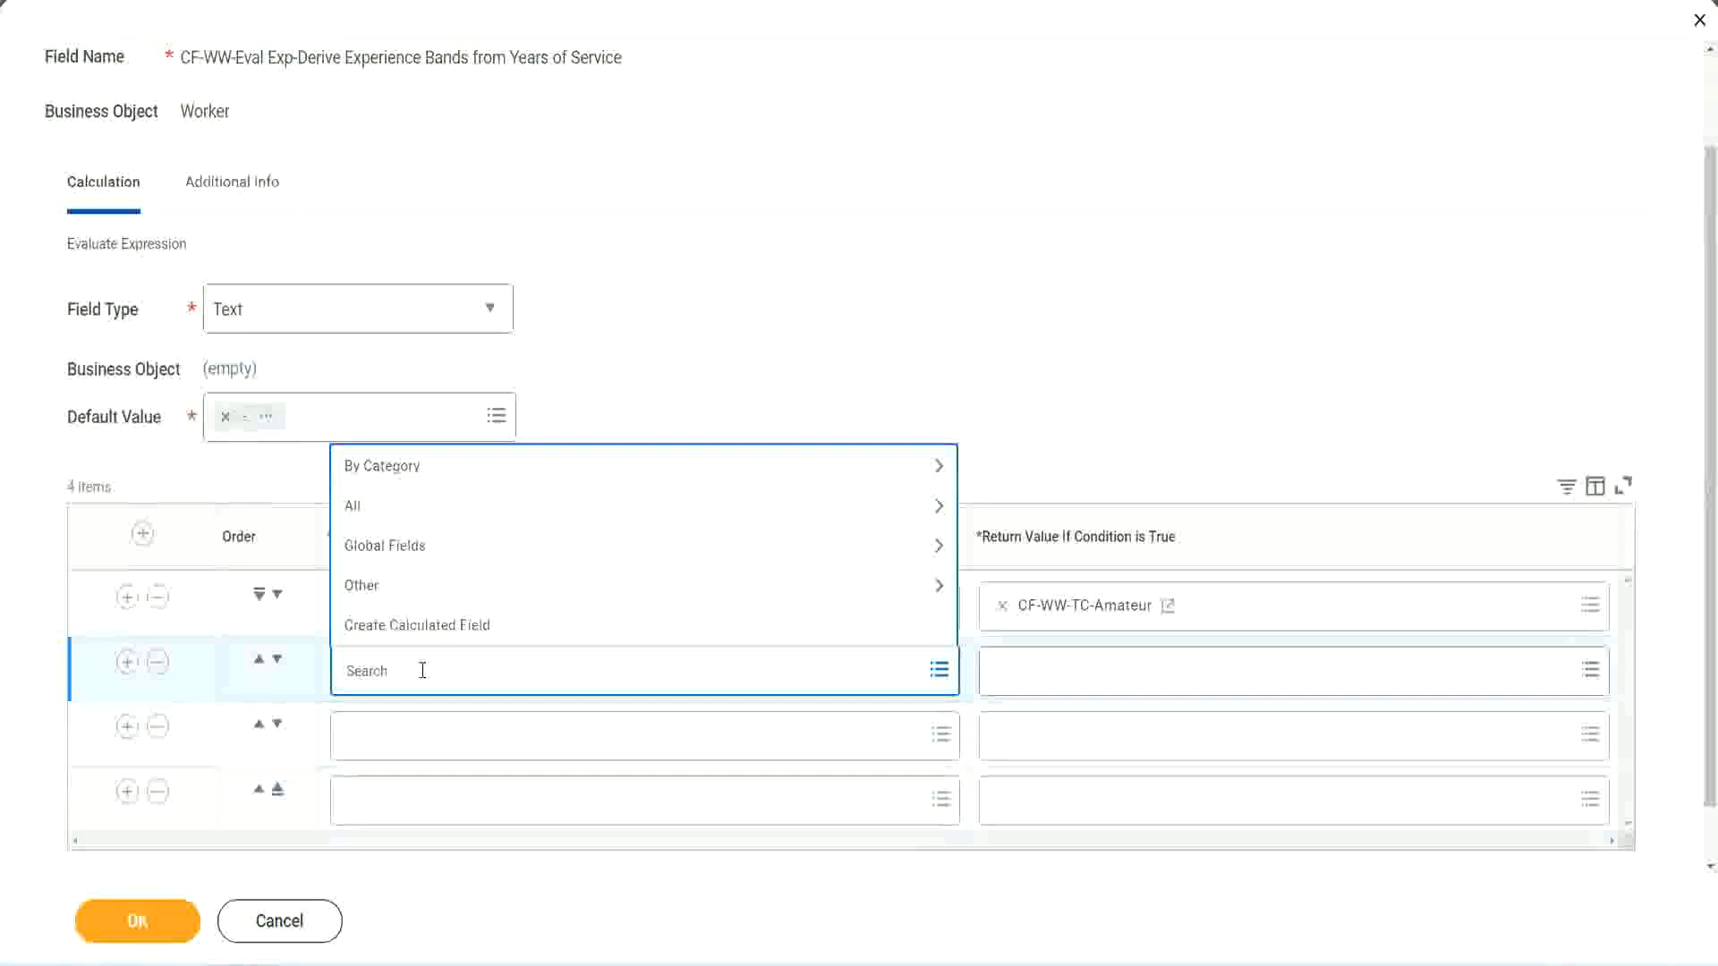
pyautogui.write('cf-ww')
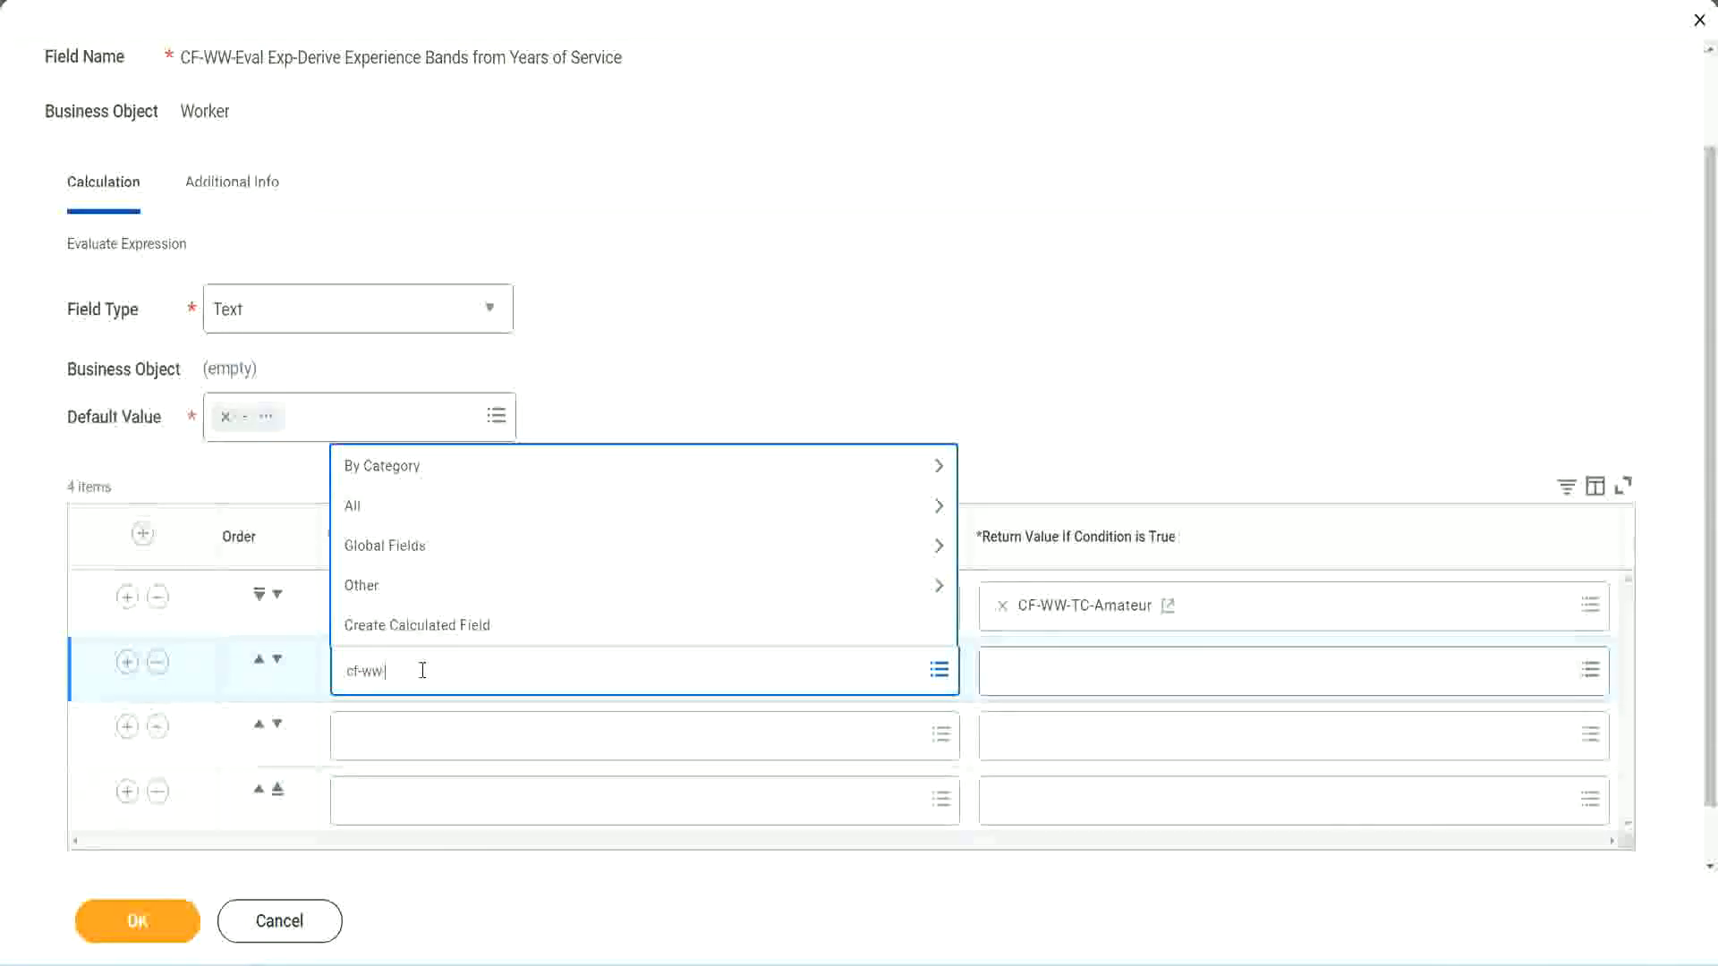
pyautogui.write('-tc')
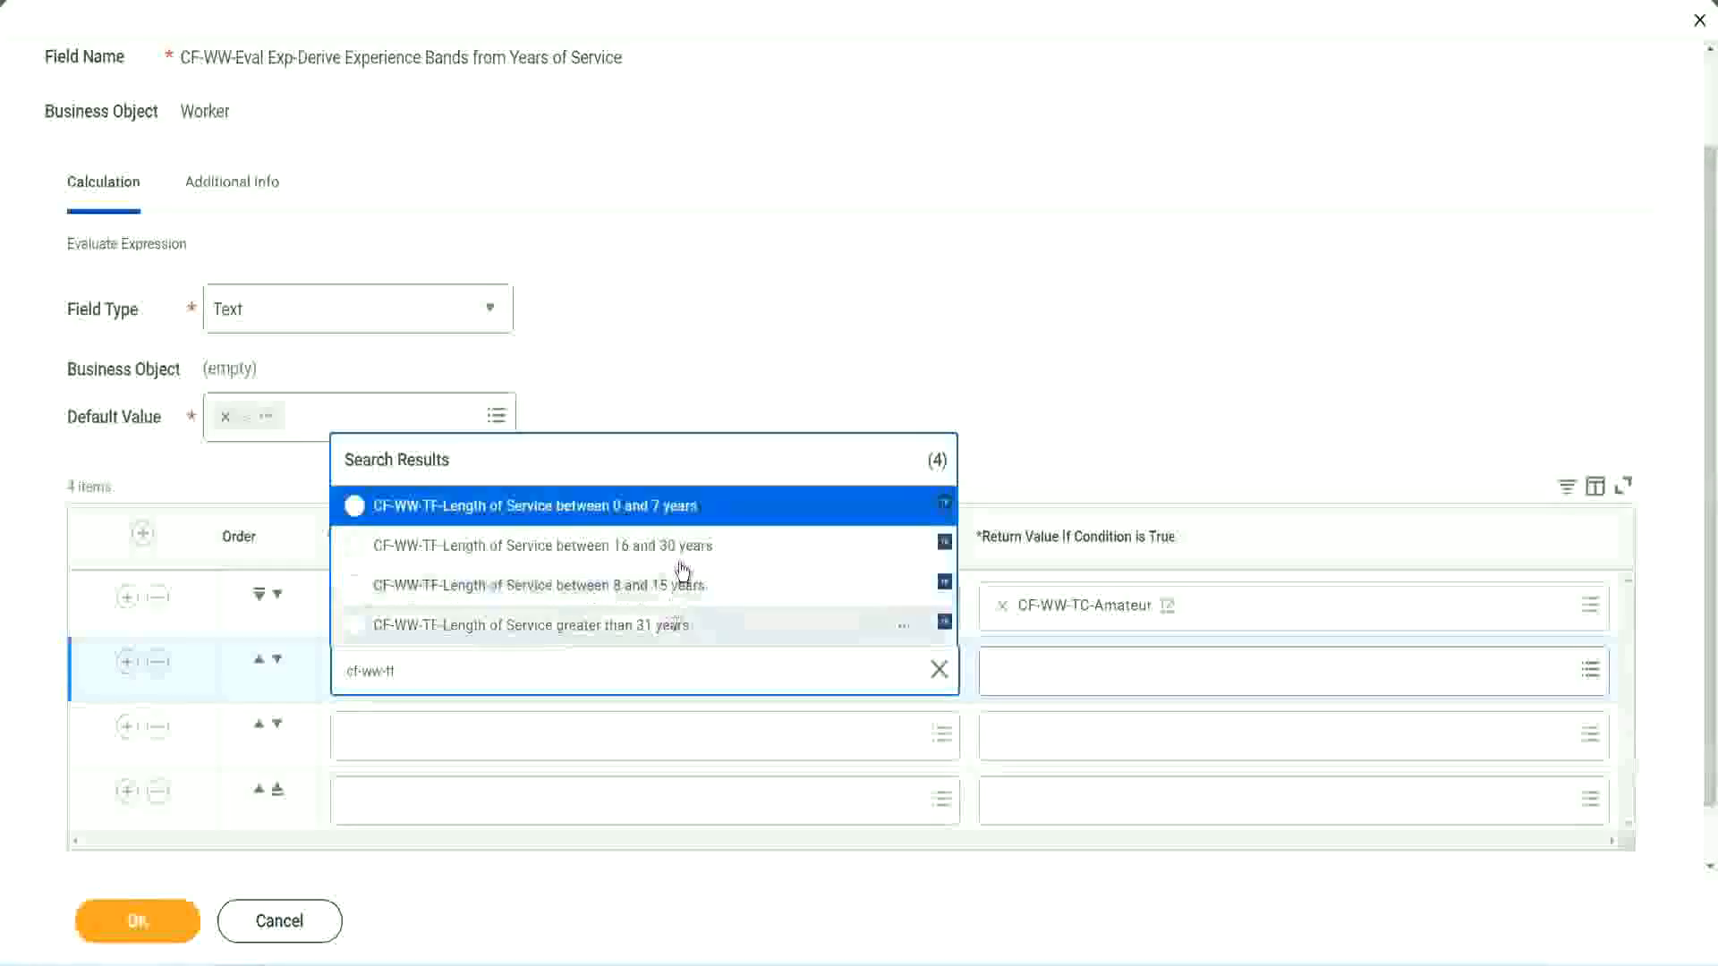
pyautogui.click(690, 524)
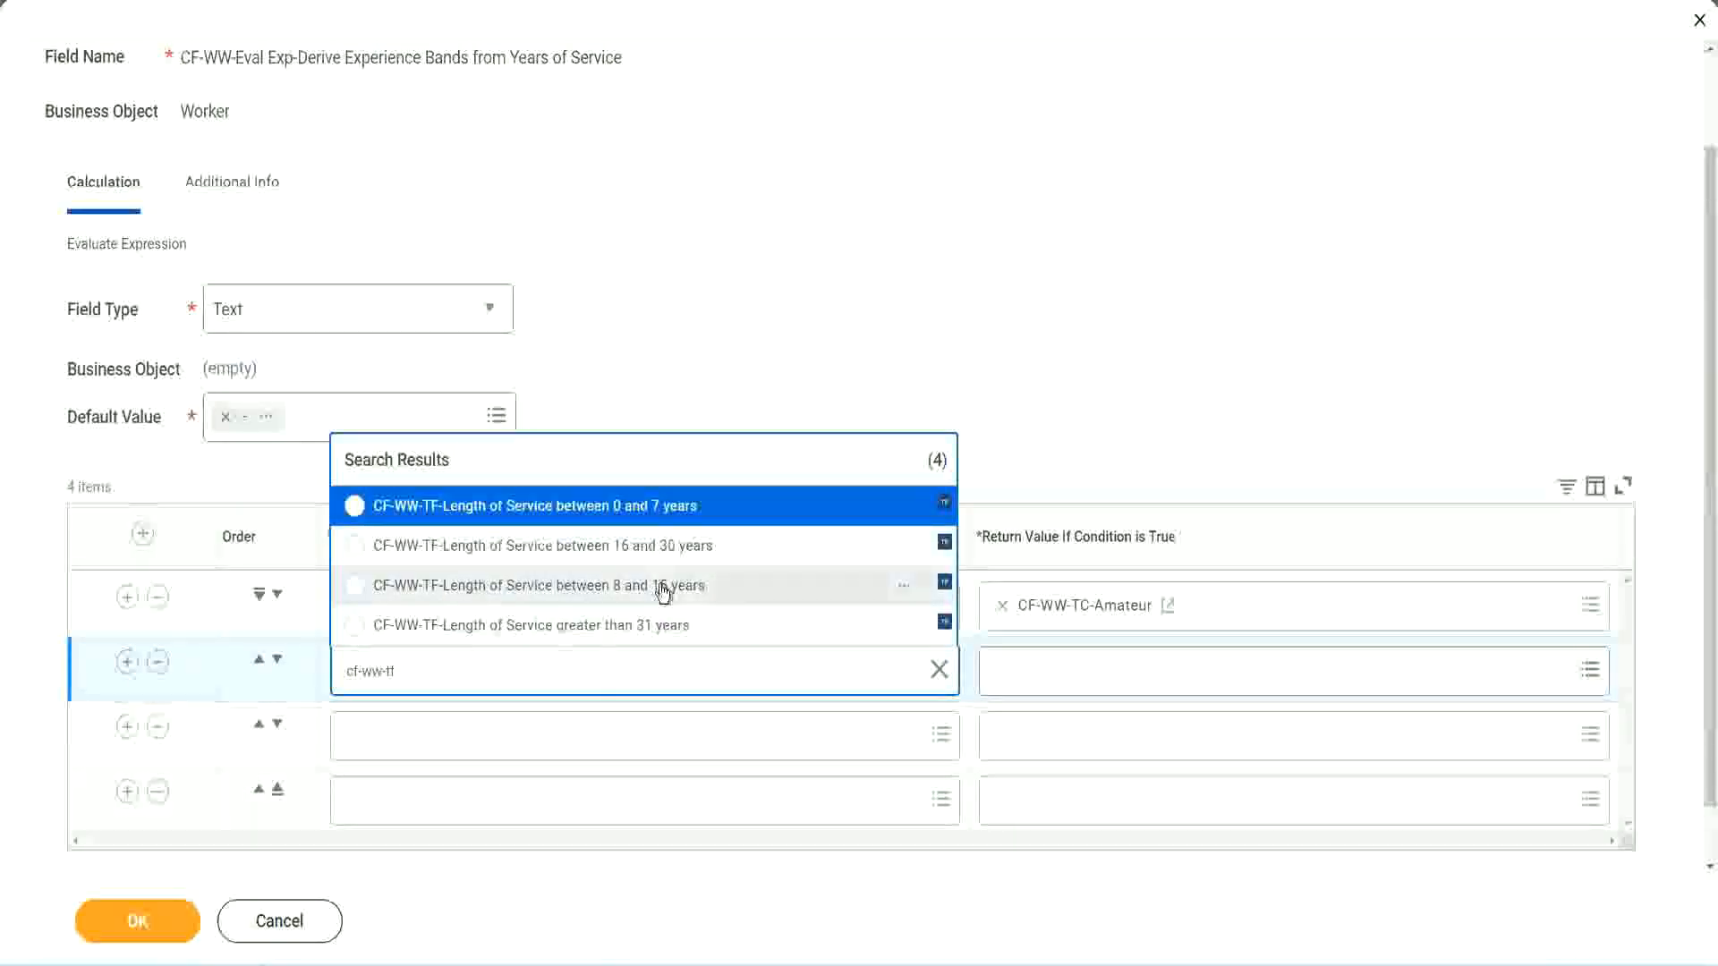
pyautogui.click(663, 587)
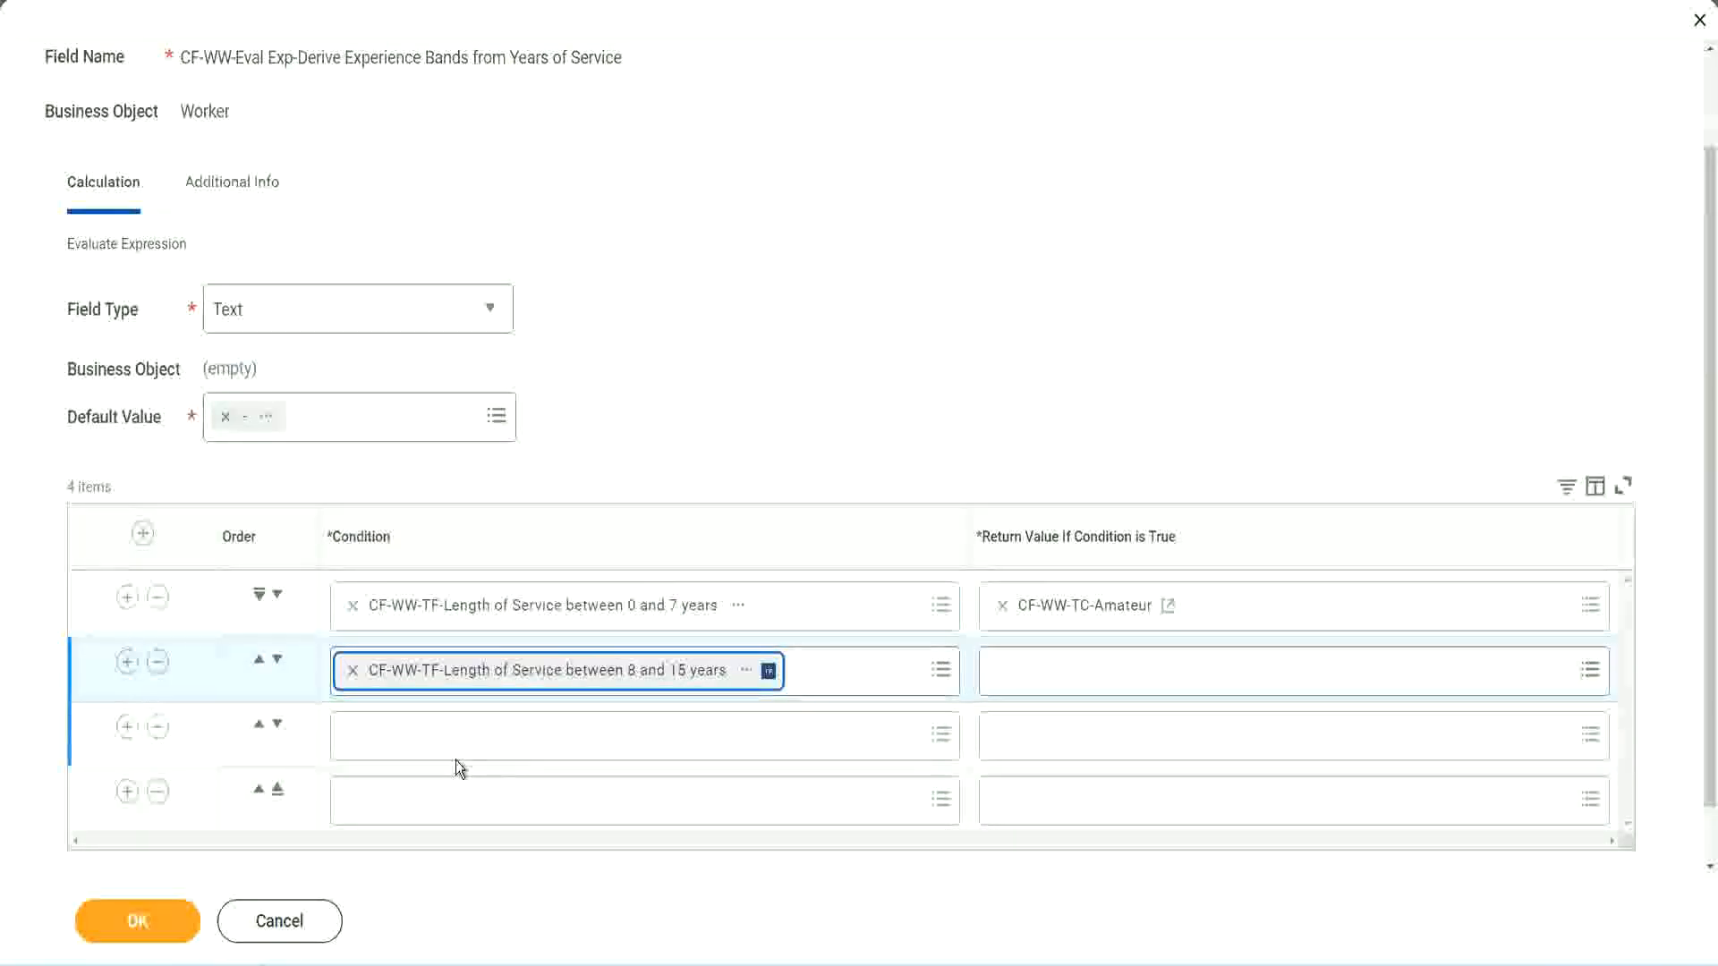
# Set the third row's condition to CF-WW-TF-Length of Service between 16 and 30 years.
pyautogui.click(433, 734)
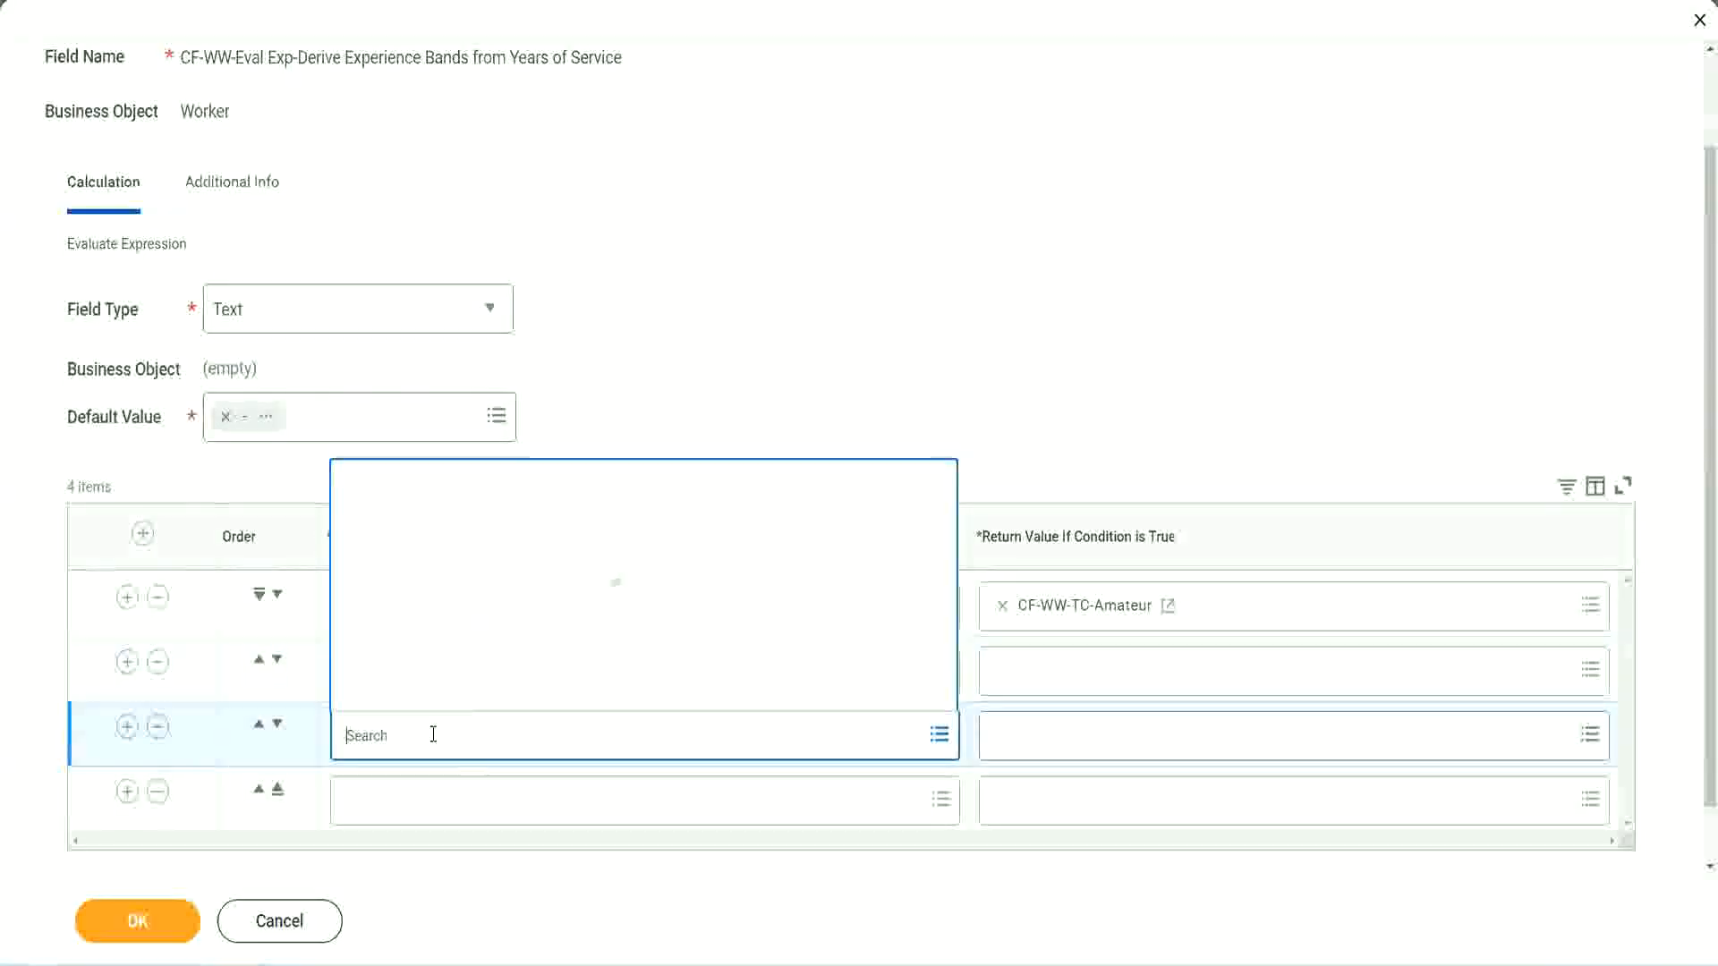
pyautogui.write('cf-ww-tf')
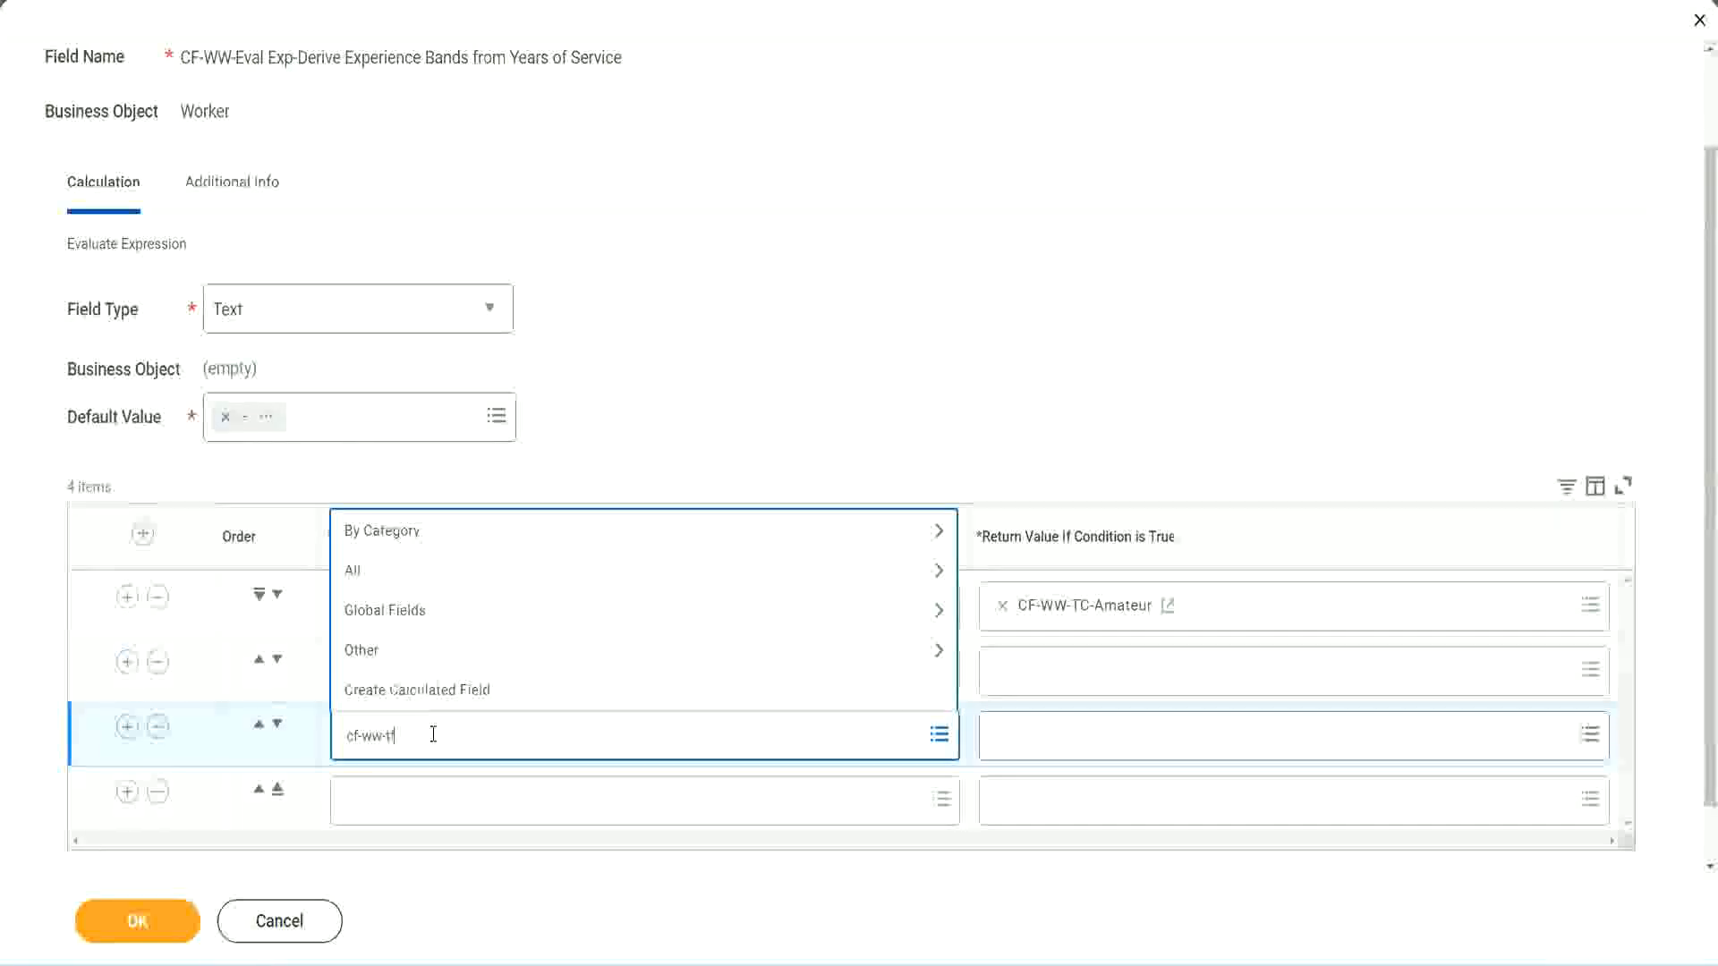
pyautogui.press('Return')
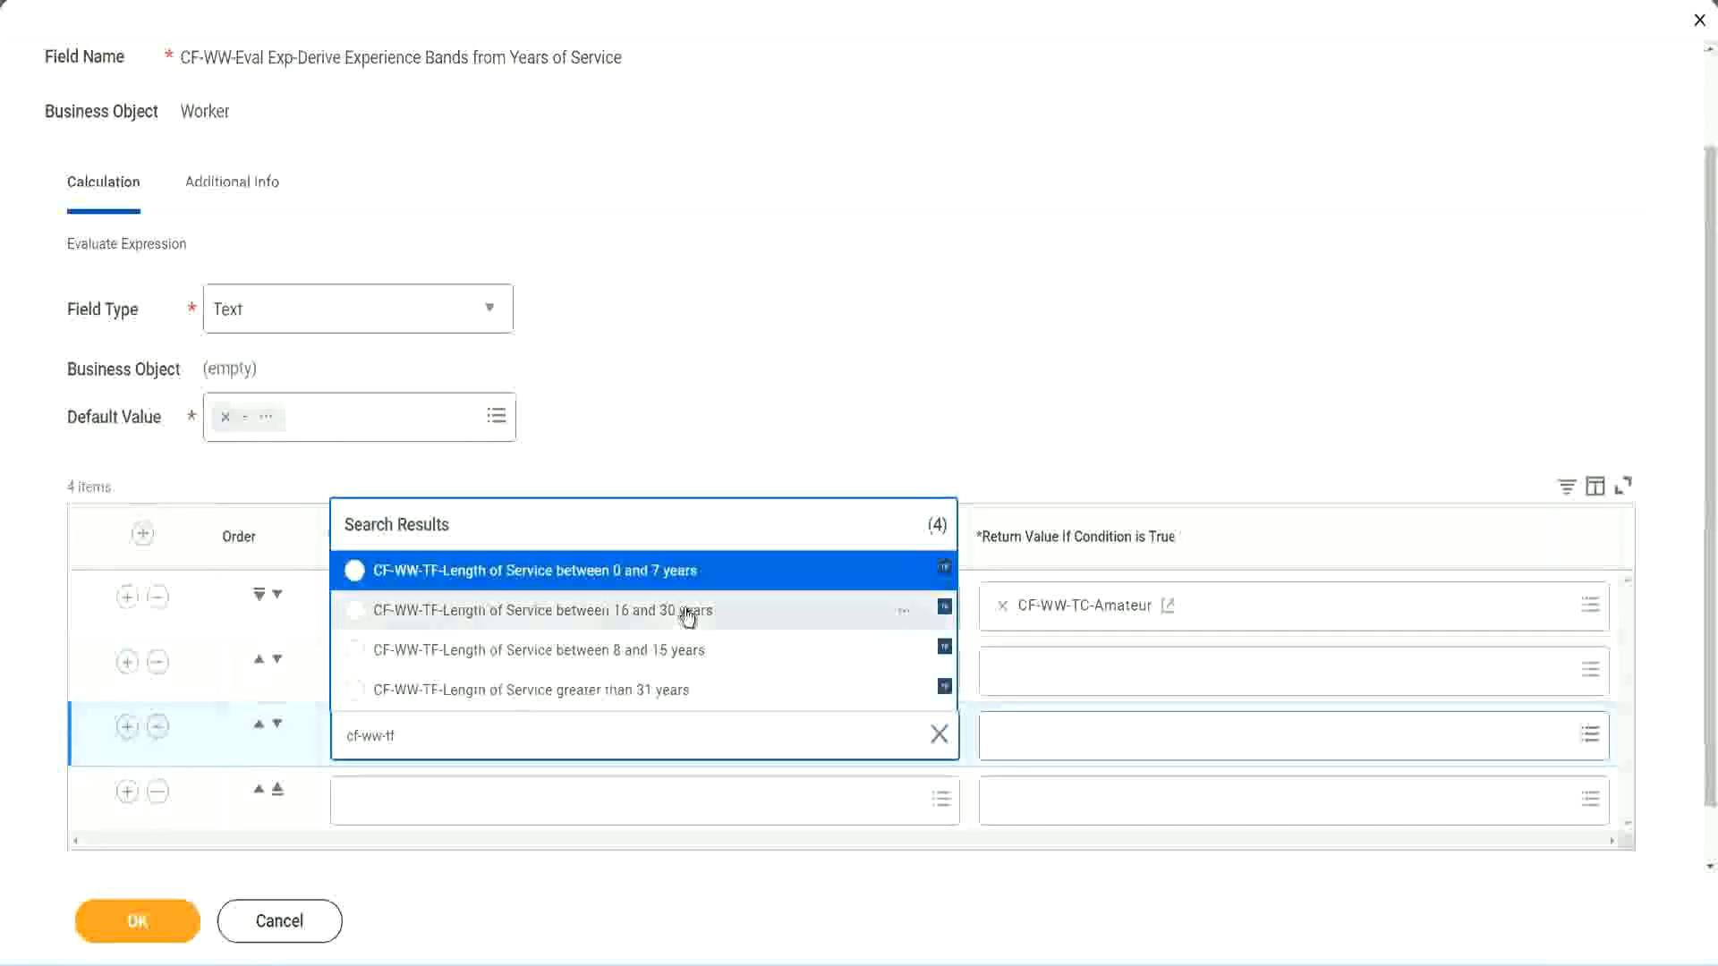
pyautogui.click(688, 617)
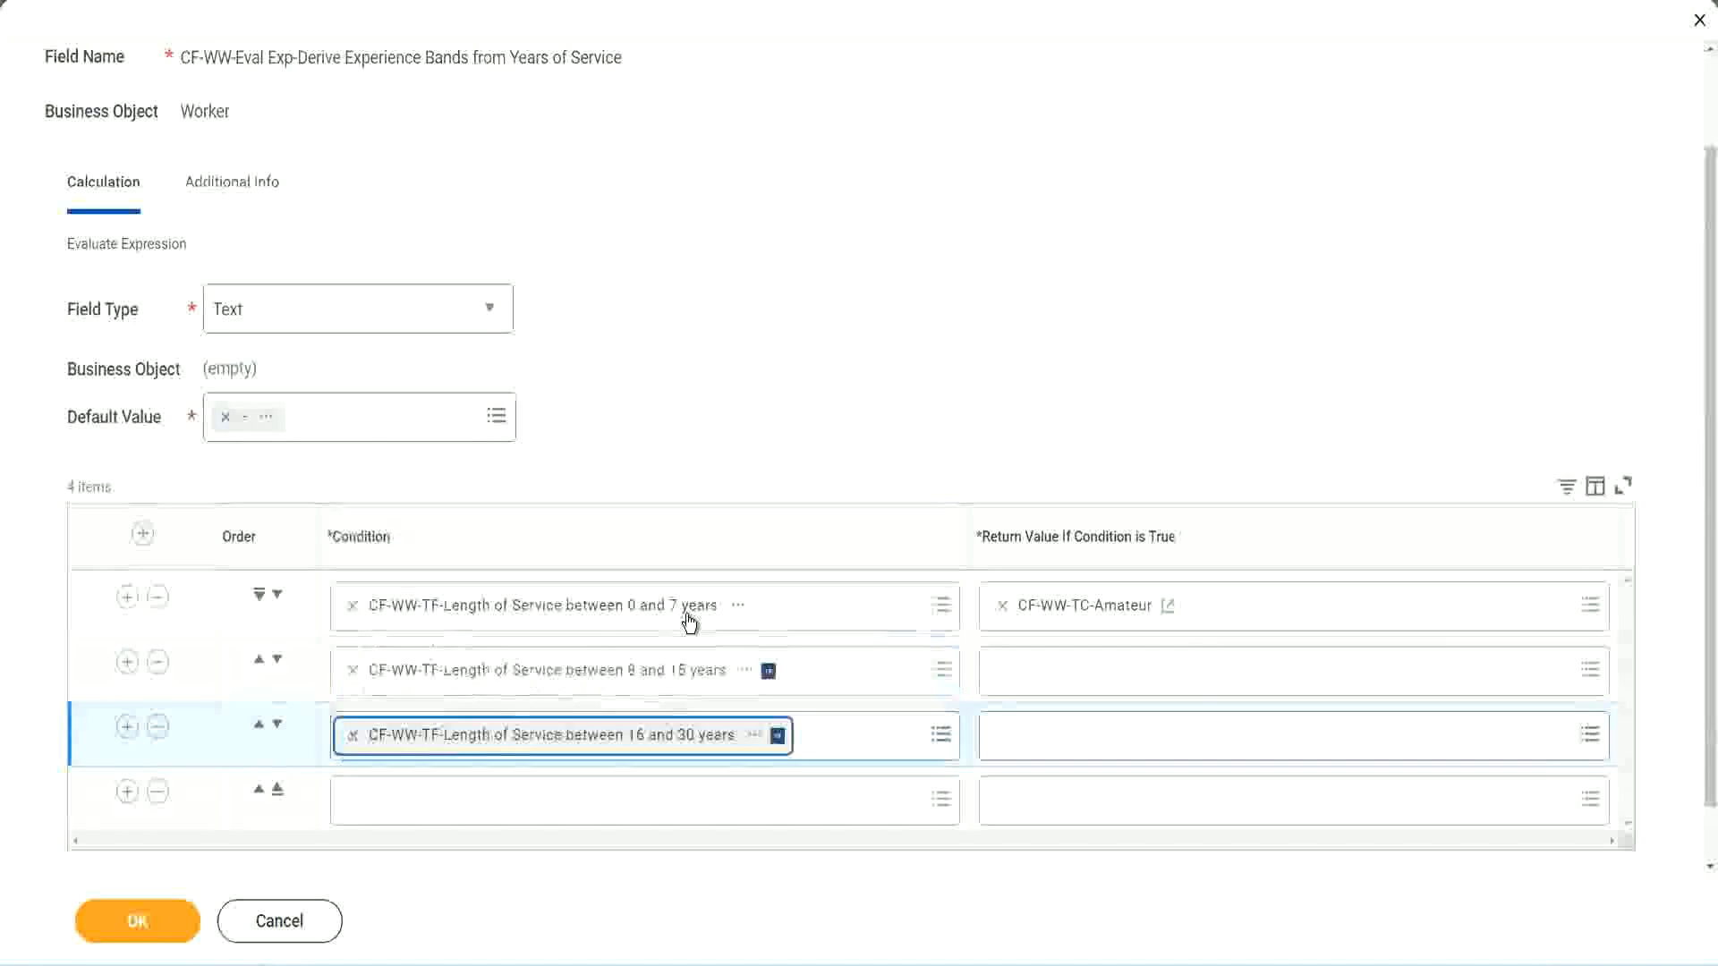
# Set the fourth row's condition to CF-WW-TF-Length of Service greater than 31 years.
pyautogui.click(405, 802)
pyautogui.write('c')
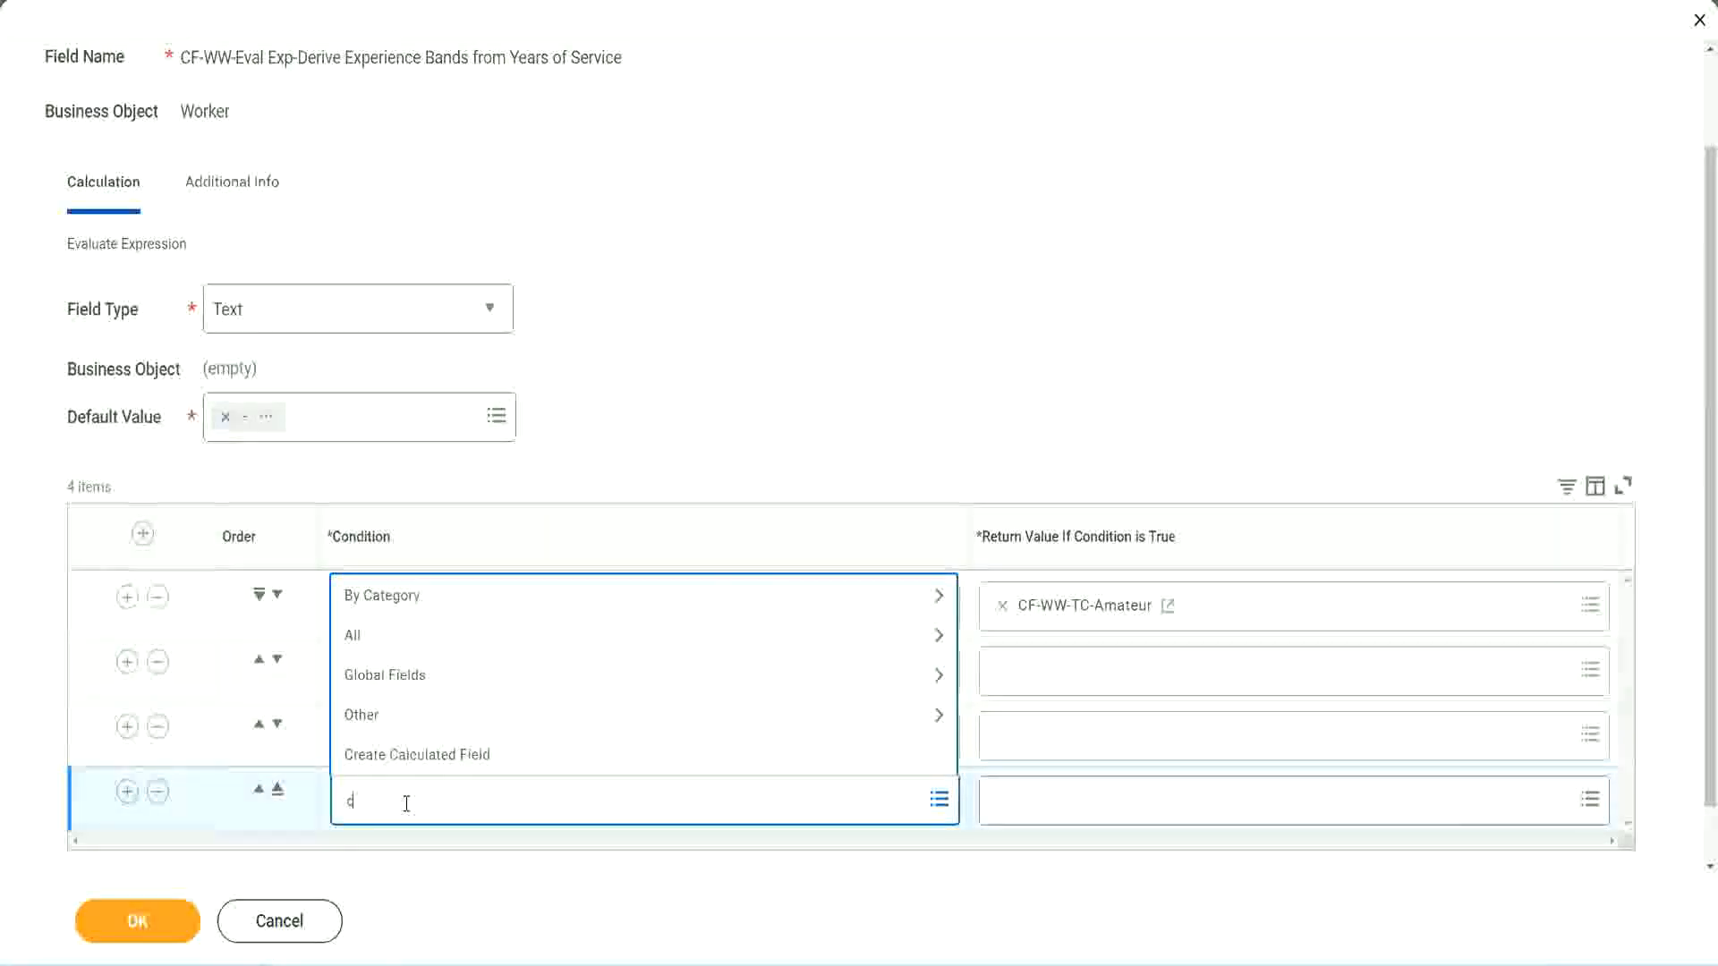
pyautogui.write('f-ww')
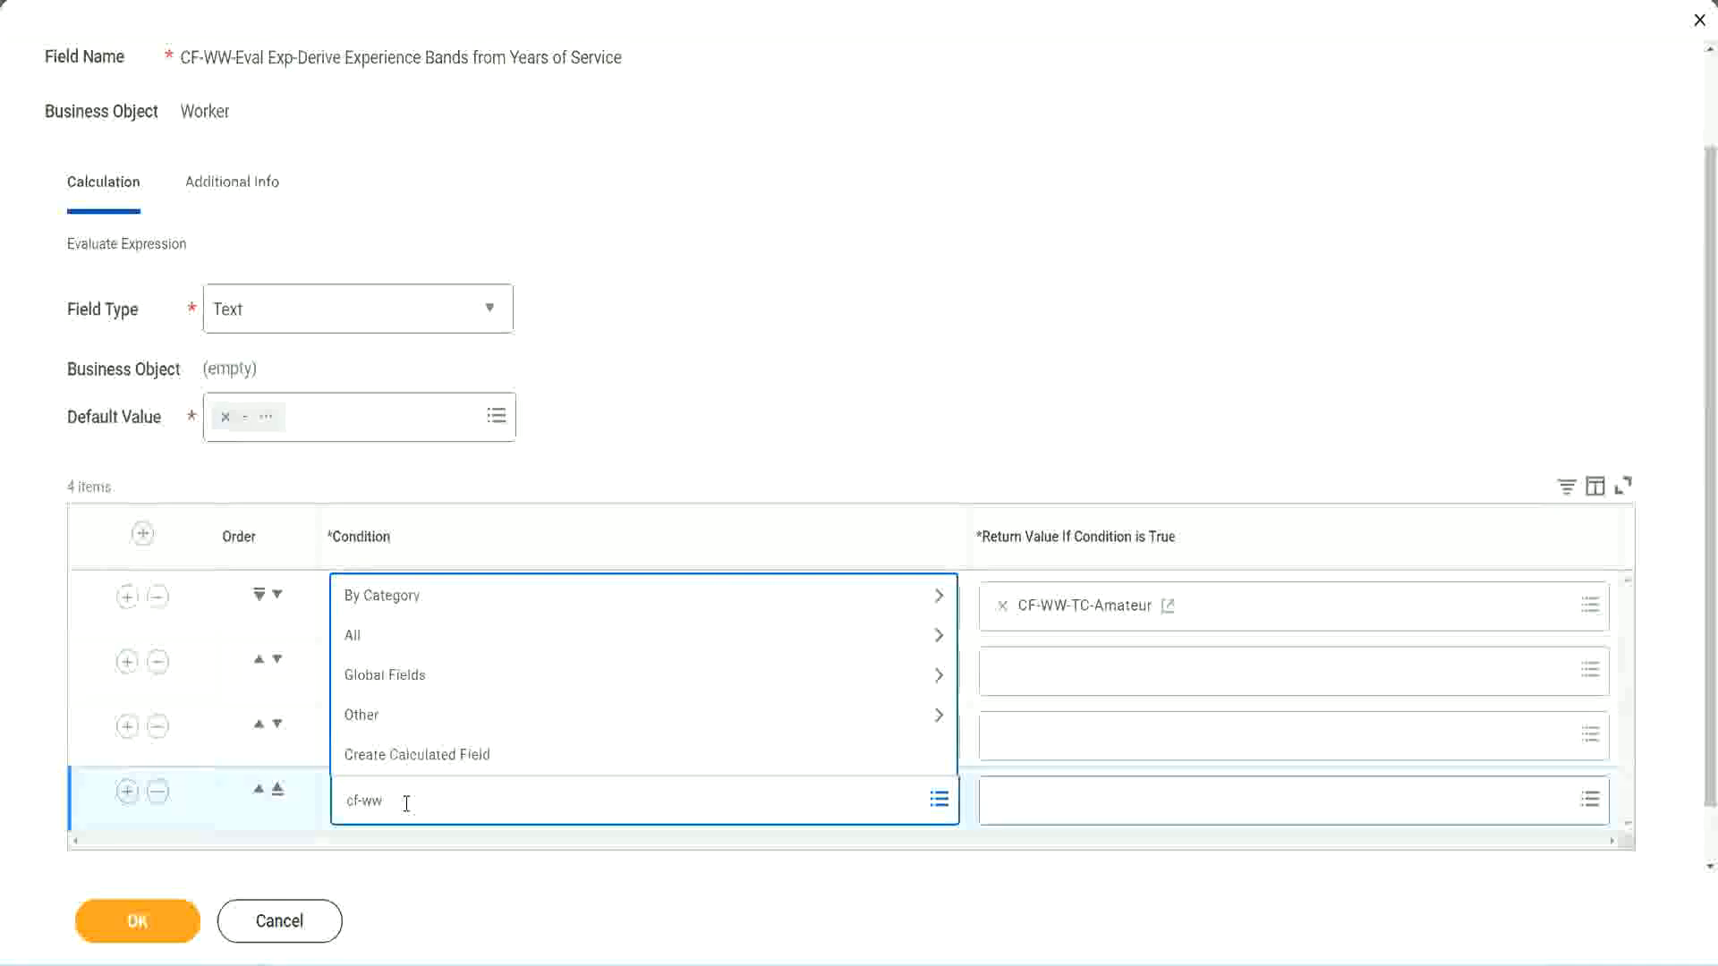
pyautogui.write(' tf 31')
pyautogui.press('Return')
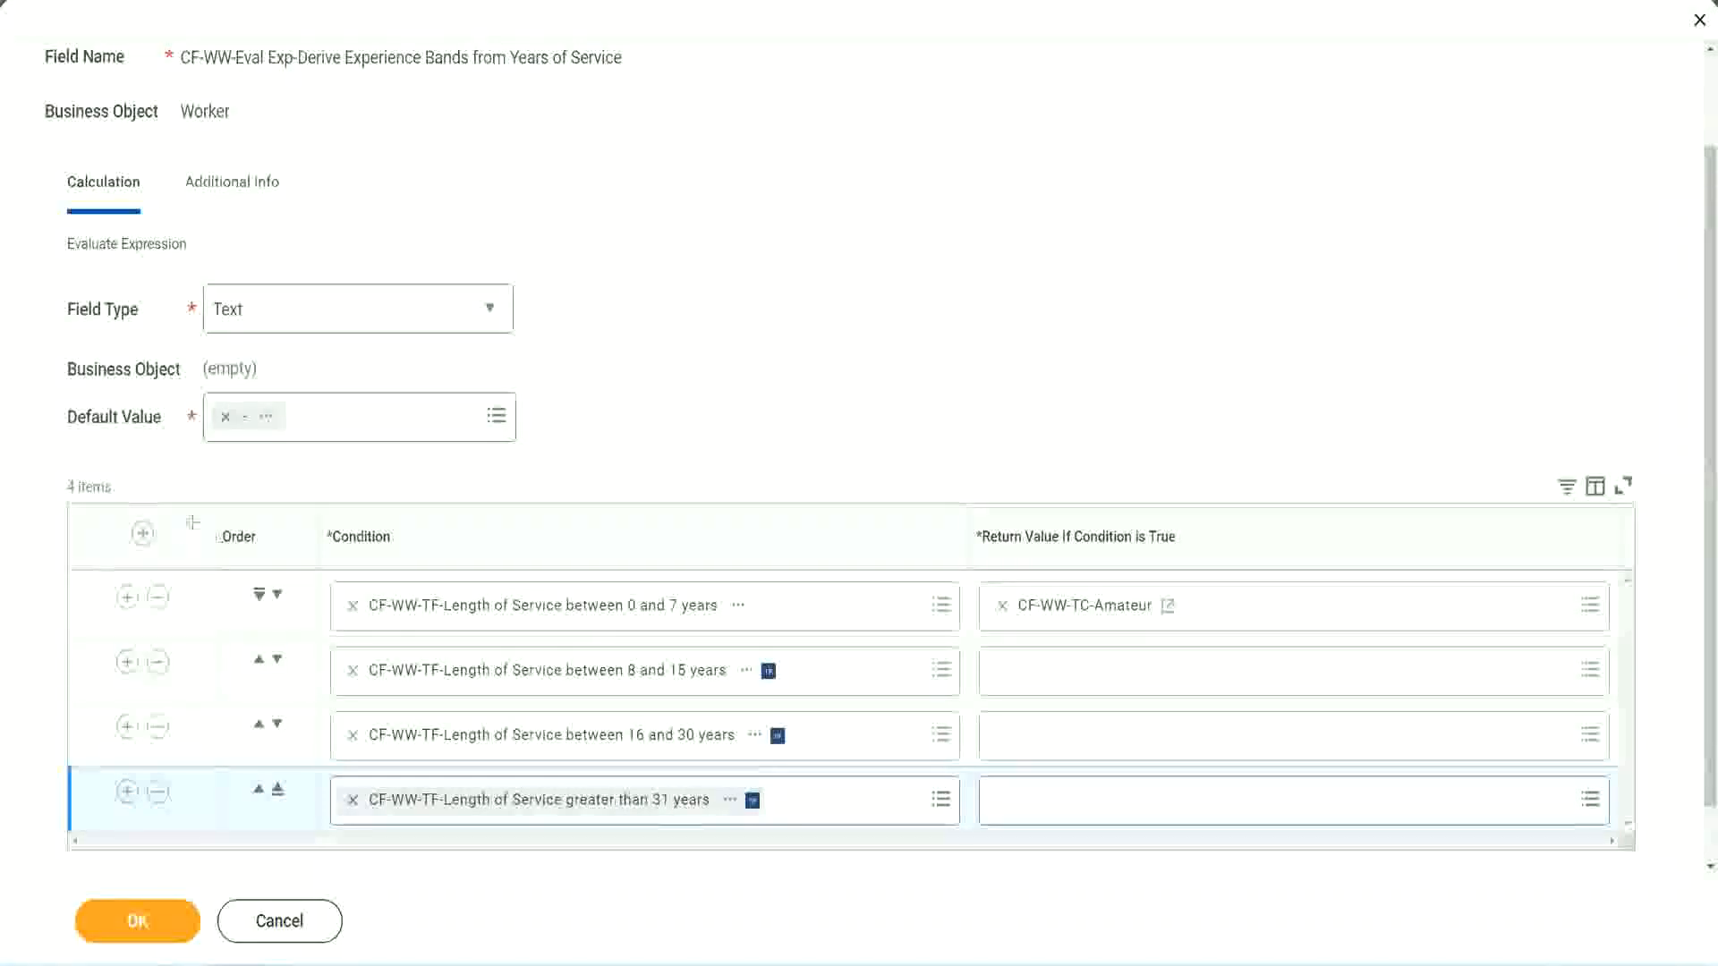
# Try moving the 8 to 15 years condition above the 0 to 7 years condition and back.
pyautogui.moveTo(194, 522); pyautogui.dragTo(191, 707)
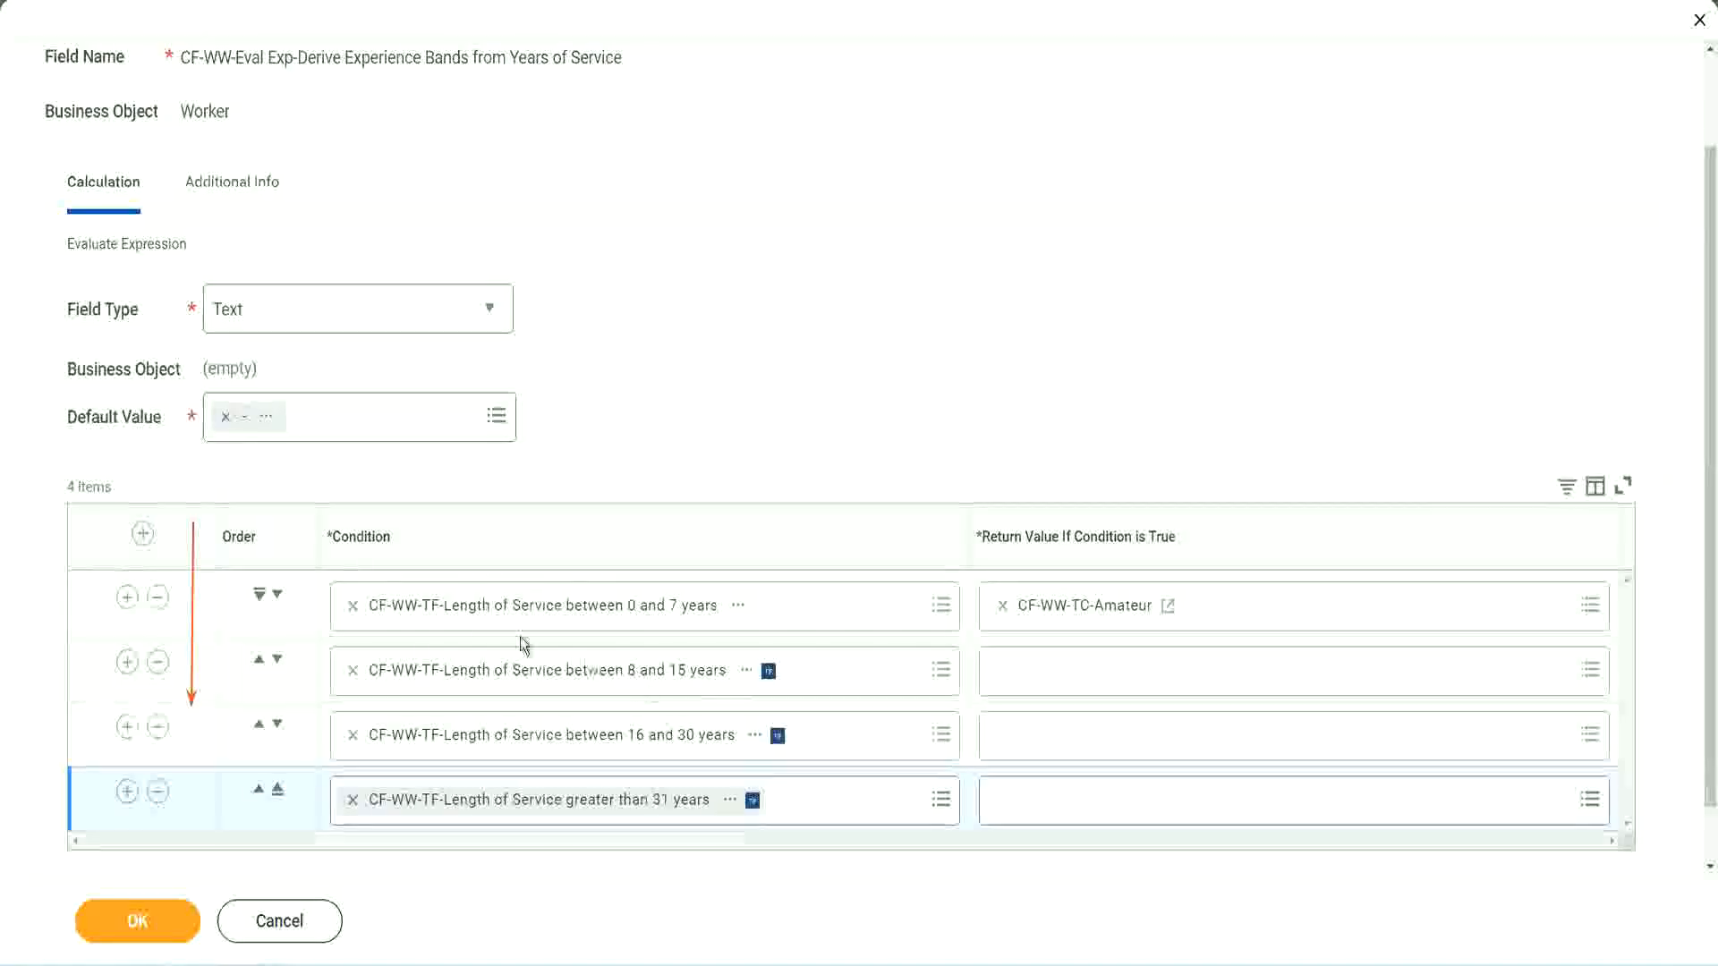
pyautogui.click(260, 662)
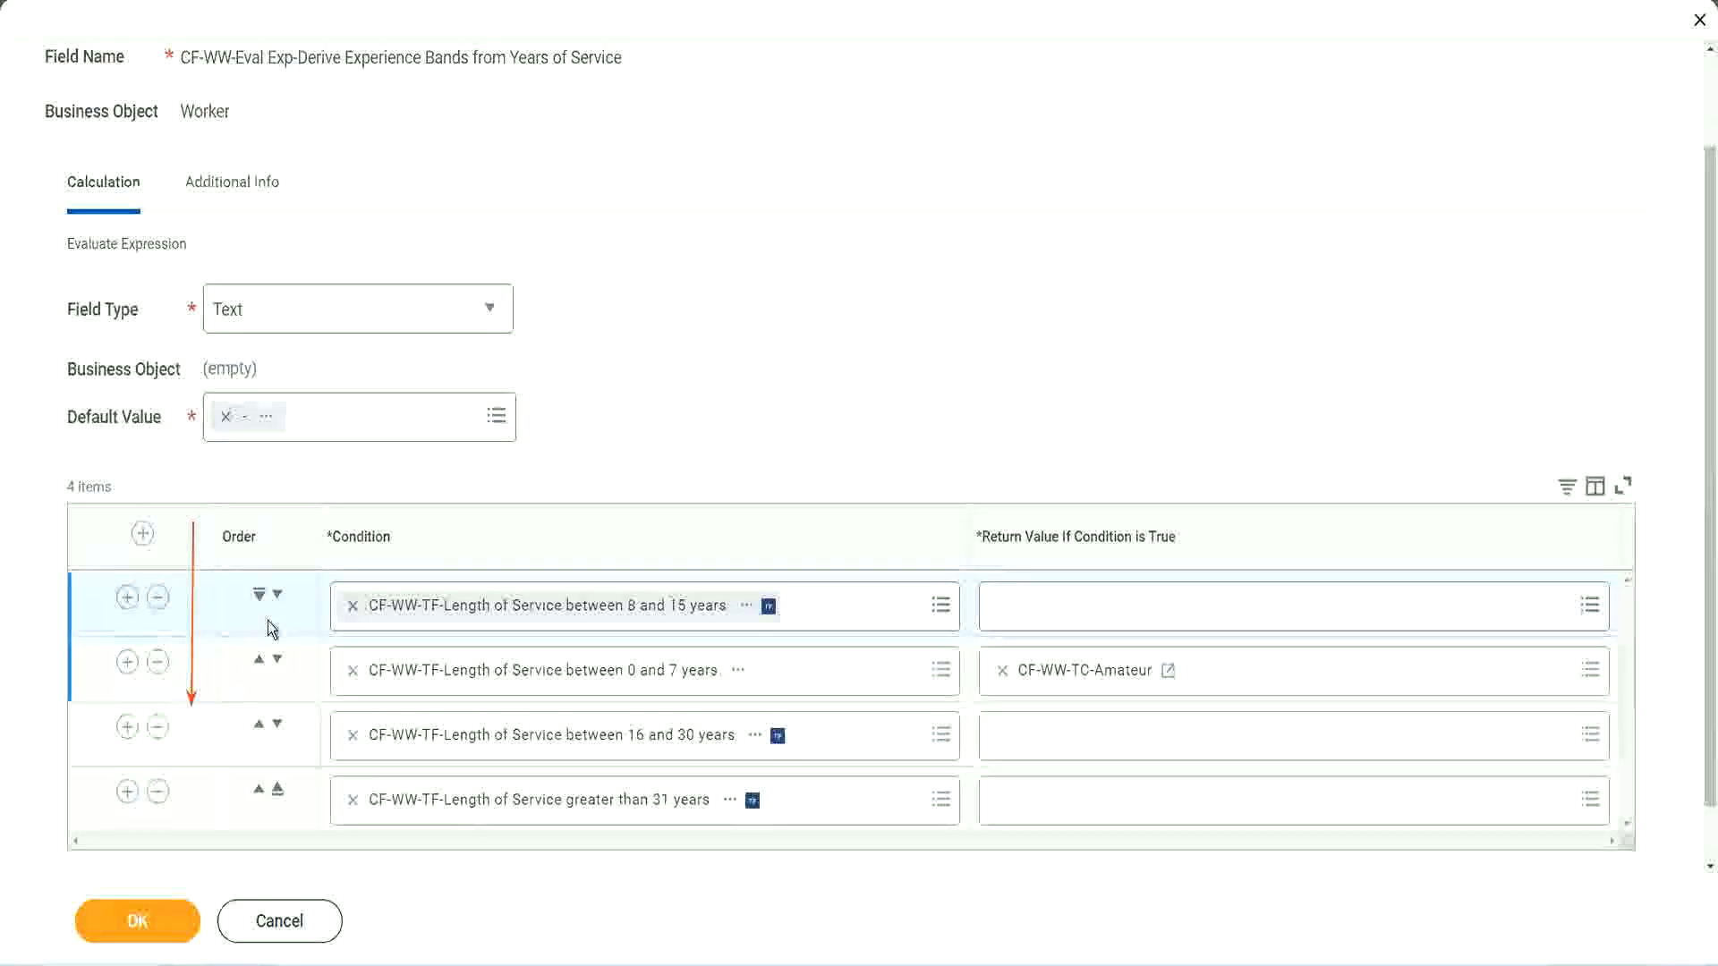
pyautogui.click(277, 595)
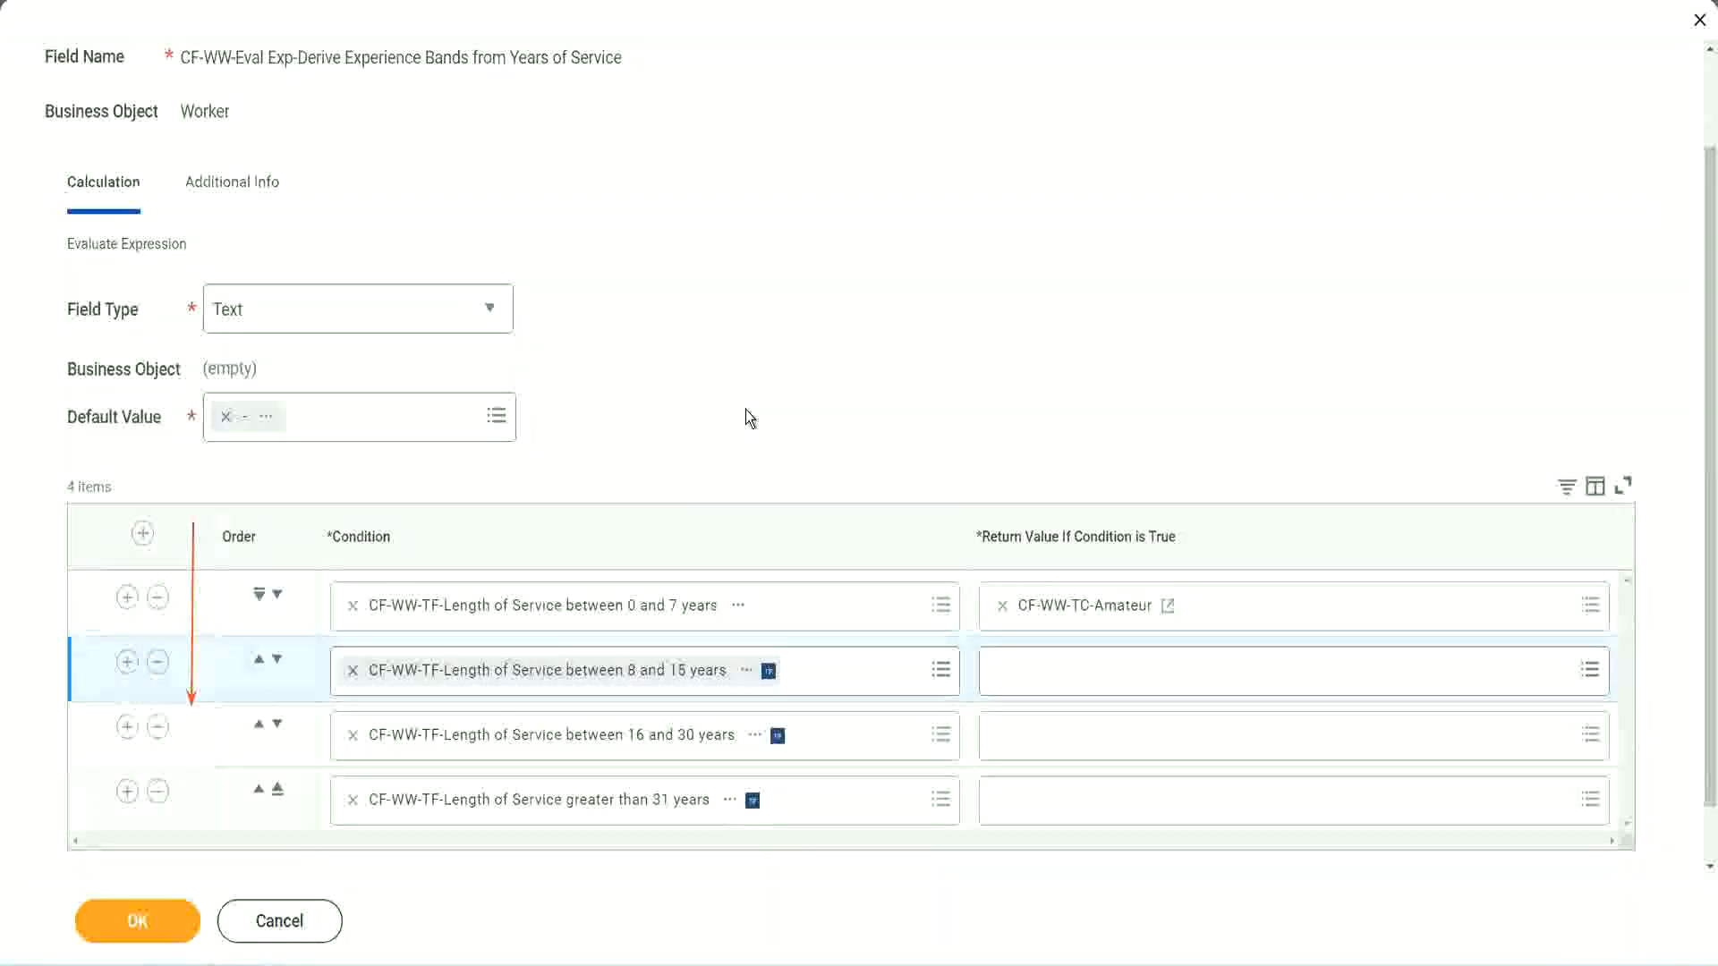
pyautogui.click(258, 662)
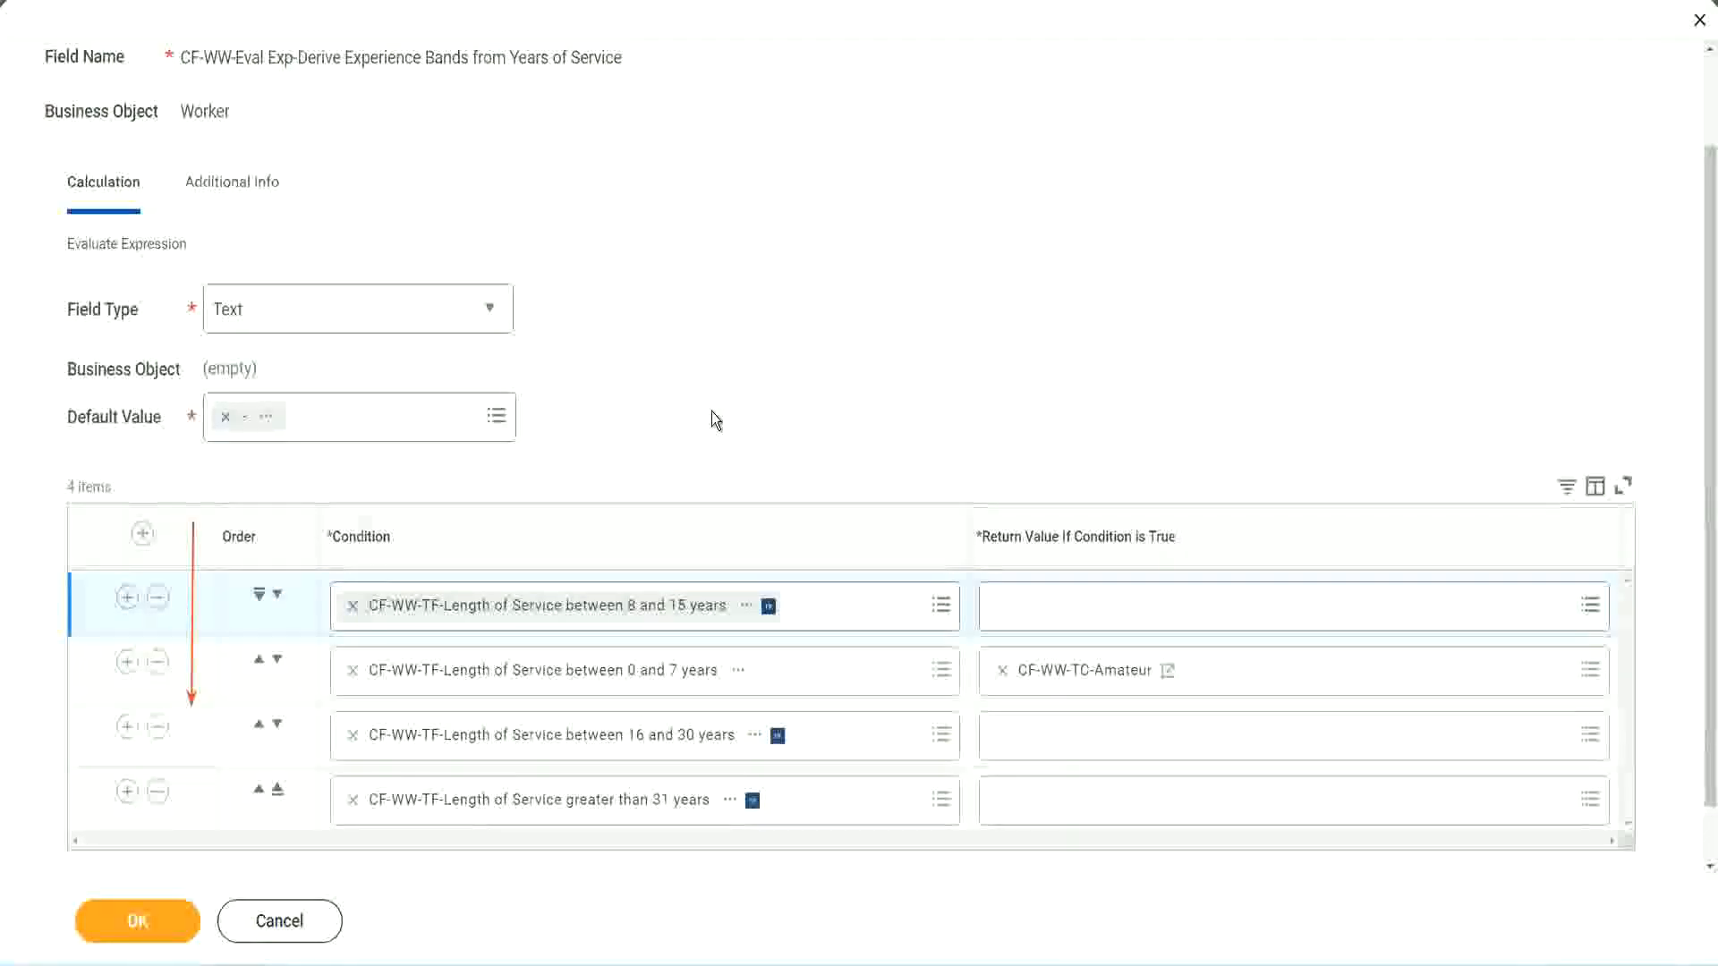
pyautogui.click(633, 611)
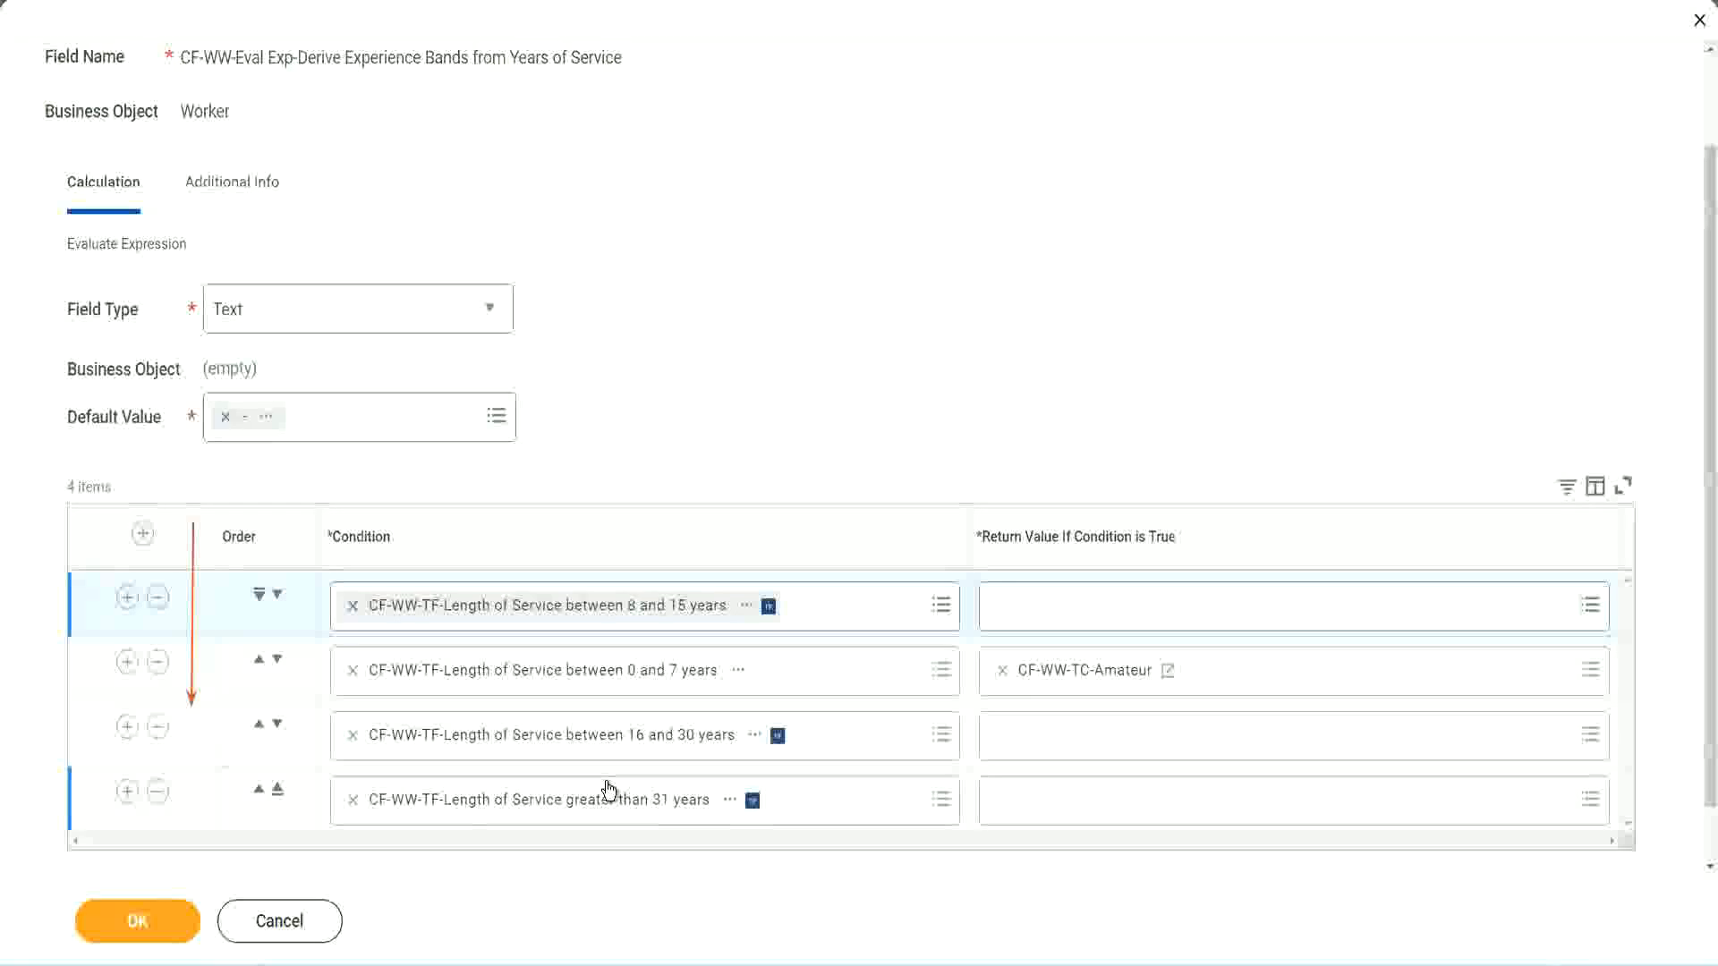
pyautogui.rightClick(1088, 685)
pyautogui.click(1020, 771)
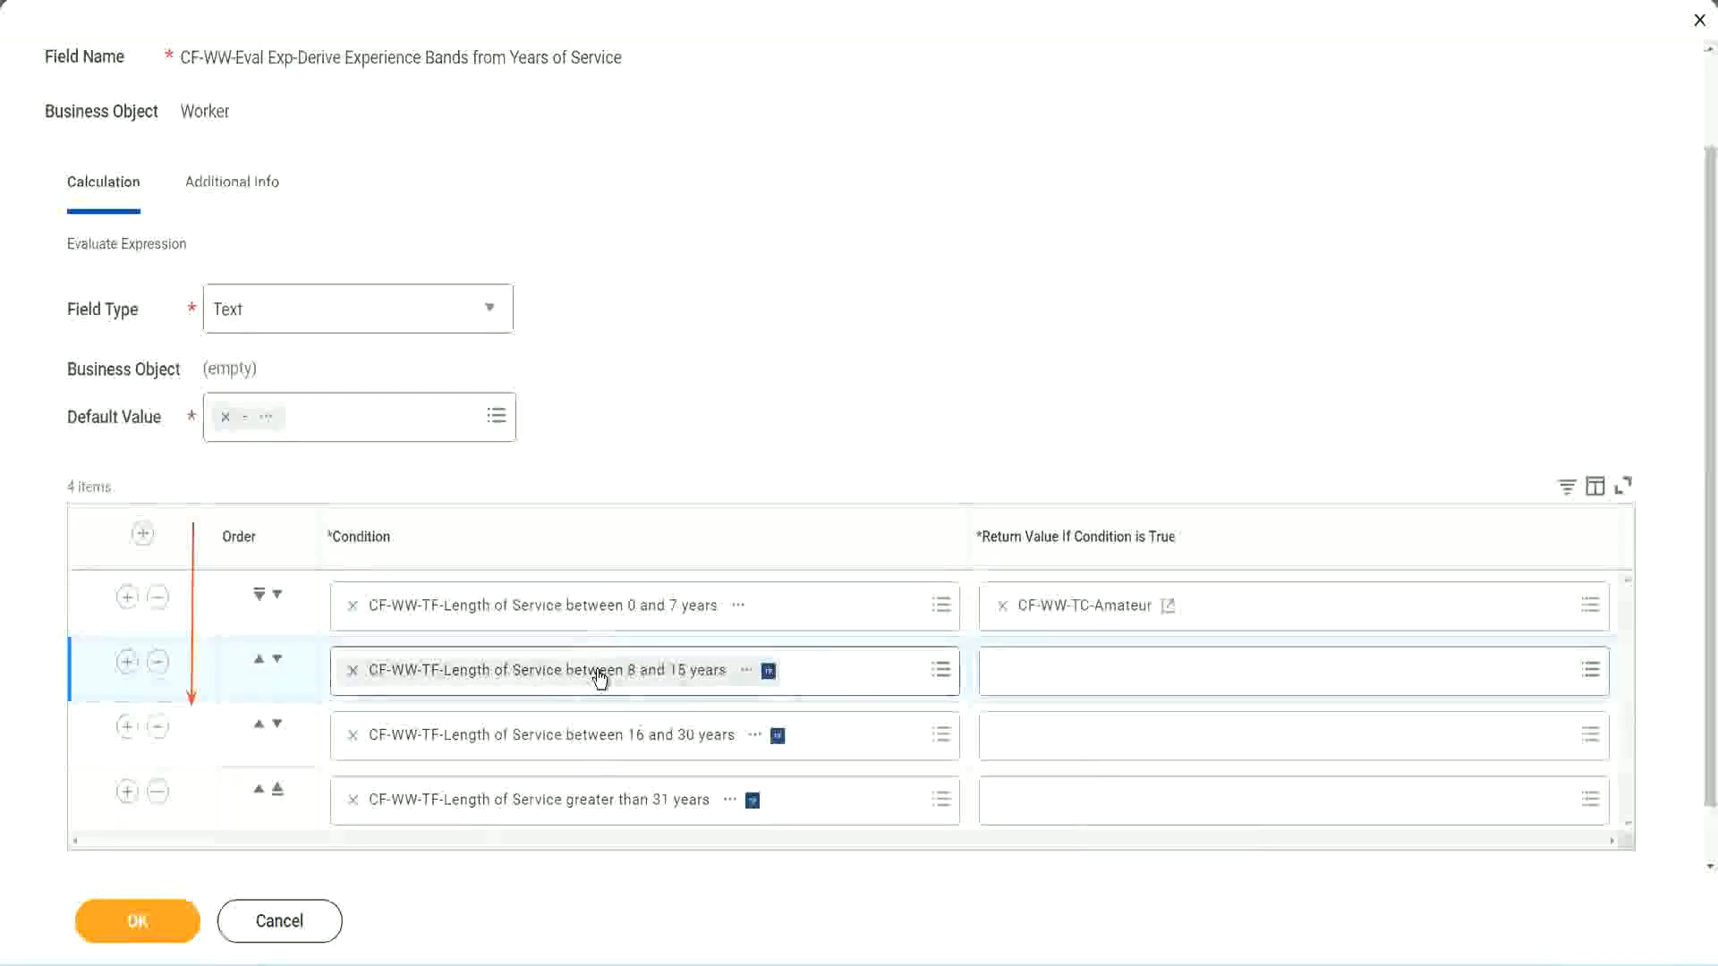
# Start a calculated field named CF-WW-TC-Experienced for the 8 to 15 years return value, with business object Global and function Text Constant.
pyautogui.click(1009, 673)
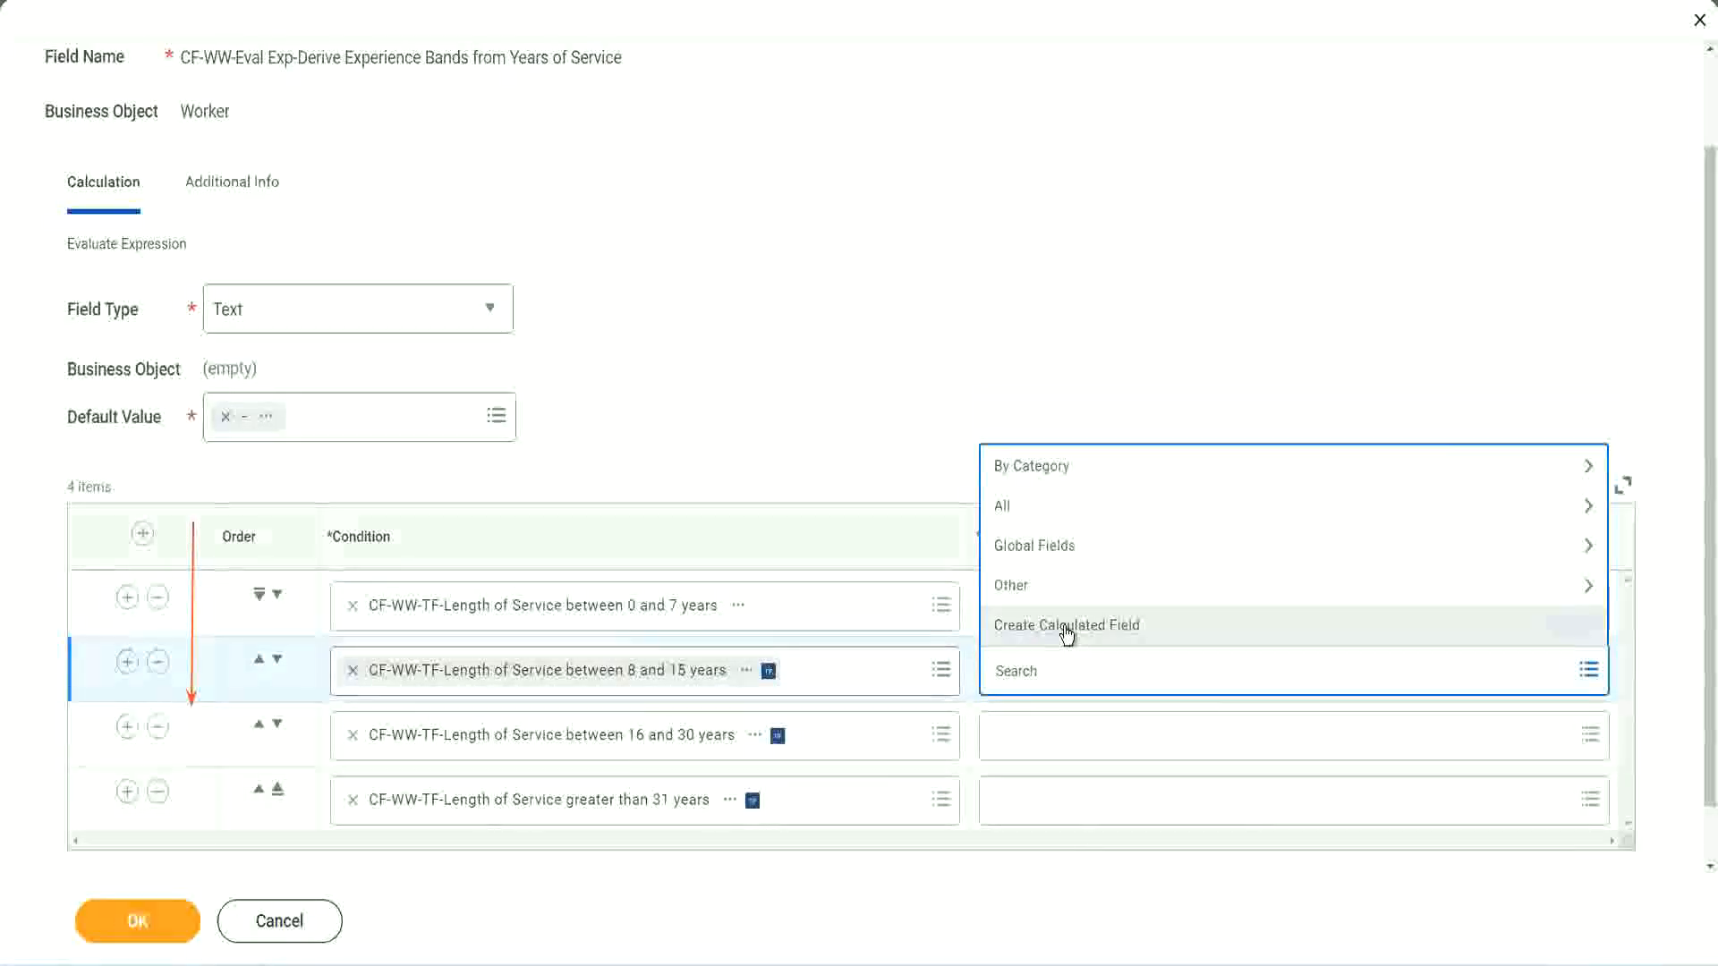
pyautogui.click(1067, 626)
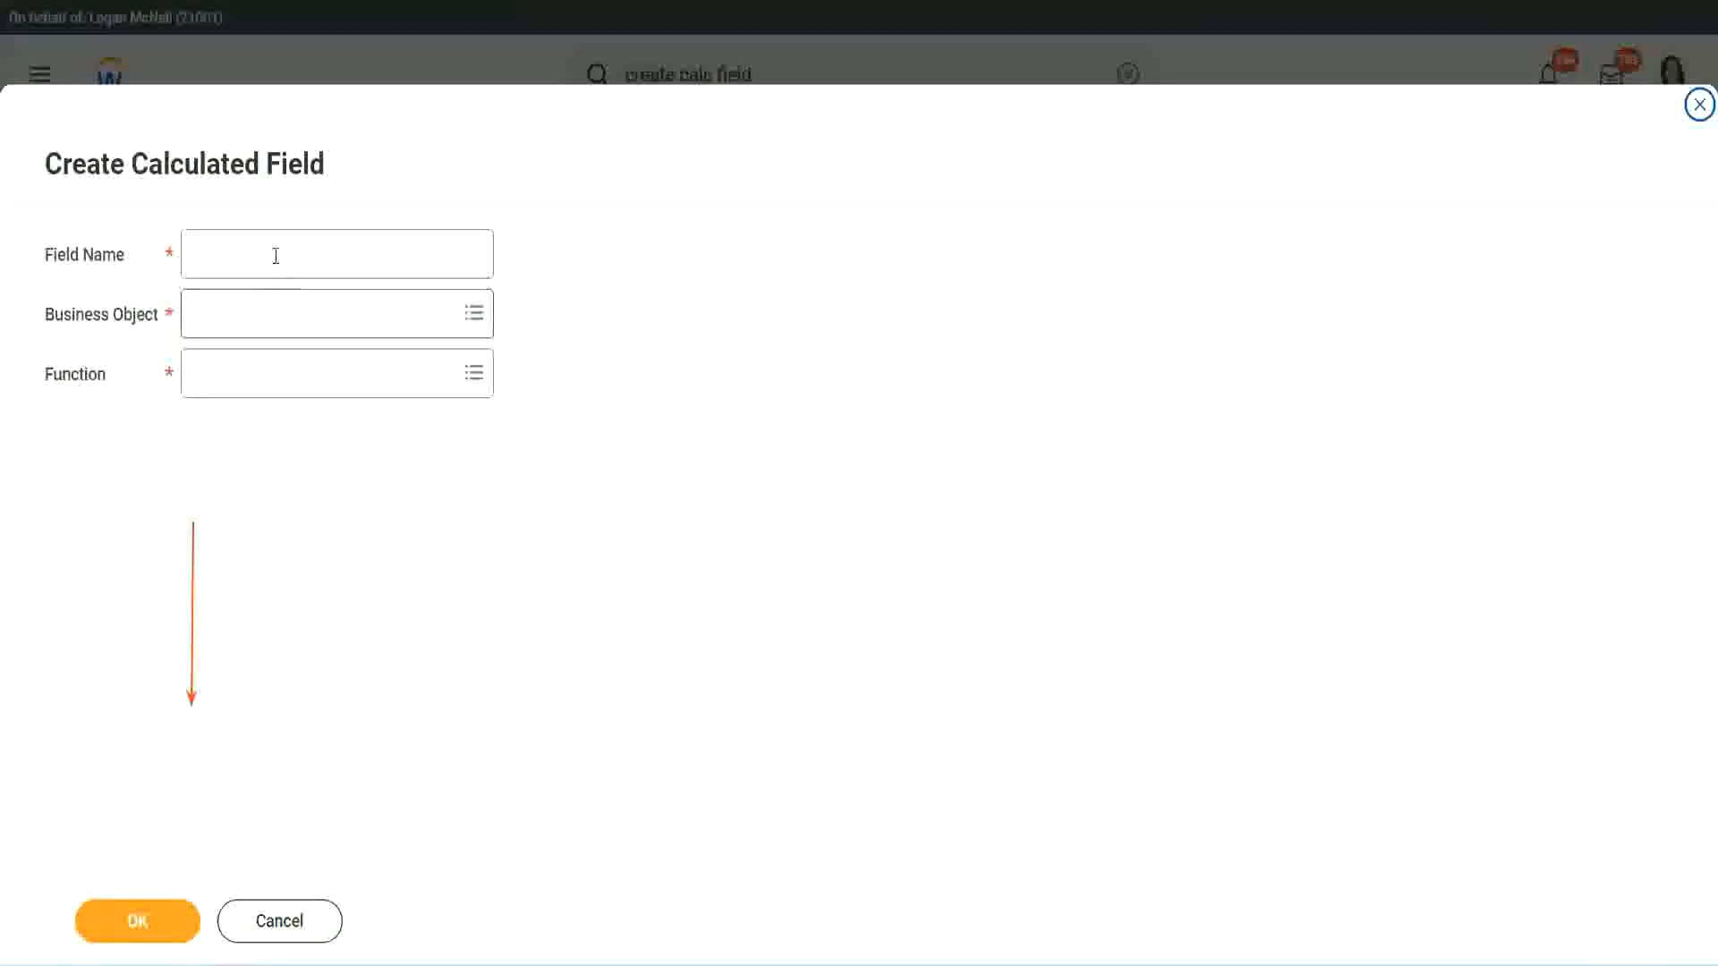
pyautogui.click(273, 254)
pyautogui.hotkey('ctrl', 'v')
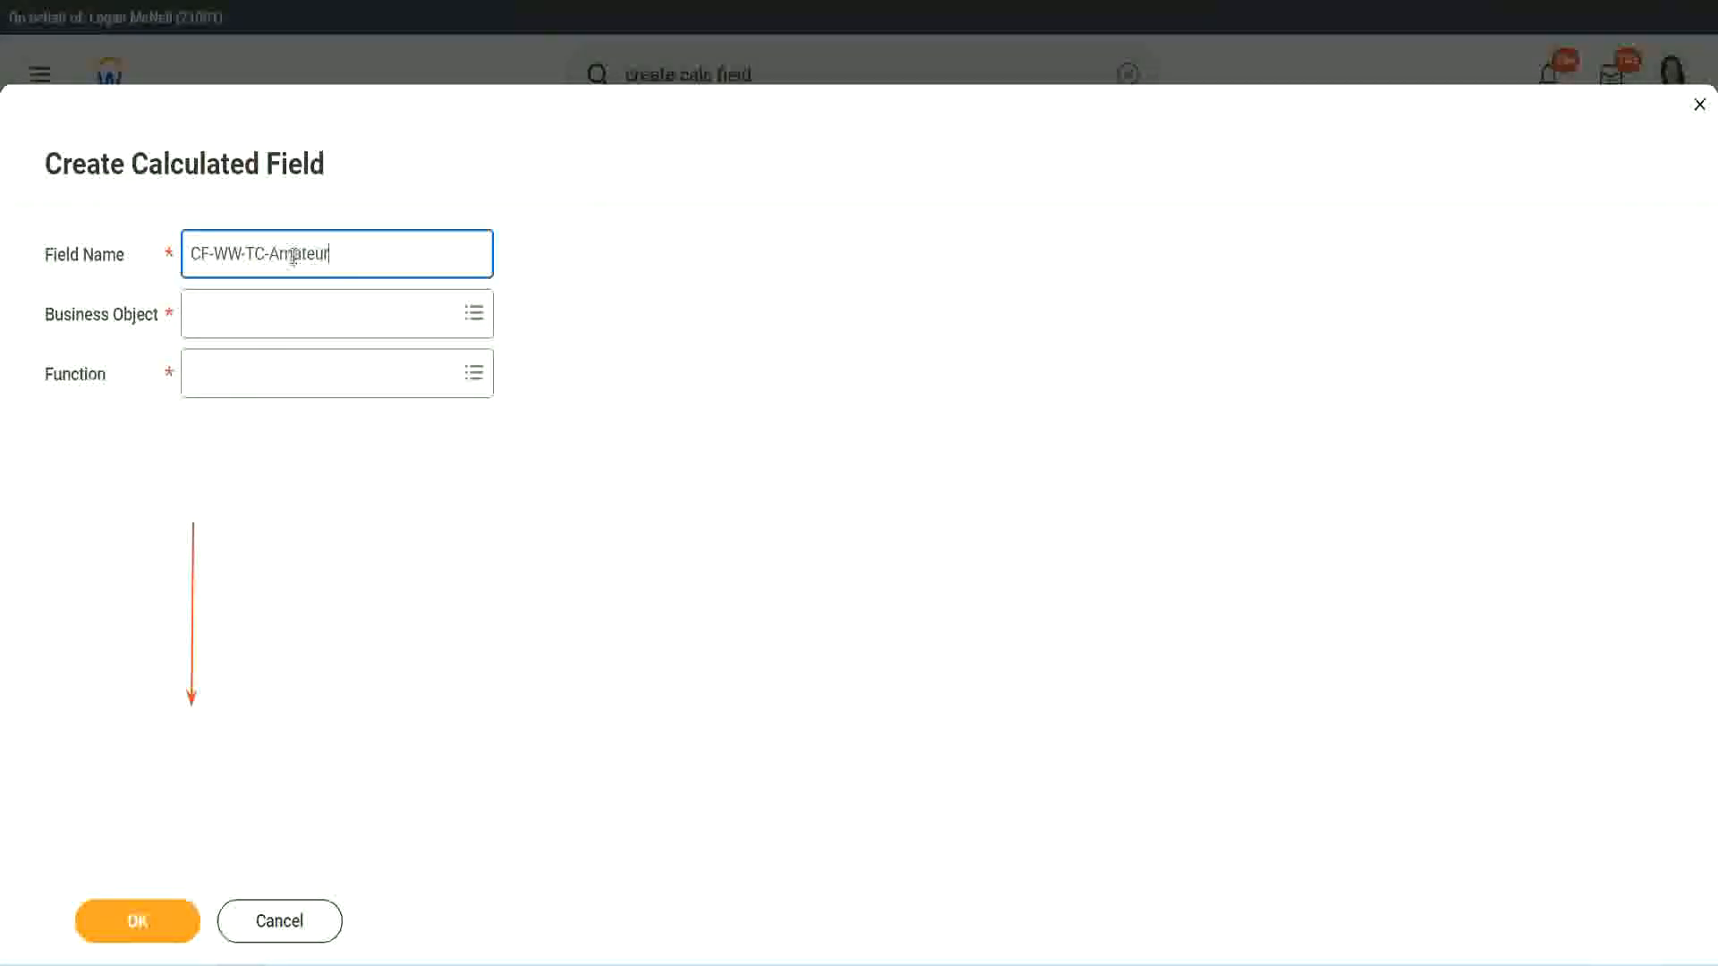
pyautogui.doubleClick(294, 255)
pyautogui.write('Experien')
pyautogui.write('ced')
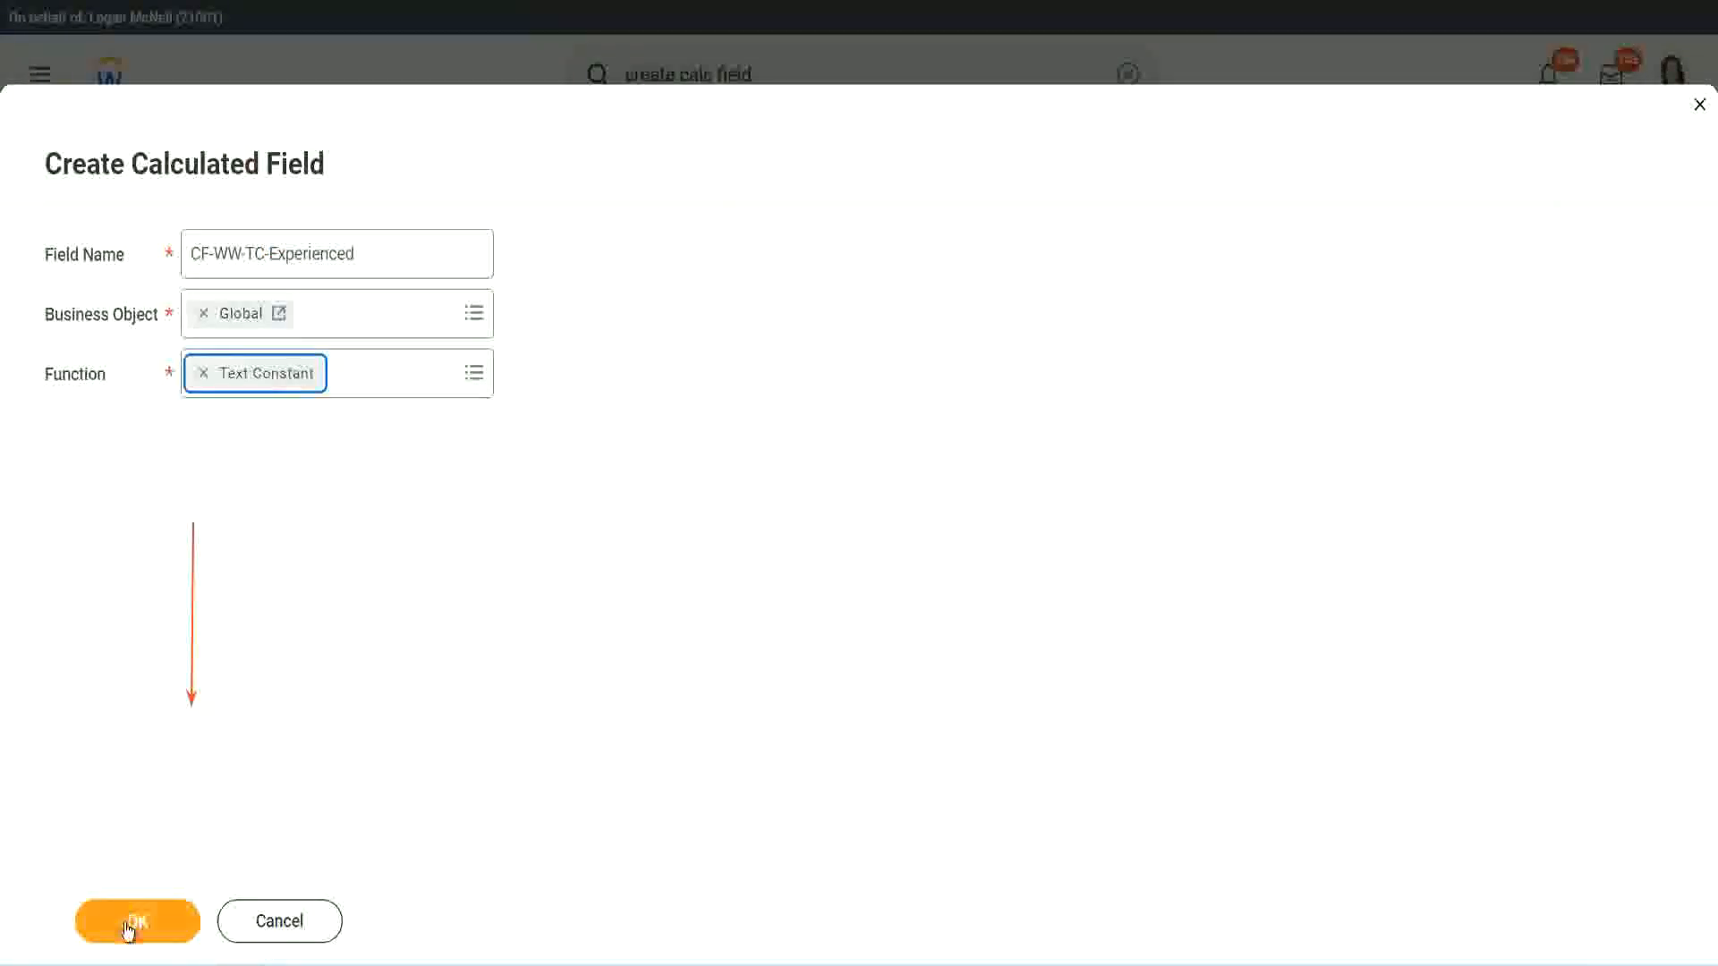
# Set the text constant's value to Experienced and save the field as the 8 to 15 years return value.
pyautogui.click(137, 921)
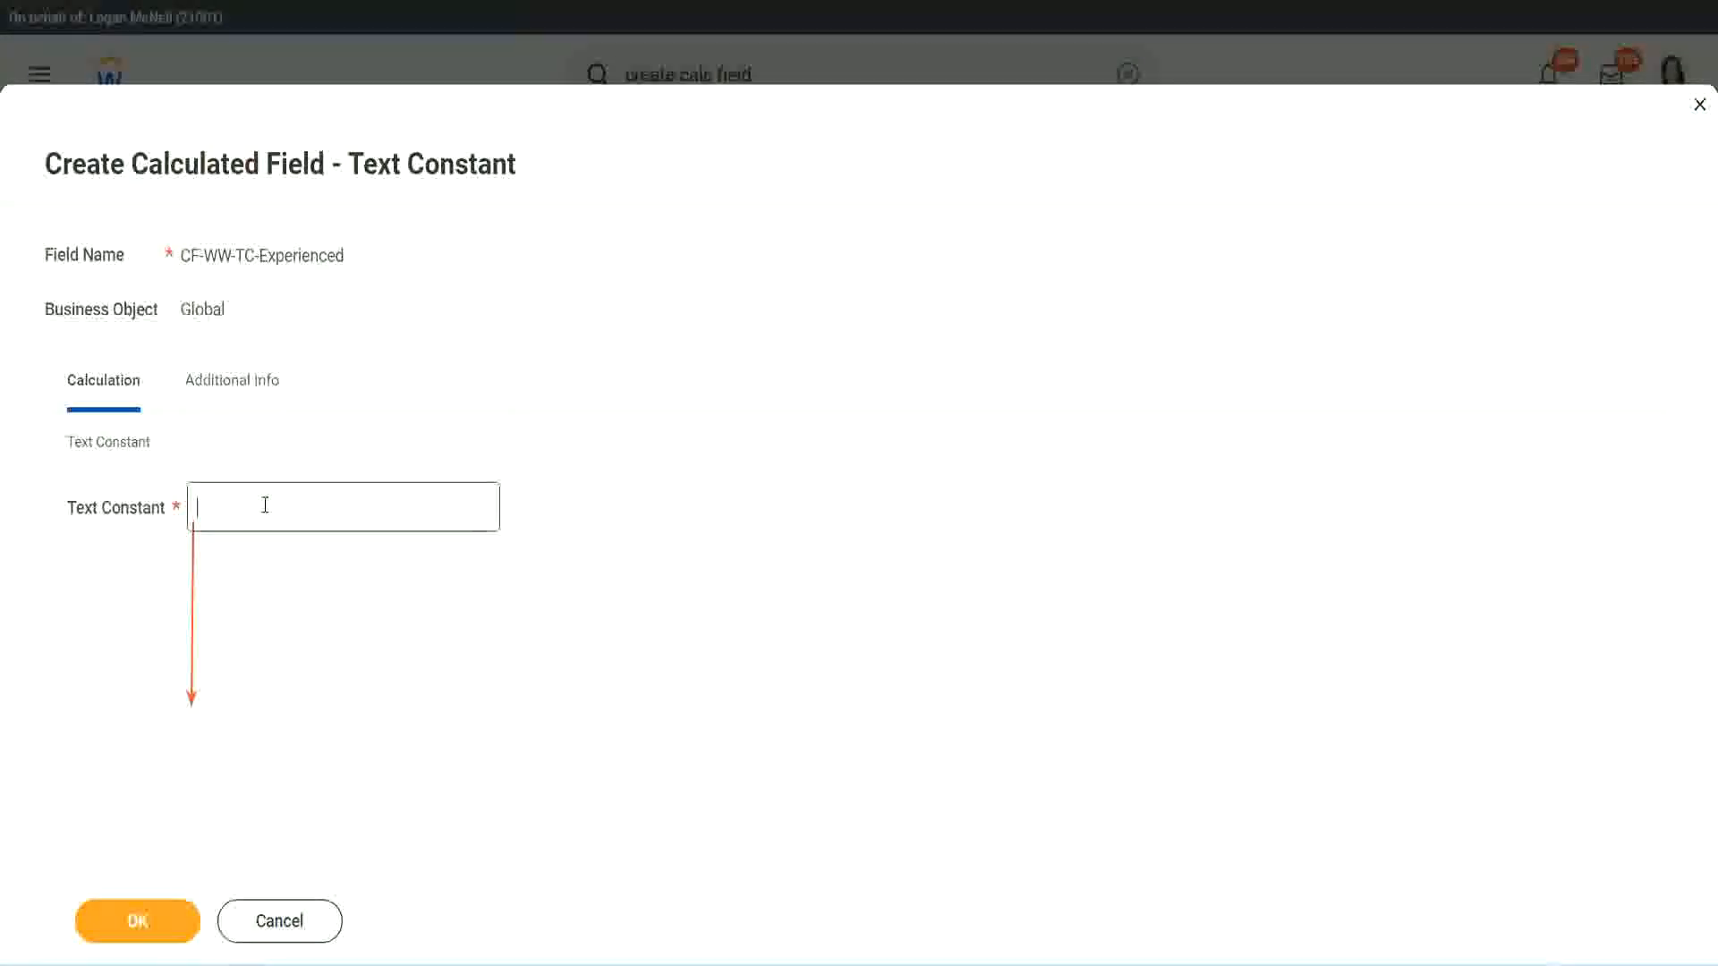
pyautogui.click(261, 509)
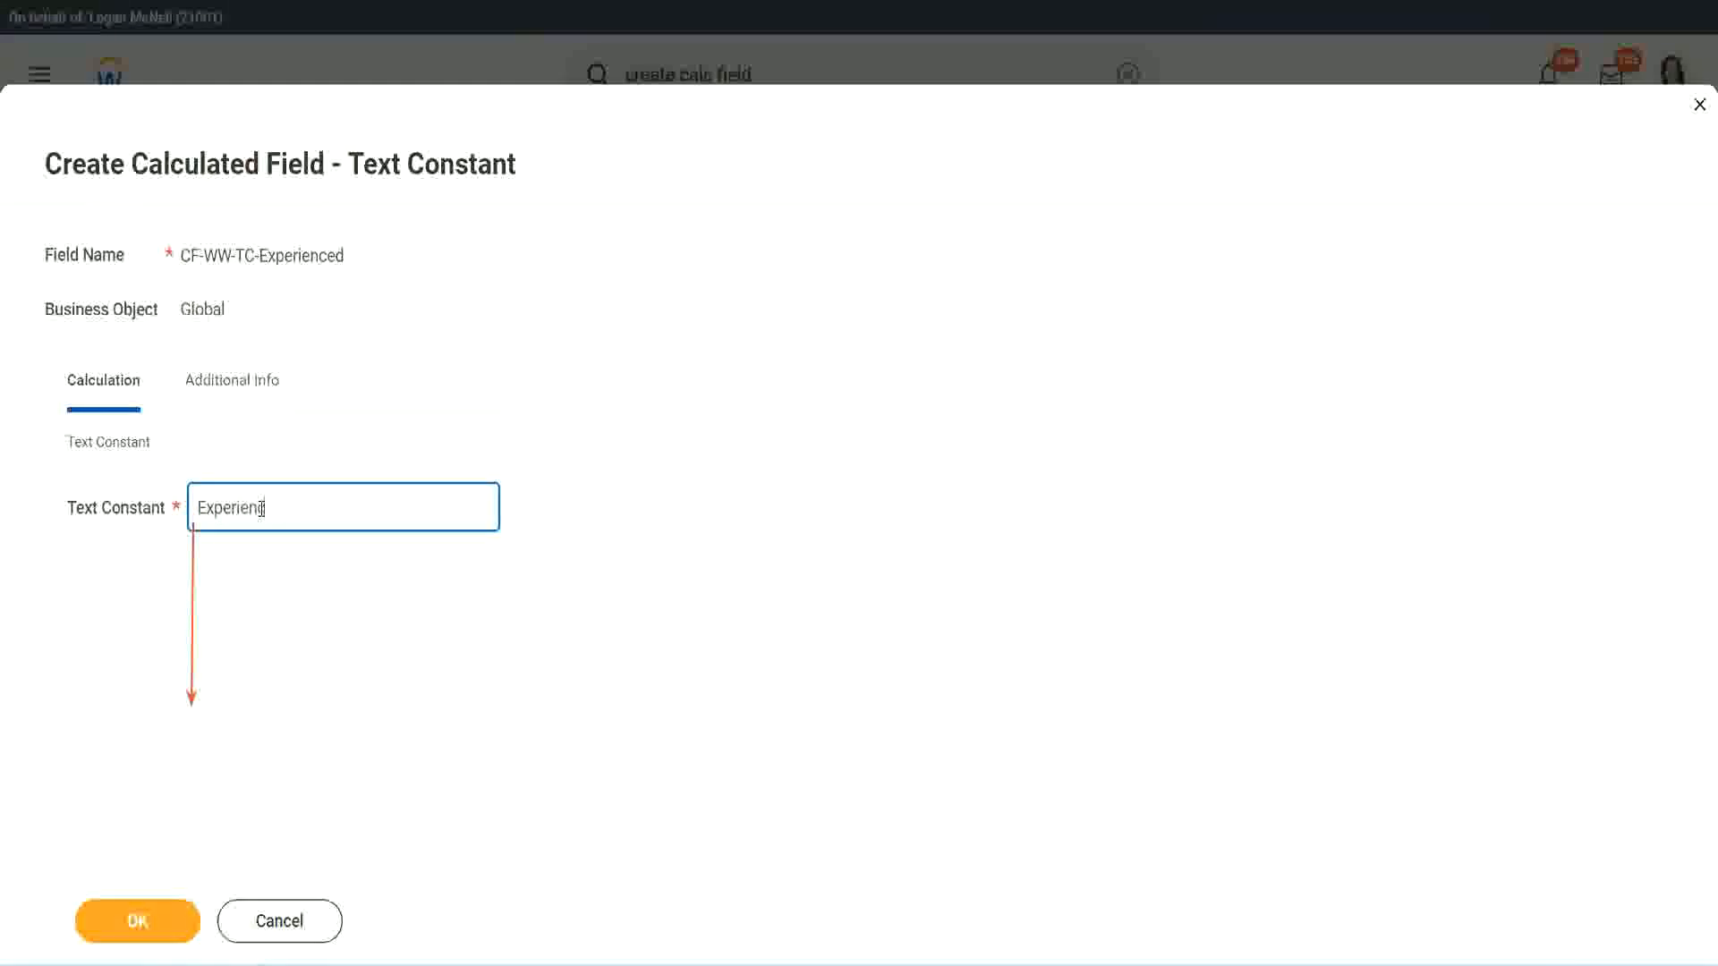
pyautogui.click(142, 919)
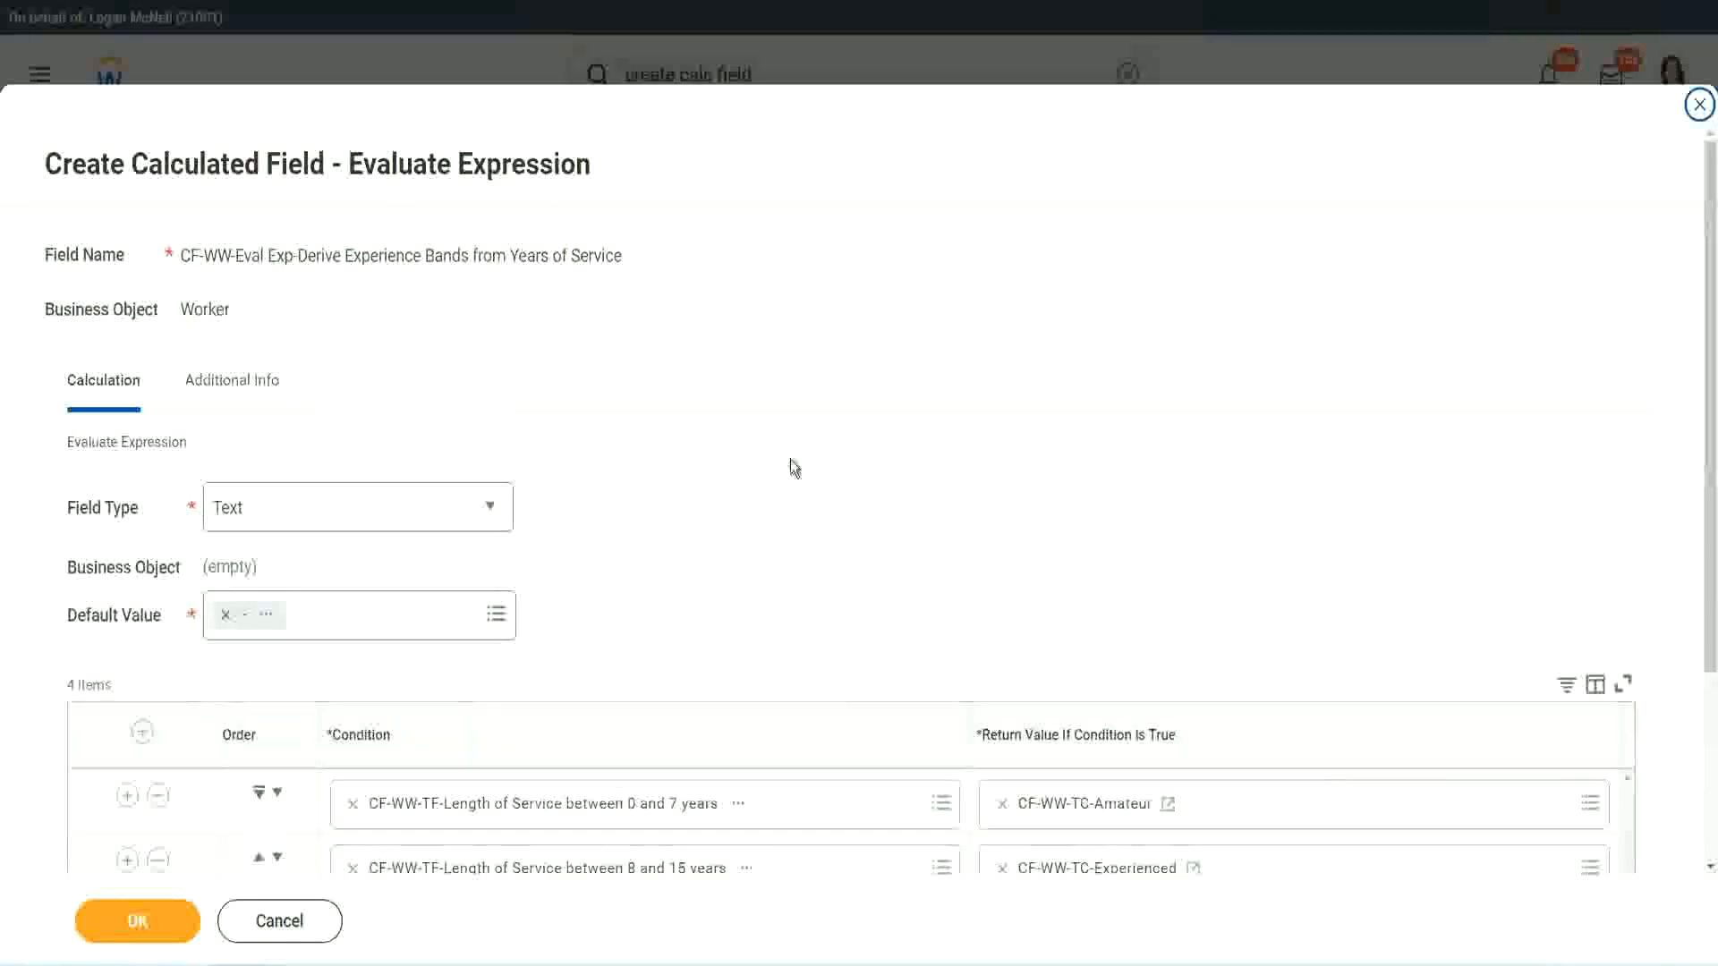
# Start a calculated field for the 16 to 30 years return value, with the name CF-WW-TC-Amateur and business object Global.
pyautogui.scroll(-2, 791, 459)
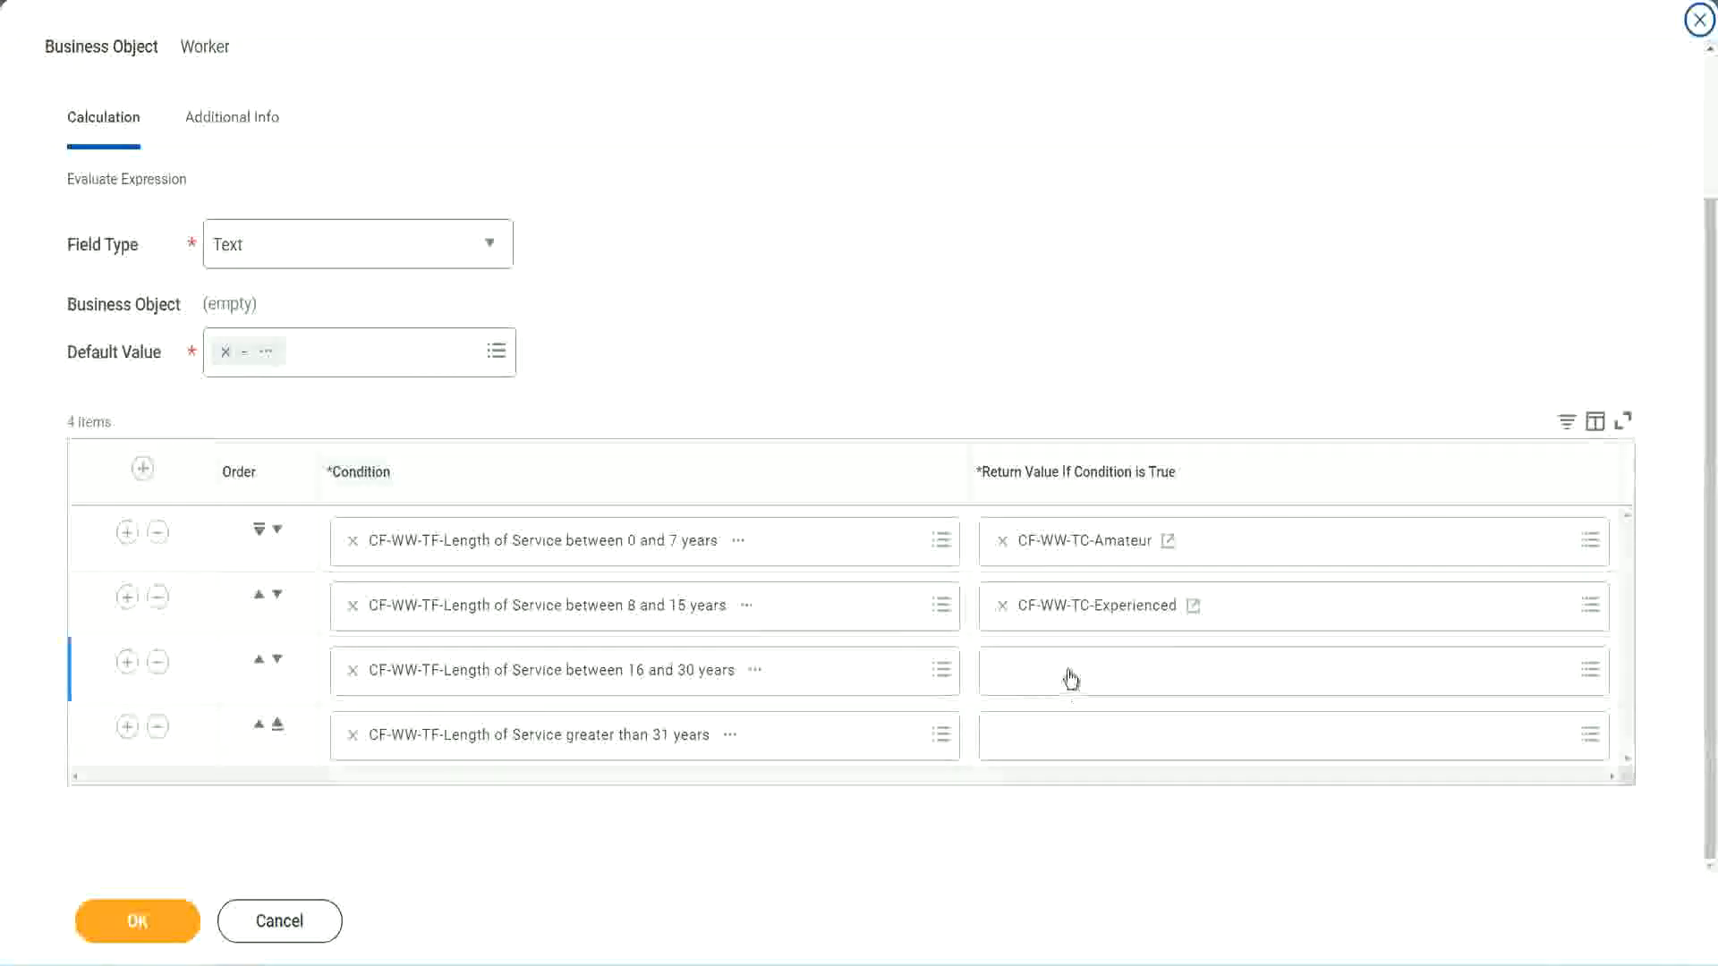
pyautogui.click(1070, 670)
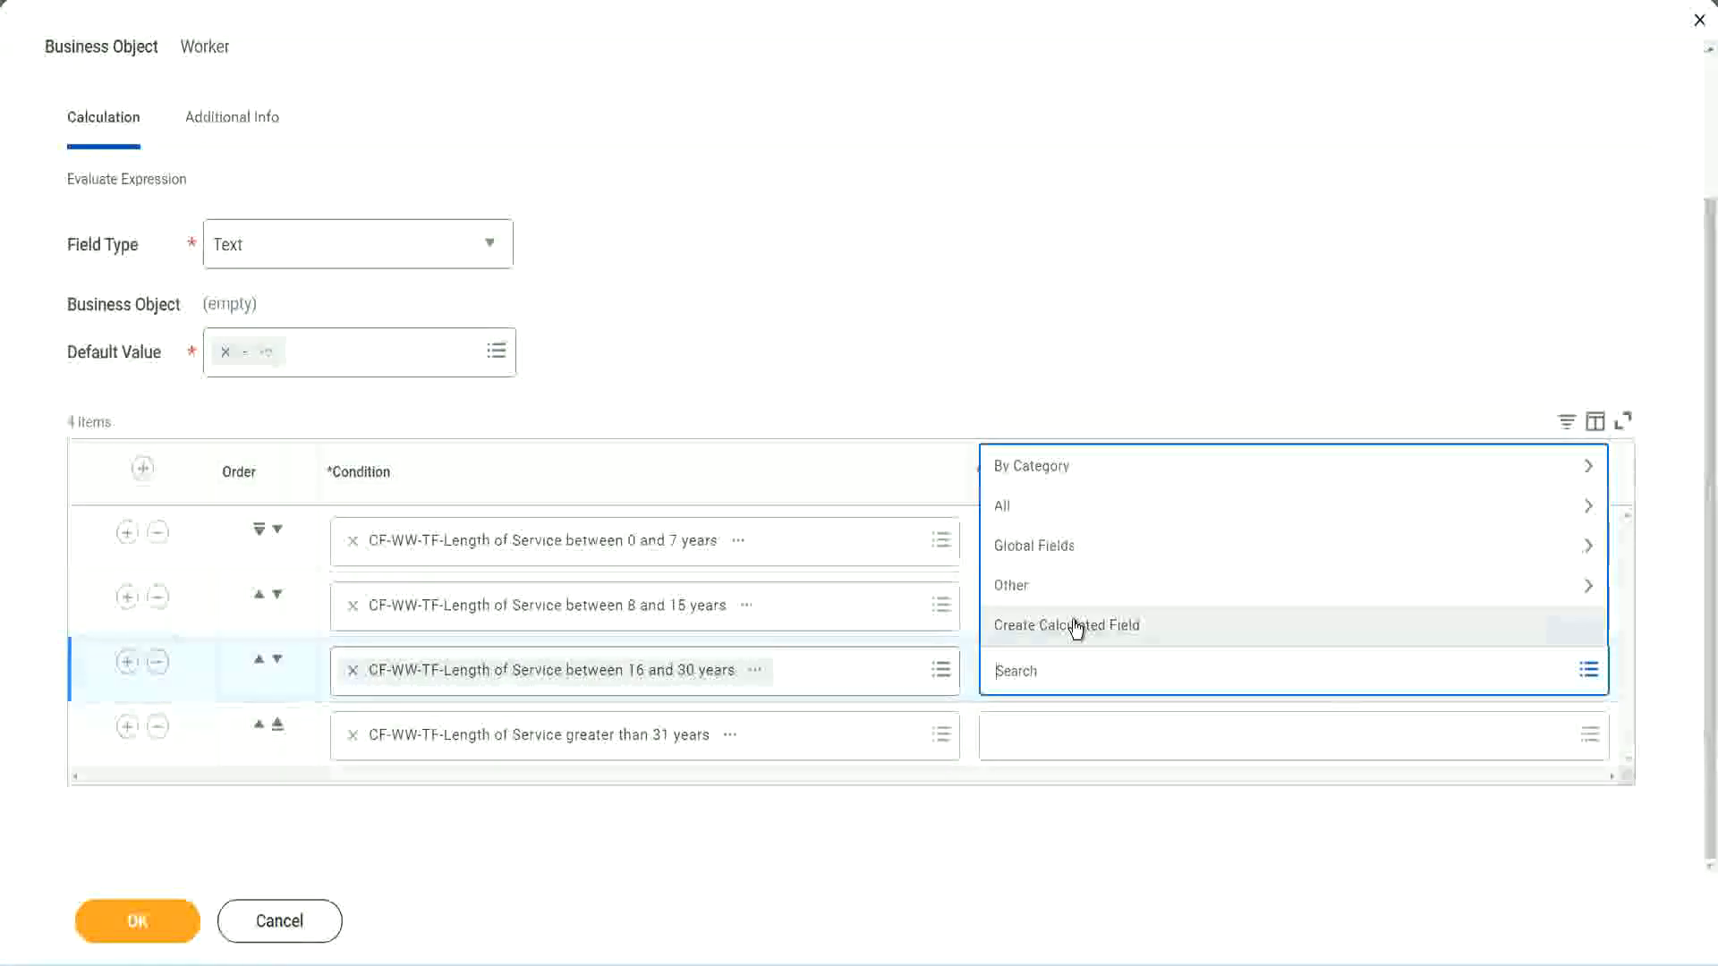
pyautogui.click(1076, 626)
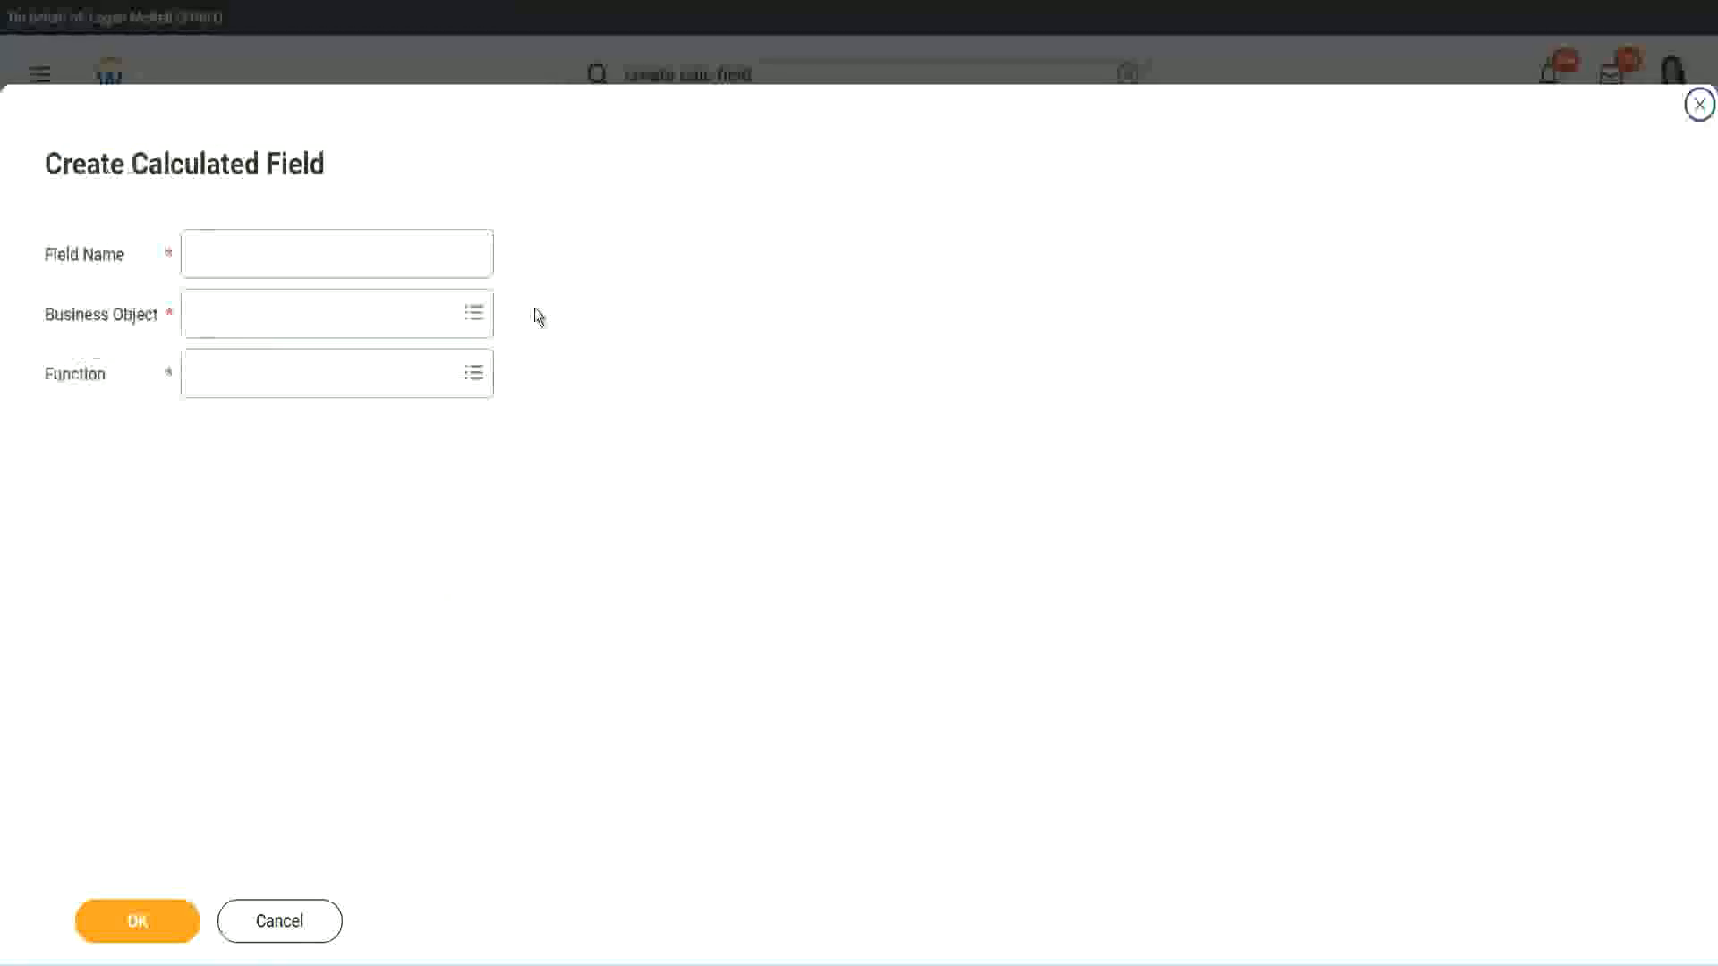
pyautogui.click(363, 253)
pyautogui.write('CF WW TC Annualized')
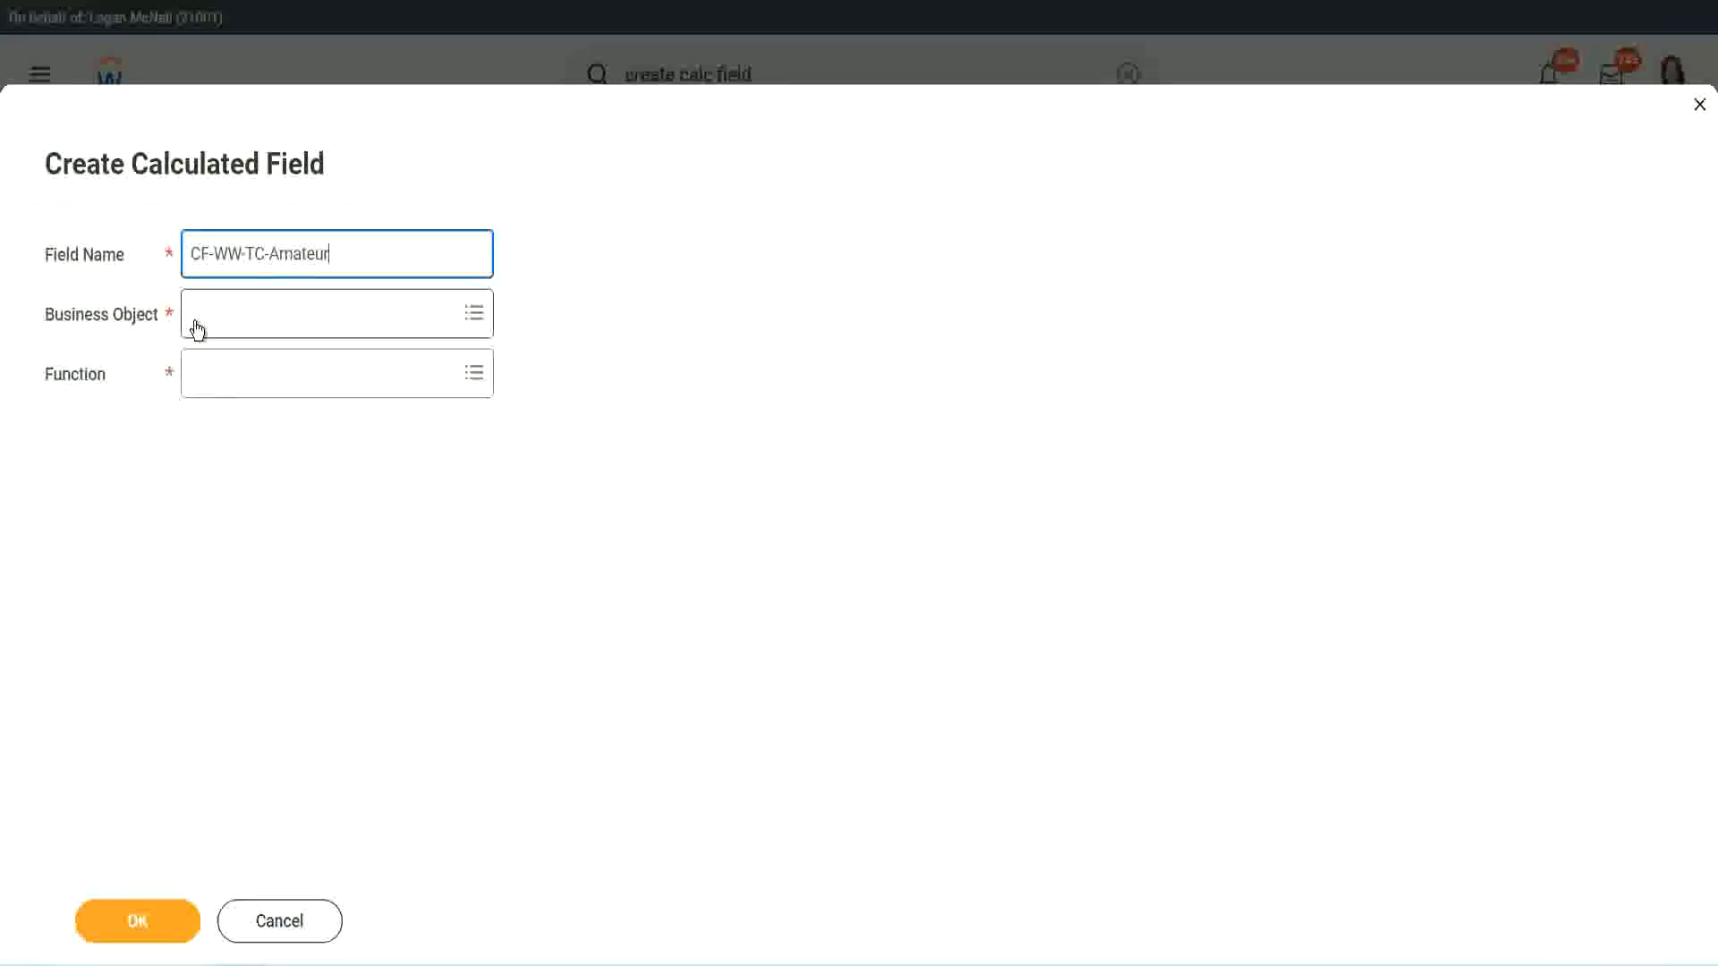
pyautogui.click(197, 315)
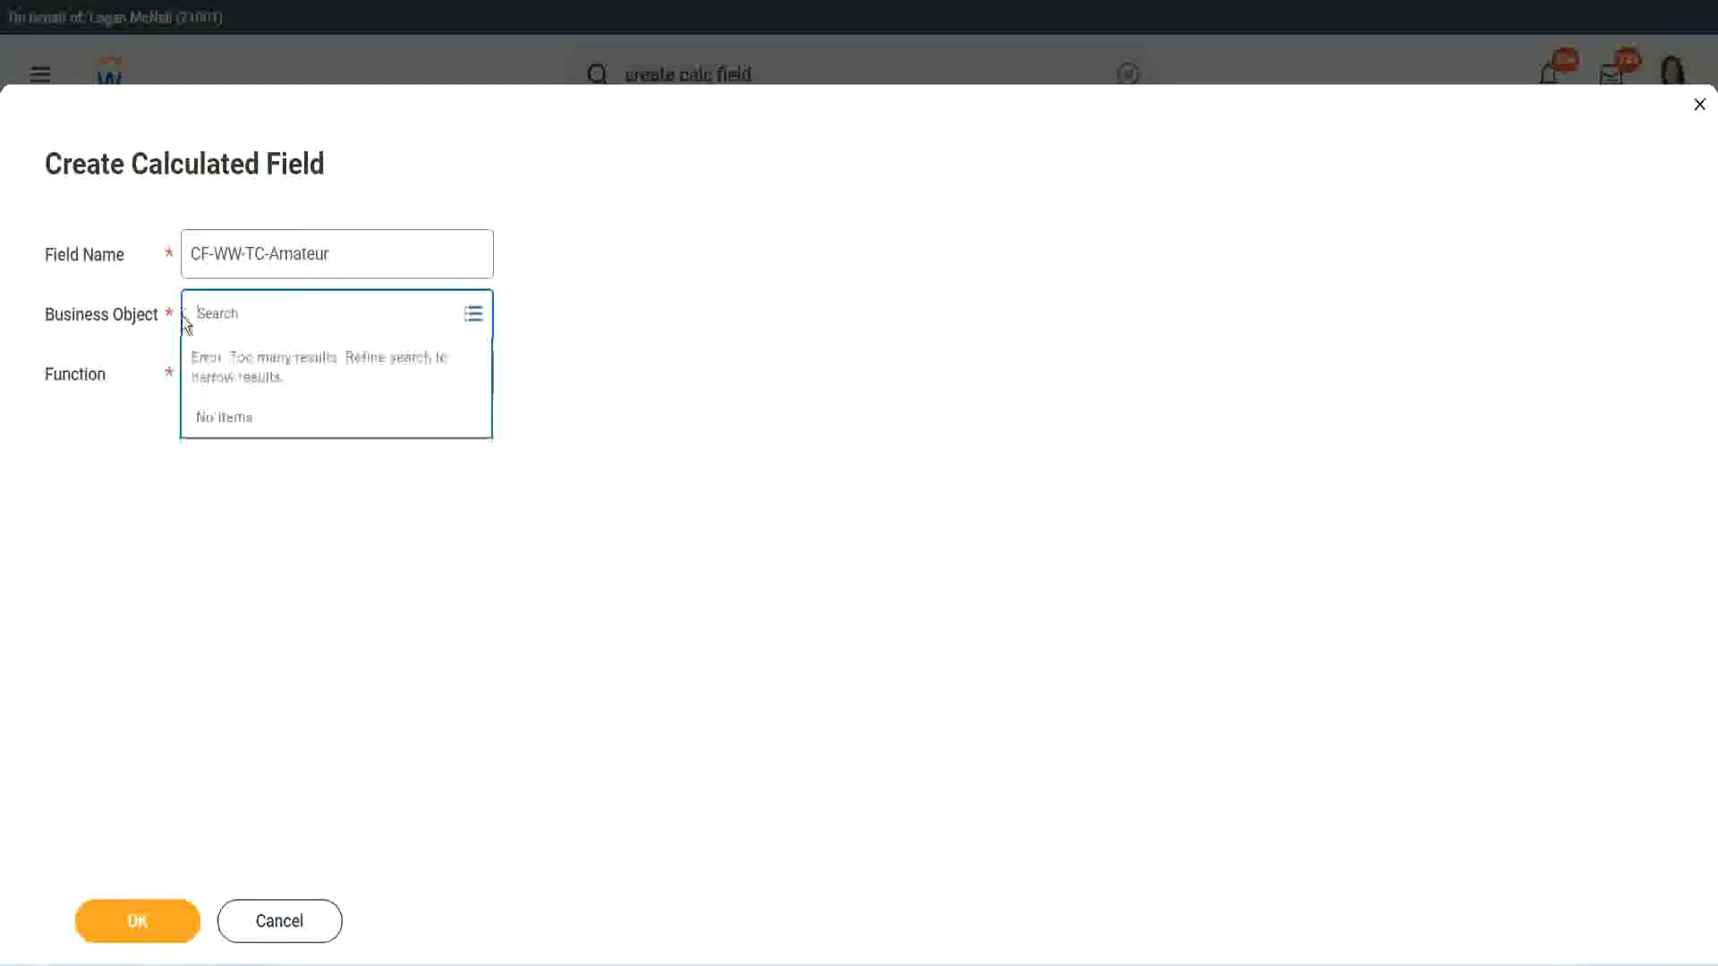
pyautogui.write('global')
pyautogui.press('Return')
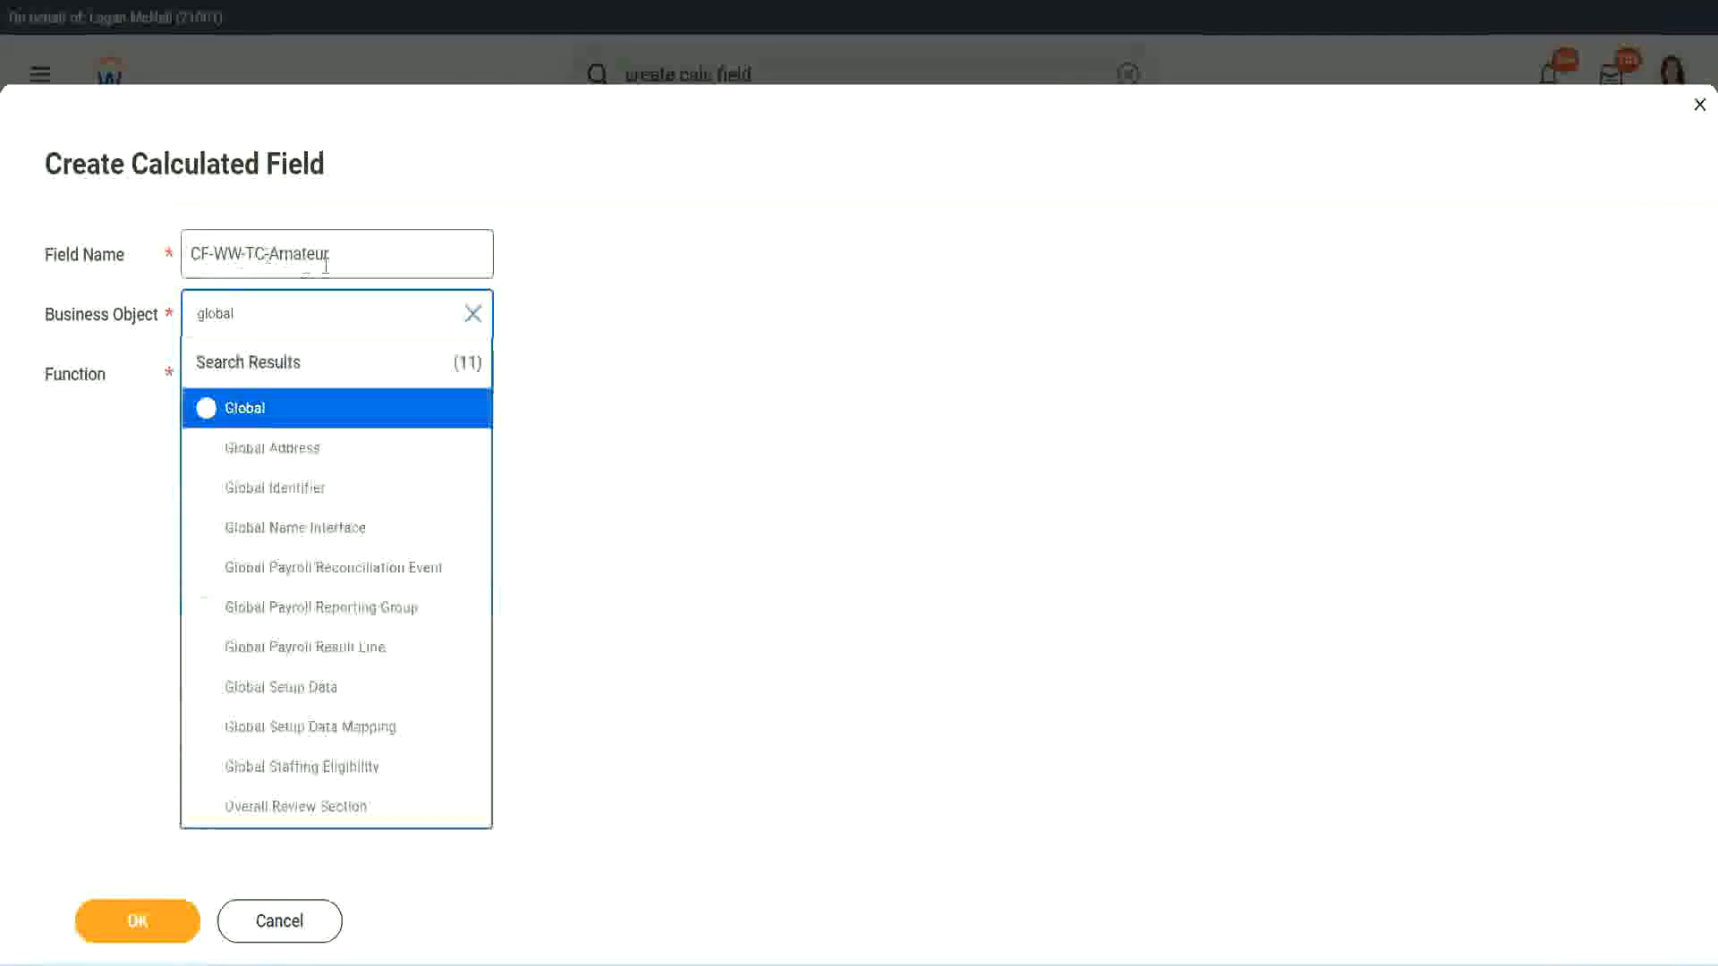
pyautogui.click(241, 413)
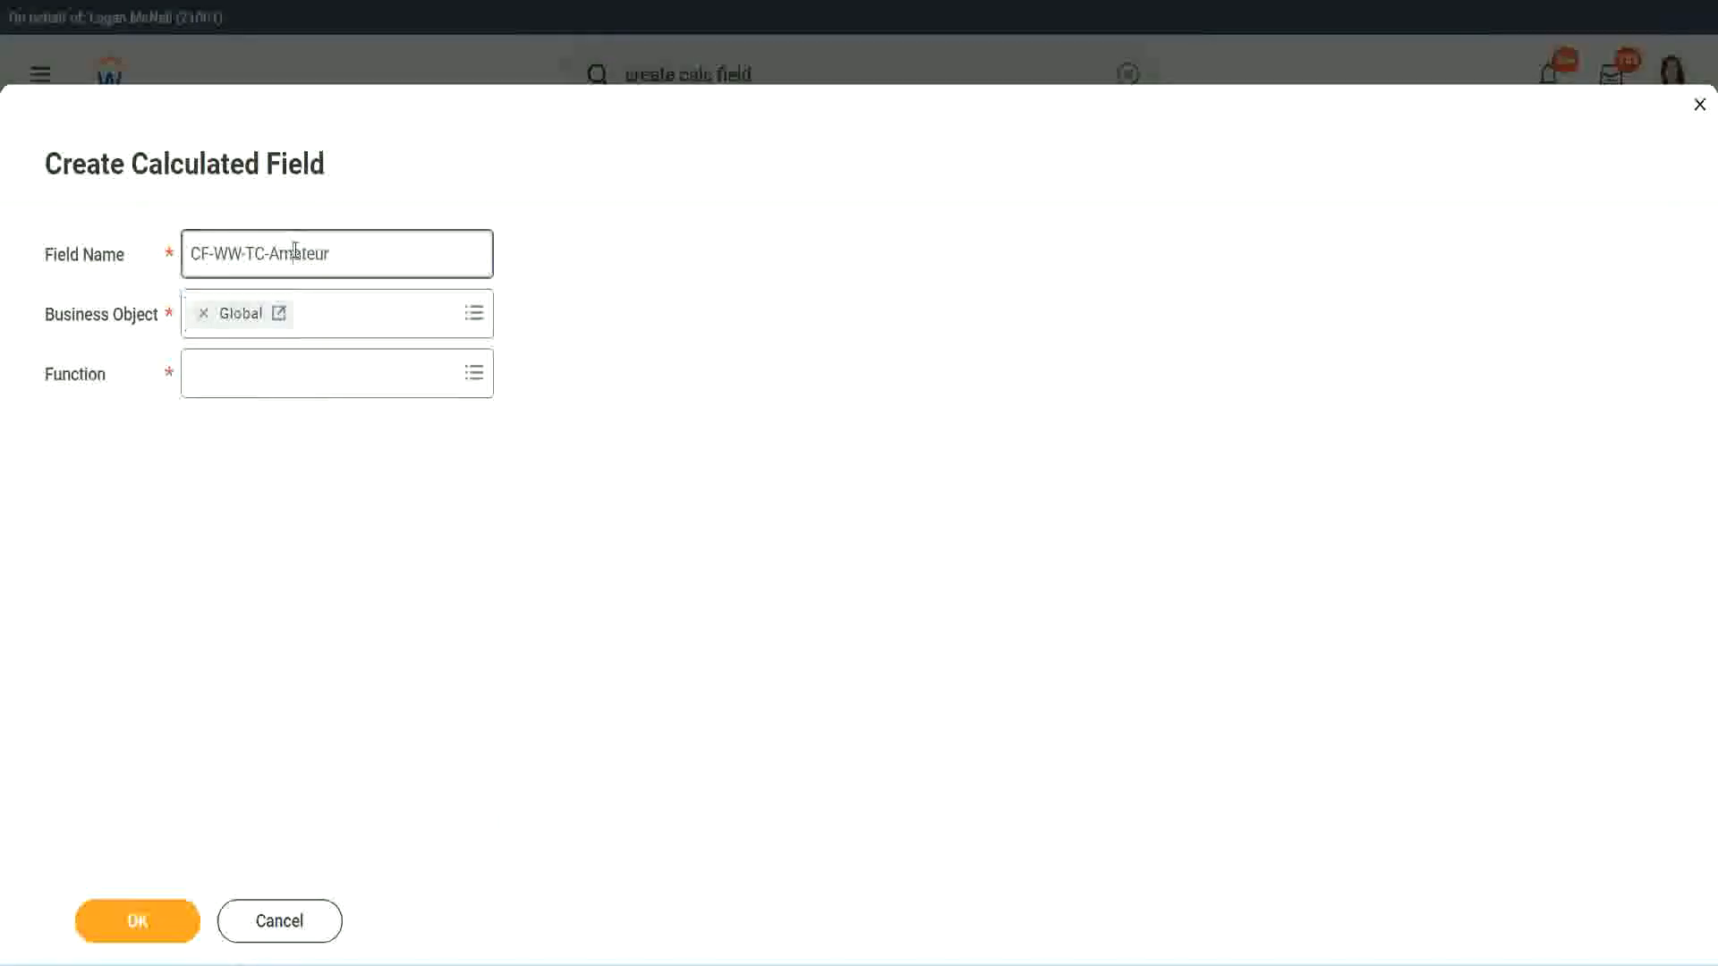
# Change the new field's name to CF-WW-TC-Senior and set its function to Text Constant.
pyautogui.doubleClick(299, 253)
pyautogui.write('Senior')
pyautogui.click(274, 390)
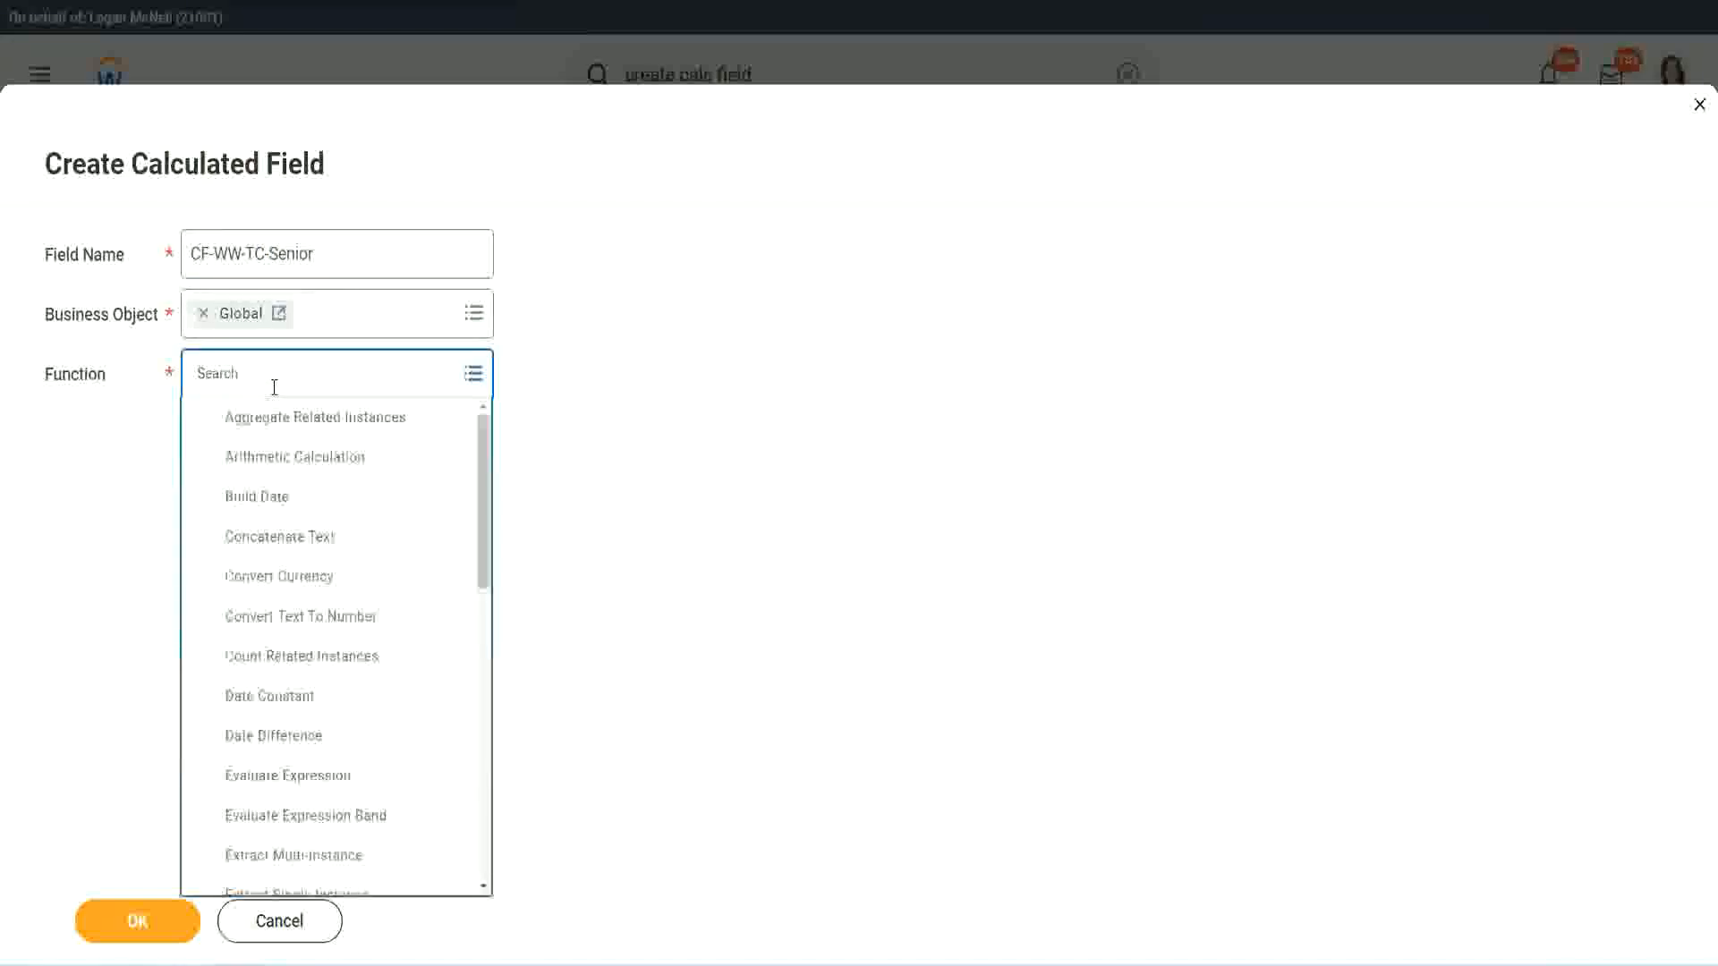
pyautogui.write('tc')
pyautogui.click(270, 461)
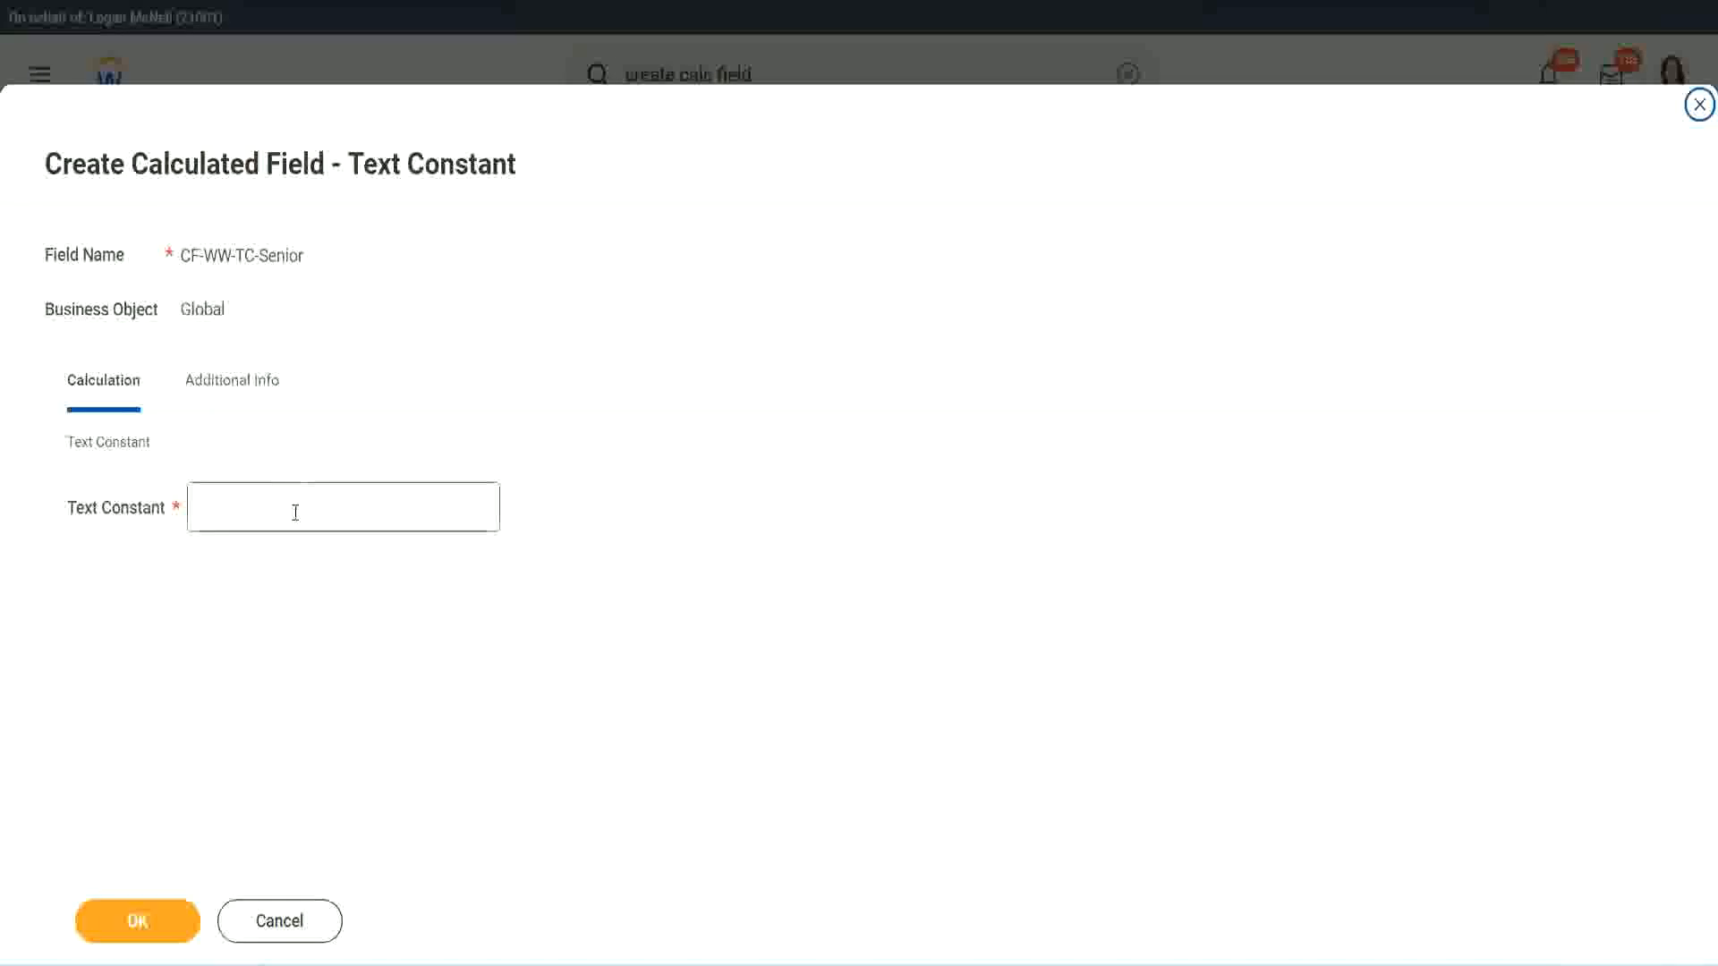
# Set the text constant's value to Senior and save the field as the 16 to 30 years return value.
pyautogui.click(289, 503)
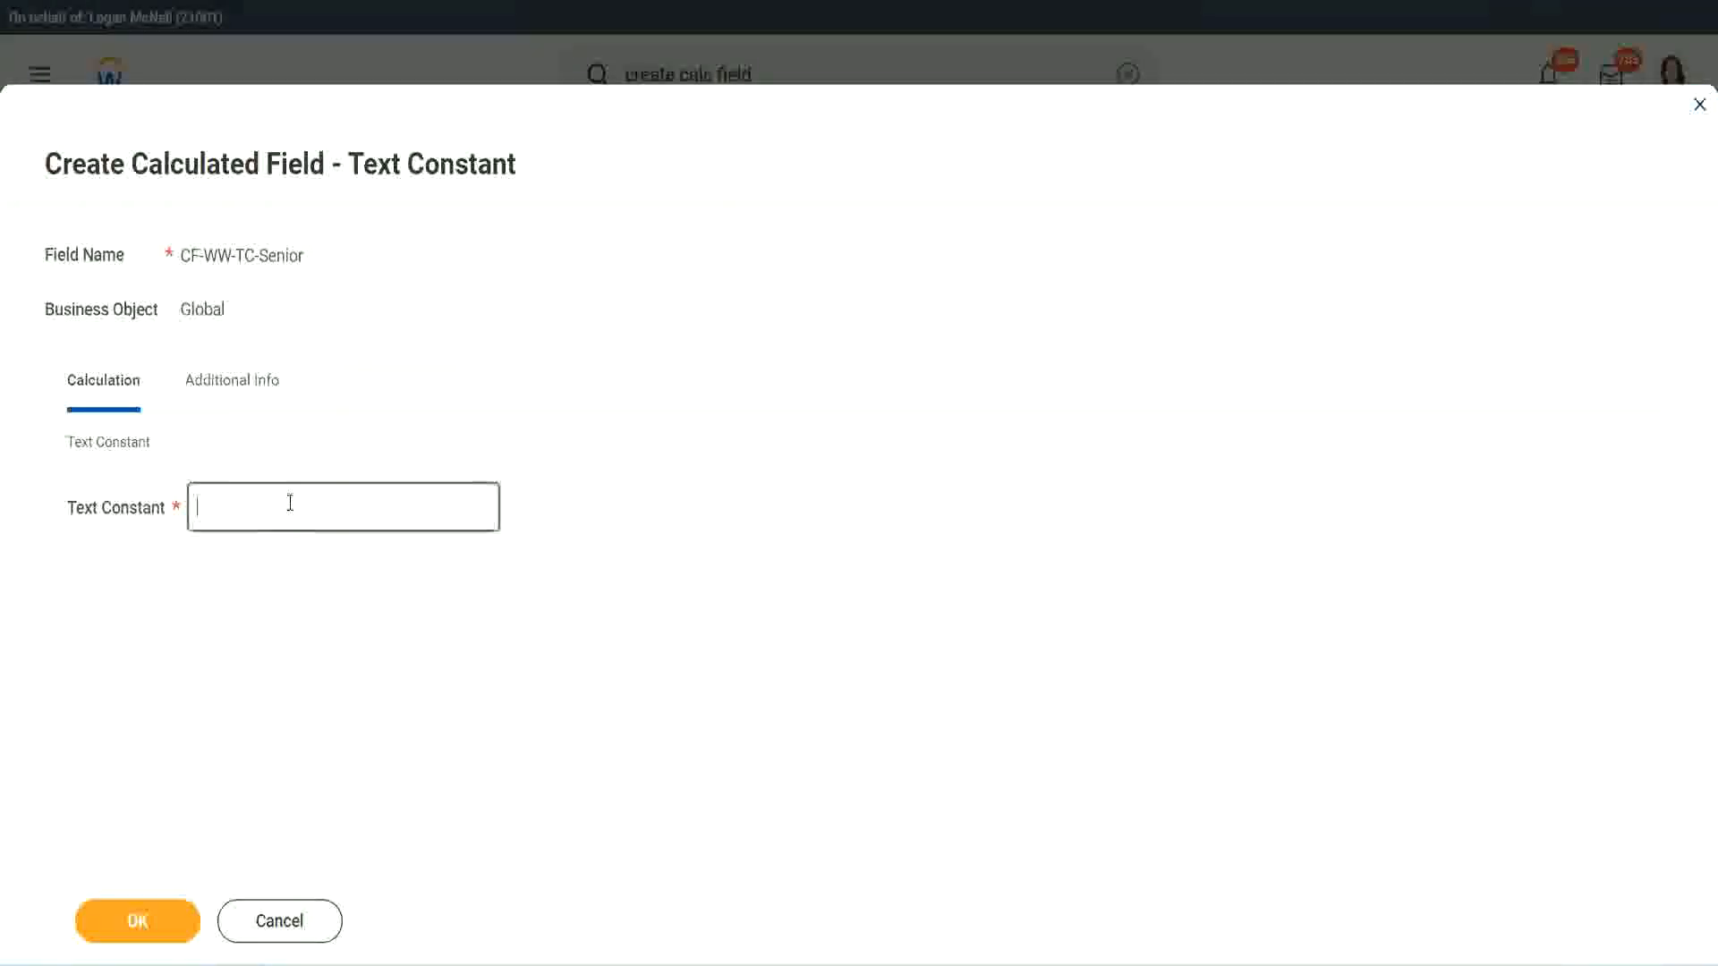
pyautogui.write('Senior')
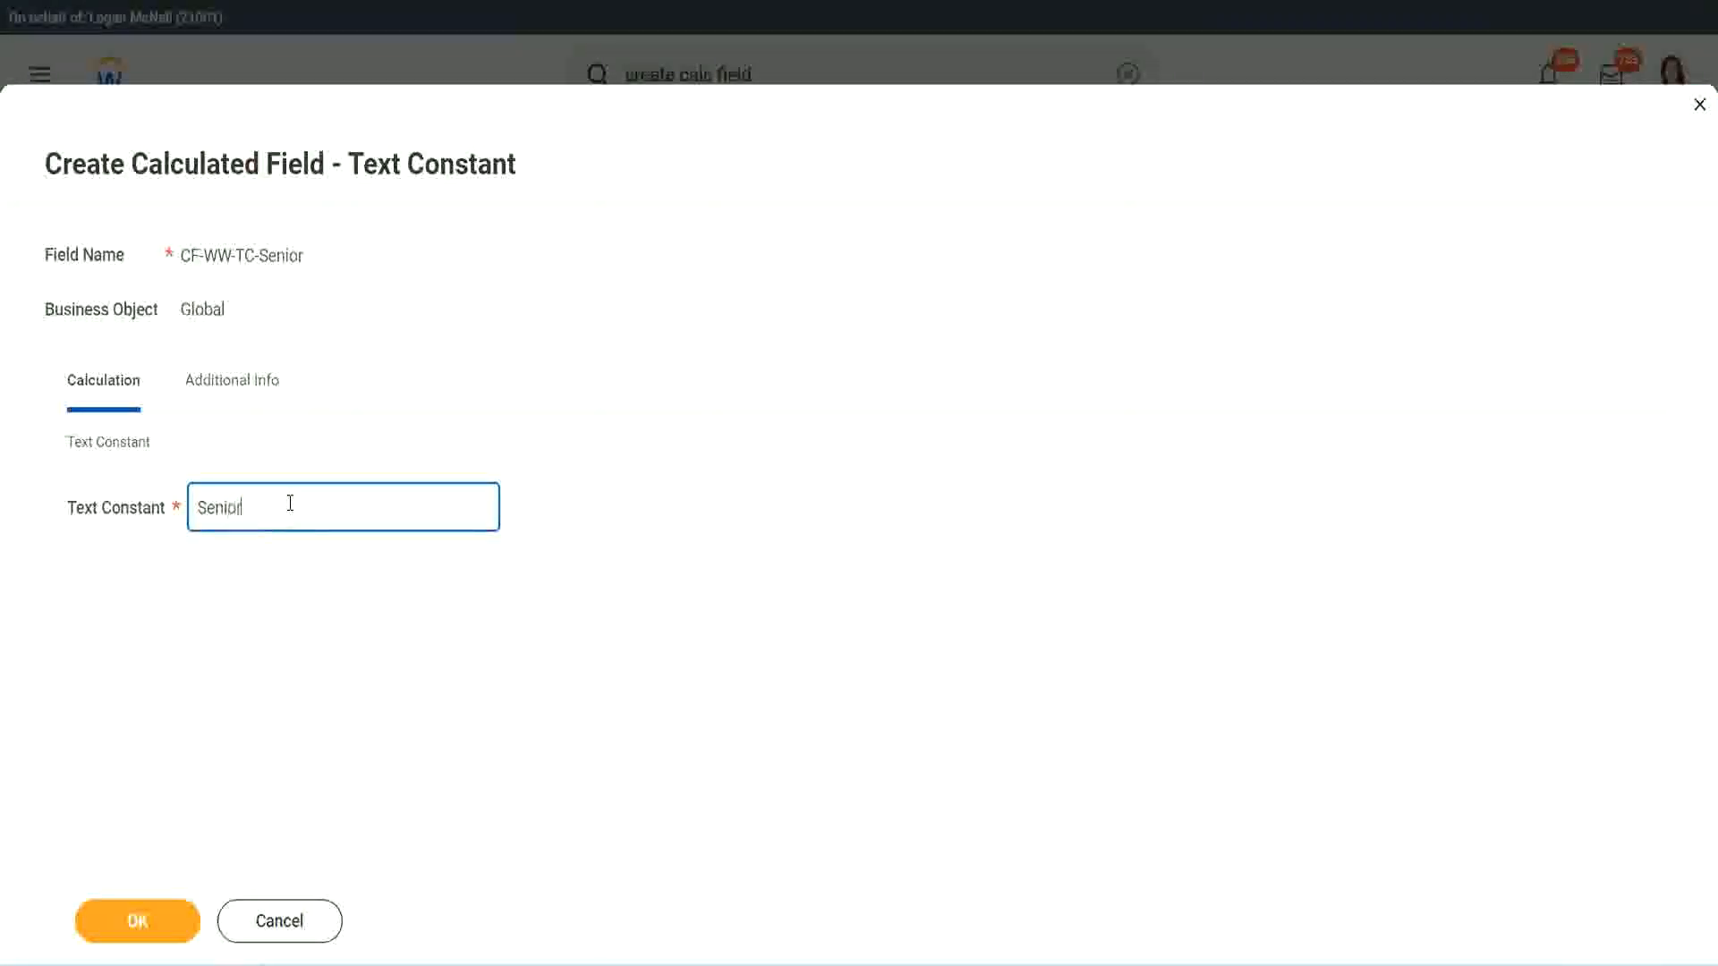
pyautogui.click(170, 936)
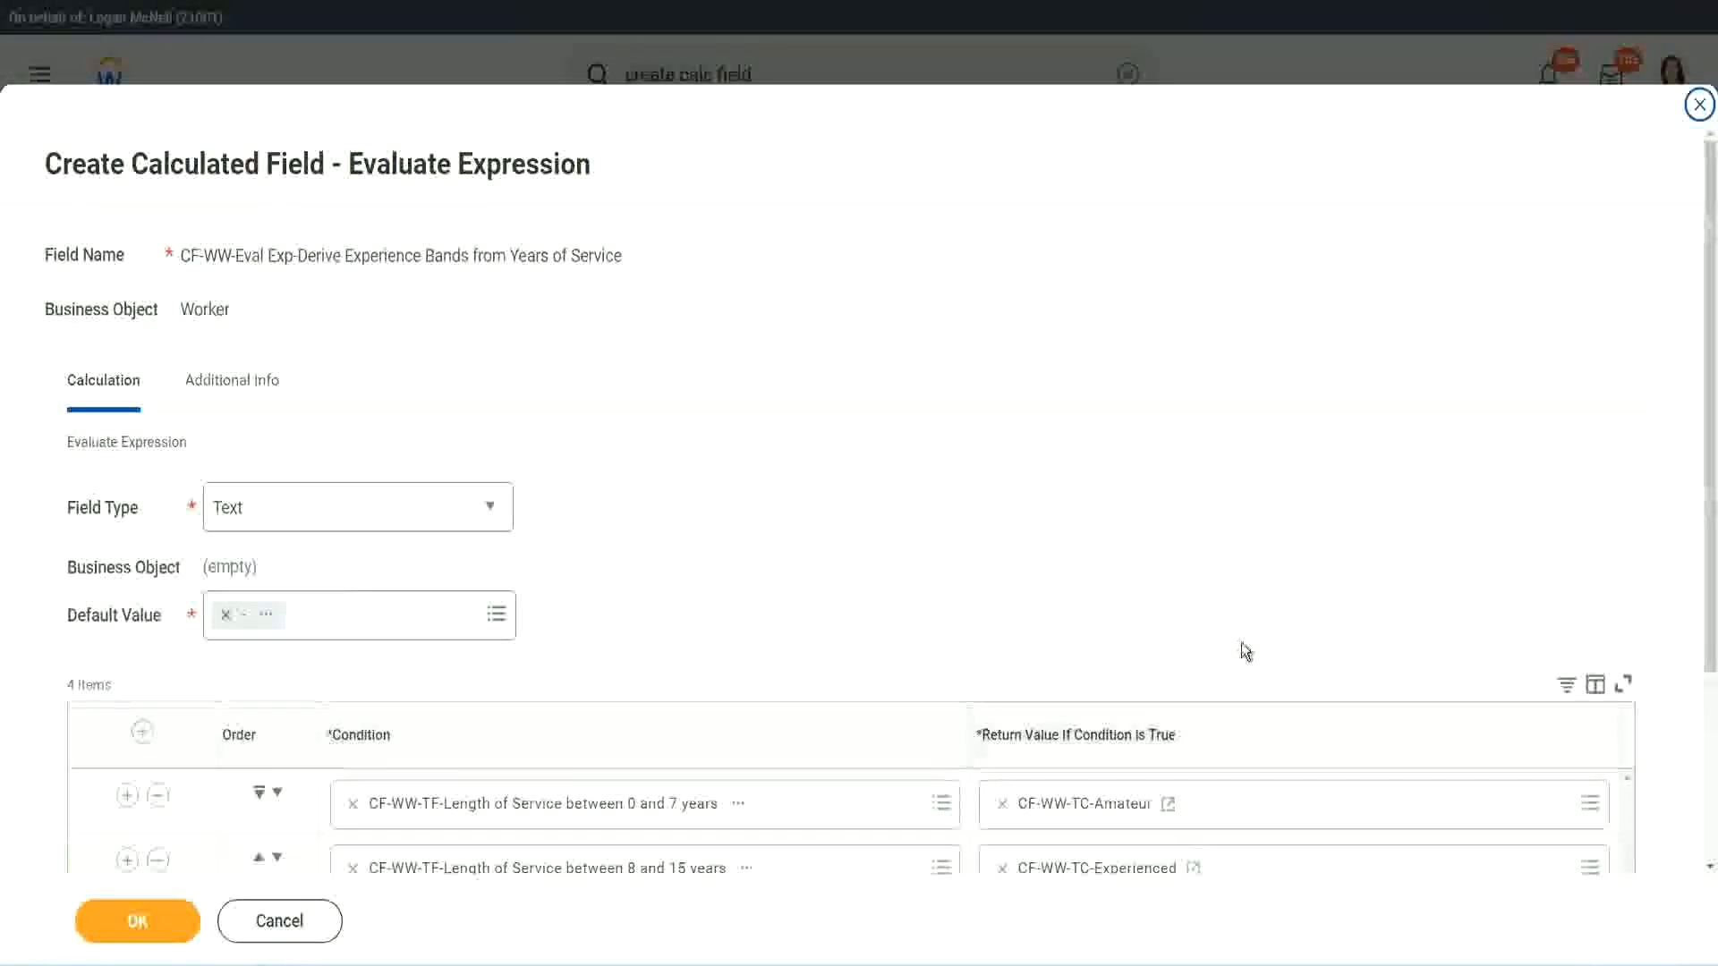
# Start a calculated field for the greater than 31 years return value, reusing the copied Senior field name as CF-WW-TC-Legend.
pyautogui.scroll(-3, 1226, 680)
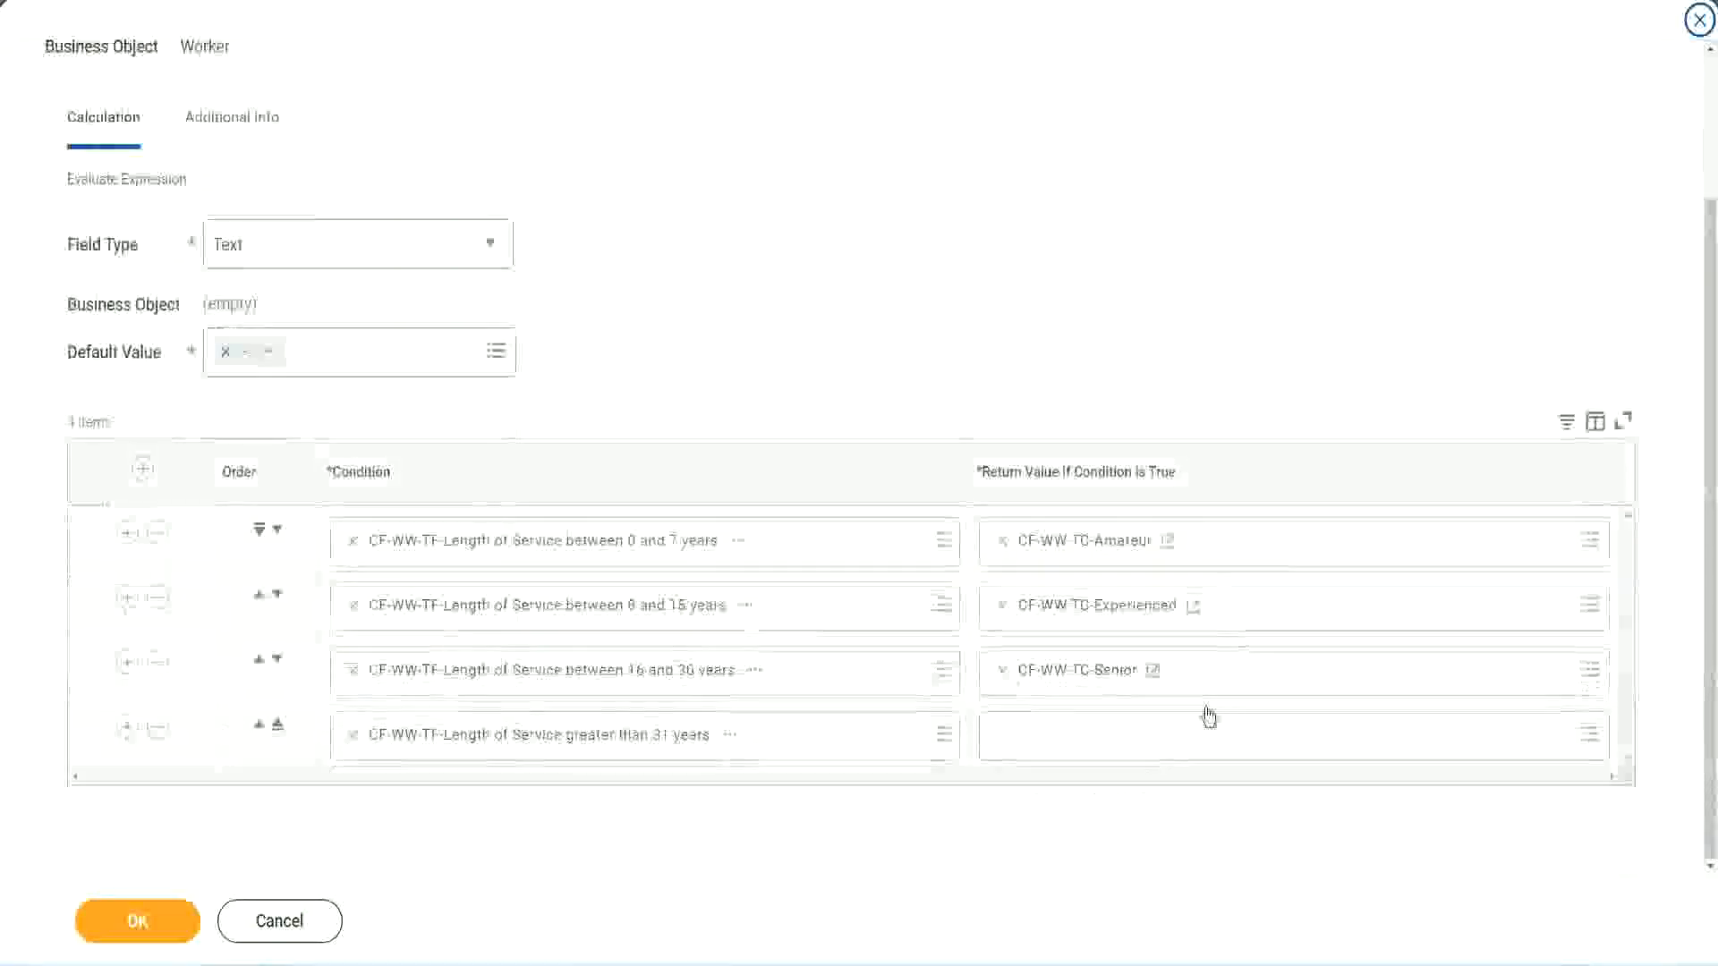
pyautogui.rightClick(1047, 679)
pyautogui.click(1084, 774)
pyautogui.click(1046, 748)
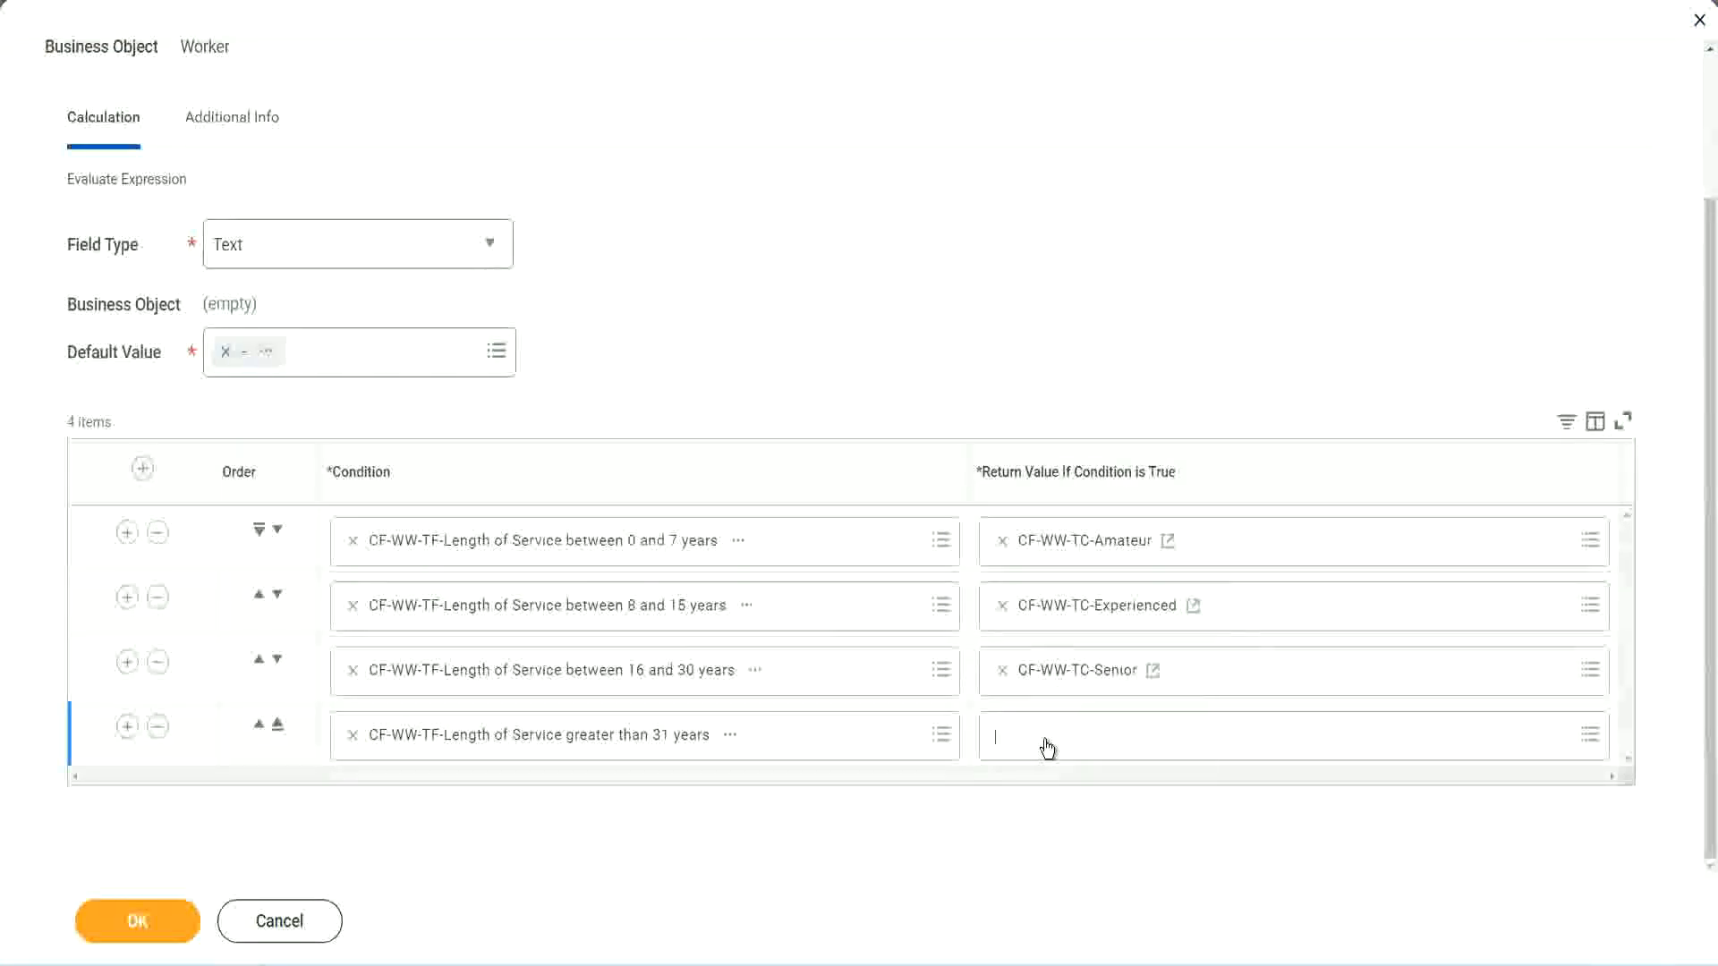
pyautogui.click(1065, 698)
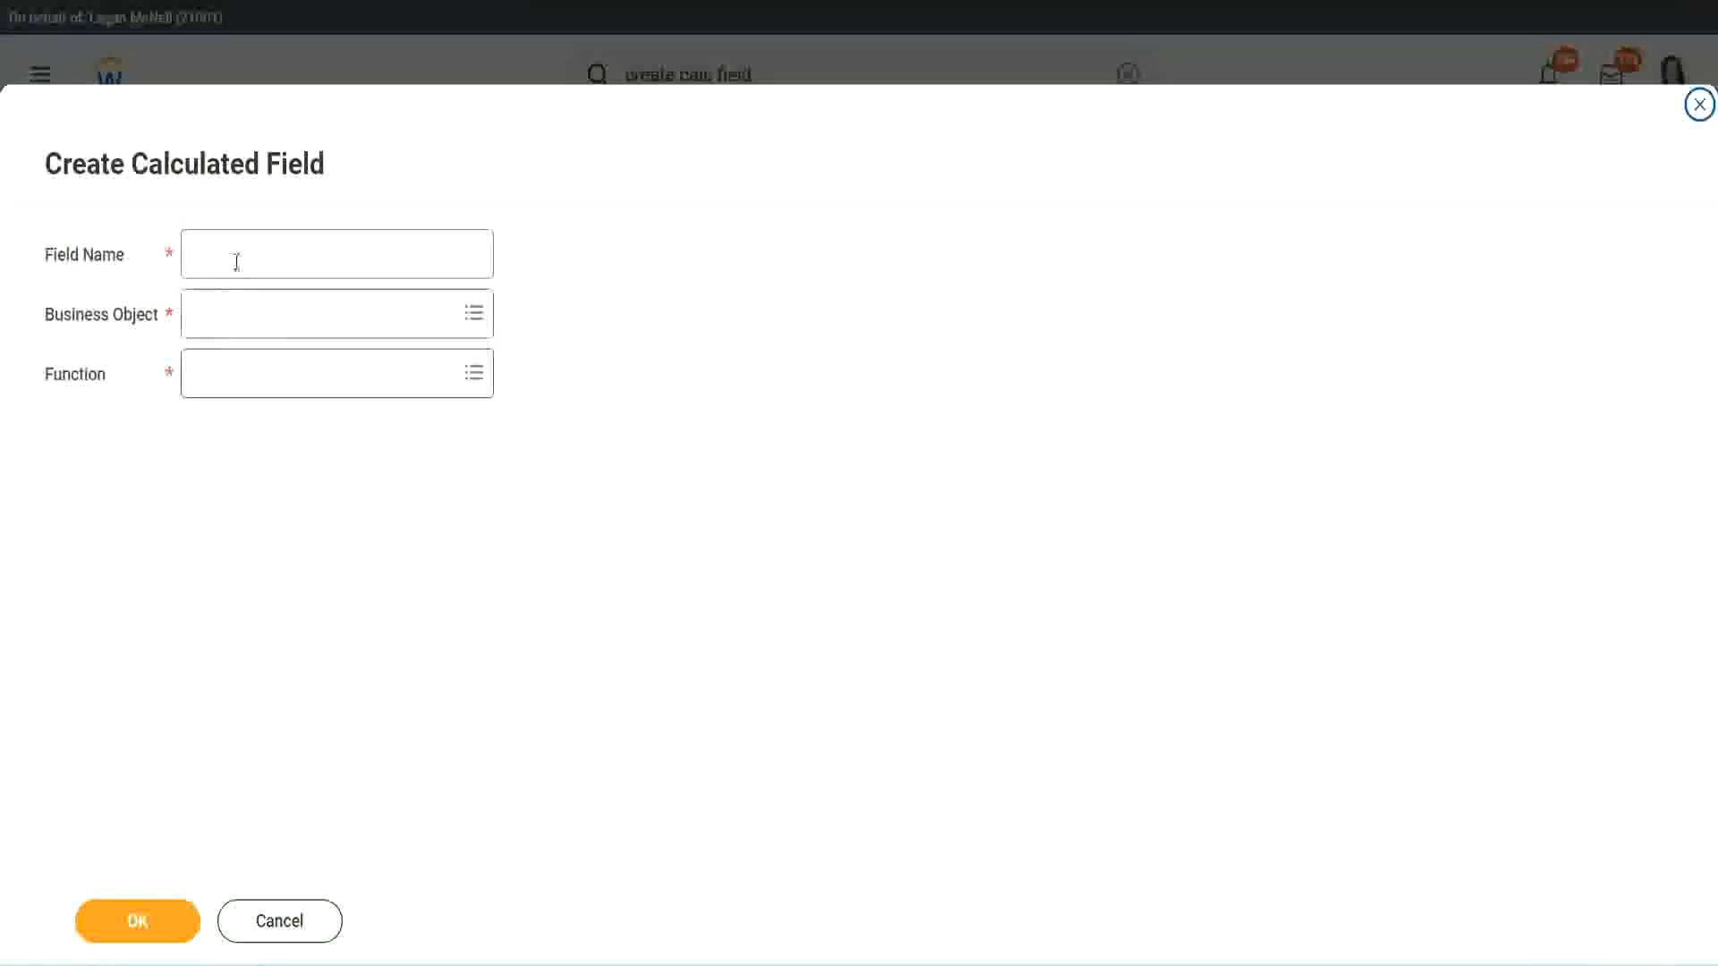
pyautogui.click(238, 260)
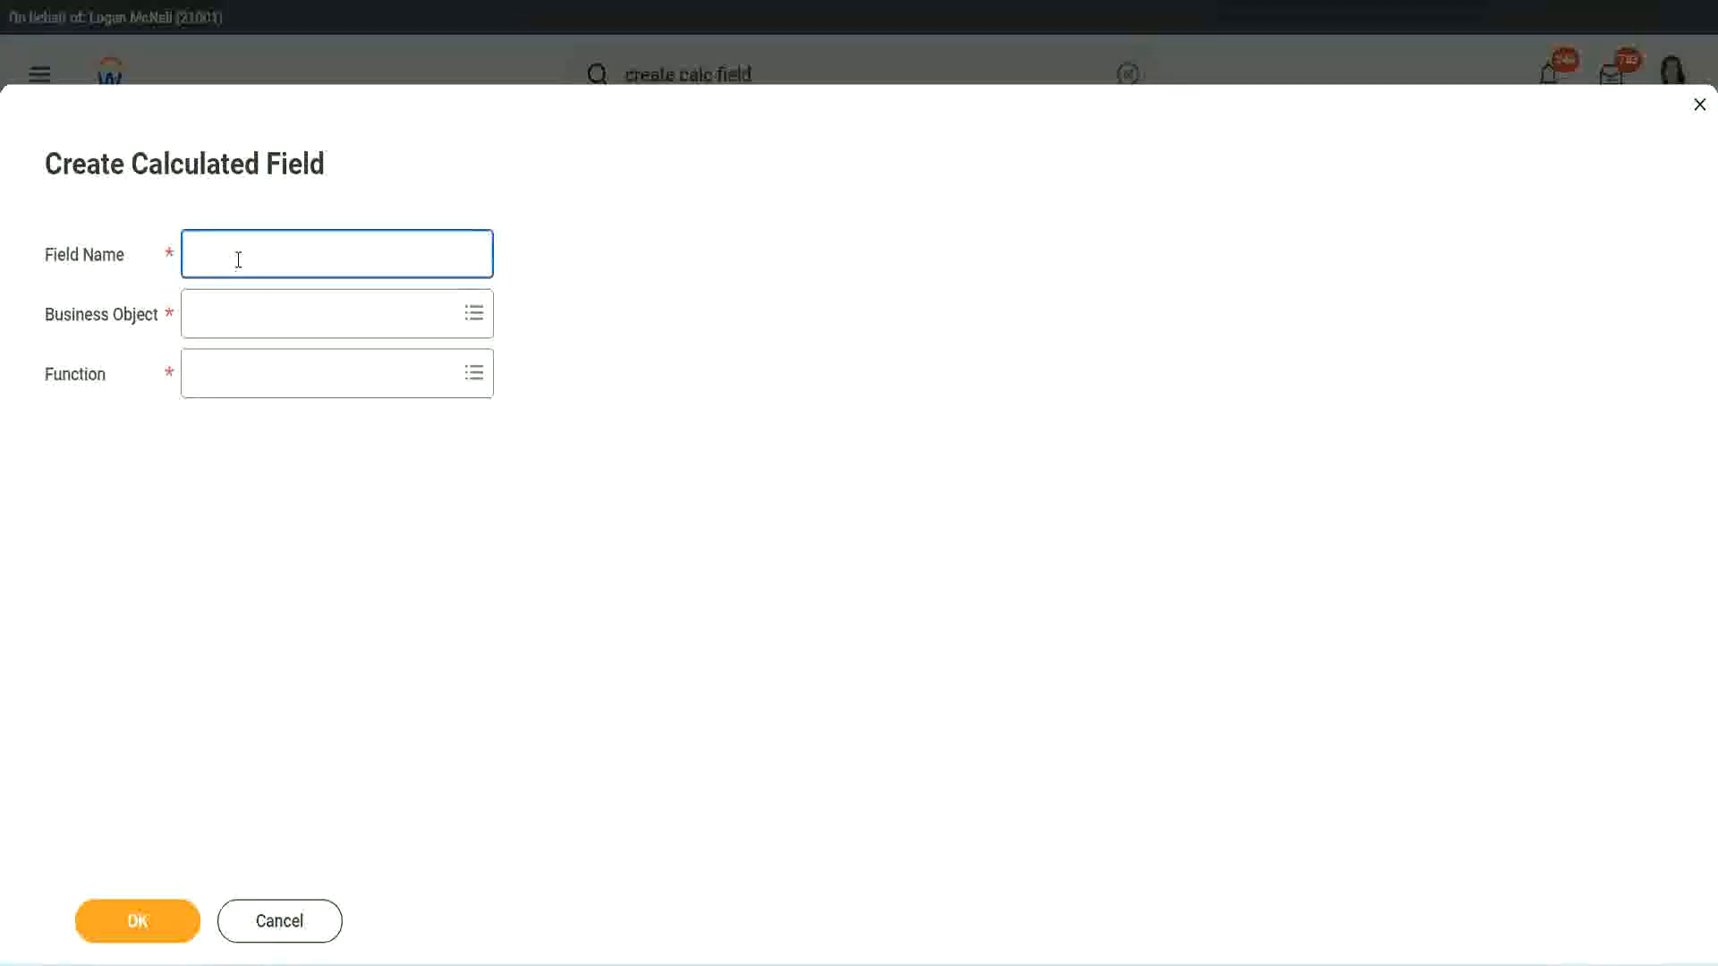
pyautogui.hotkey('ctrl', 'v')
pyautogui.doubleClick(311, 254)
pyautogui.write('Le')
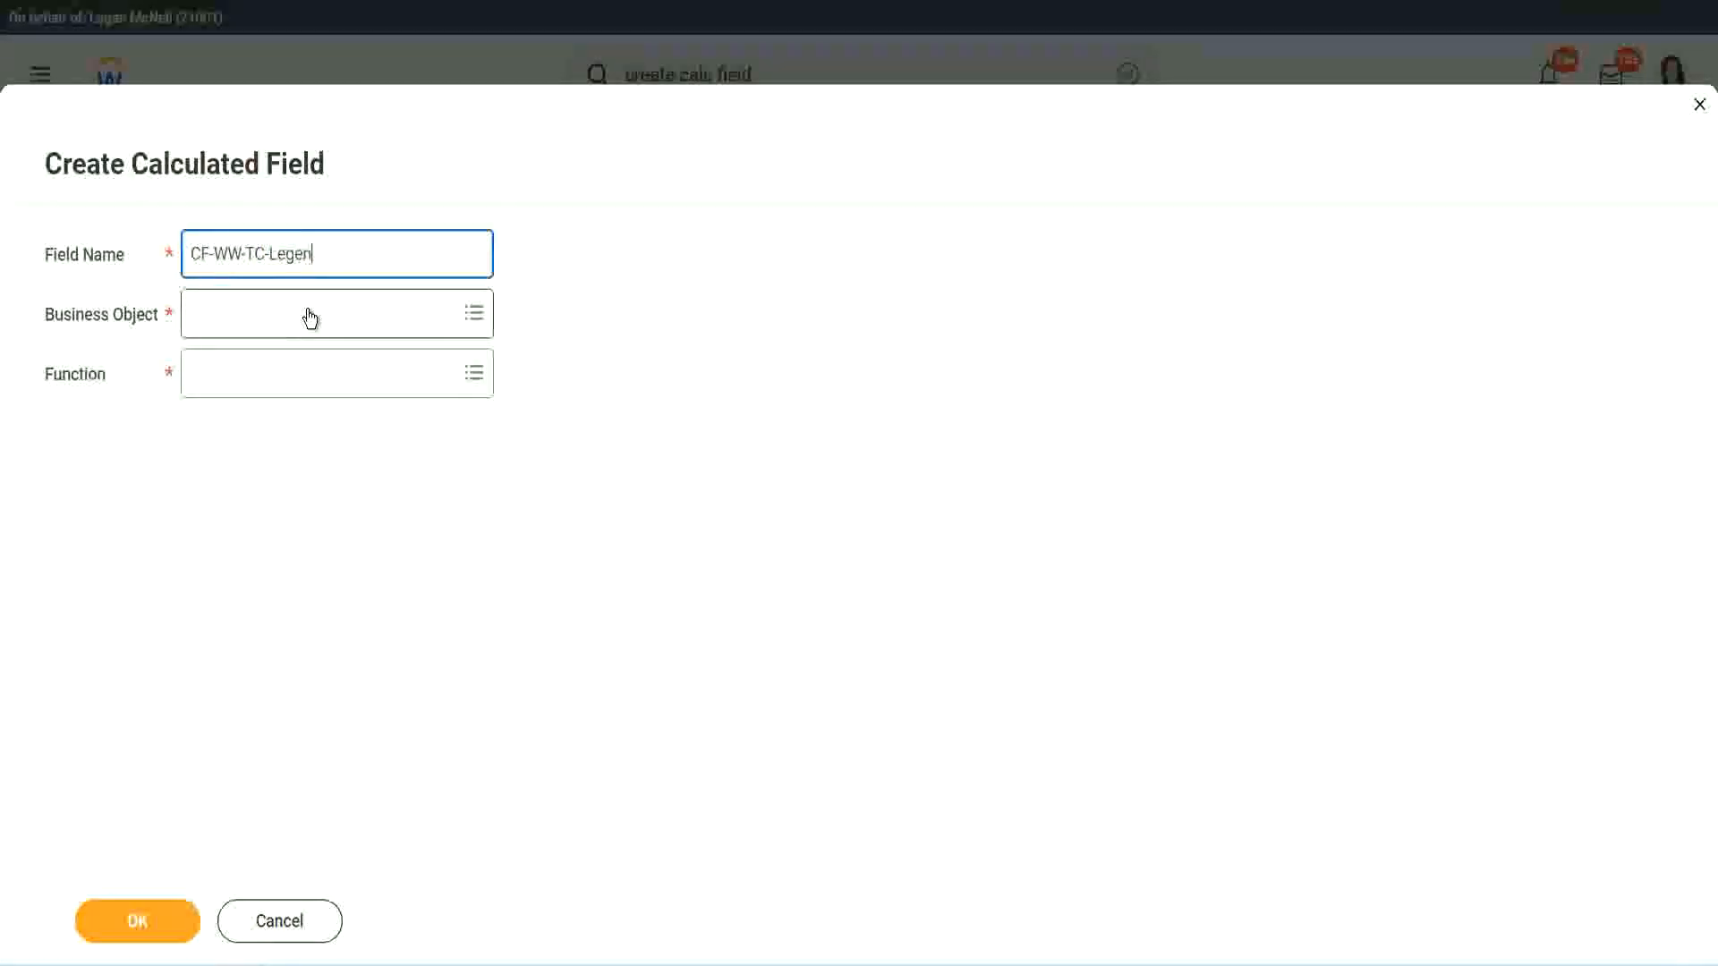
# Set the Legend field's business object to Global and its function to Text Constant, and continue to its definition.
pyautogui.click(242, 328)
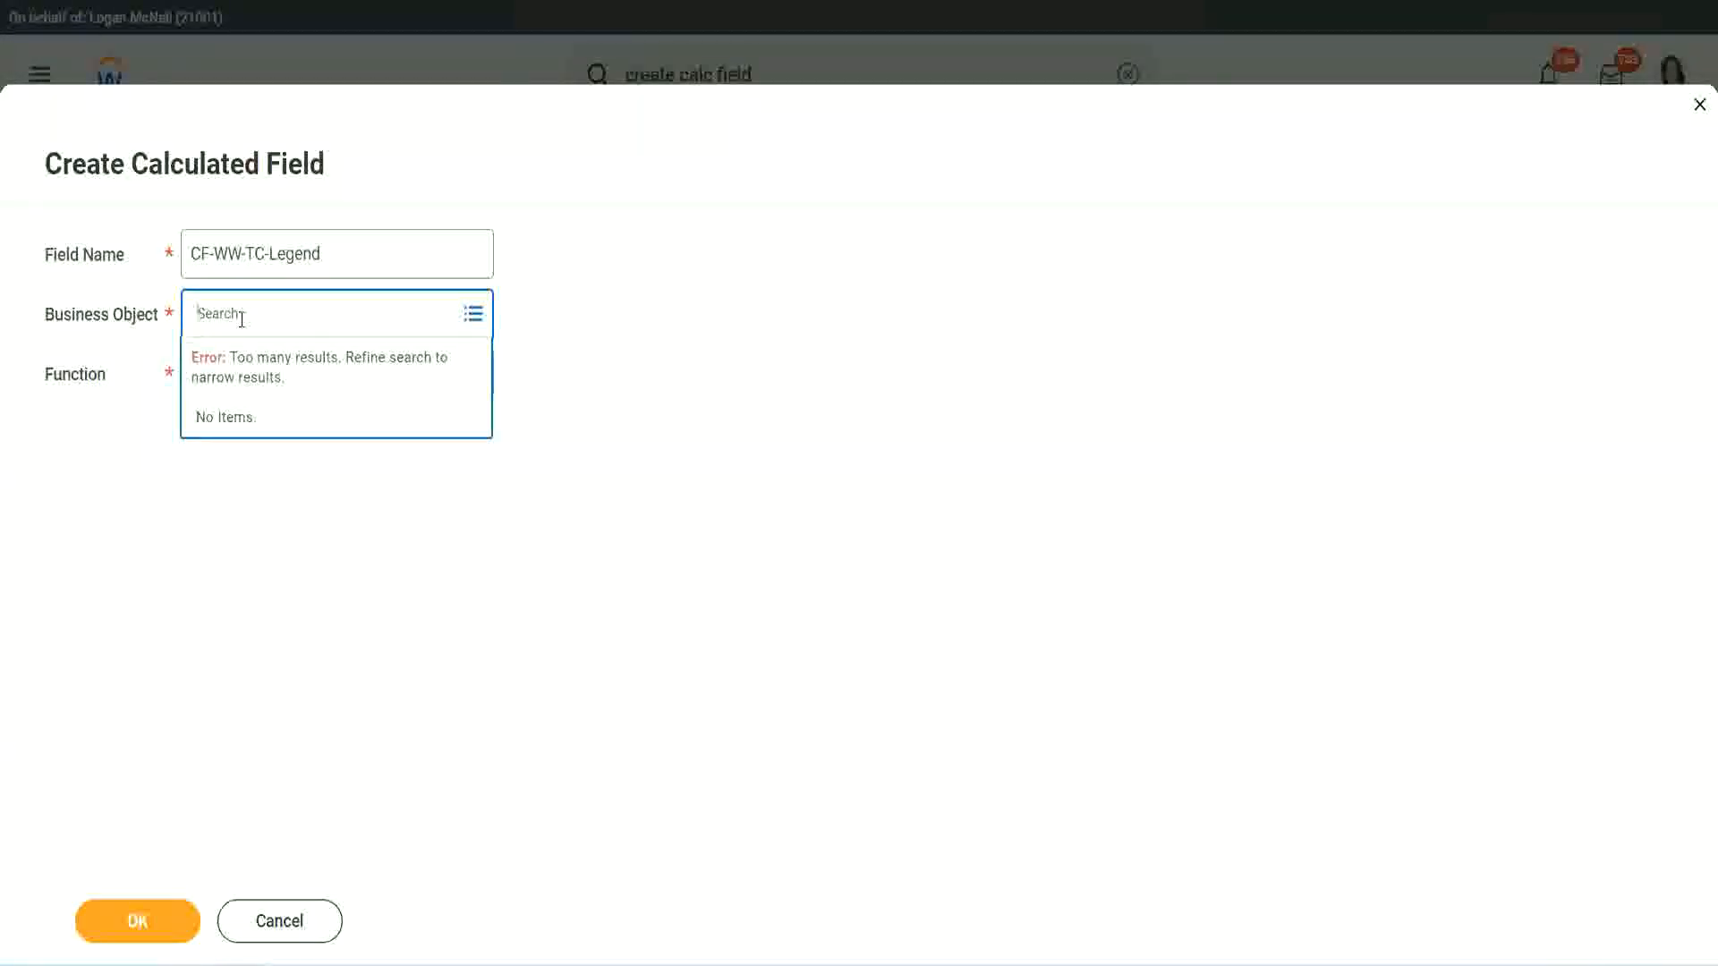
pyautogui.write('Sto')
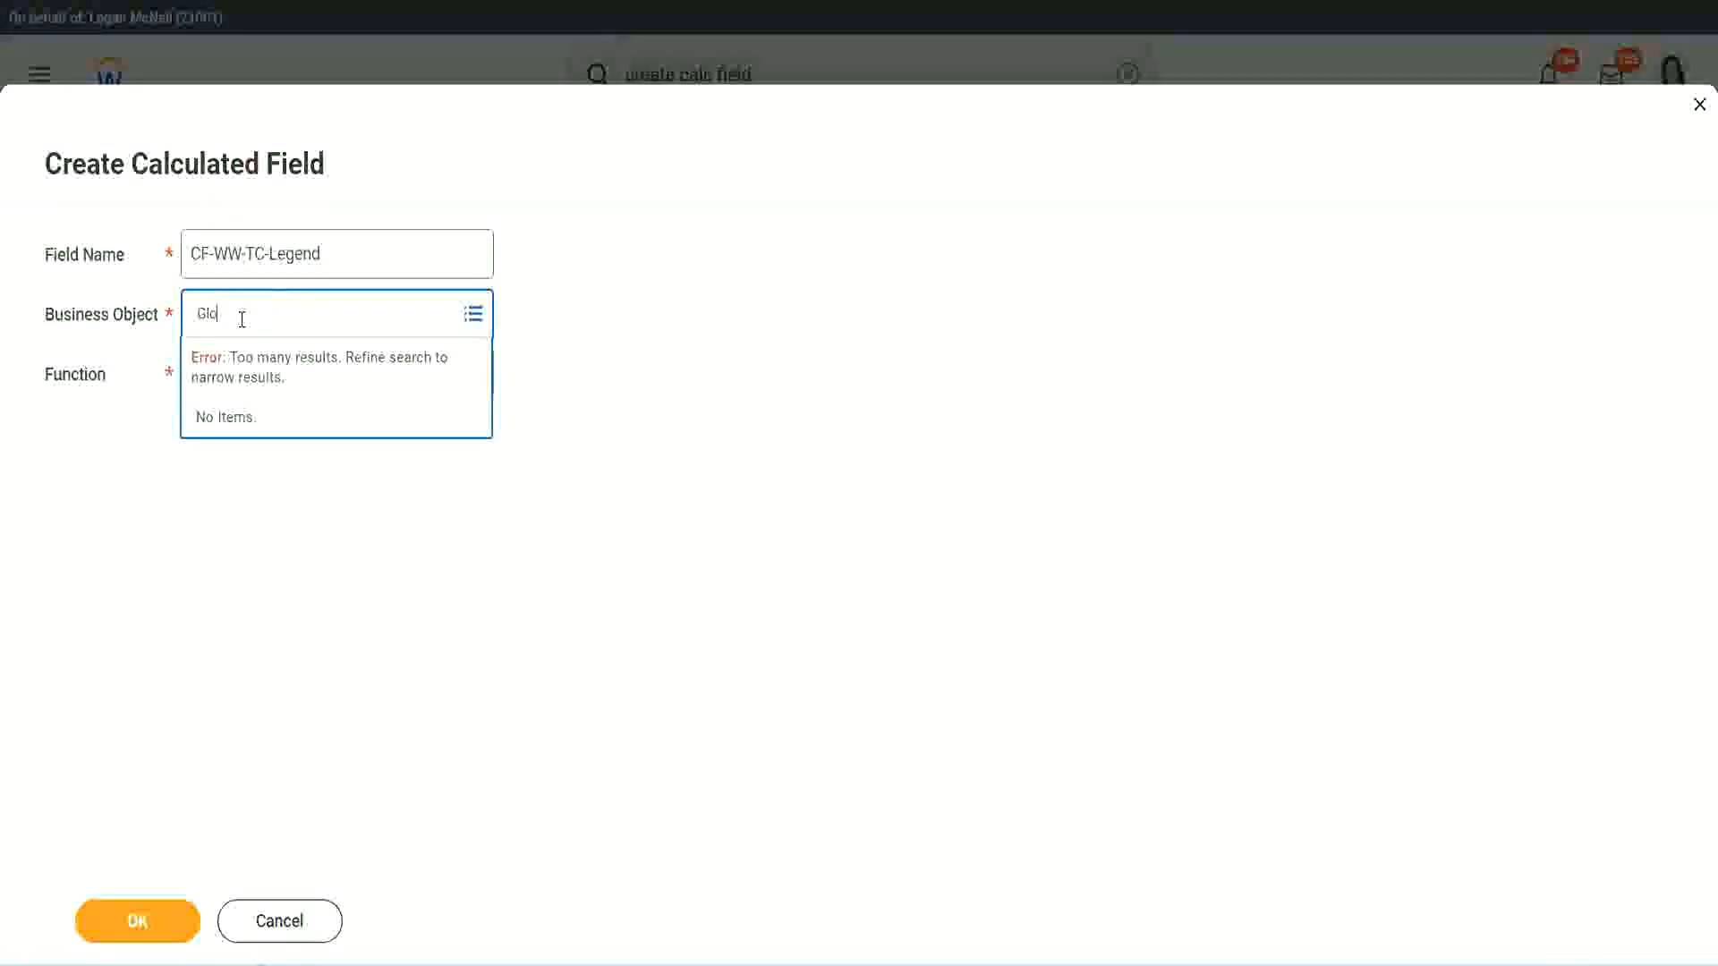
pyautogui.write('bal')
pyautogui.press('Return')
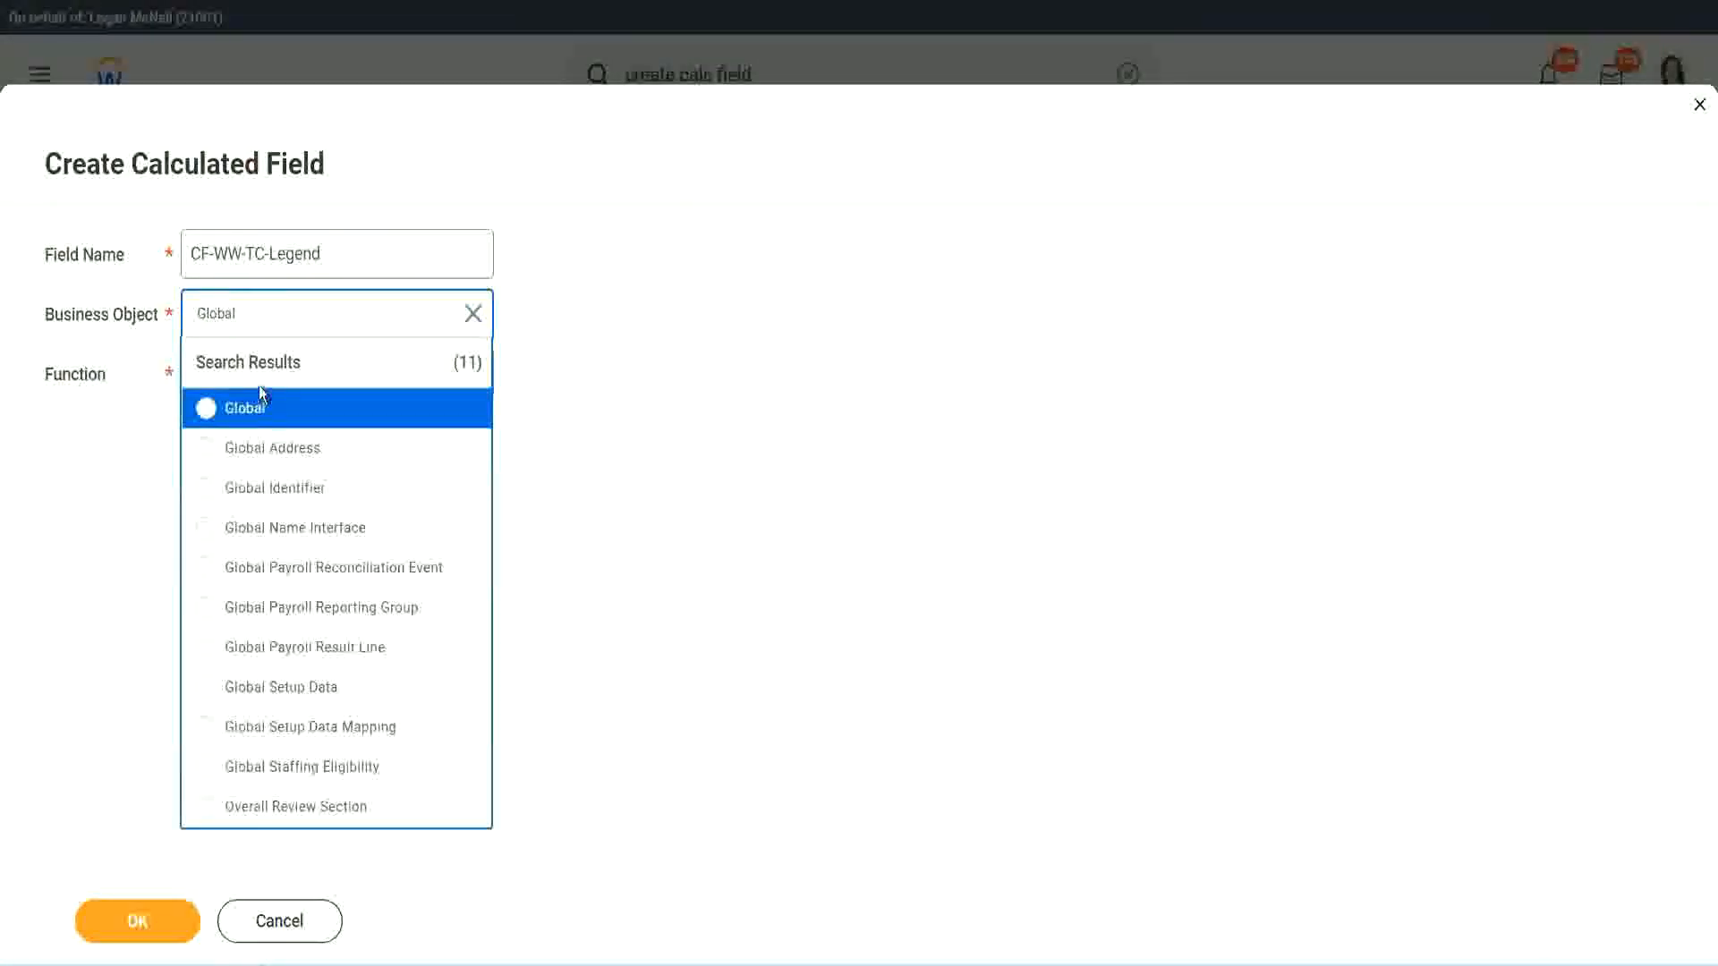
pyautogui.click(258, 414)
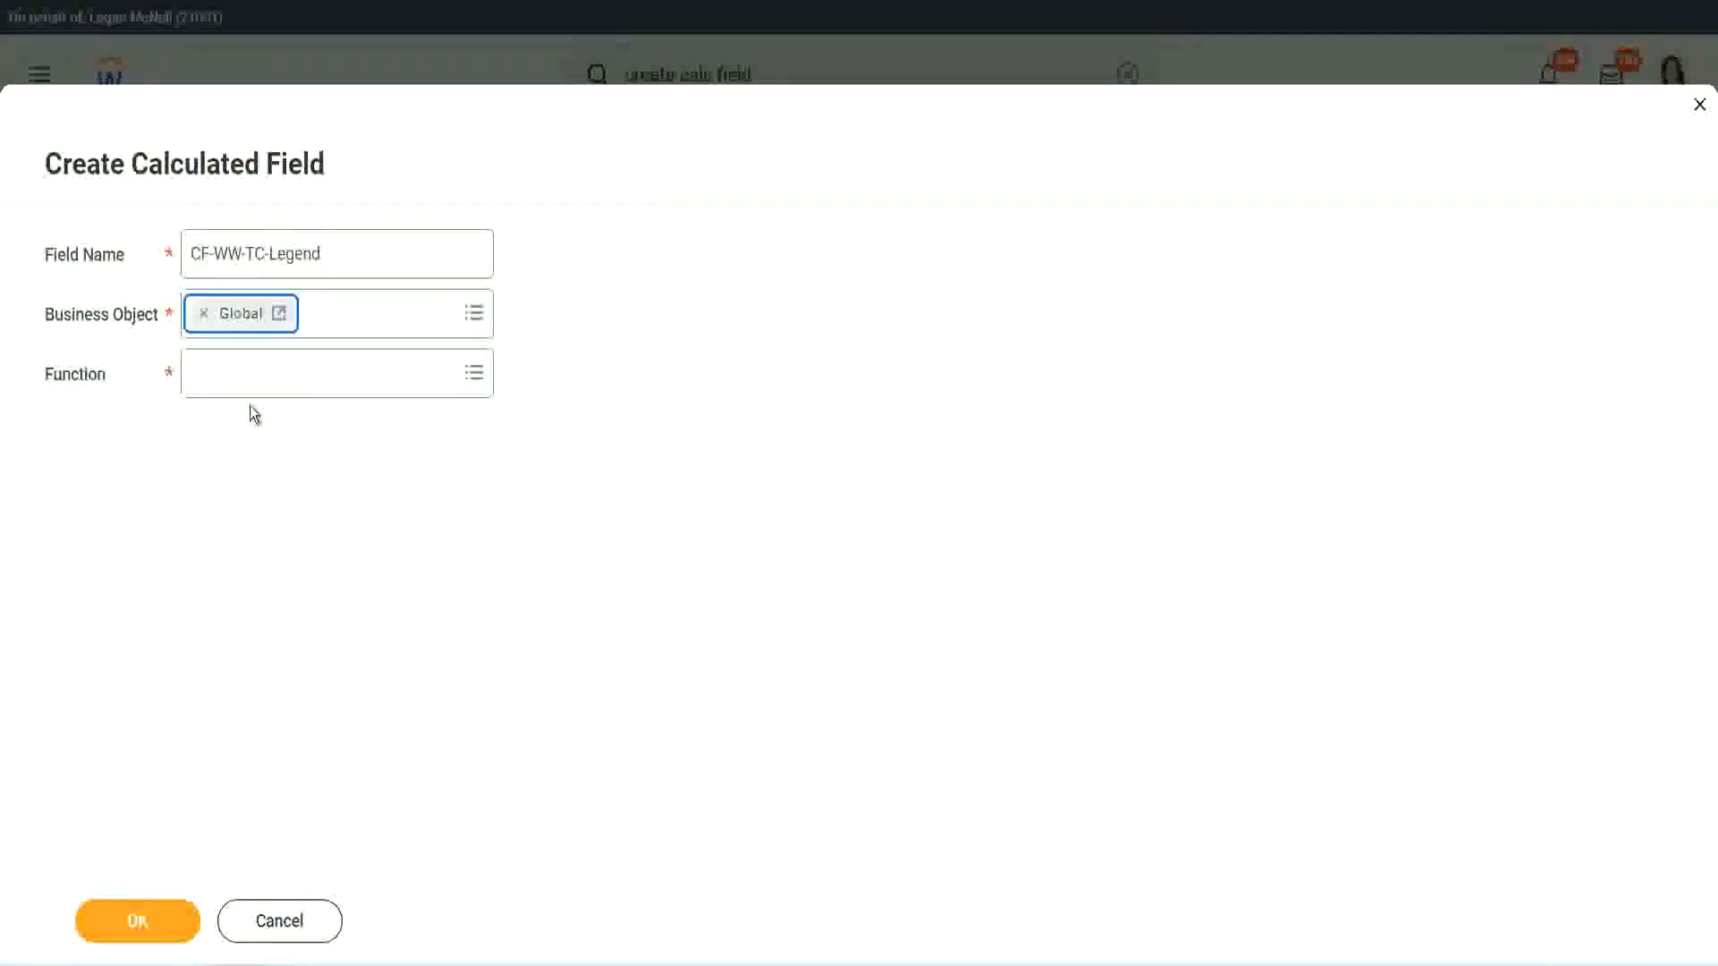
pyautogui.click(247, 370)
pyautogui.write('tc')
pyautogui.press('Return')
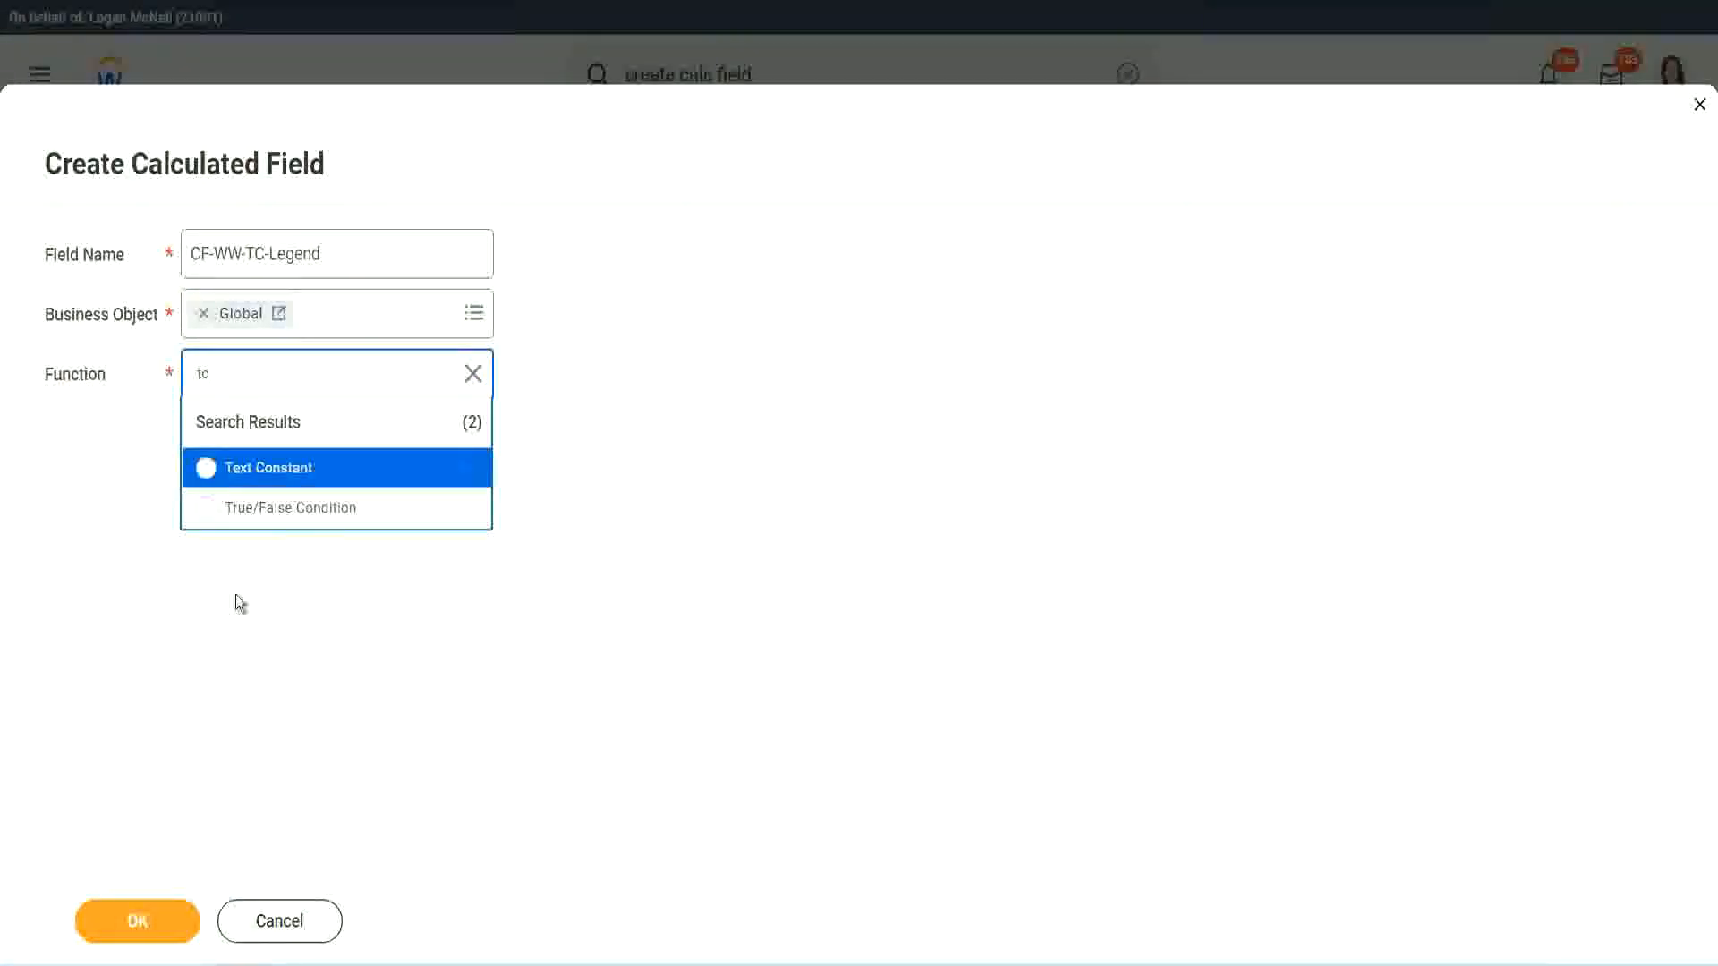
pyautogui.click(334, 473)
pyautogui.click(130, 923)
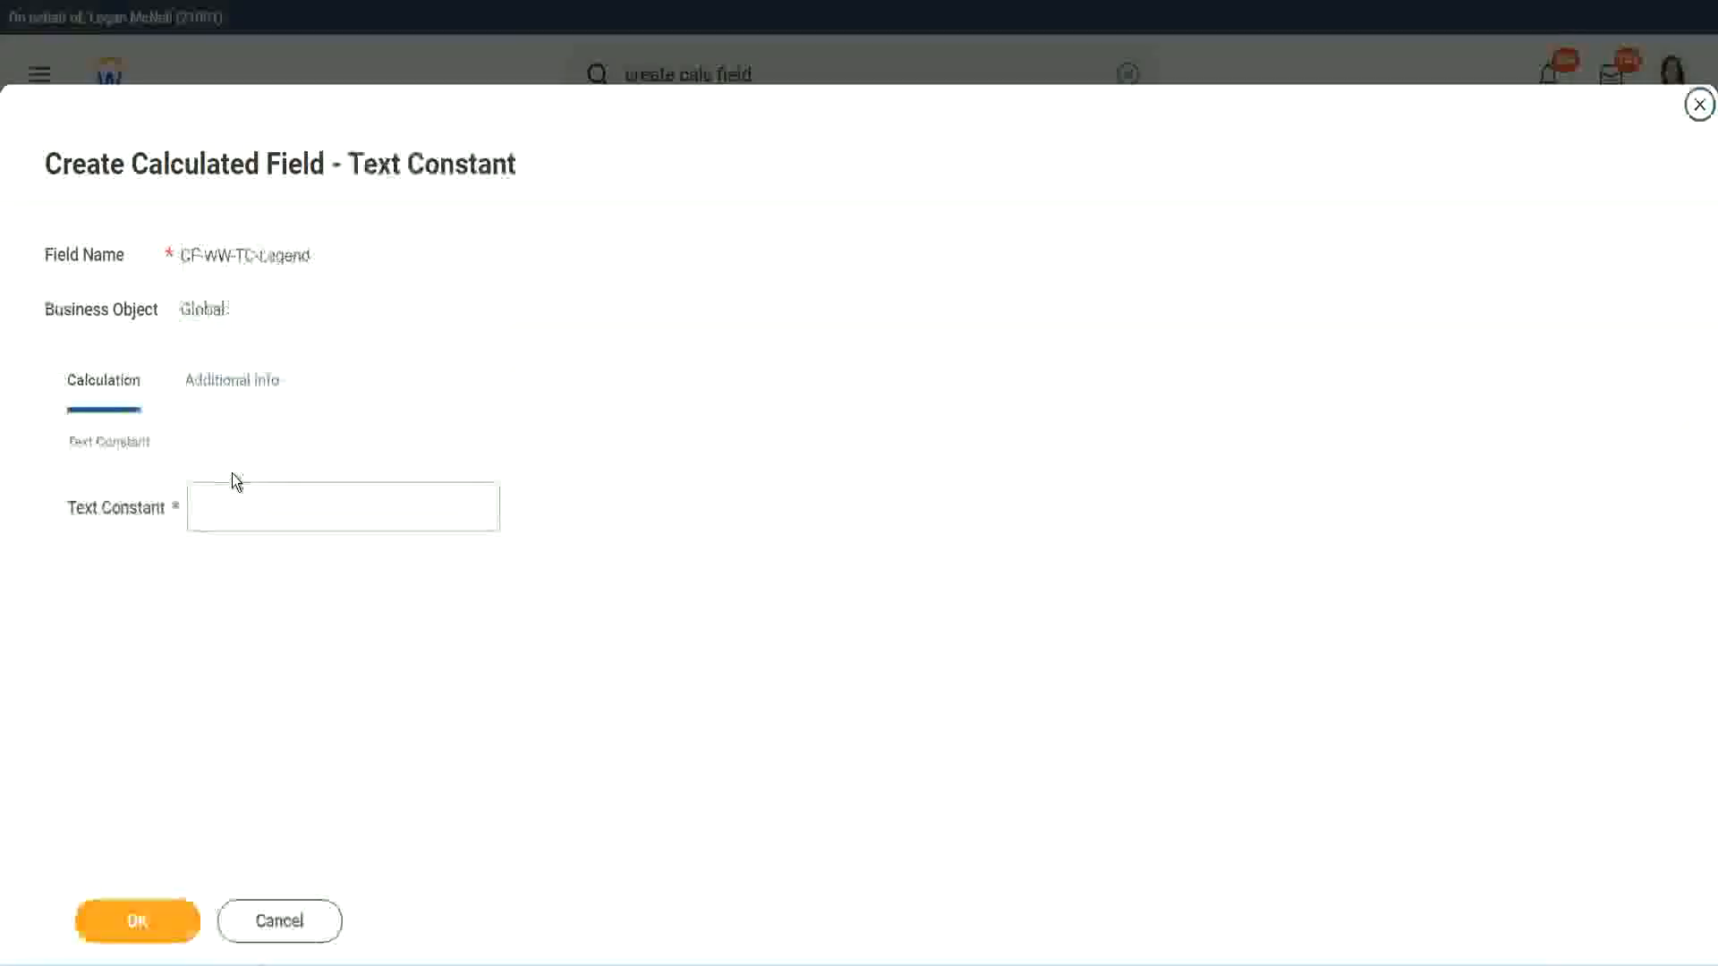
# Set the text constant's value to Legend and save the field as the greater than 31 years return value.
pyautogui.click(222, 508)
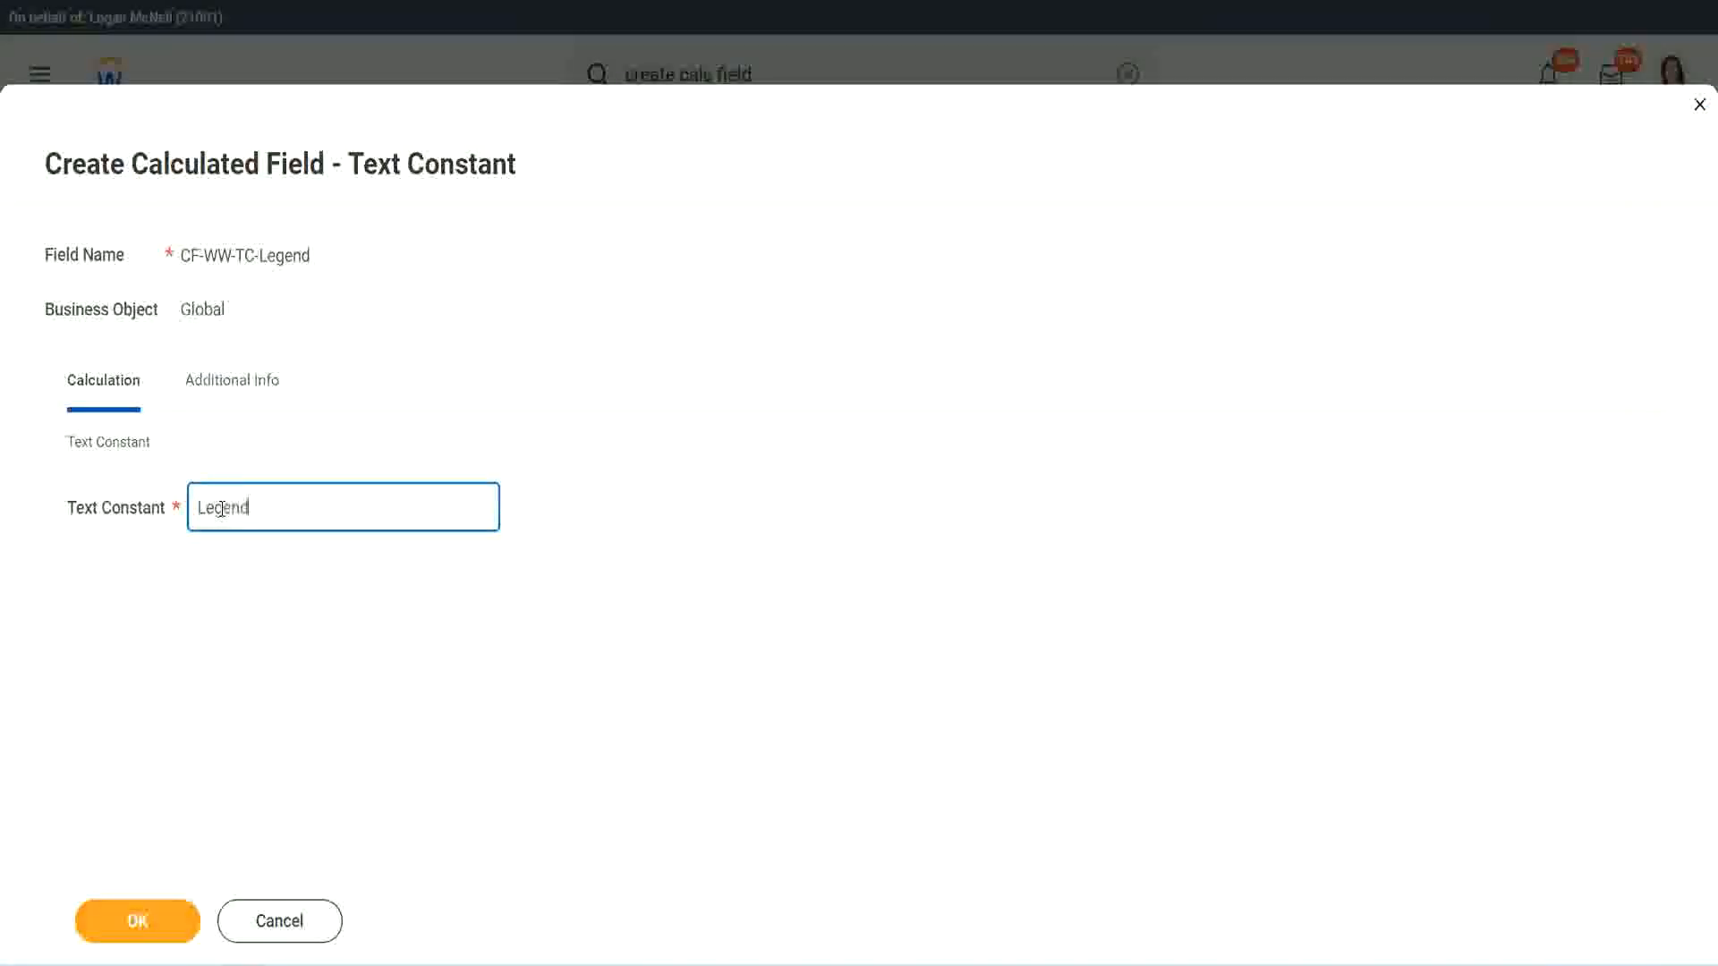
pyautogui.click(145, 922)
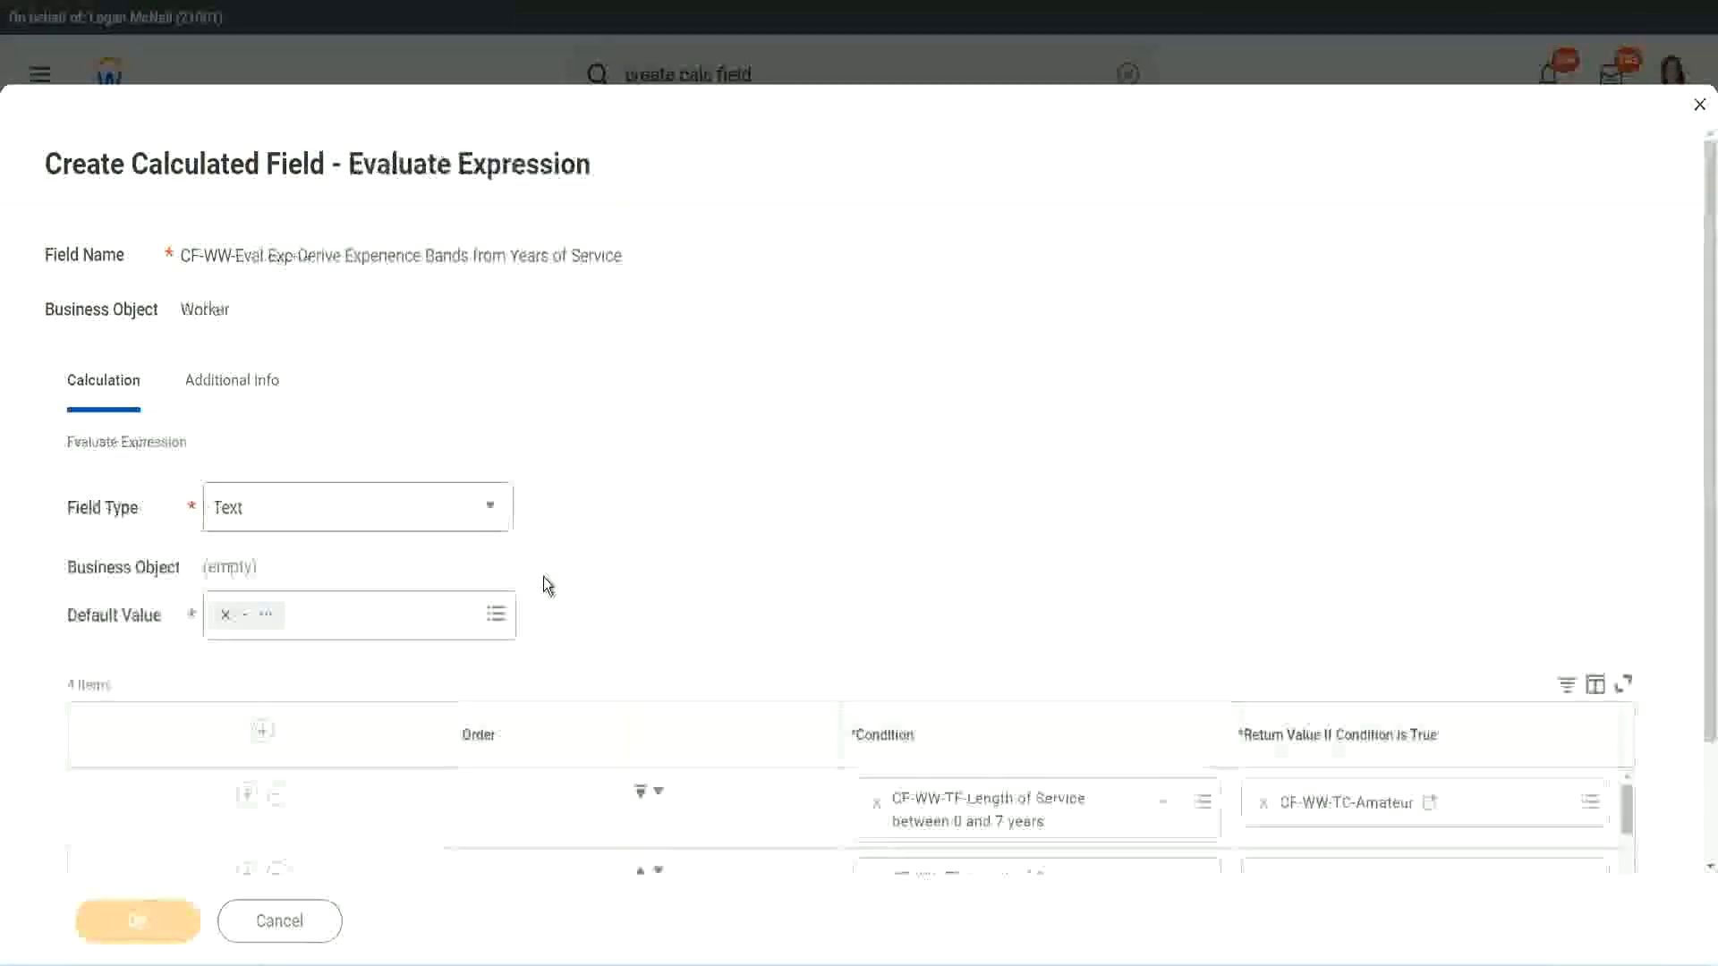
pyautogui.scroll(-3, 909, 476)
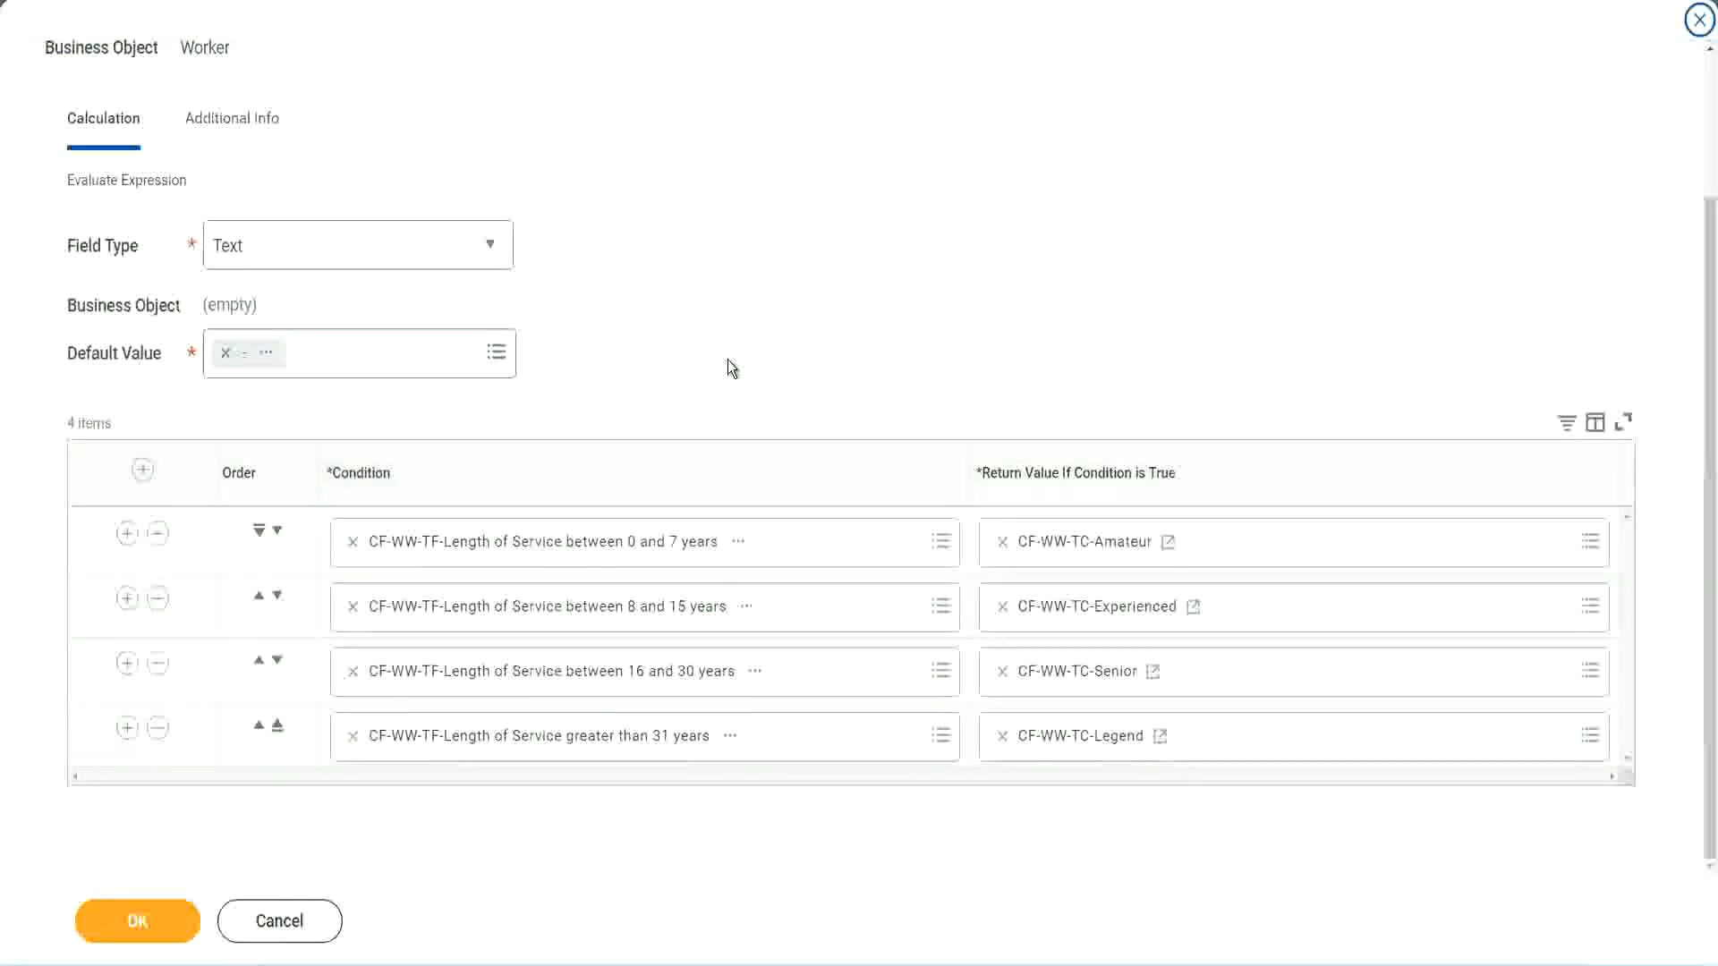
# Check the four length-of-service conditions against their return values and save the Evaluate Expression calculated field.
pyautogui.scroll(2, 727, 358)
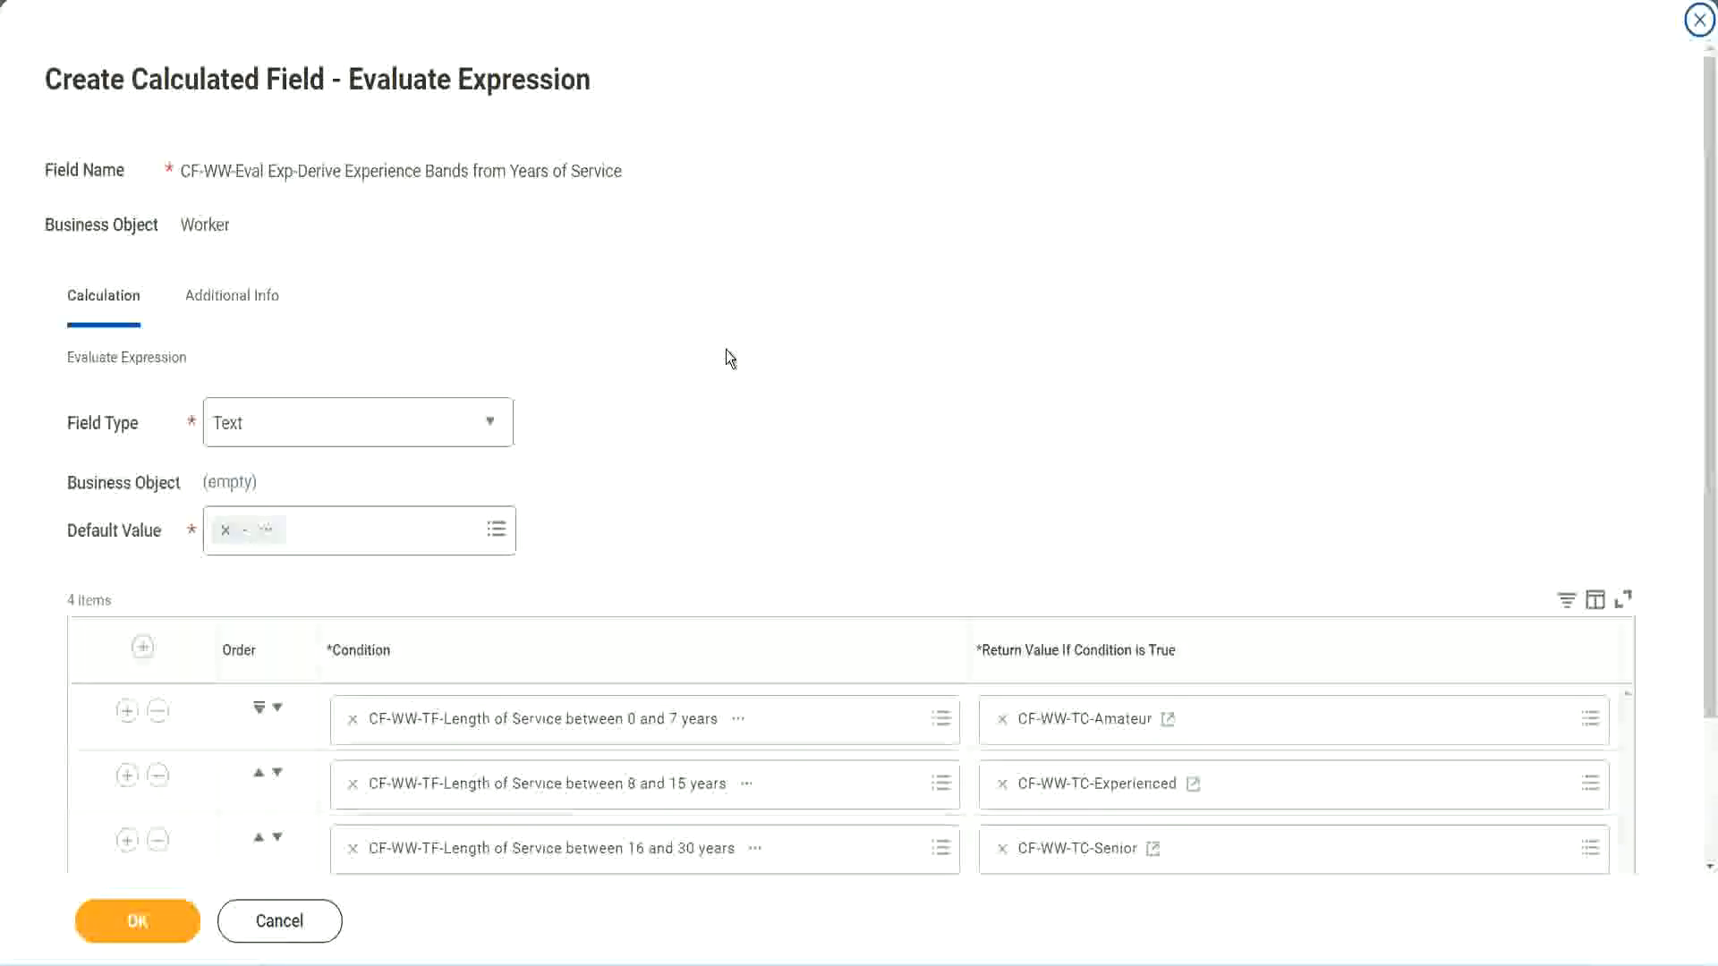
pyautogui.scroll(-2, 727, 351)
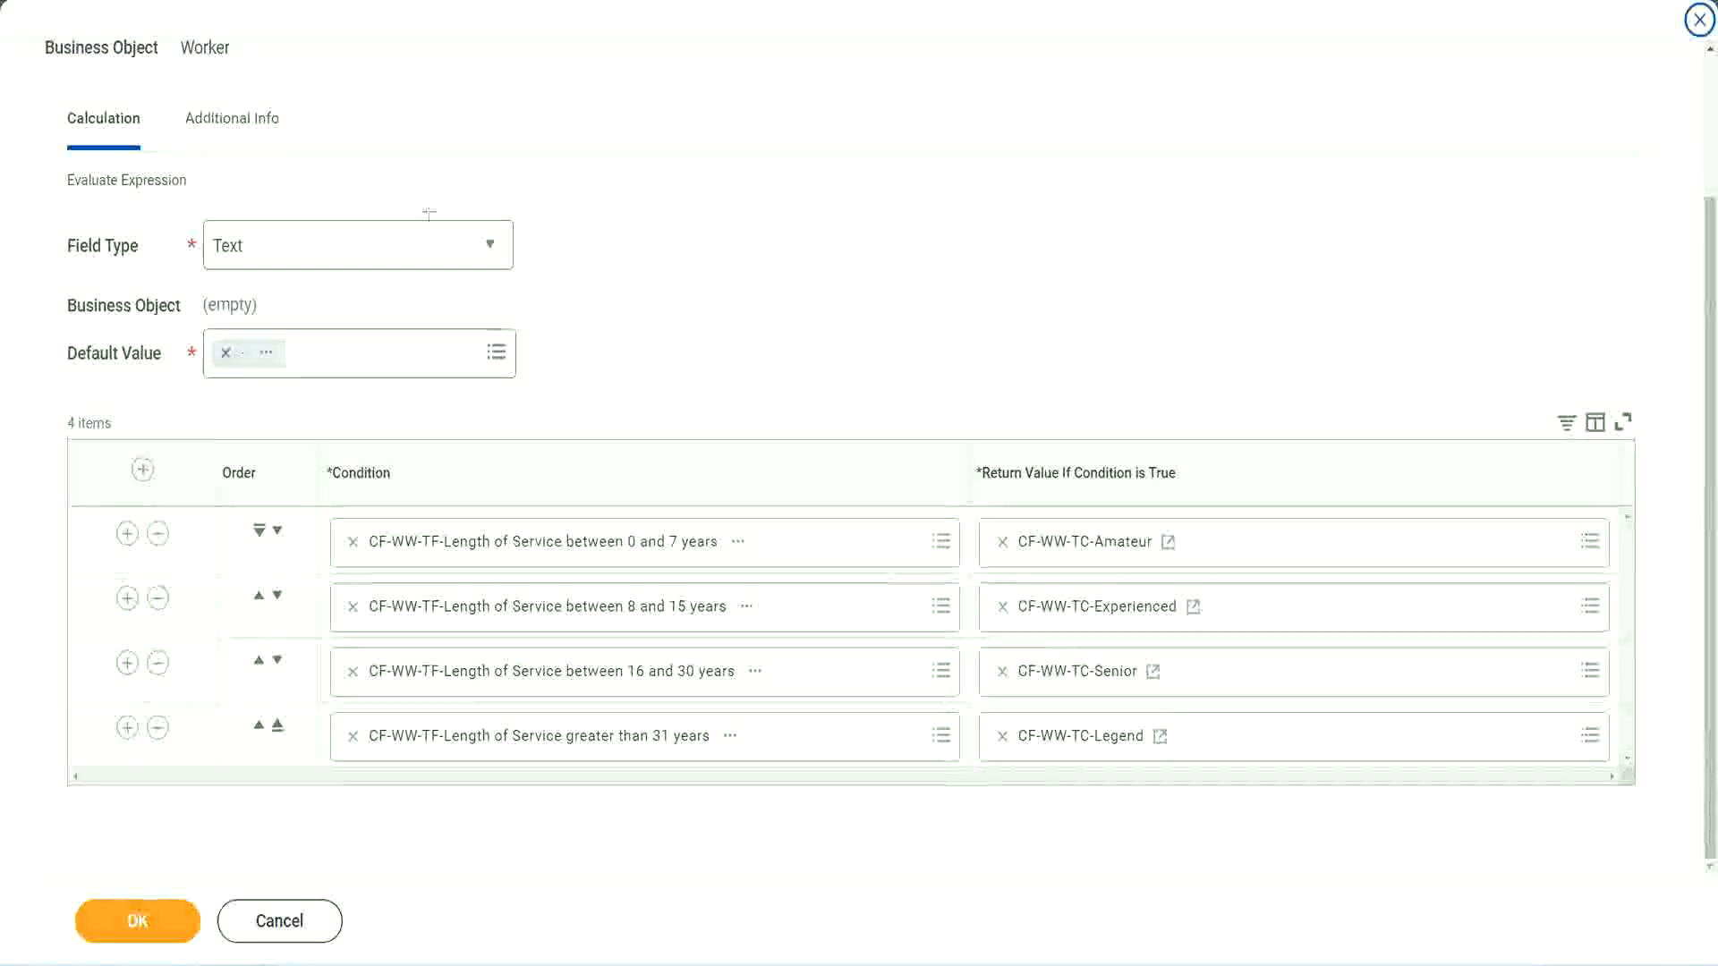
pyautogui.moveTo(1099, 251); pyautogui.dragTo(1114, 431)
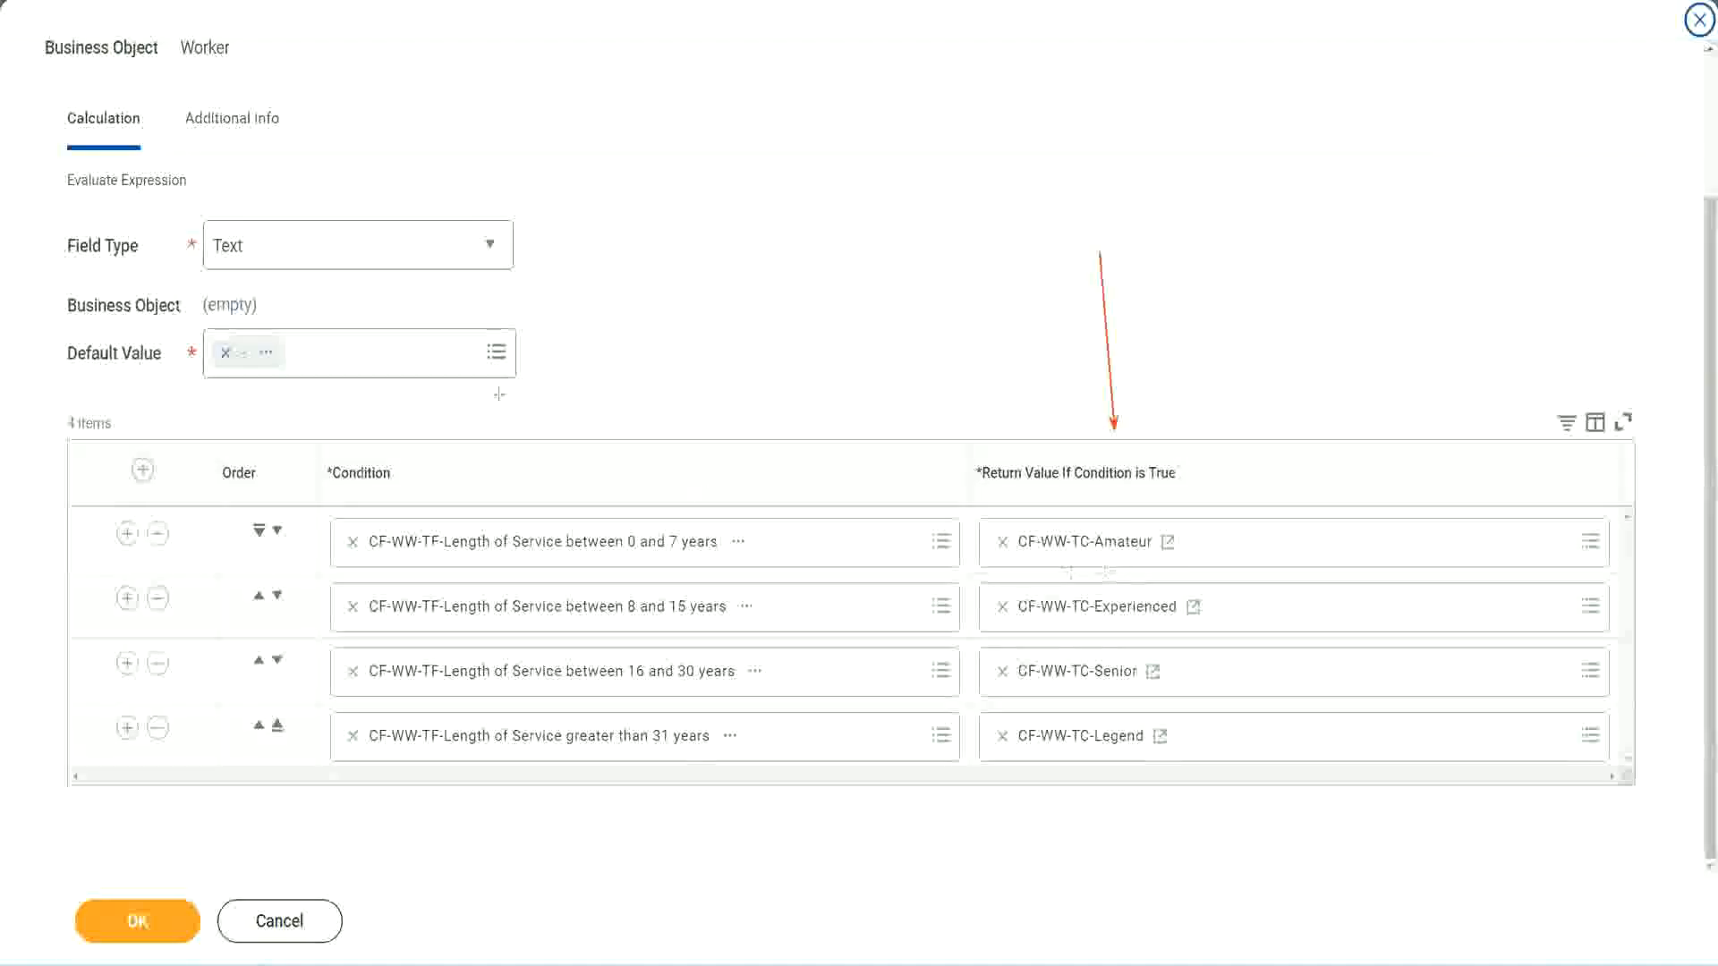
pyautogui.moveTo(214, 153); pyautogui.dragTo(215, 179)
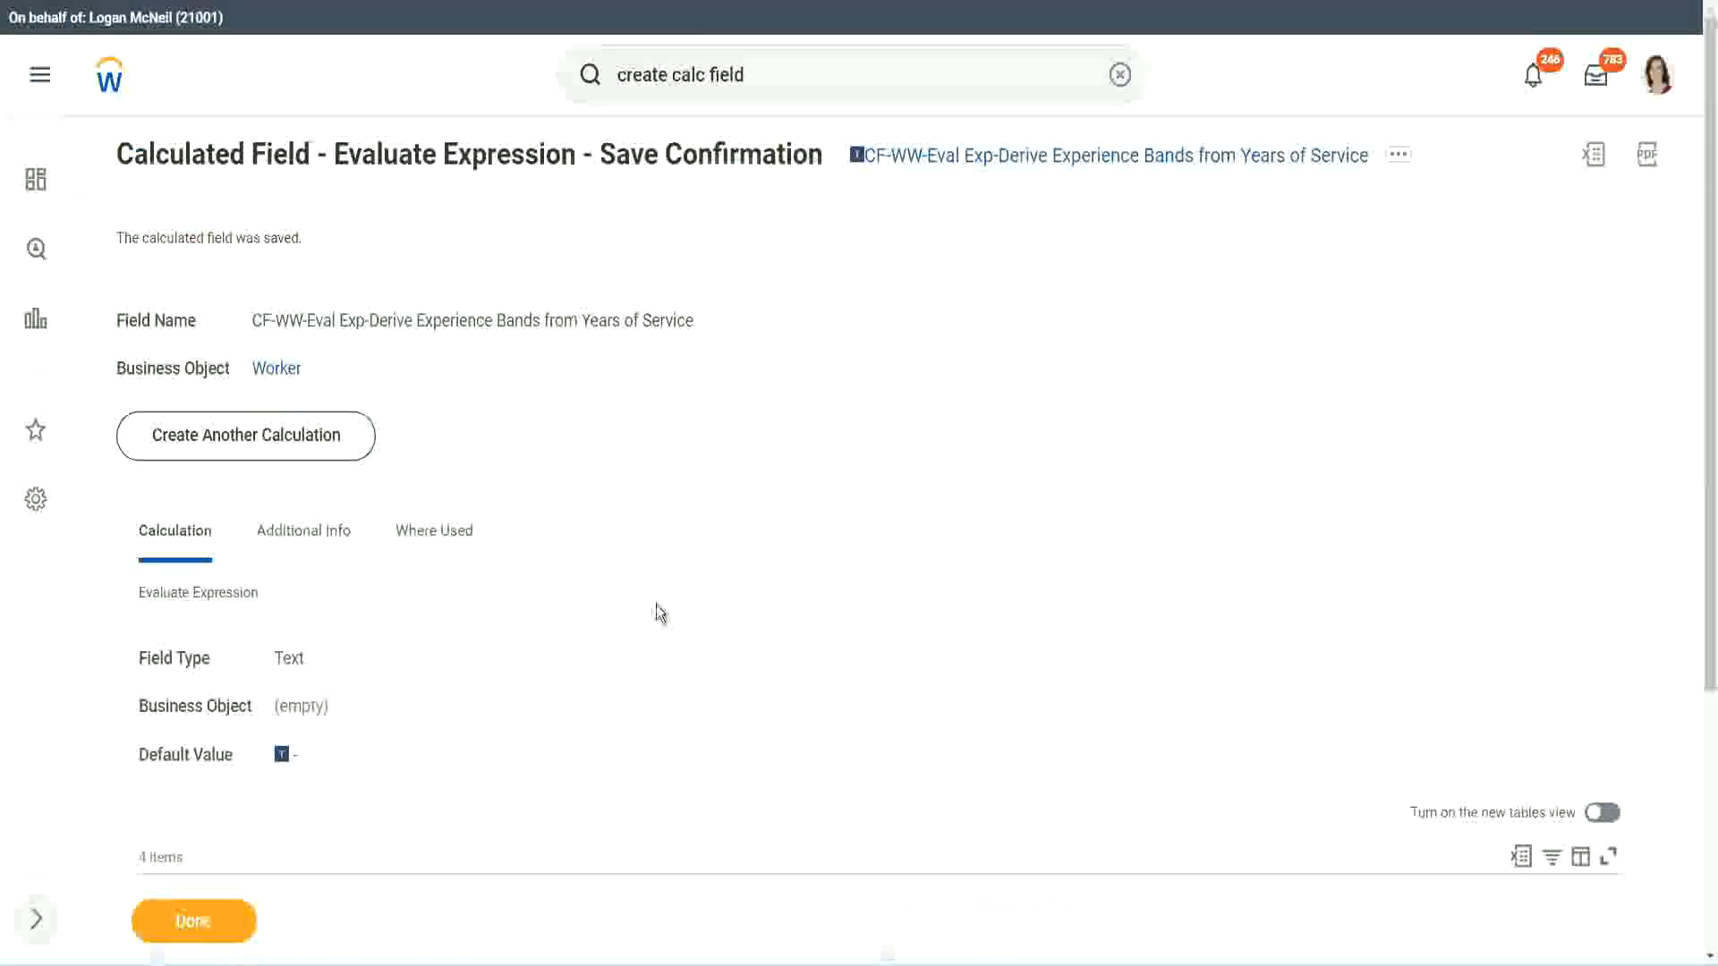
# Review the saved experience bands calculated field and copy its name from the confirmation page.
pyautogui.scroll(-4, 660, 609)
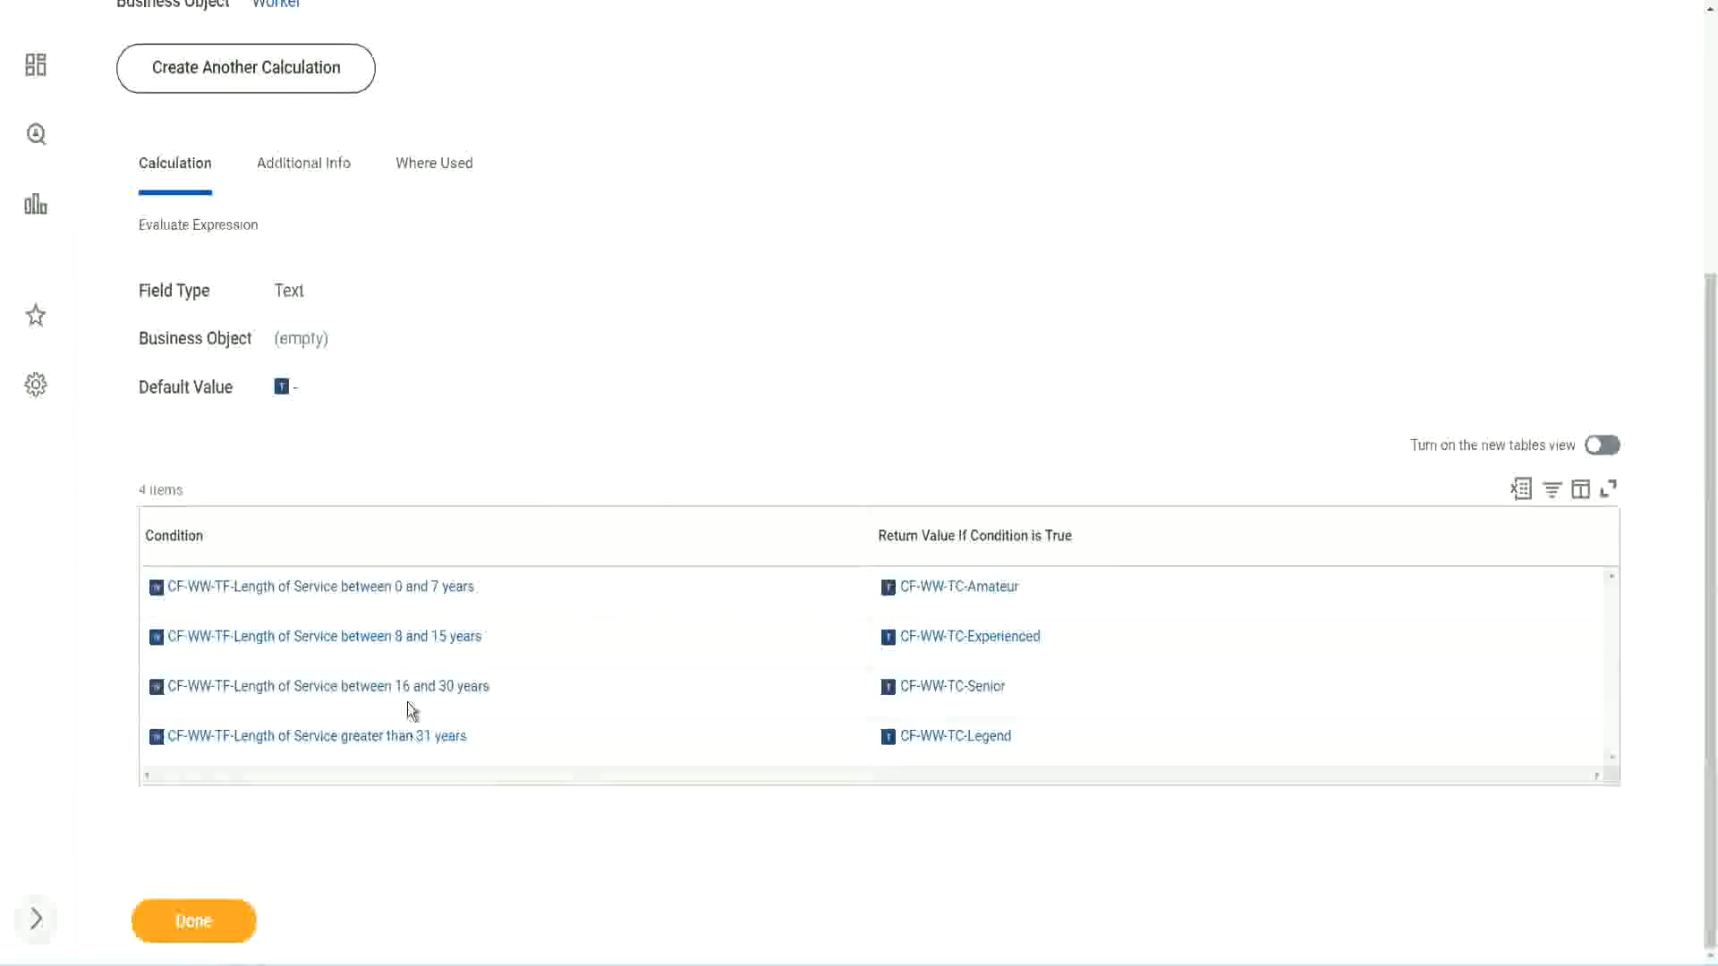
pyautogui.scroll(4, 479, 534)
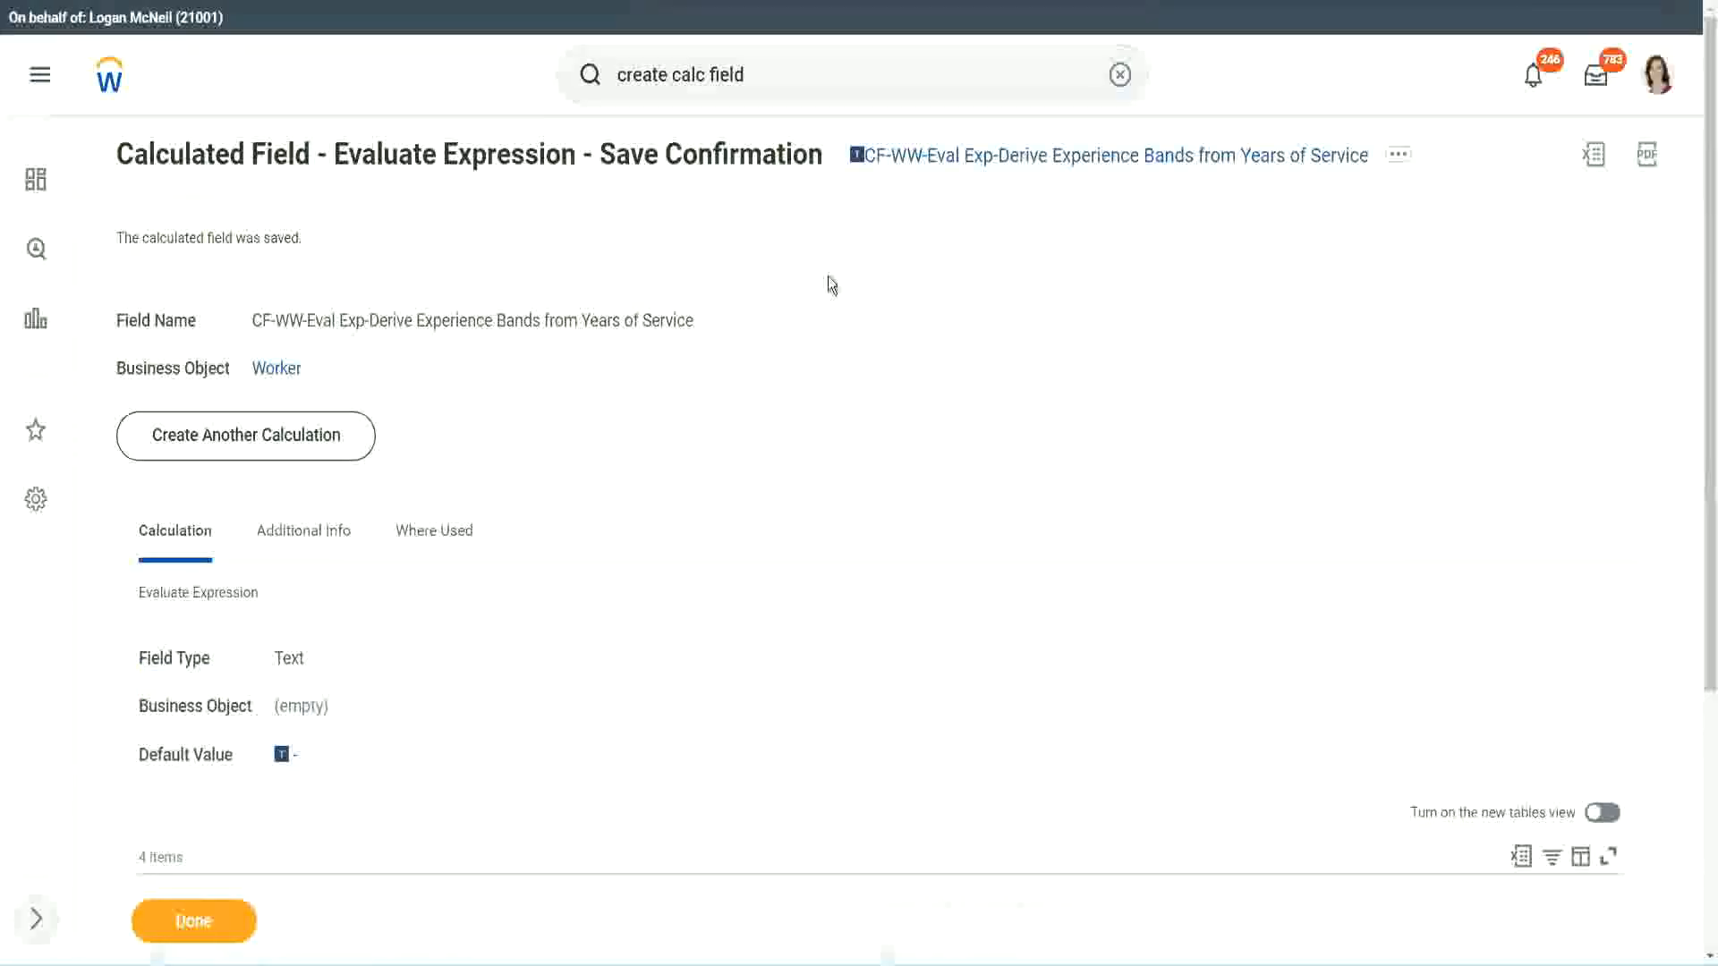
pyautogui.rightClick(1009, 170)
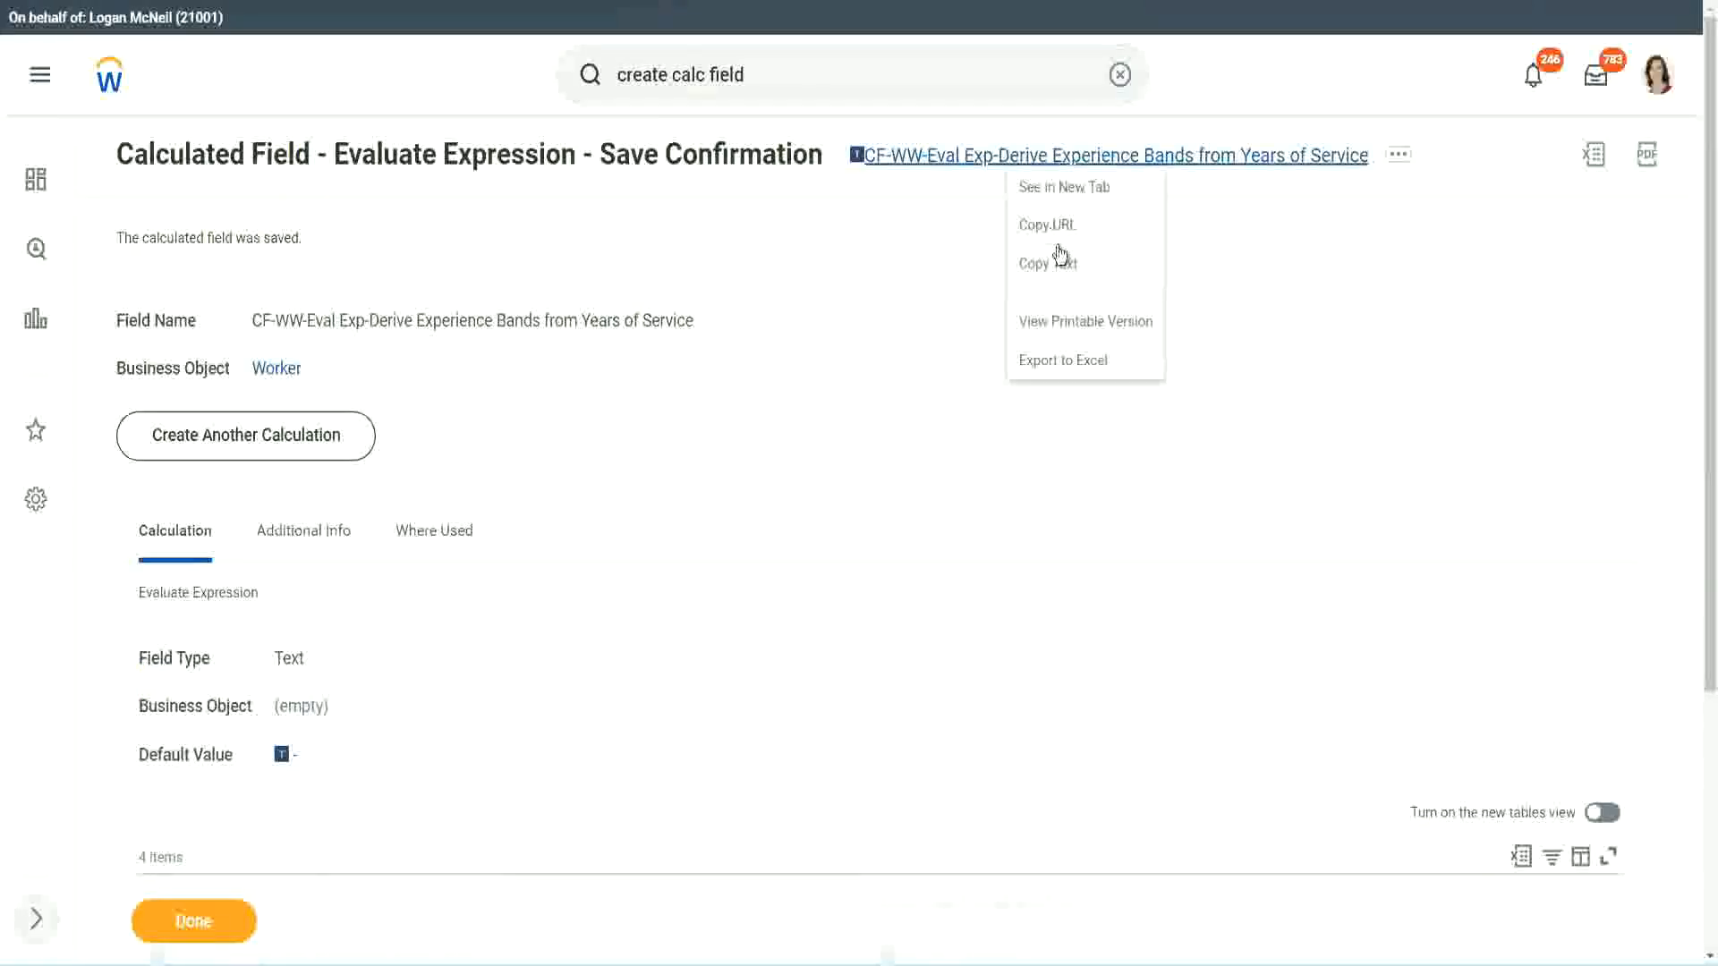
pyautogui.click(1029, 261)
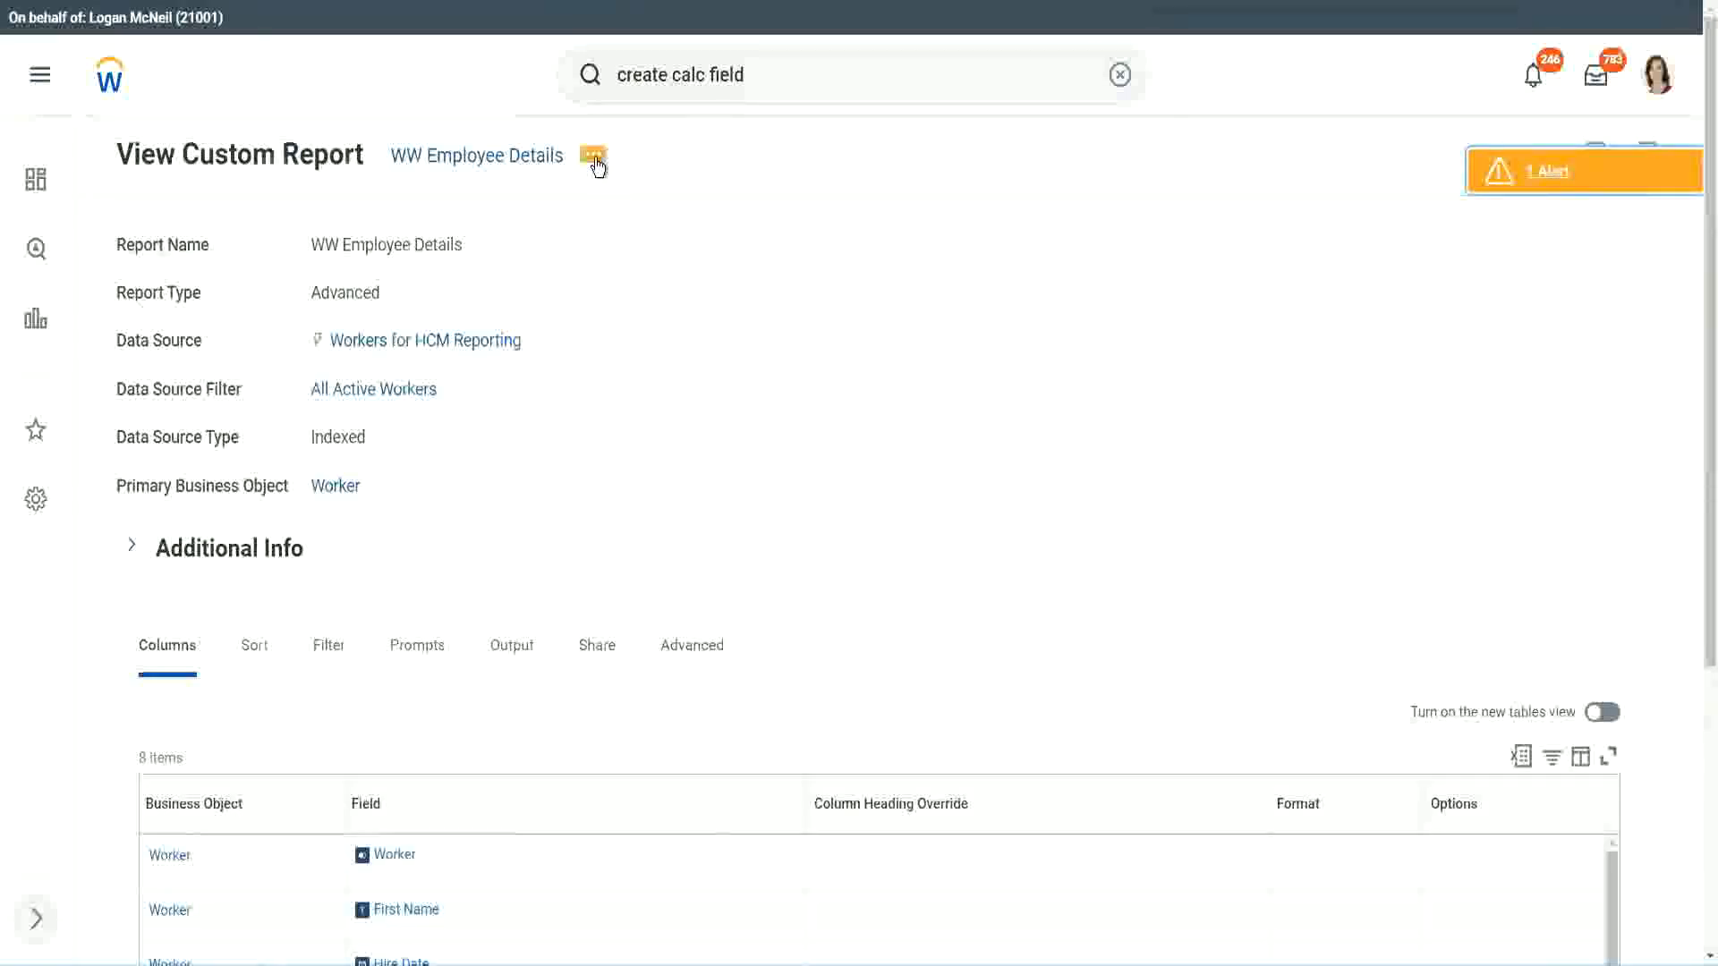
# Open the WW Employee Details report for editing and add a new Worker row at the end of its columns.
pyautogui.click(596, 161)
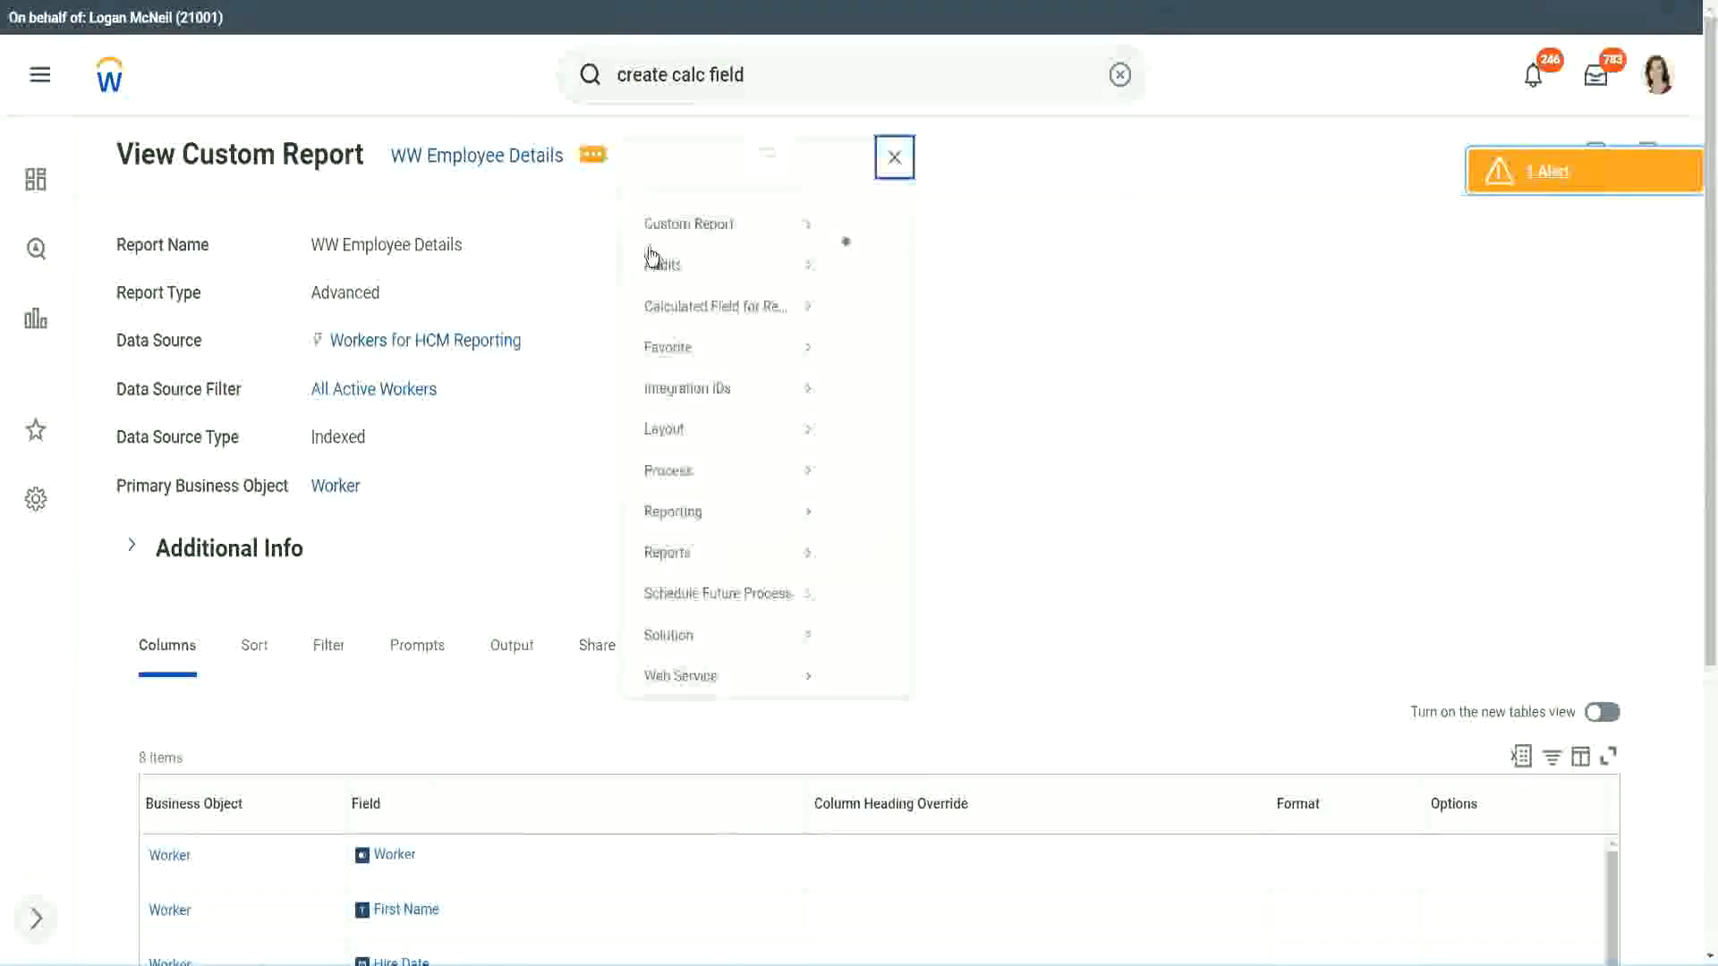
pyautogui.moveTo(702, 257)
pyautogui.click(864, 253)
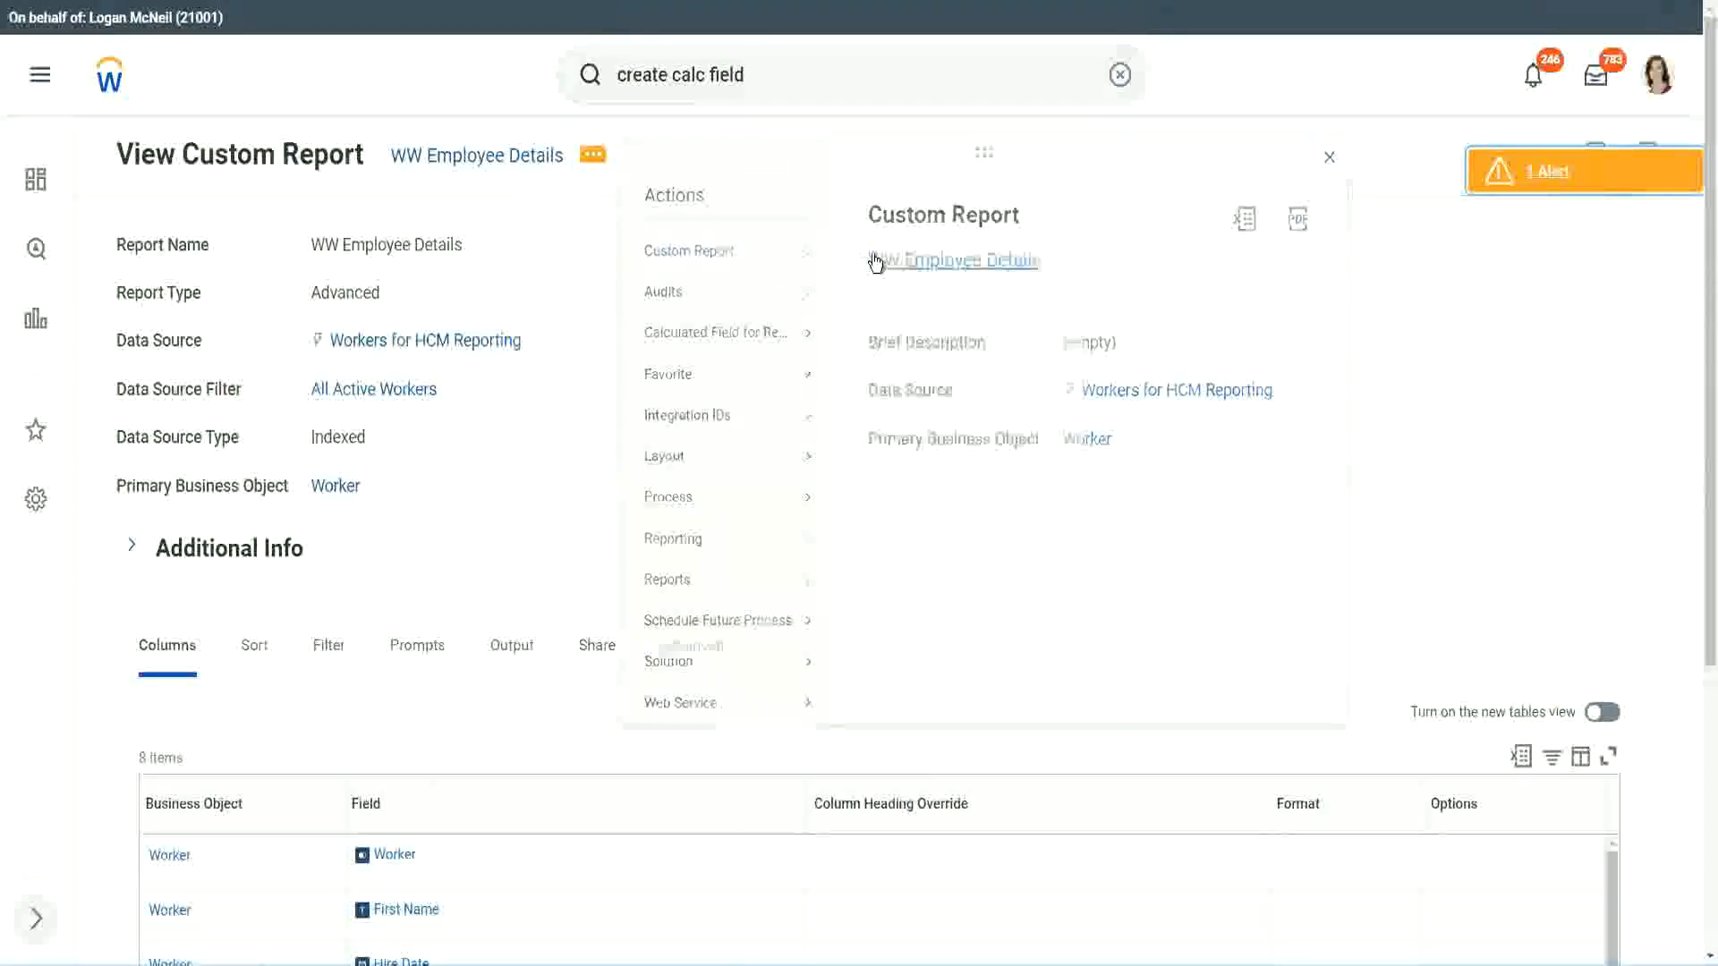
pyautogui.scroll(-5, 626, 384)
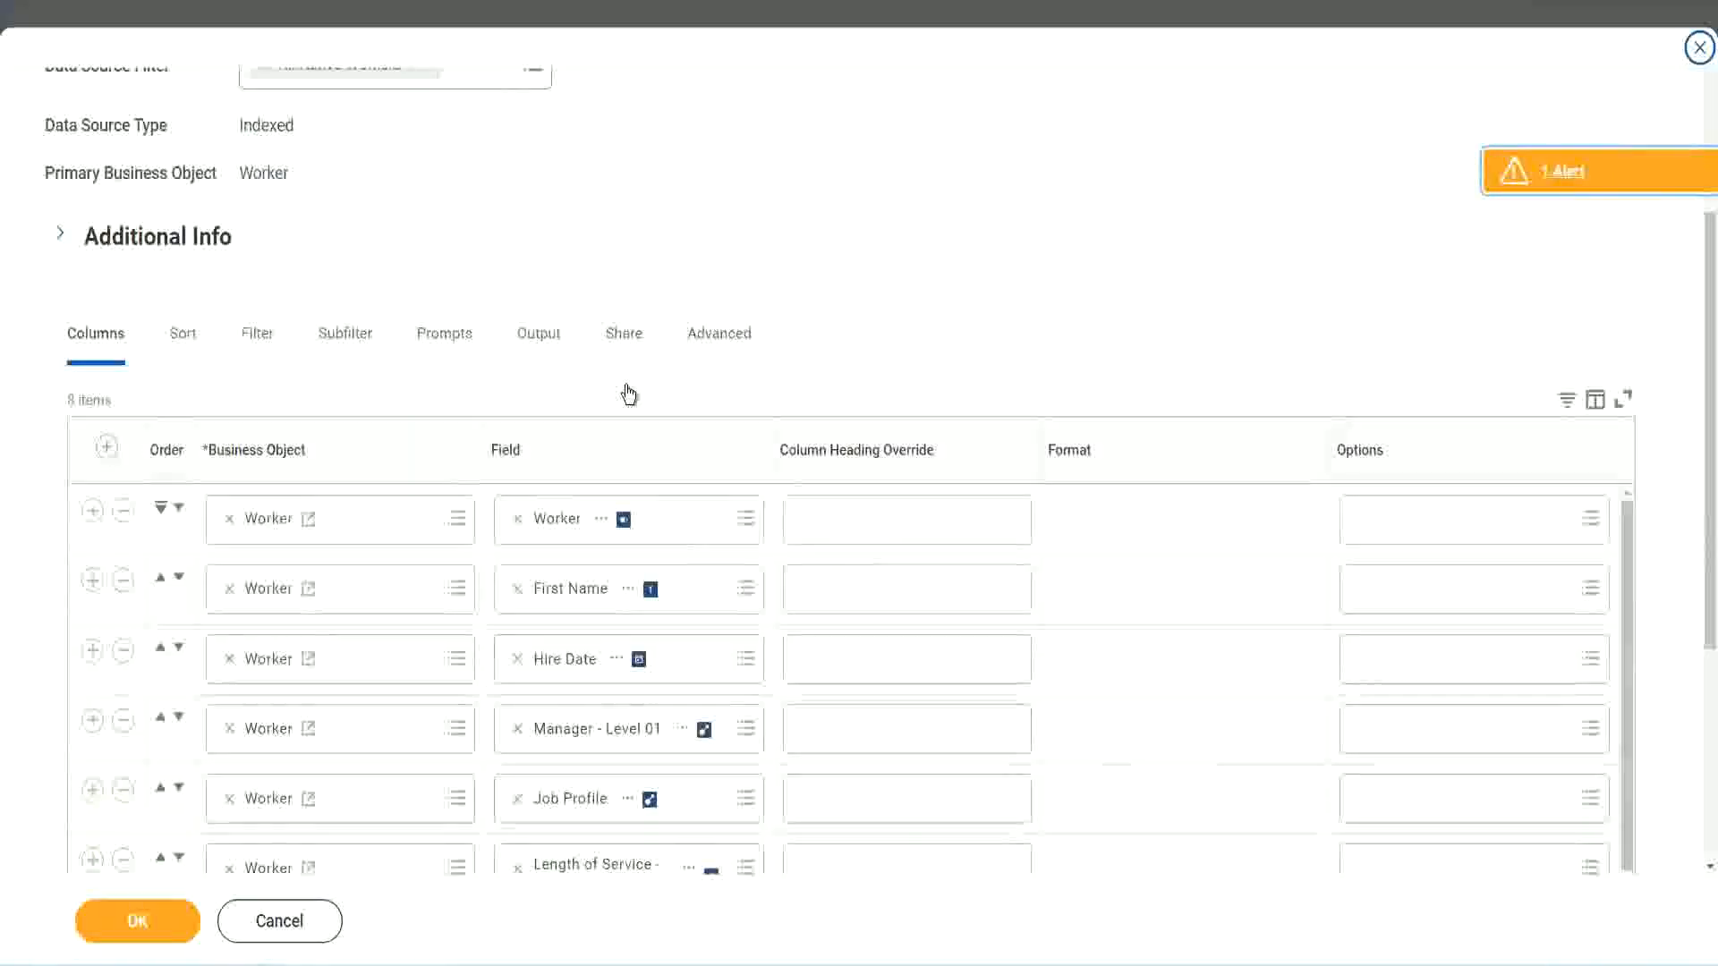
pyautogui.scroll(-2, 626, 392)
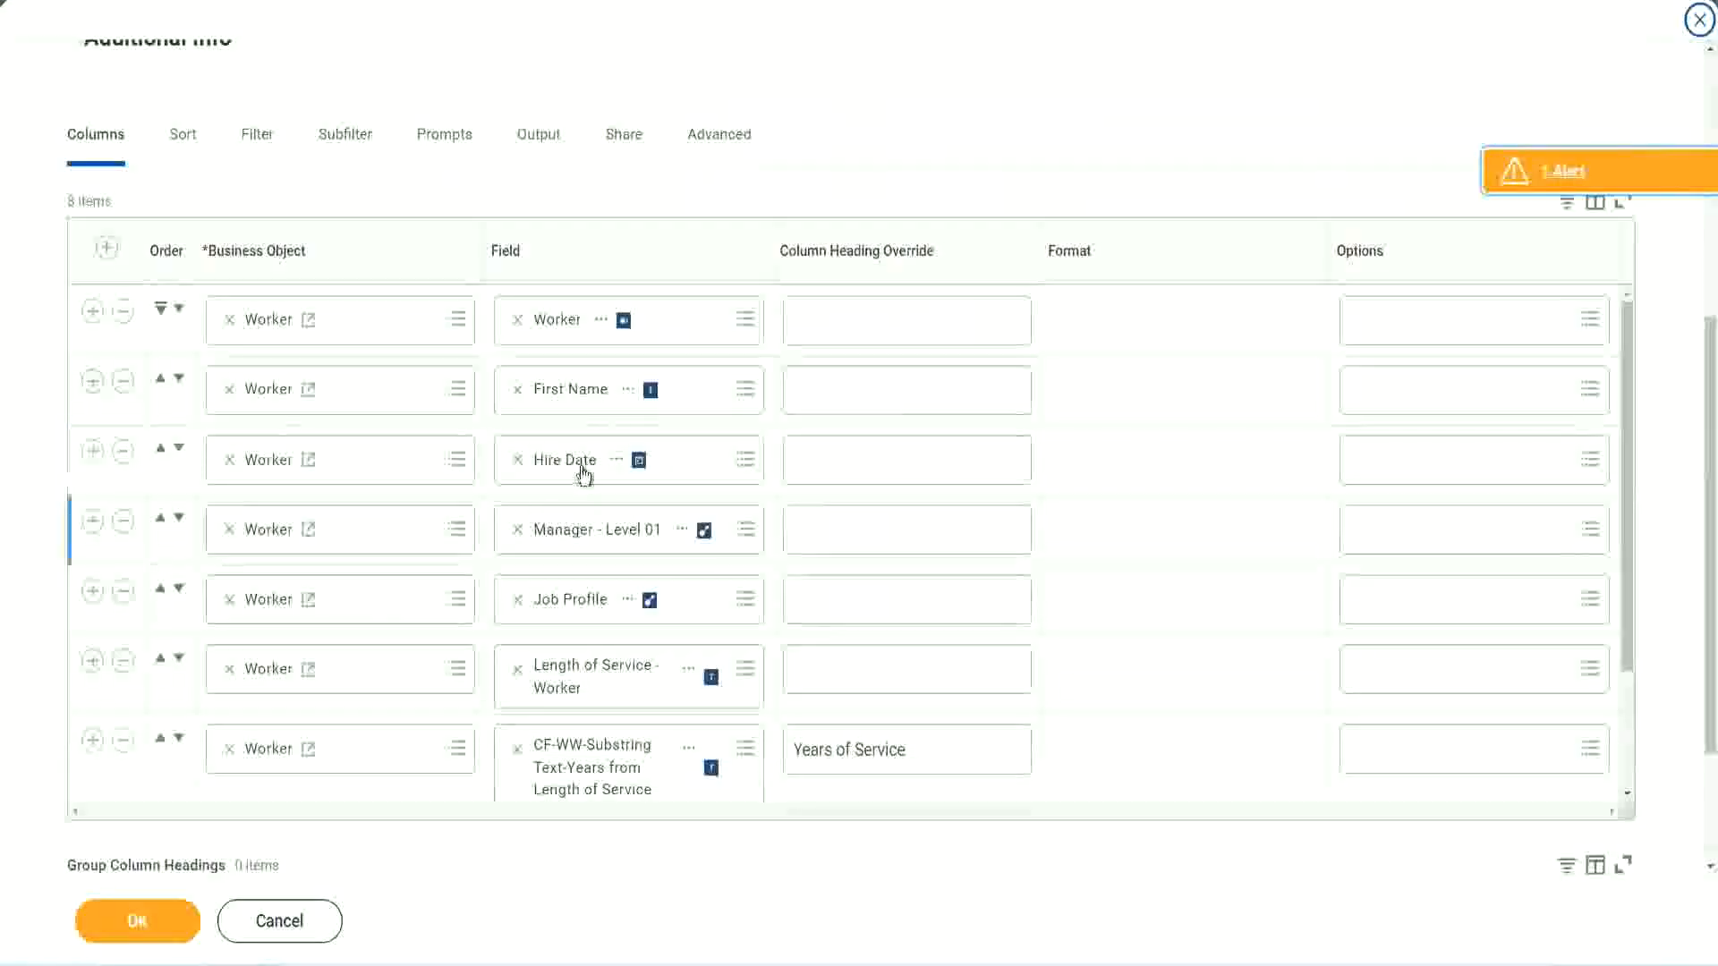
pyautogui.click(92, 742)
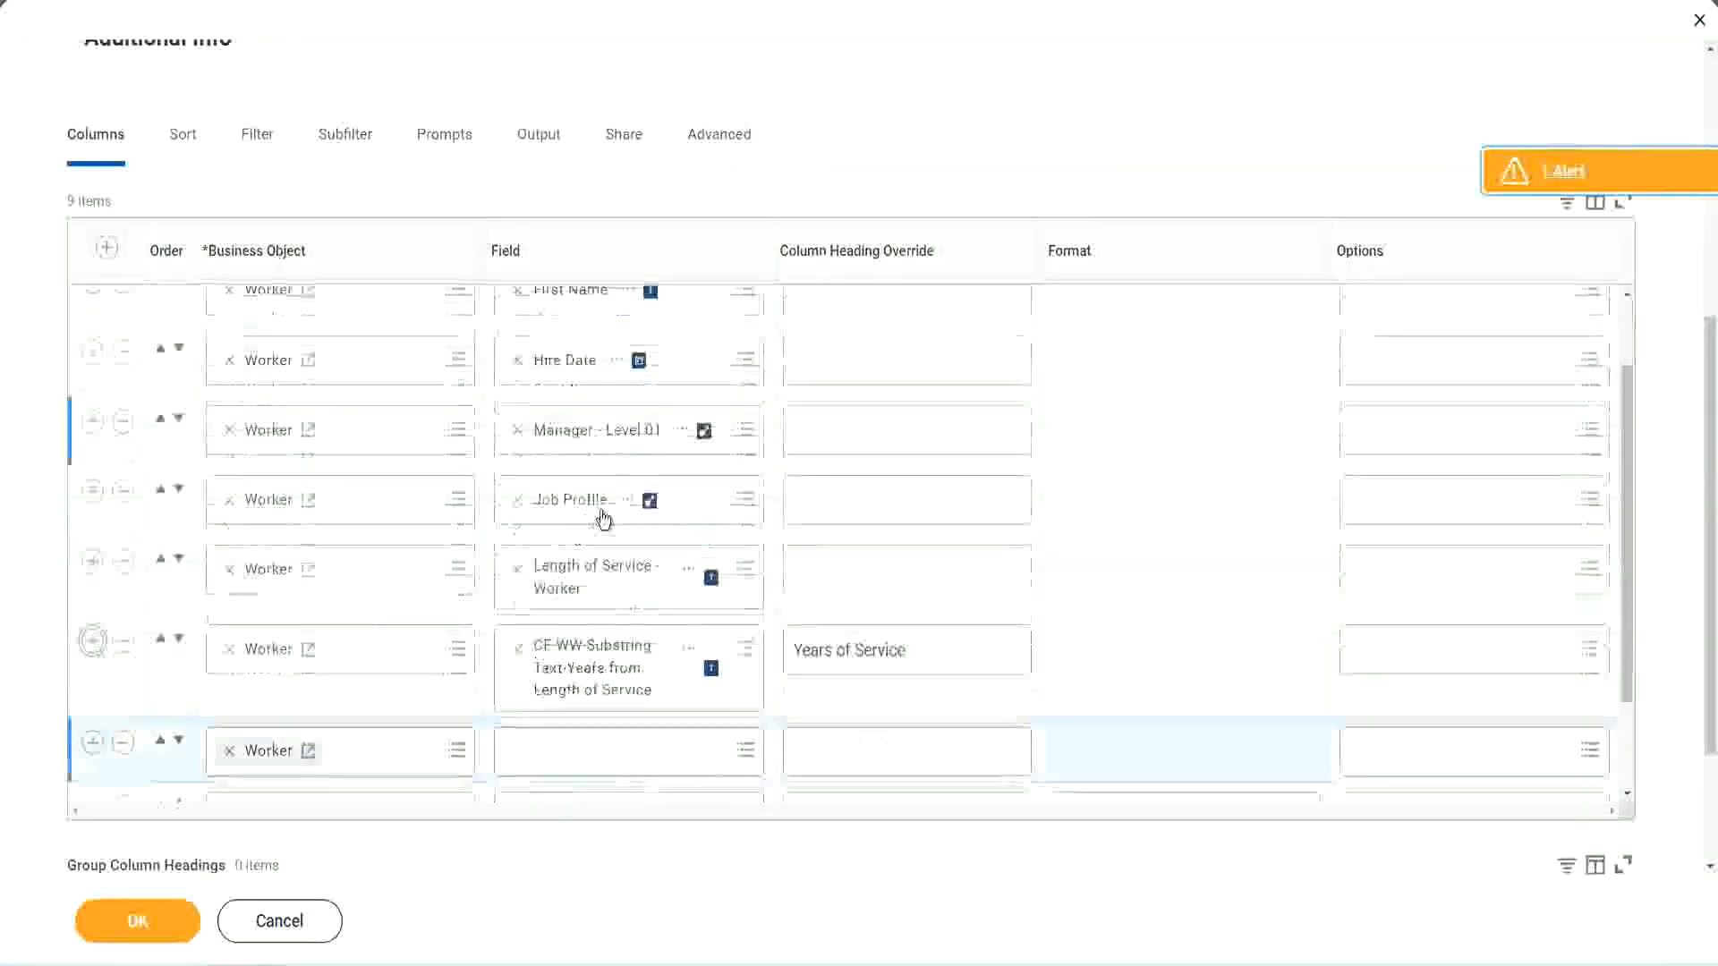
pyautogui.scroll(-4, 603, 519)
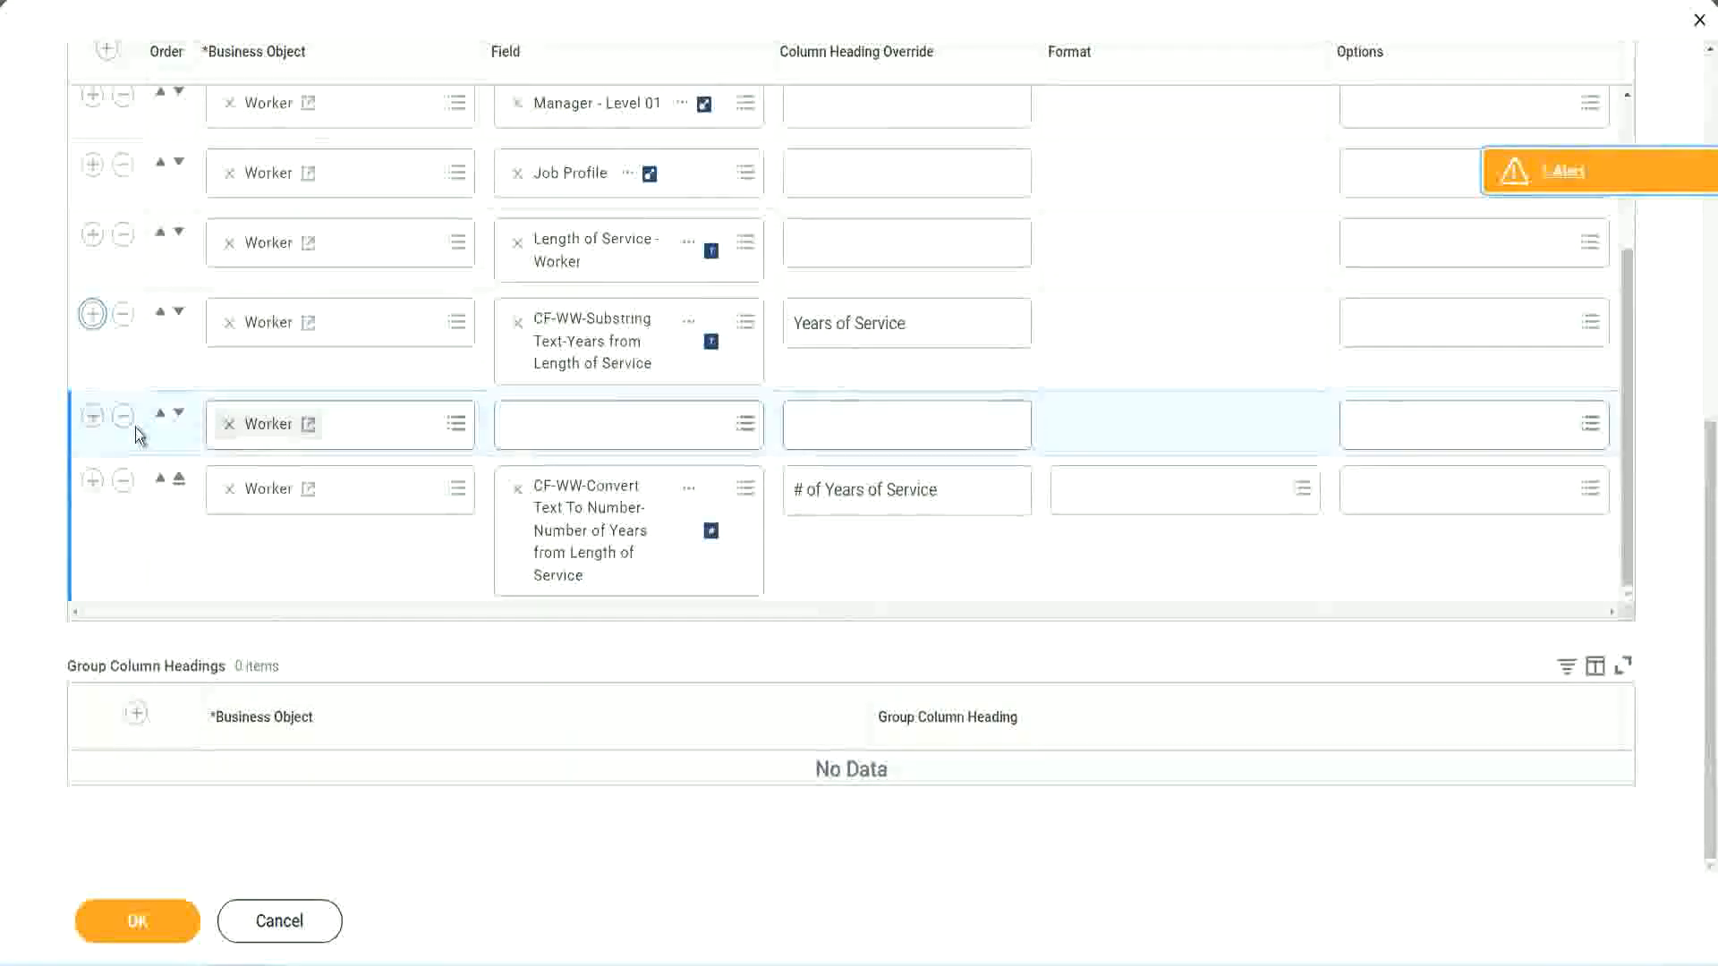
pyautogui.click(179, 415)
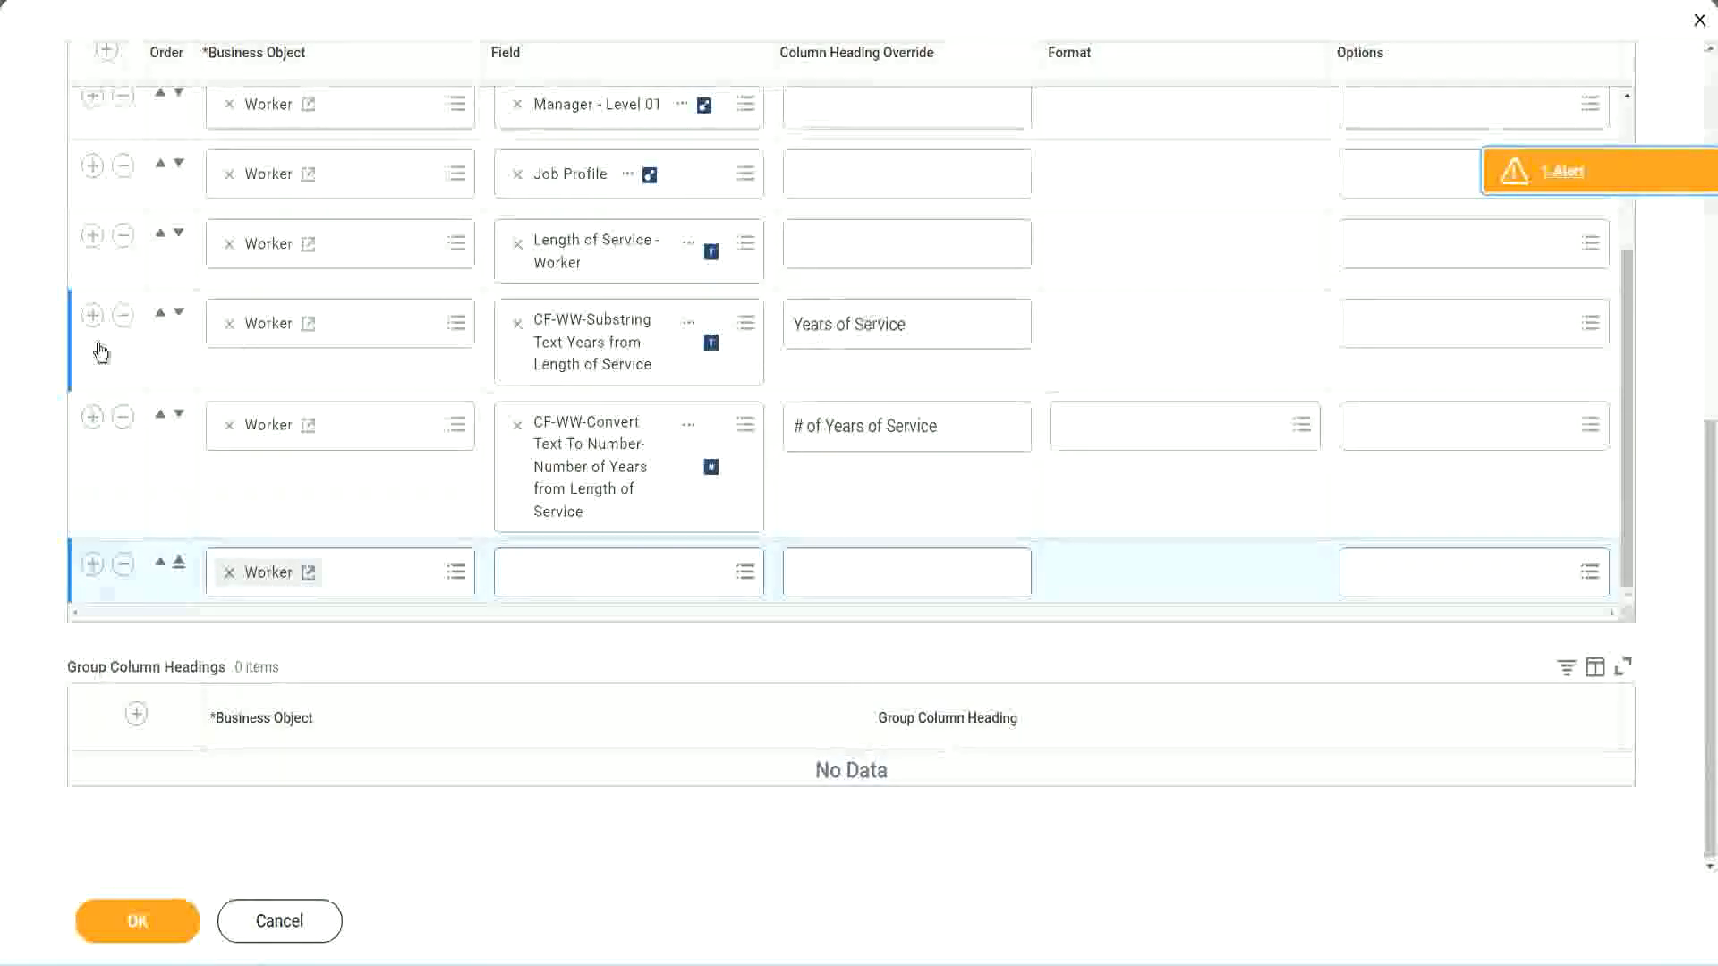
# Remove the Years of Service column and set the new row's field to CF-WW-Eval Exp-Derive Experience Bands from Years of Service.
pyautogui.click(122, 317)
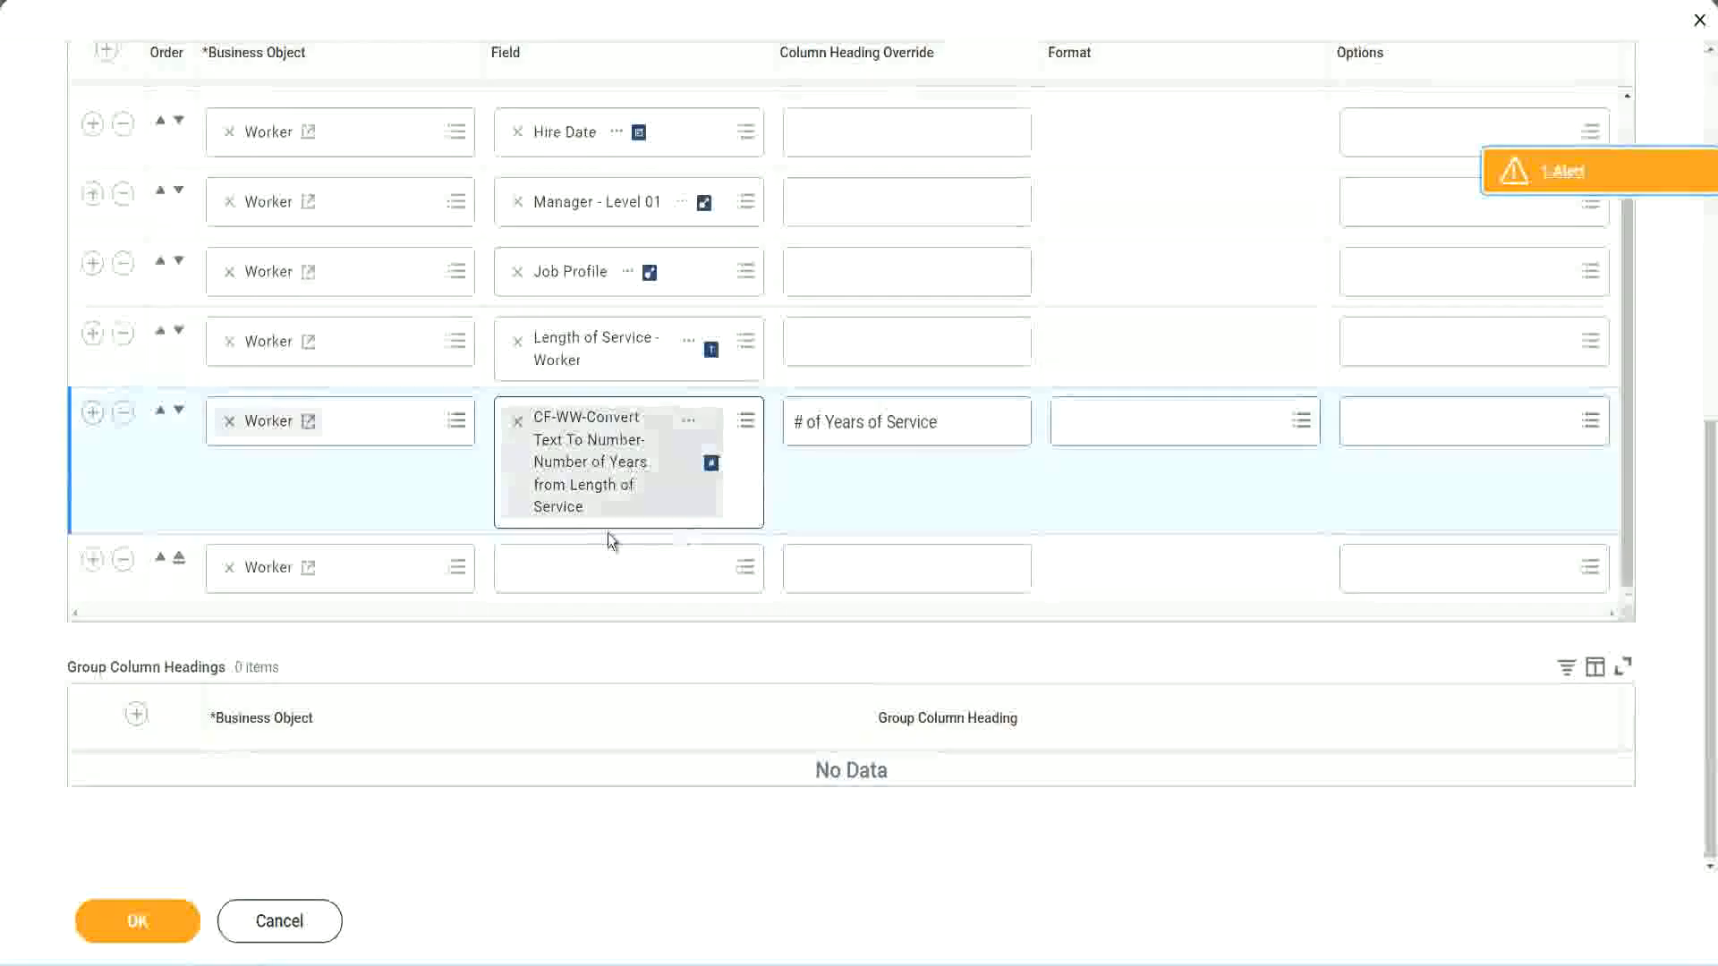
pyautogui.click(561, 573)
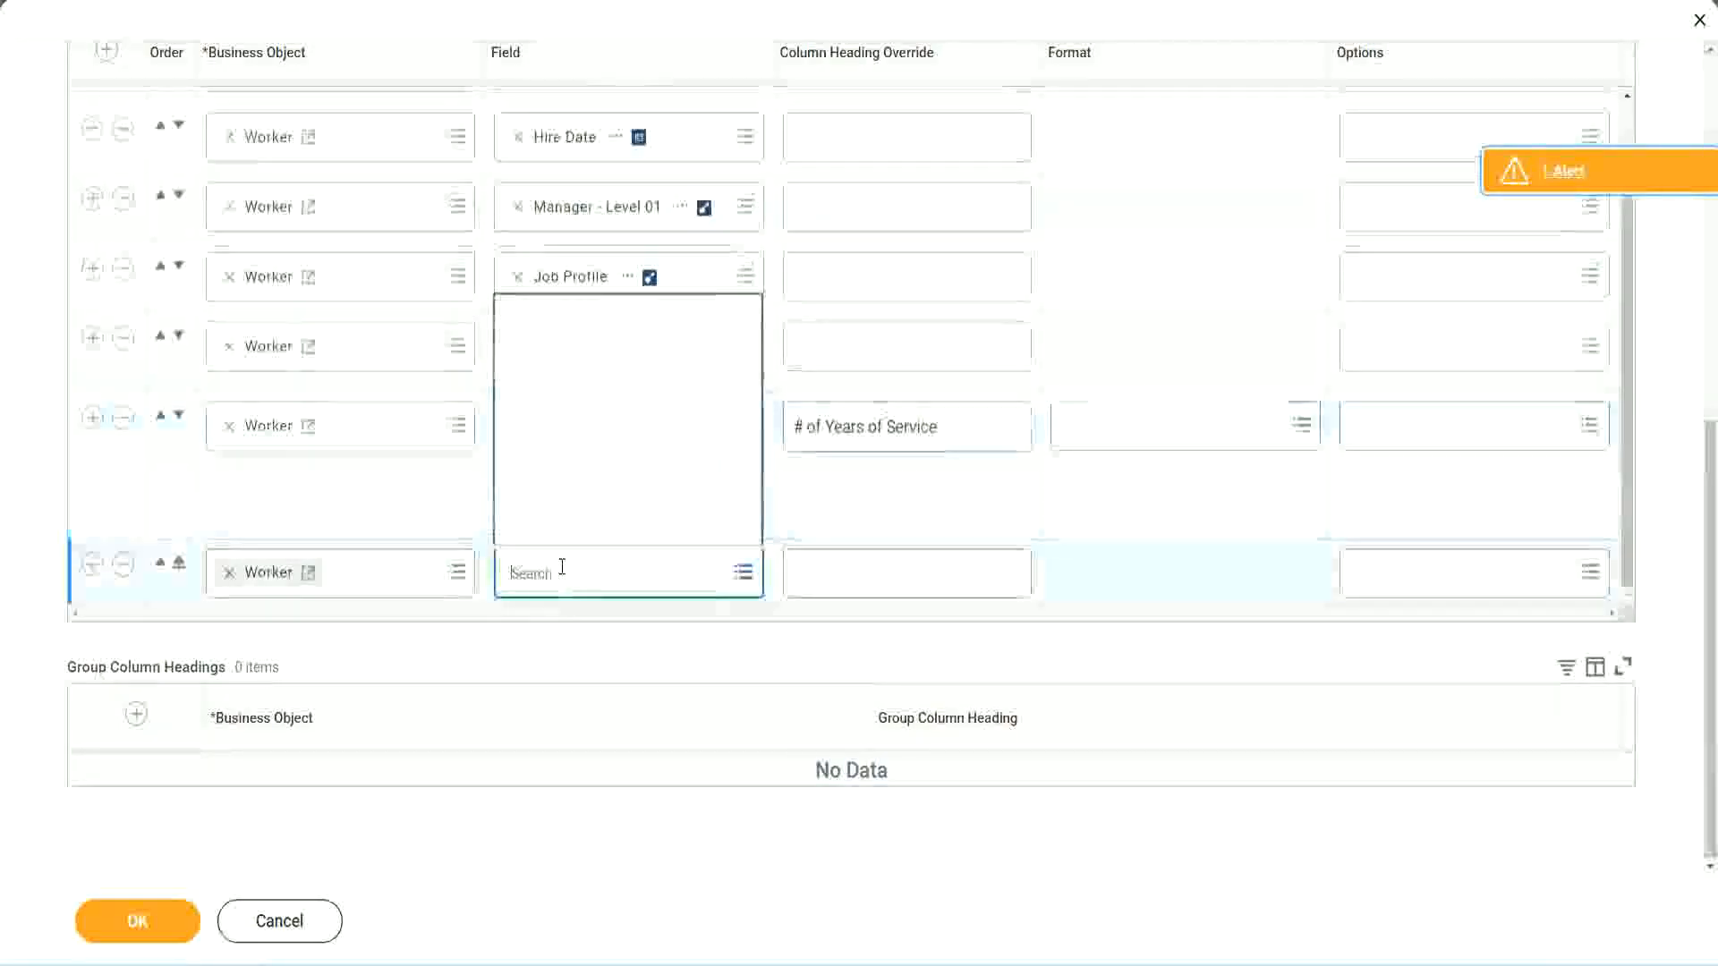
pyautogui.hotkey('ctrl', 'v')
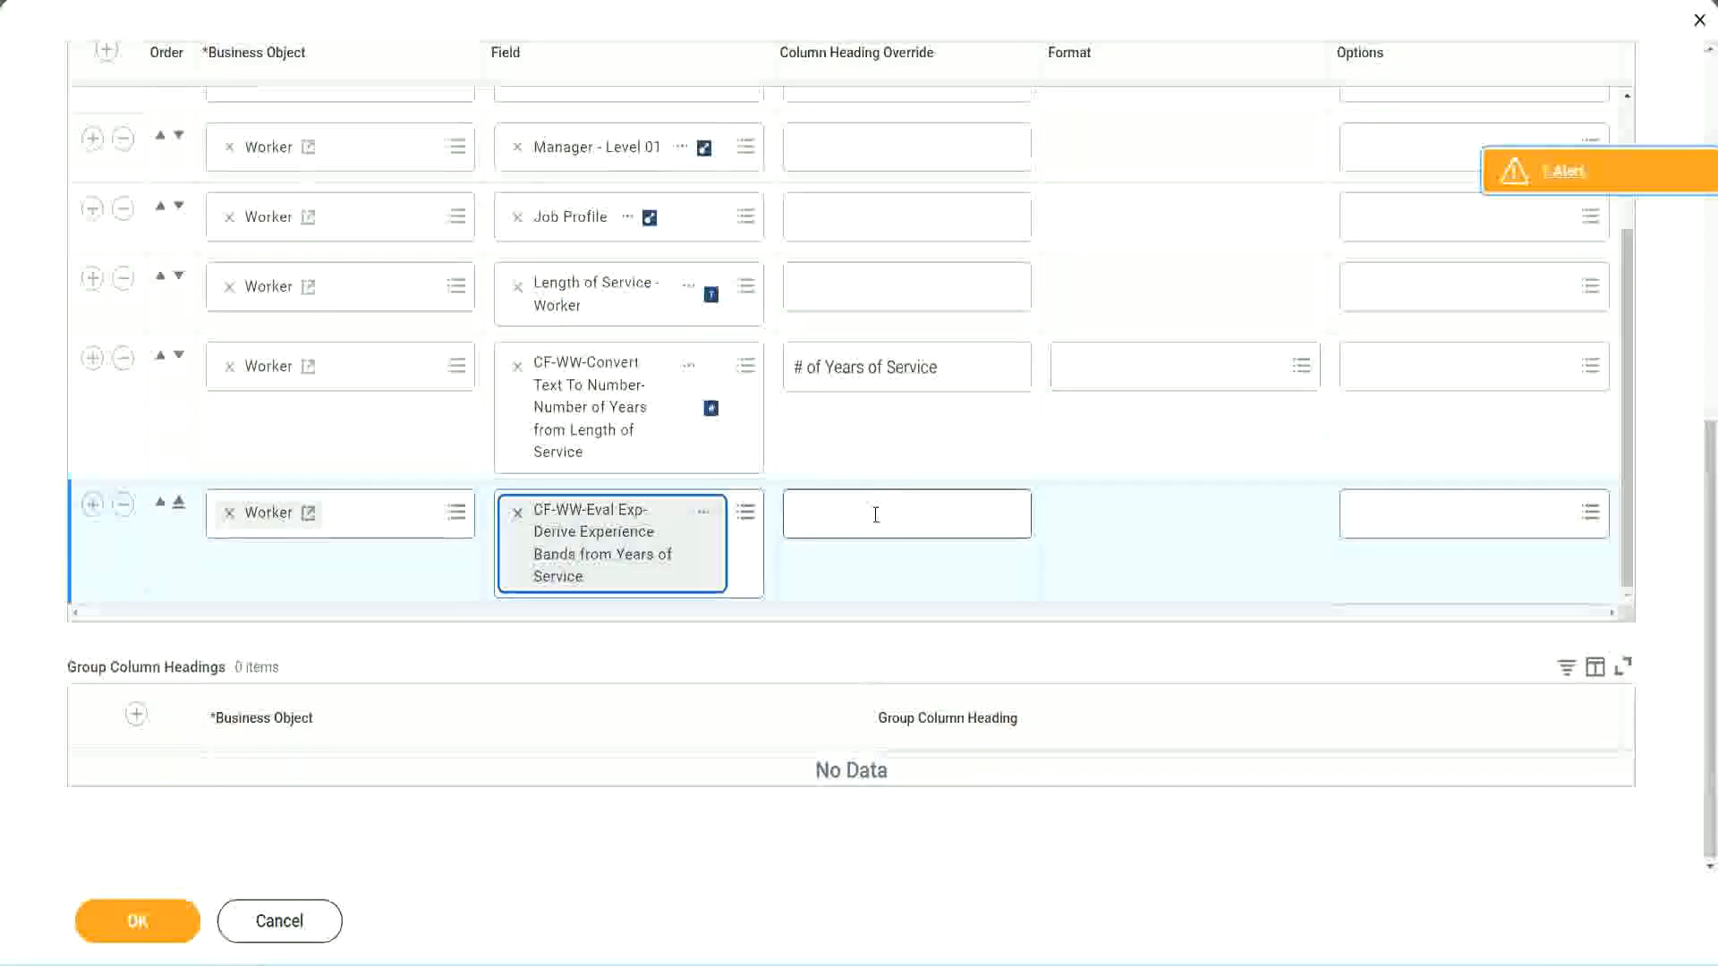
# Override the new column's heading with Experience Bands and save the report definition.
pyautogui.click(876, 516)
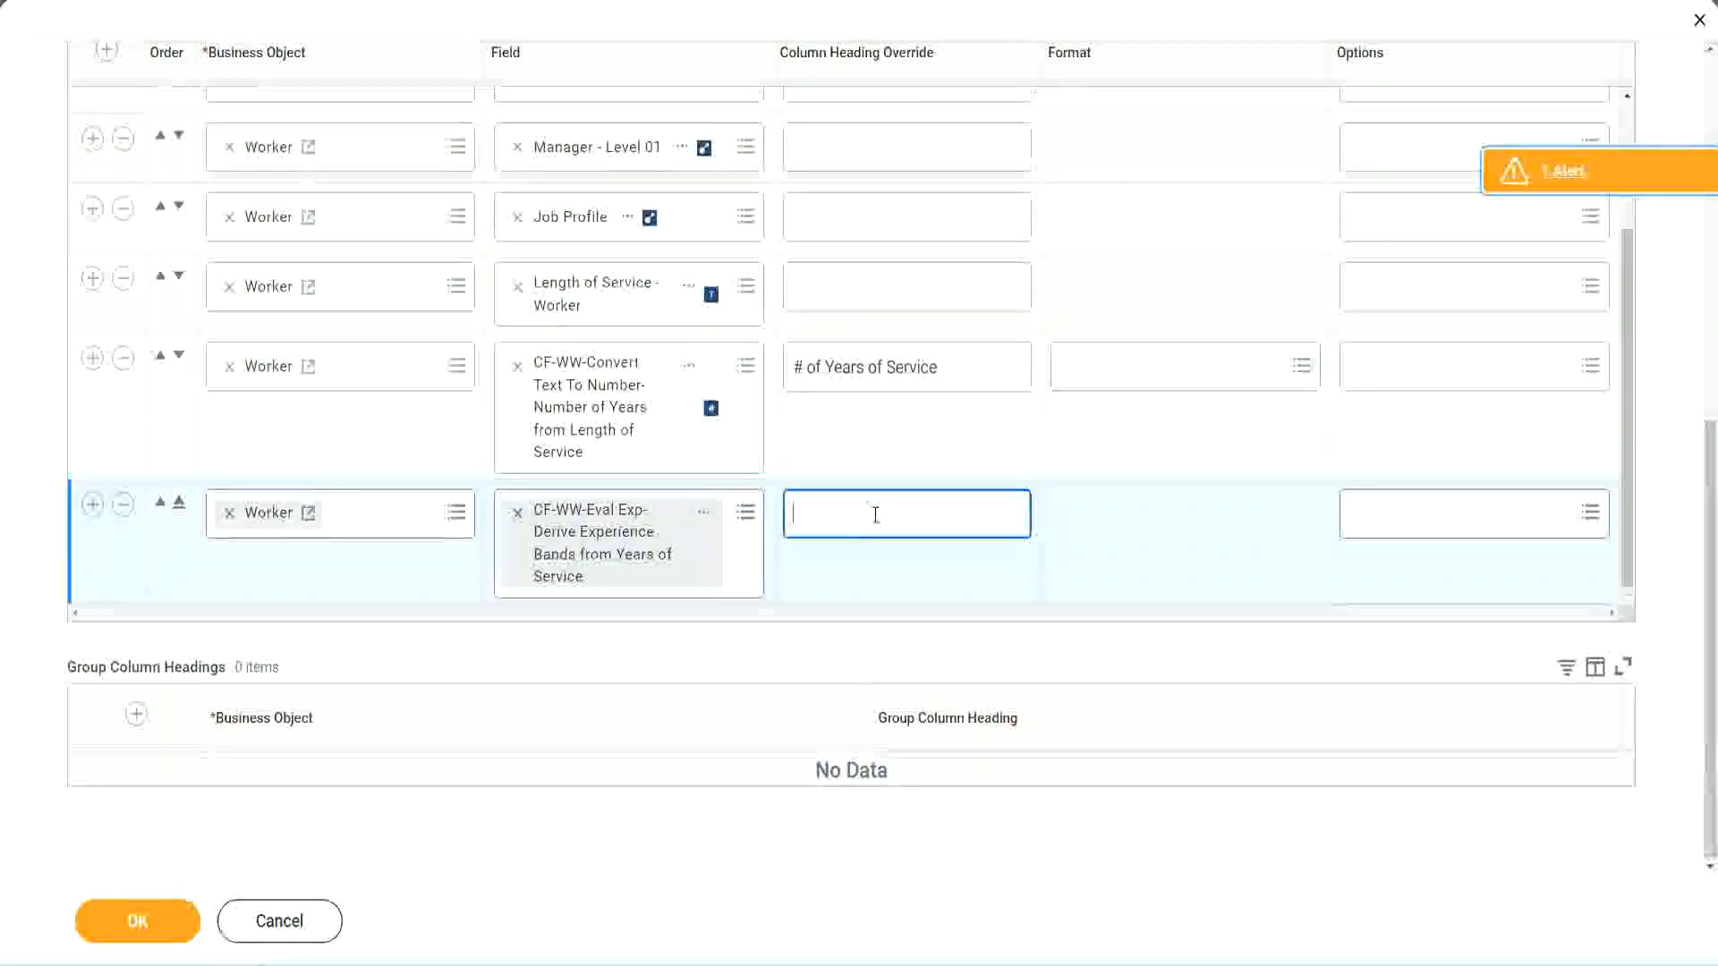
pyautogui.write('Exper')
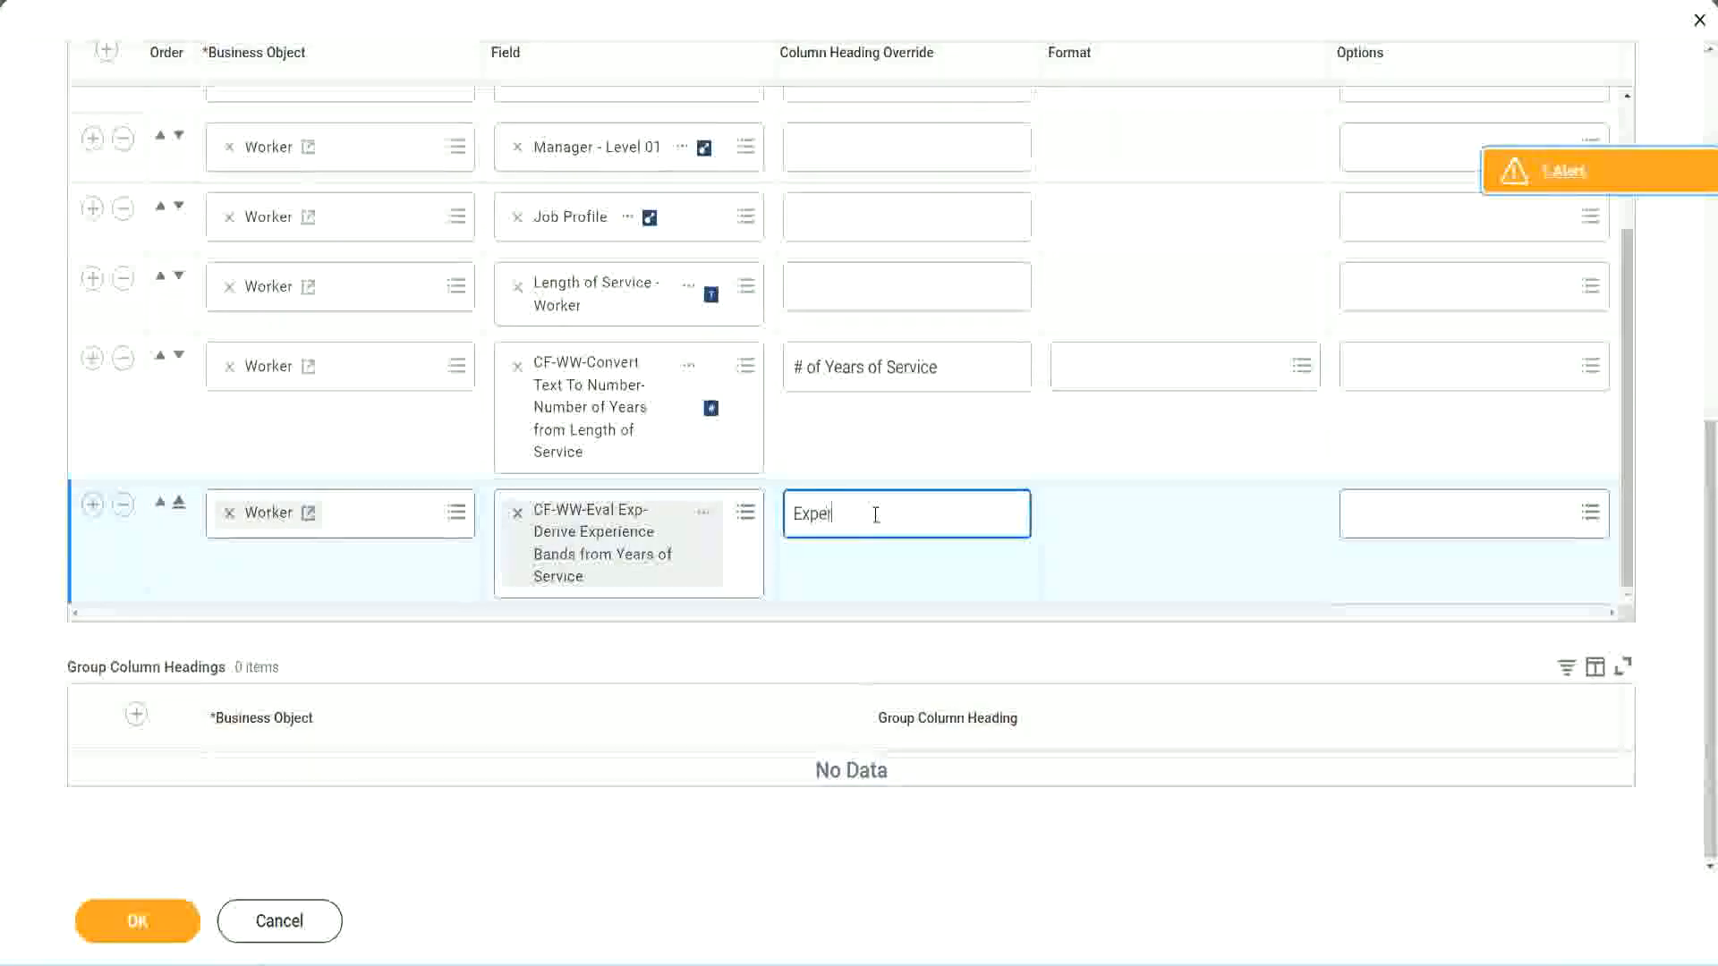
pyautogui.write('ience B')
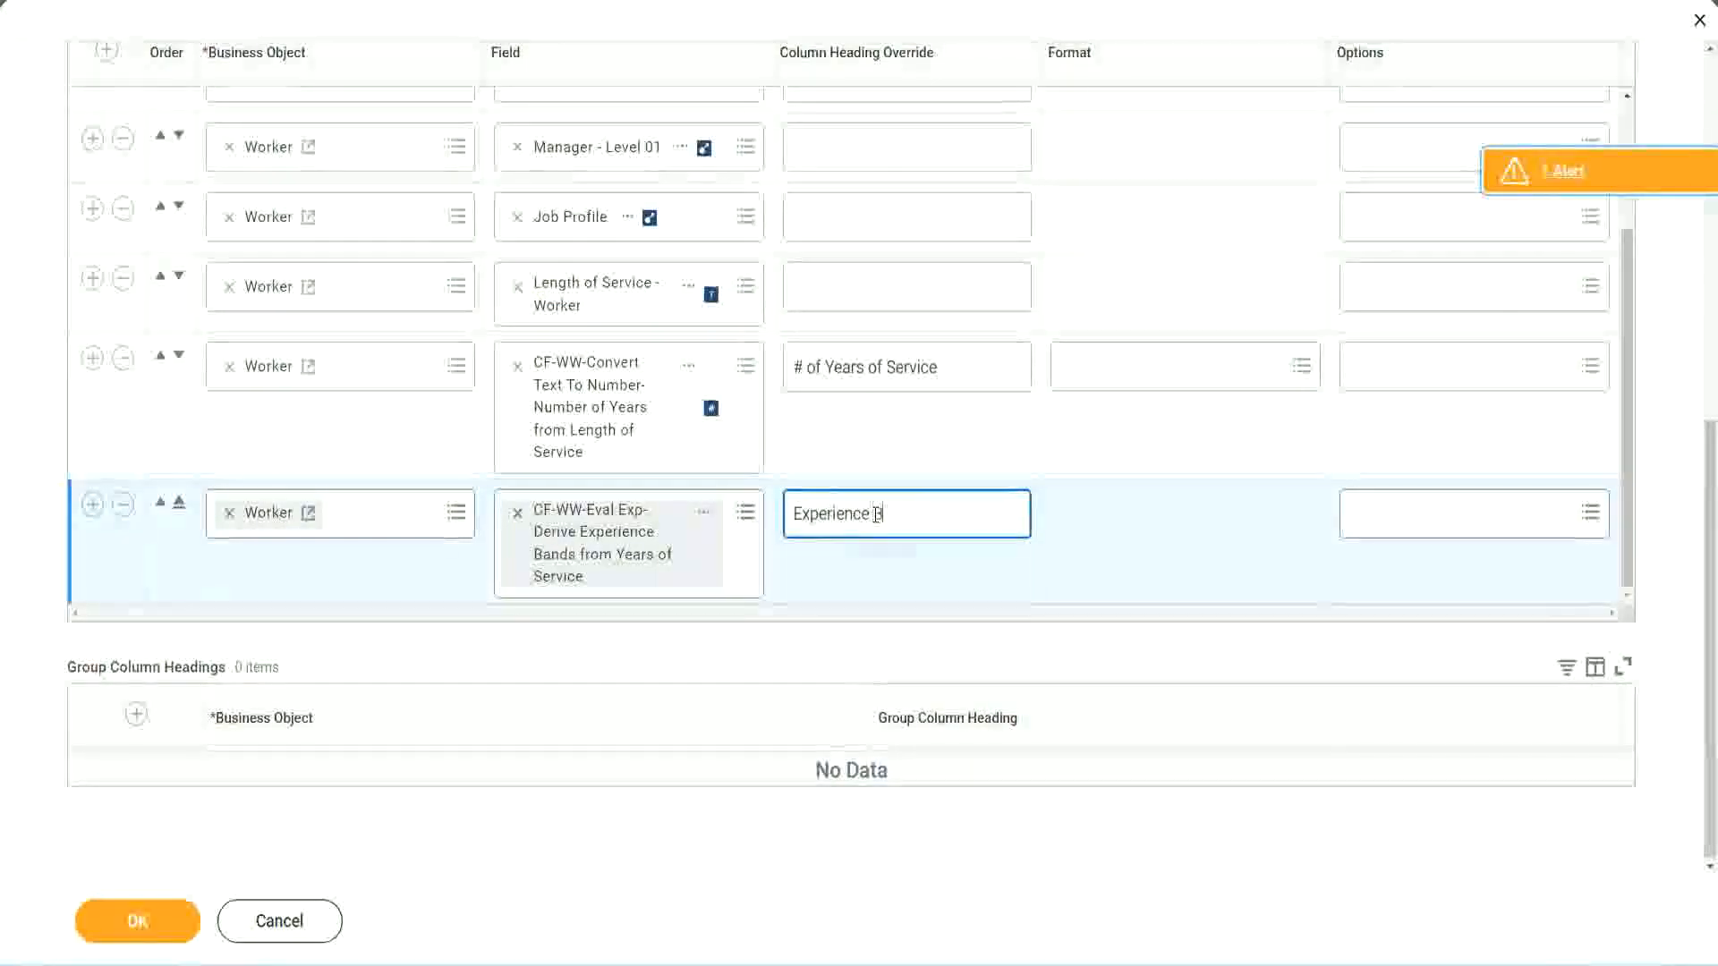
pyautogui.write('ands')
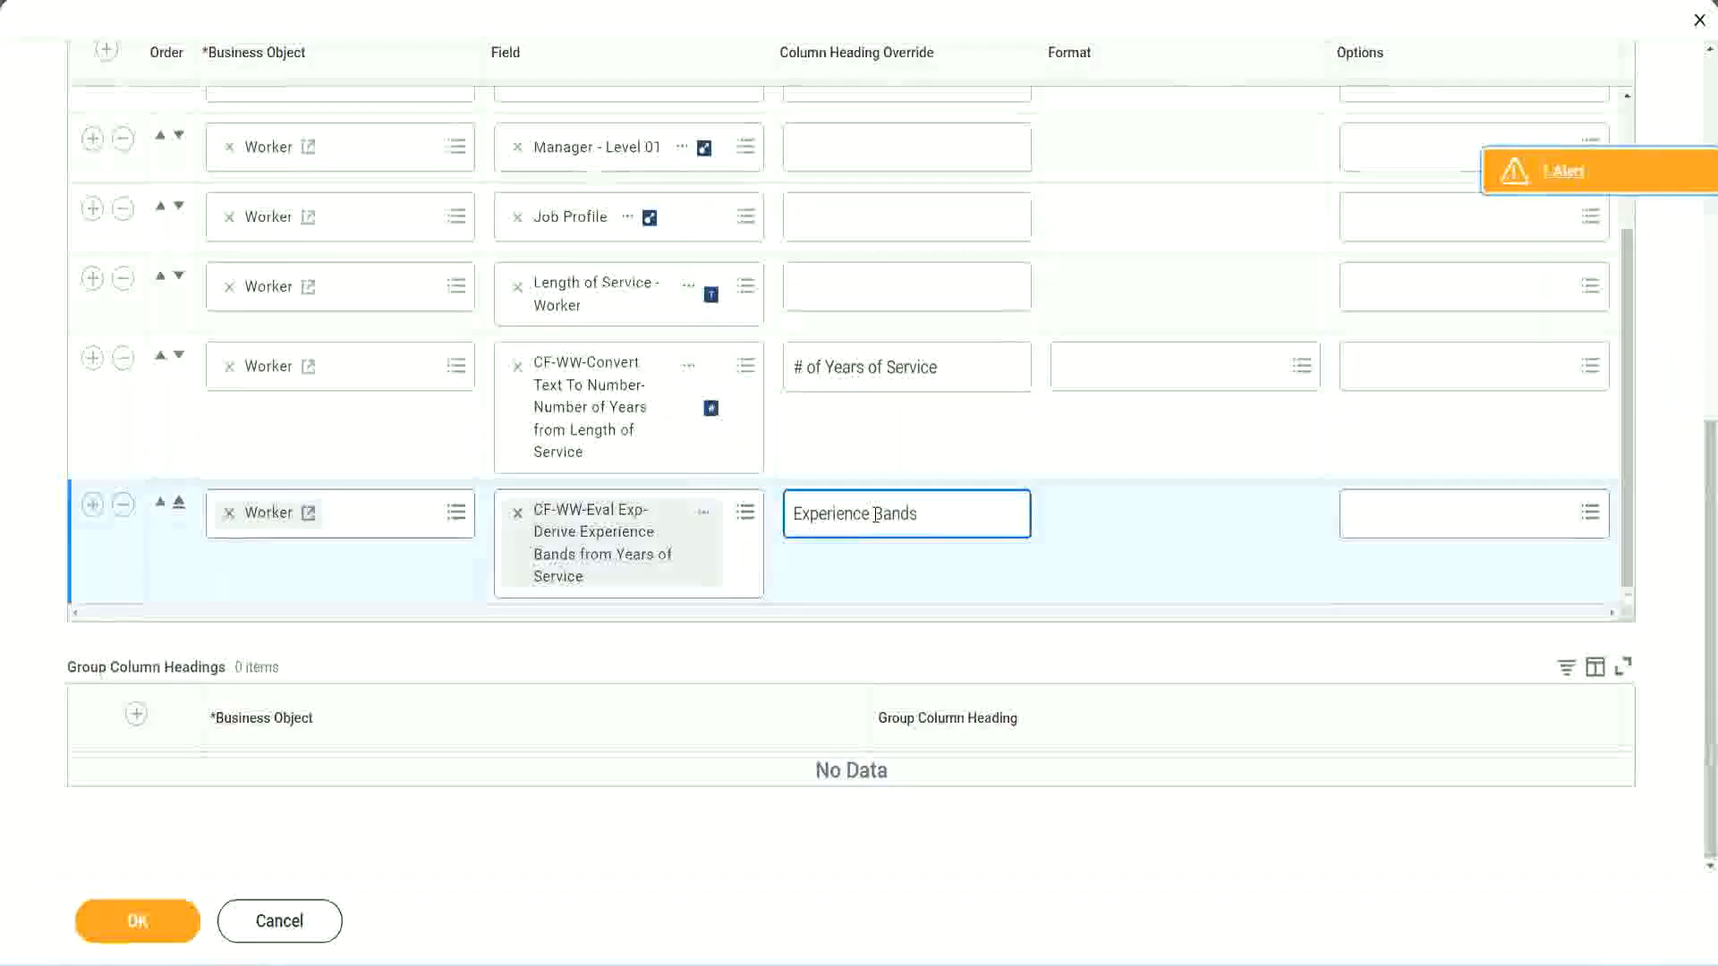
pyautogui.click(166, 925)
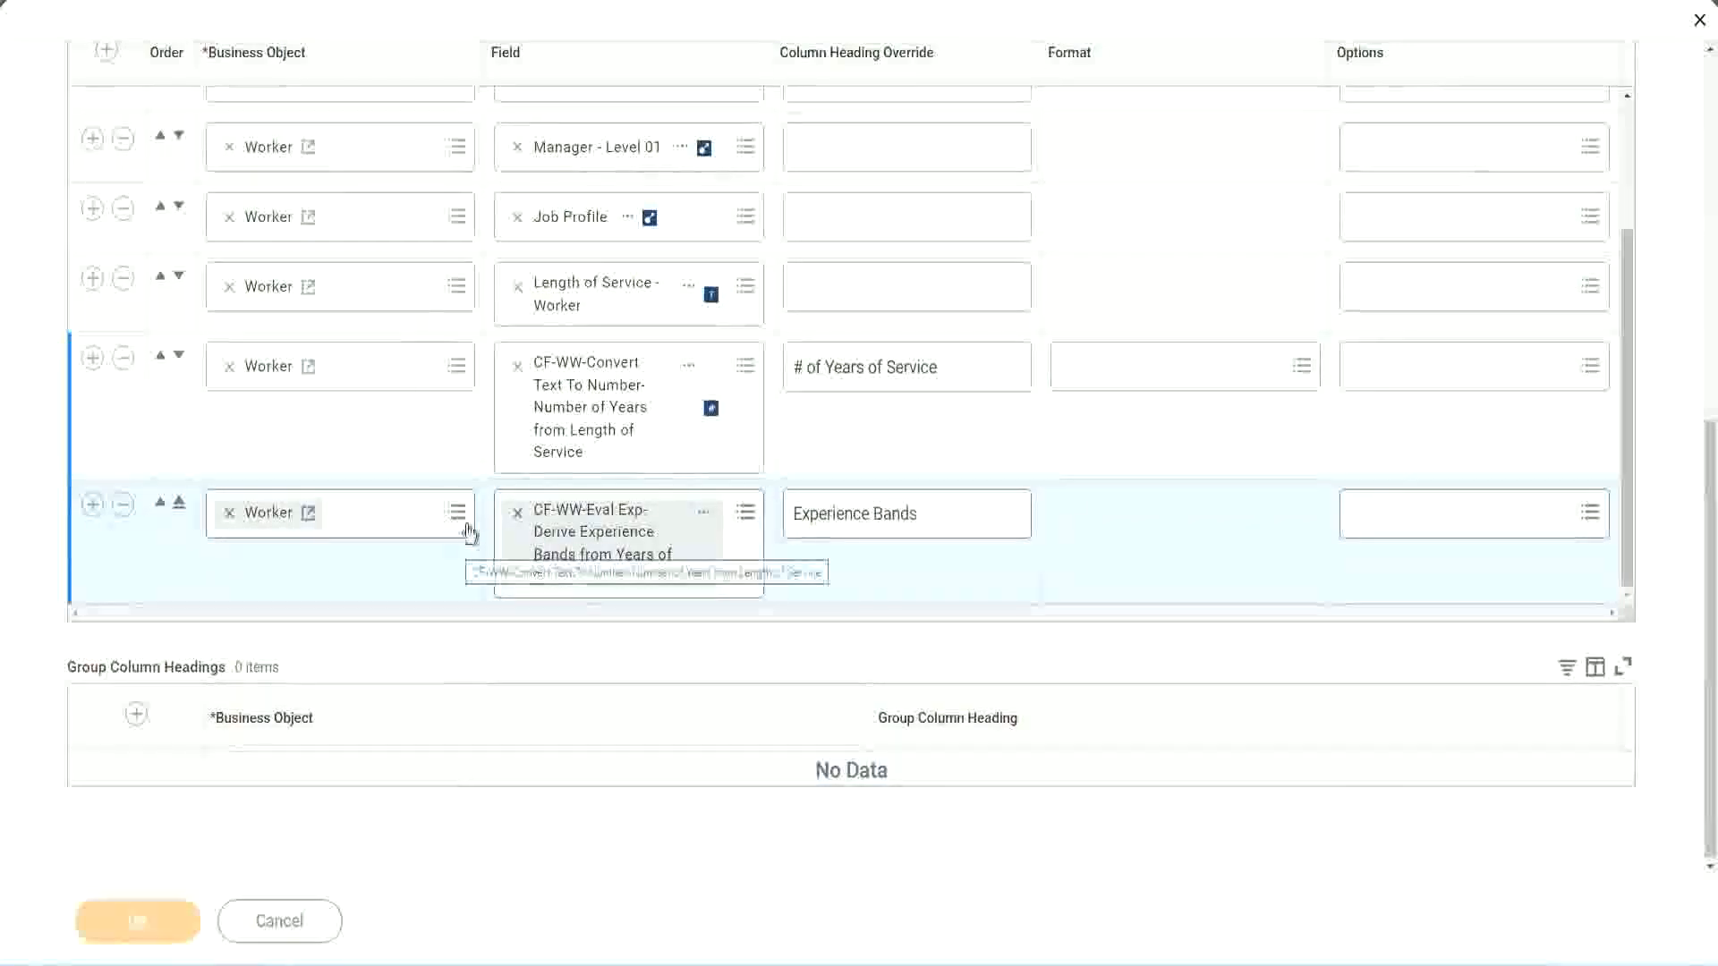
# Run the WW Employee Details report with the worker type prompts left blank.
pyautogui.scroll(-5, 448, 671)
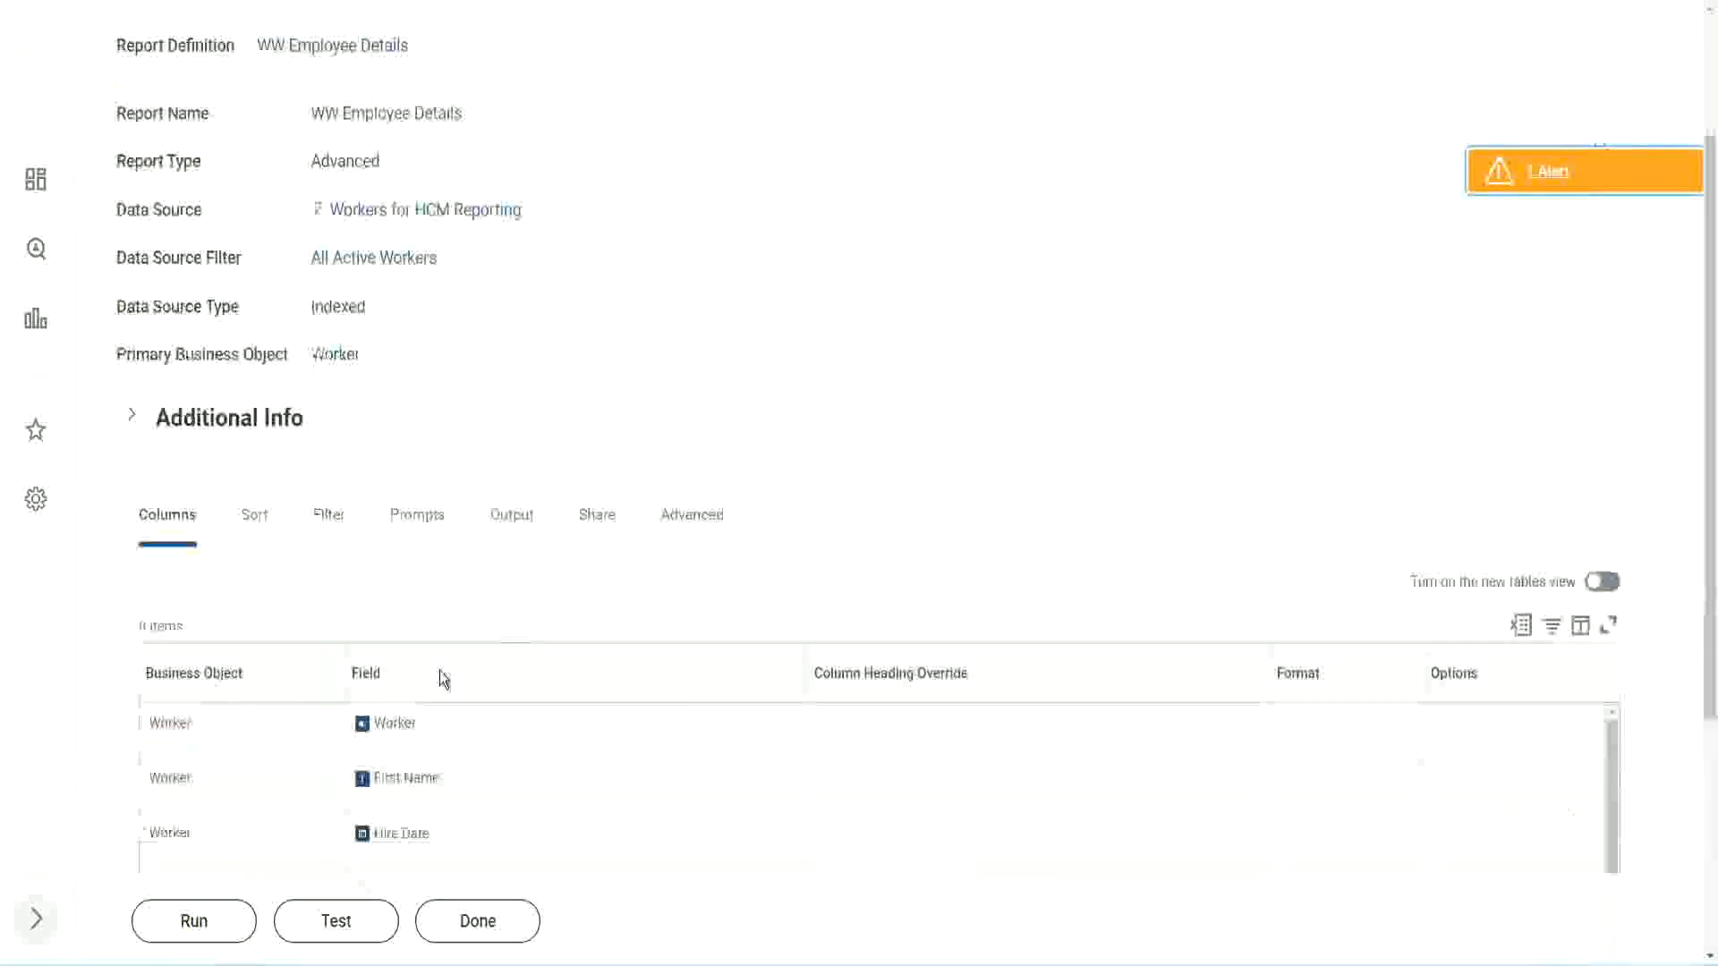
pyautogui.click(193, 921)
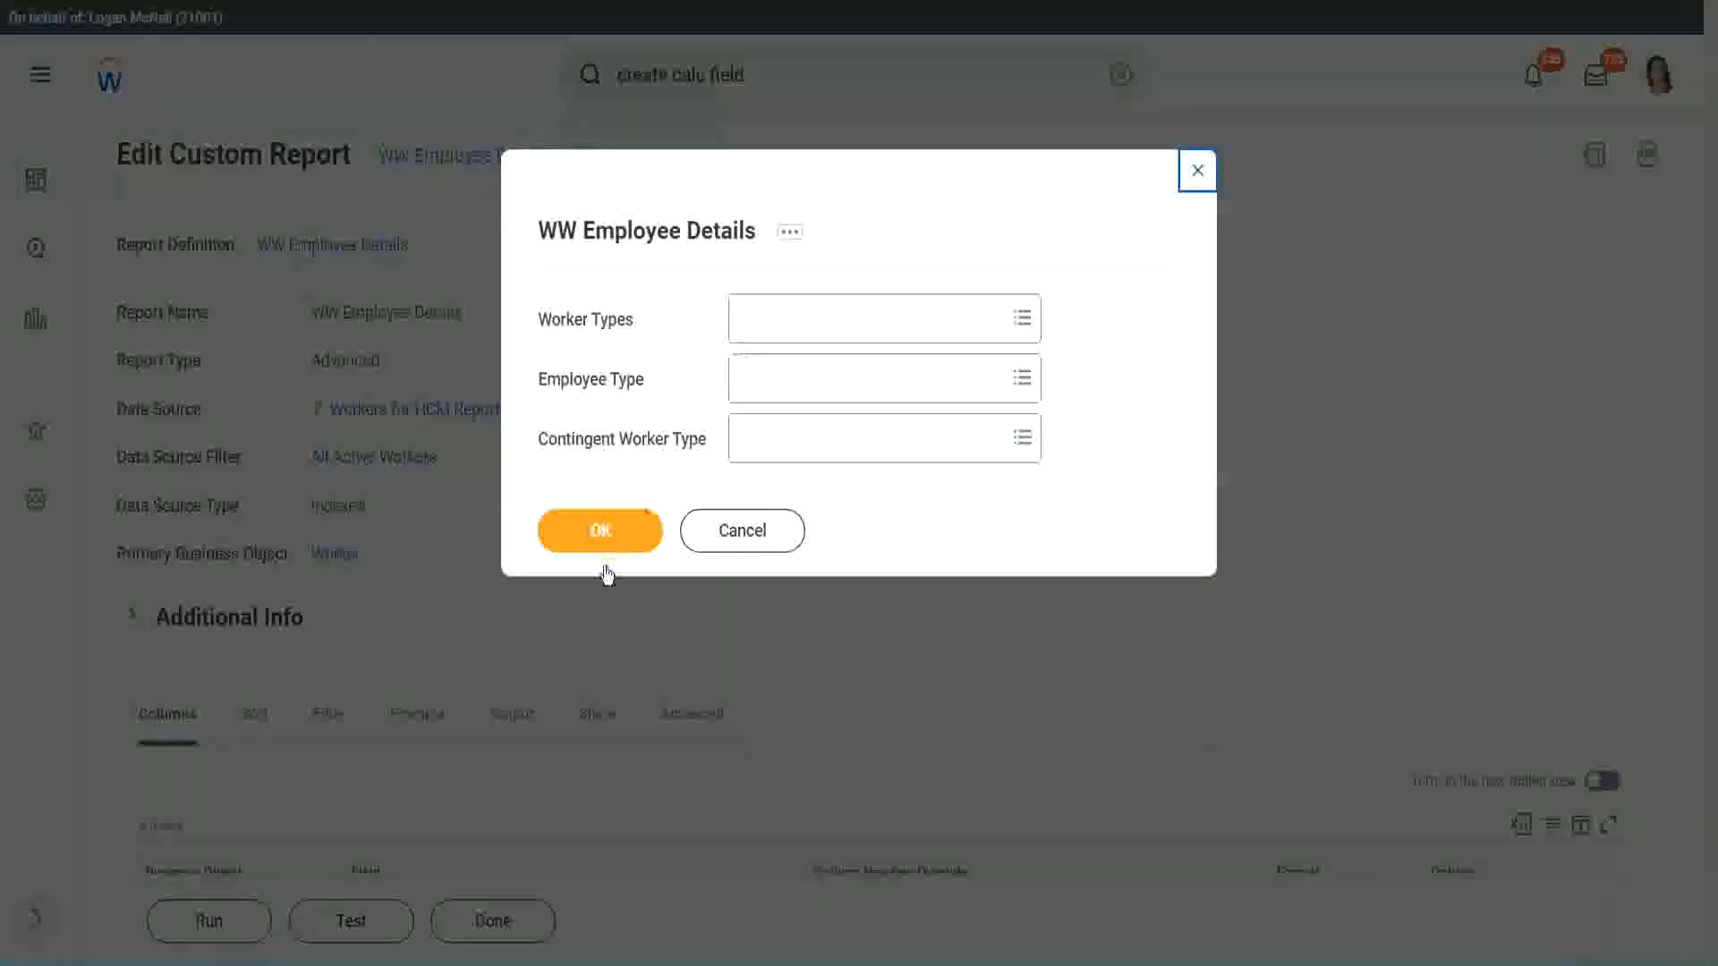
pyautogui.click(631, 517)
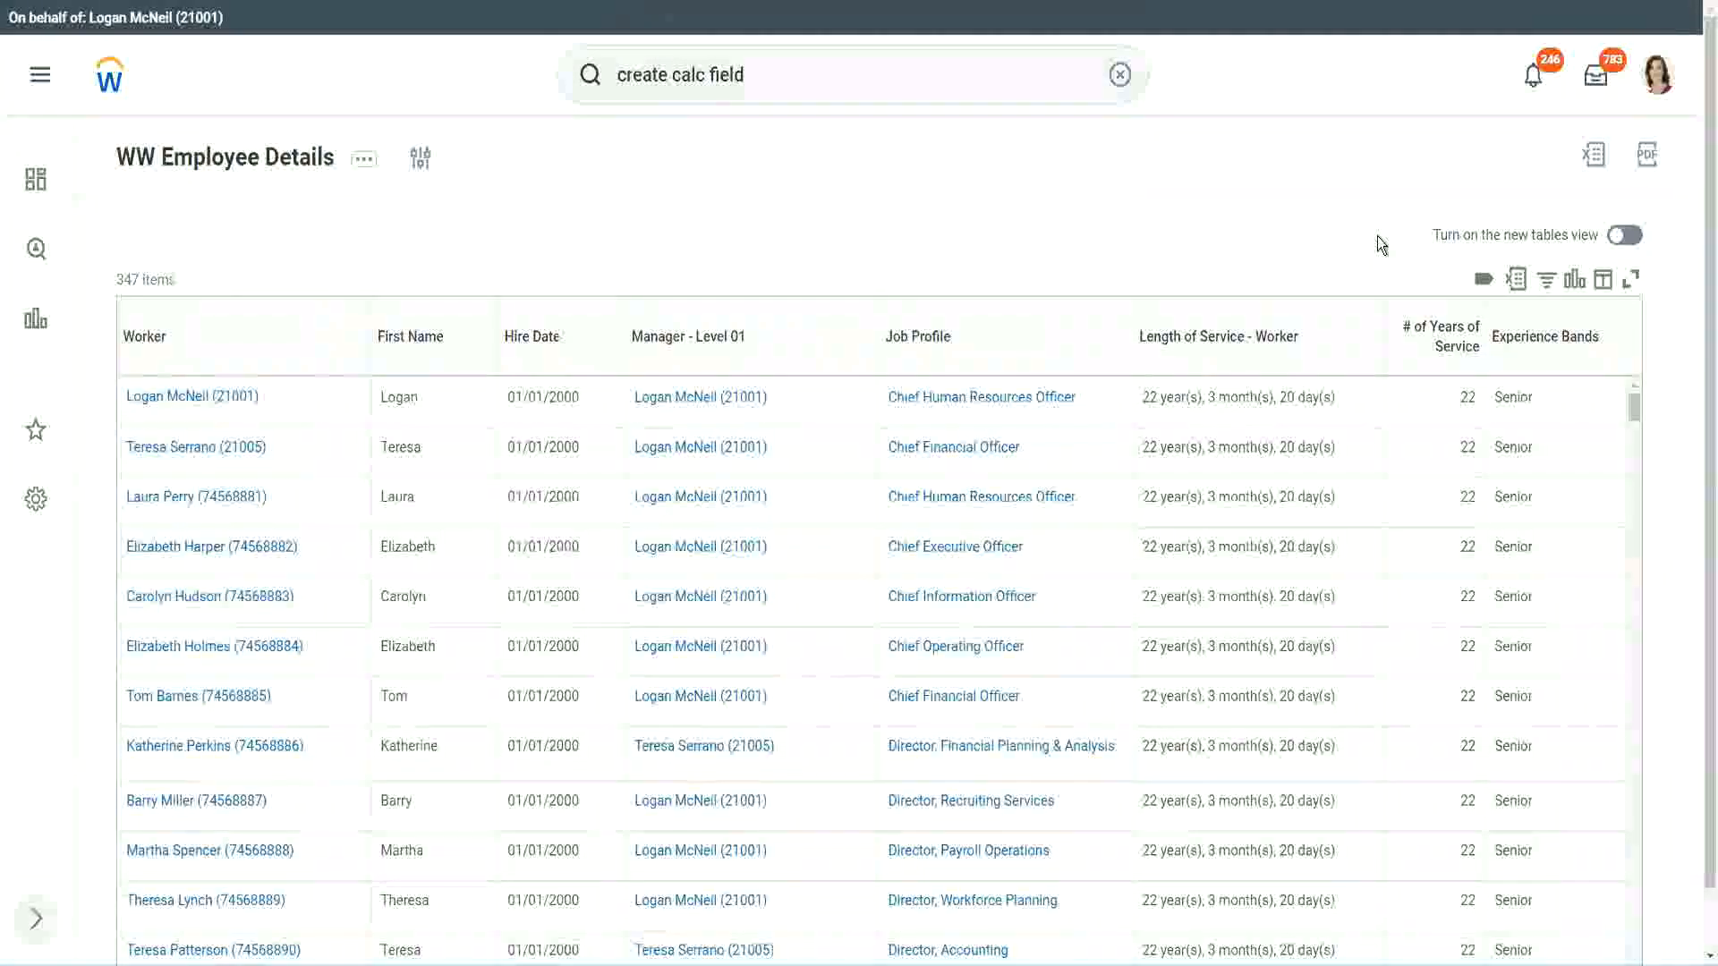
# Compare the first worker's years of service and experience band with the 16 - 30 years Senior rule in the Notepad++ notes.
pyautogui.scroll(-1, 1379, 240)
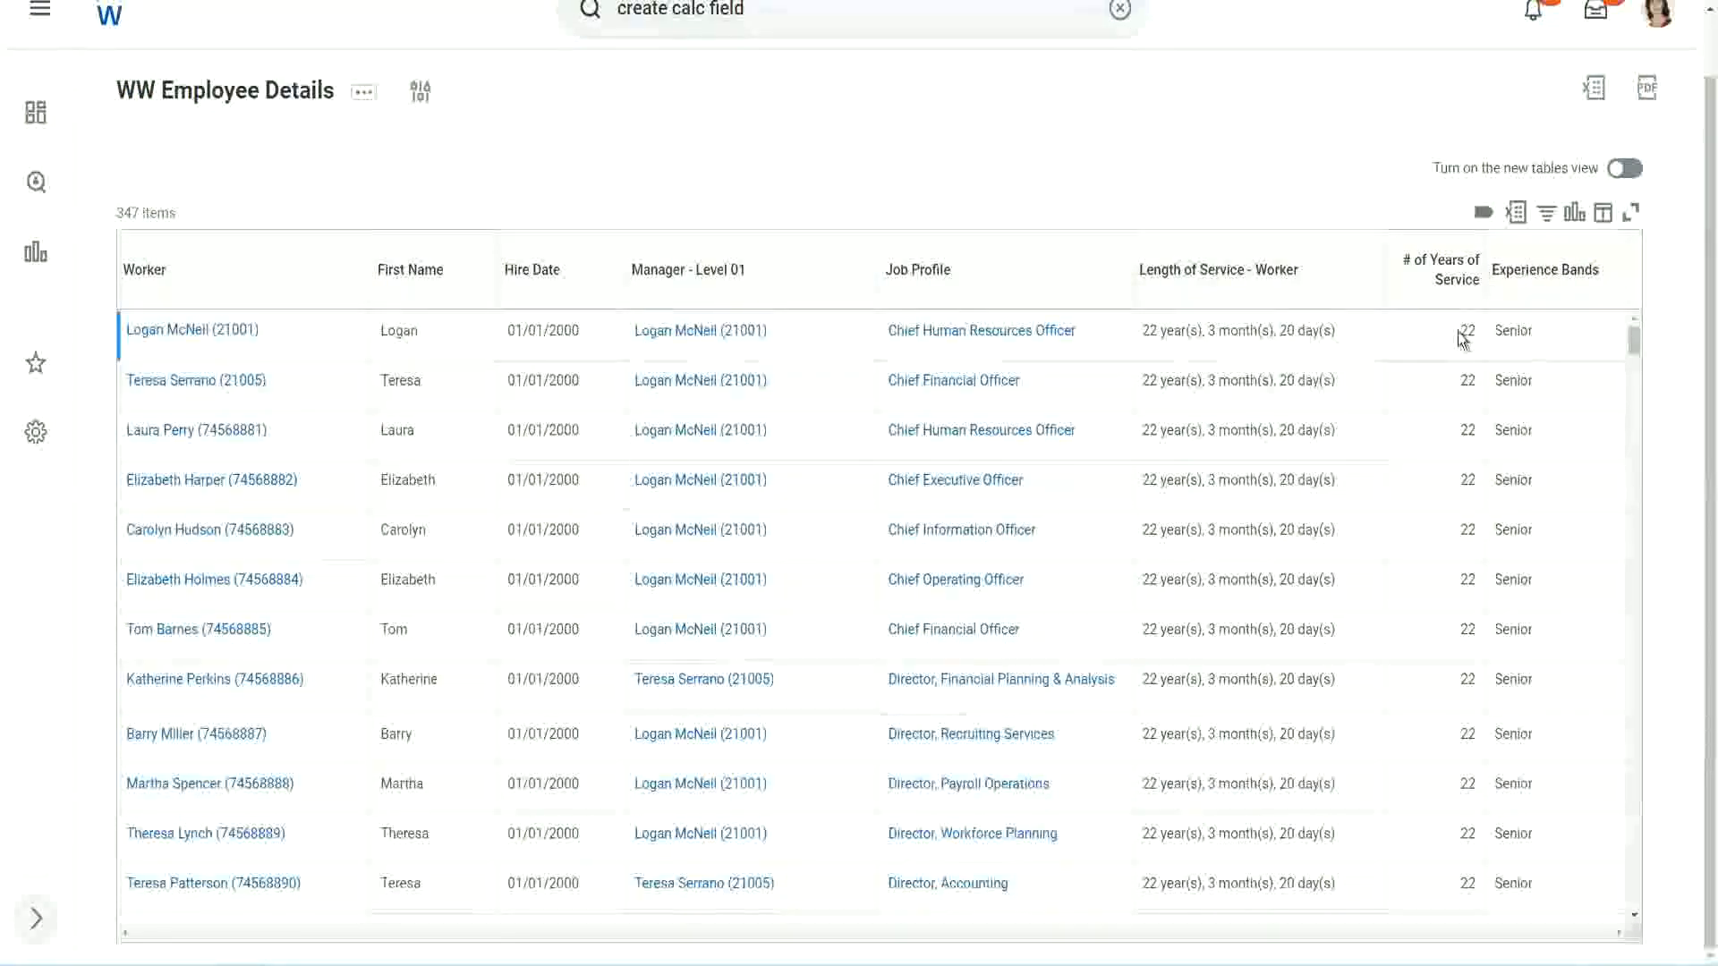
pyautogui.moveTo(1459, 337); pyautogui.dragTo(1482, 338)
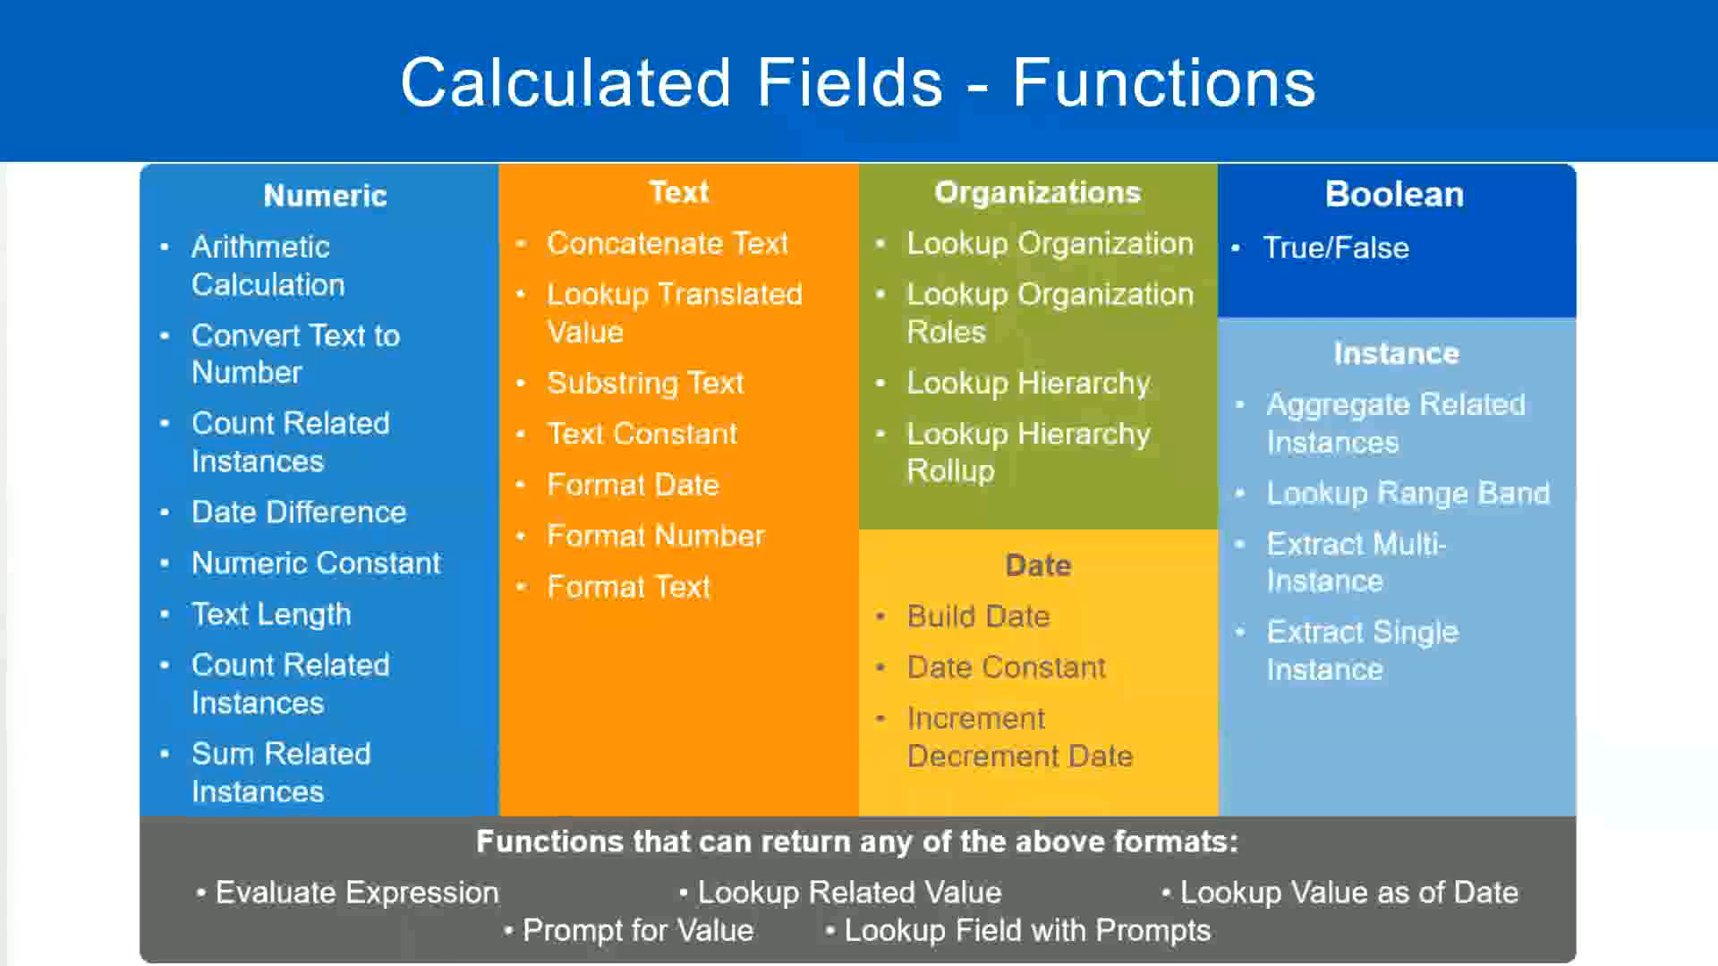
pyautogui.hotkey('alt', 'Tab')
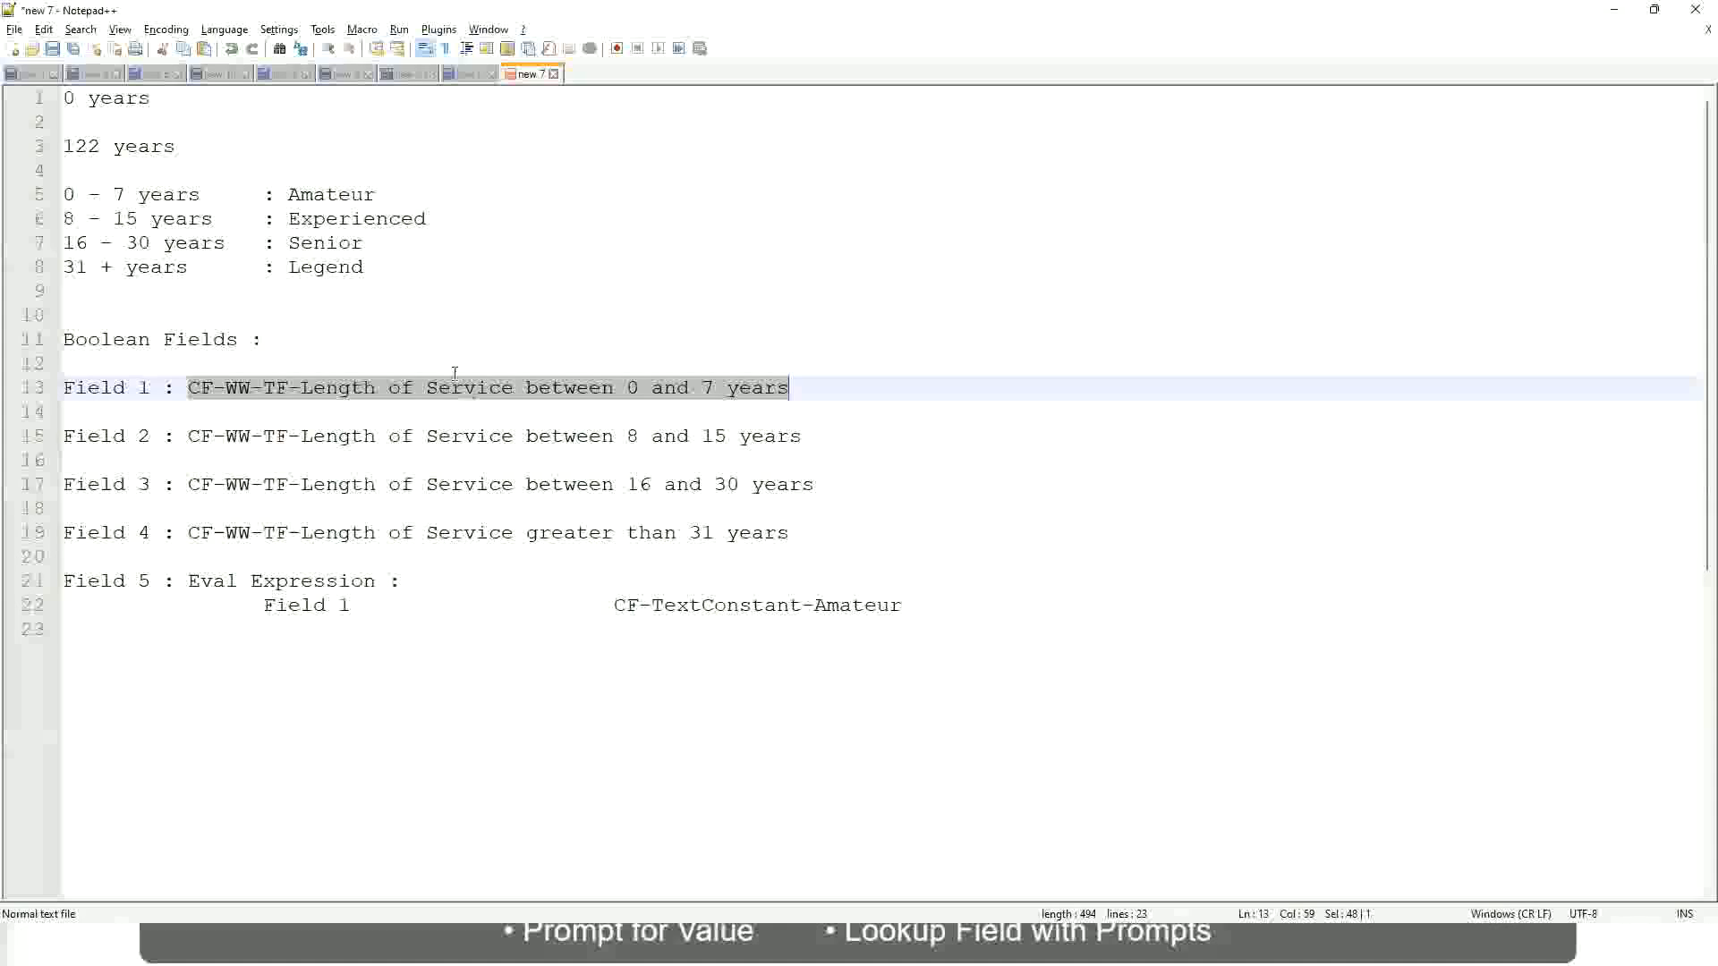
pyautogui.click(340, 315)
pyautogui.click(298, 243)
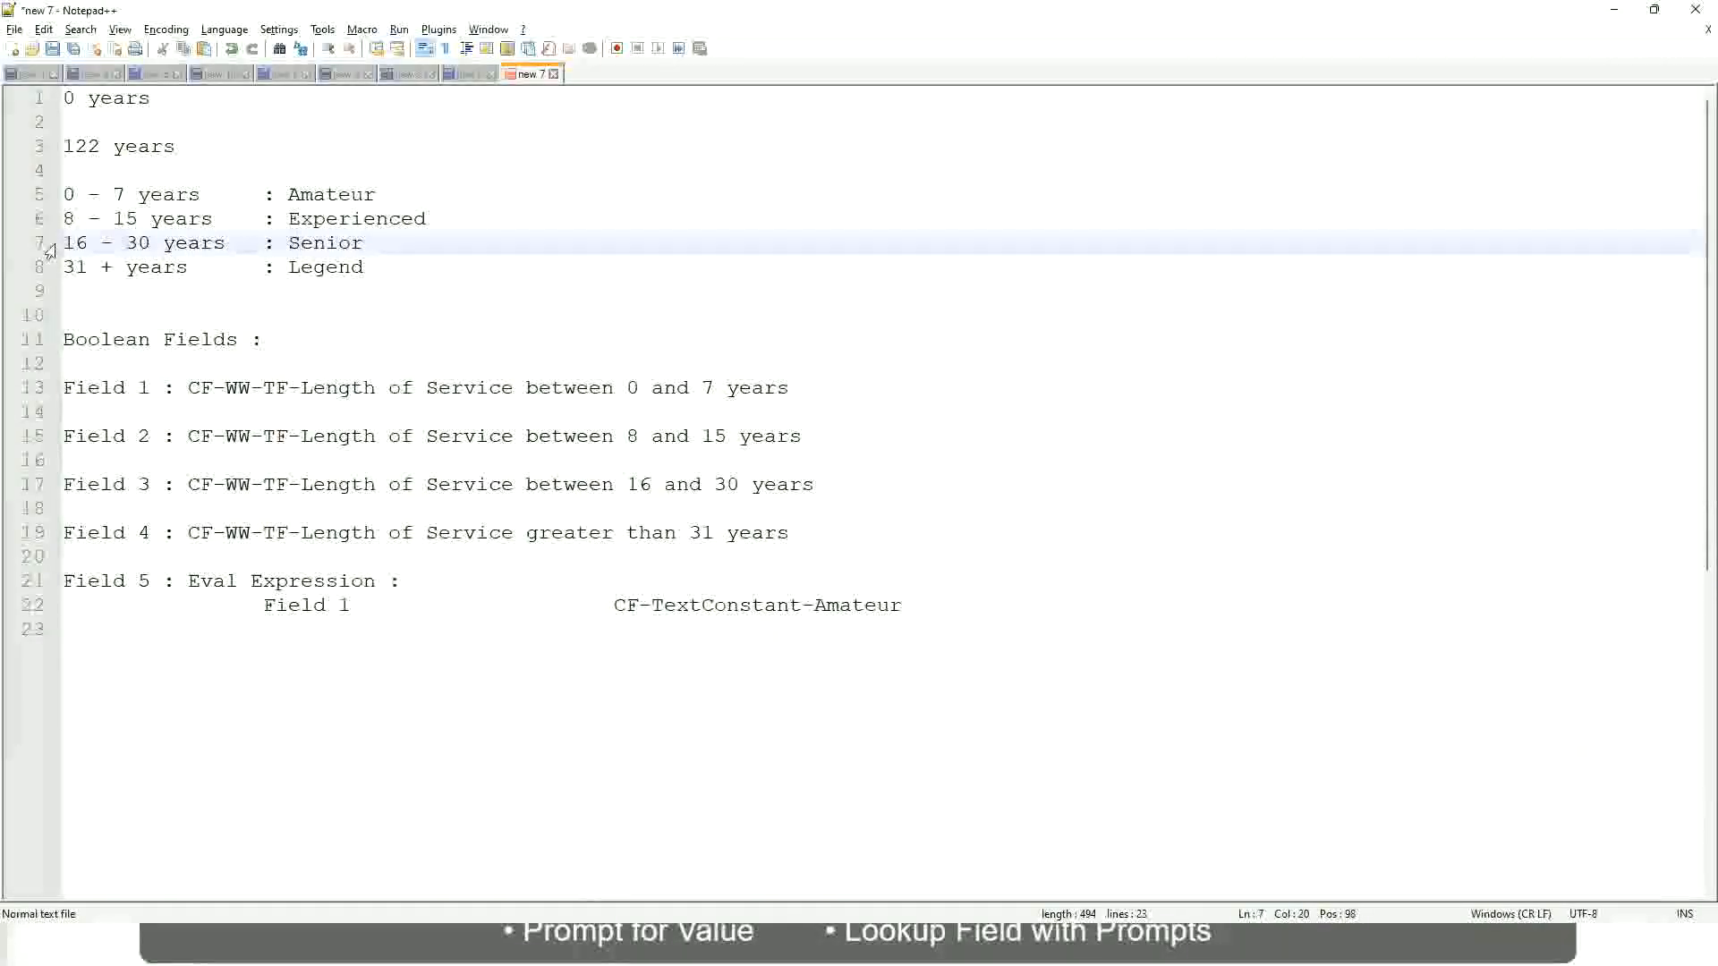
pyautogui.moveTo(62, 247); pyautogui.dragTo(163, 250)
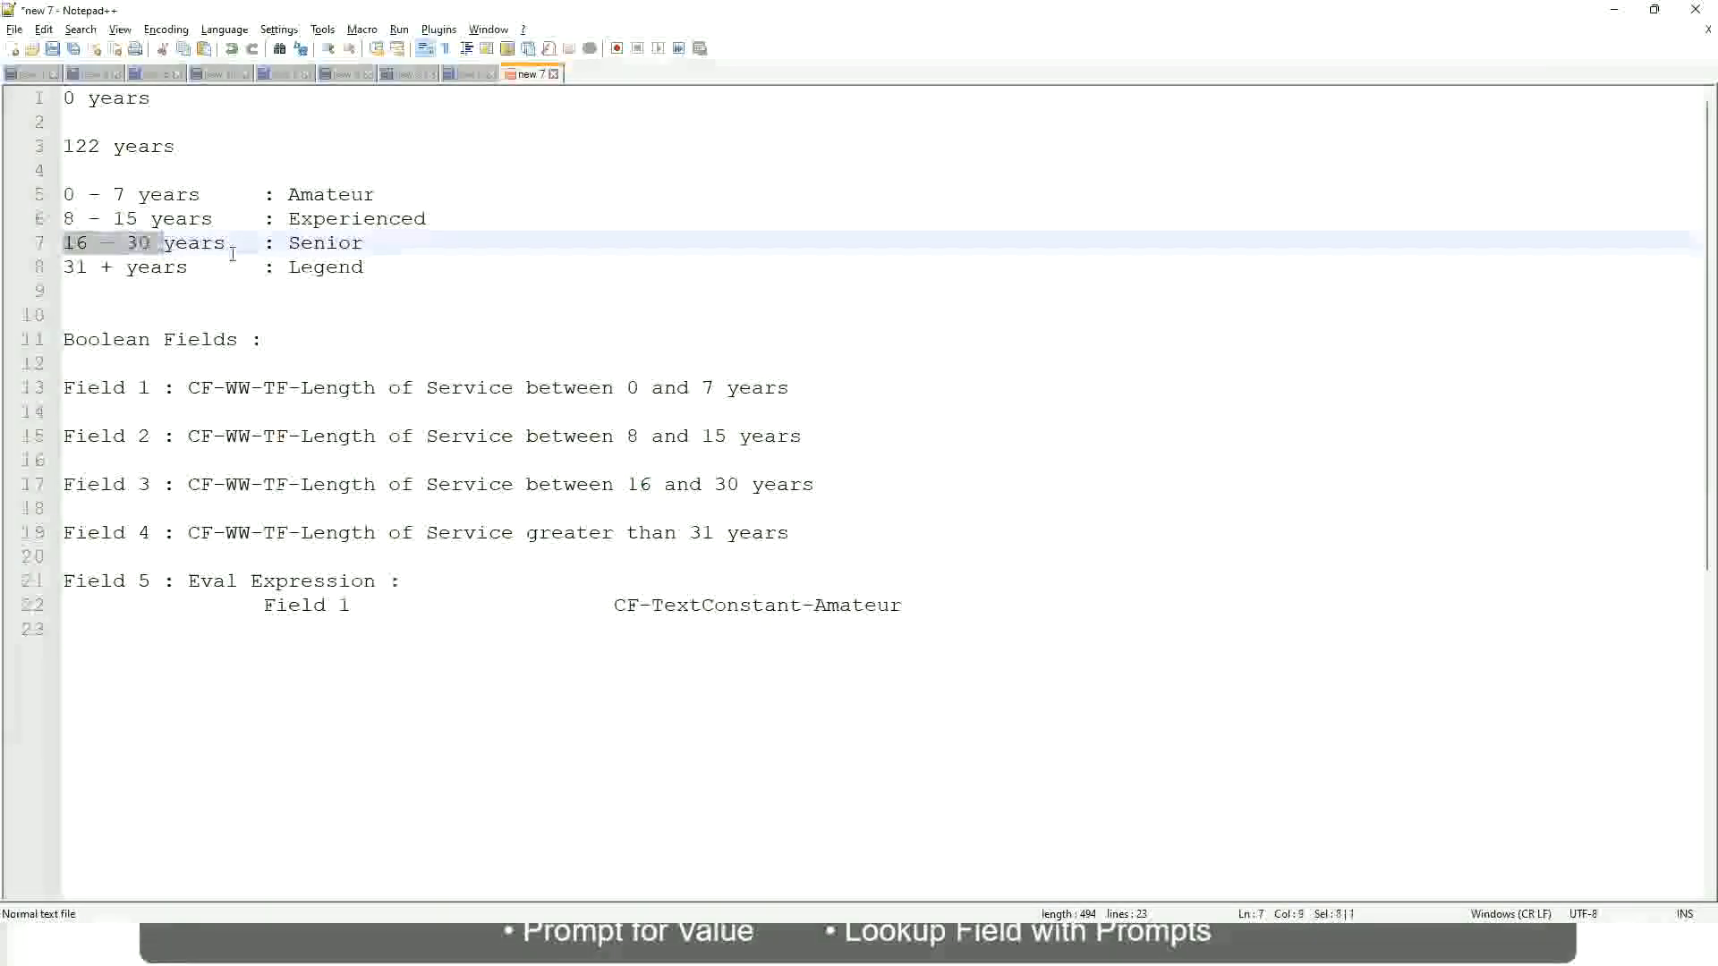
pyautogui.doubleClick(317, 242)
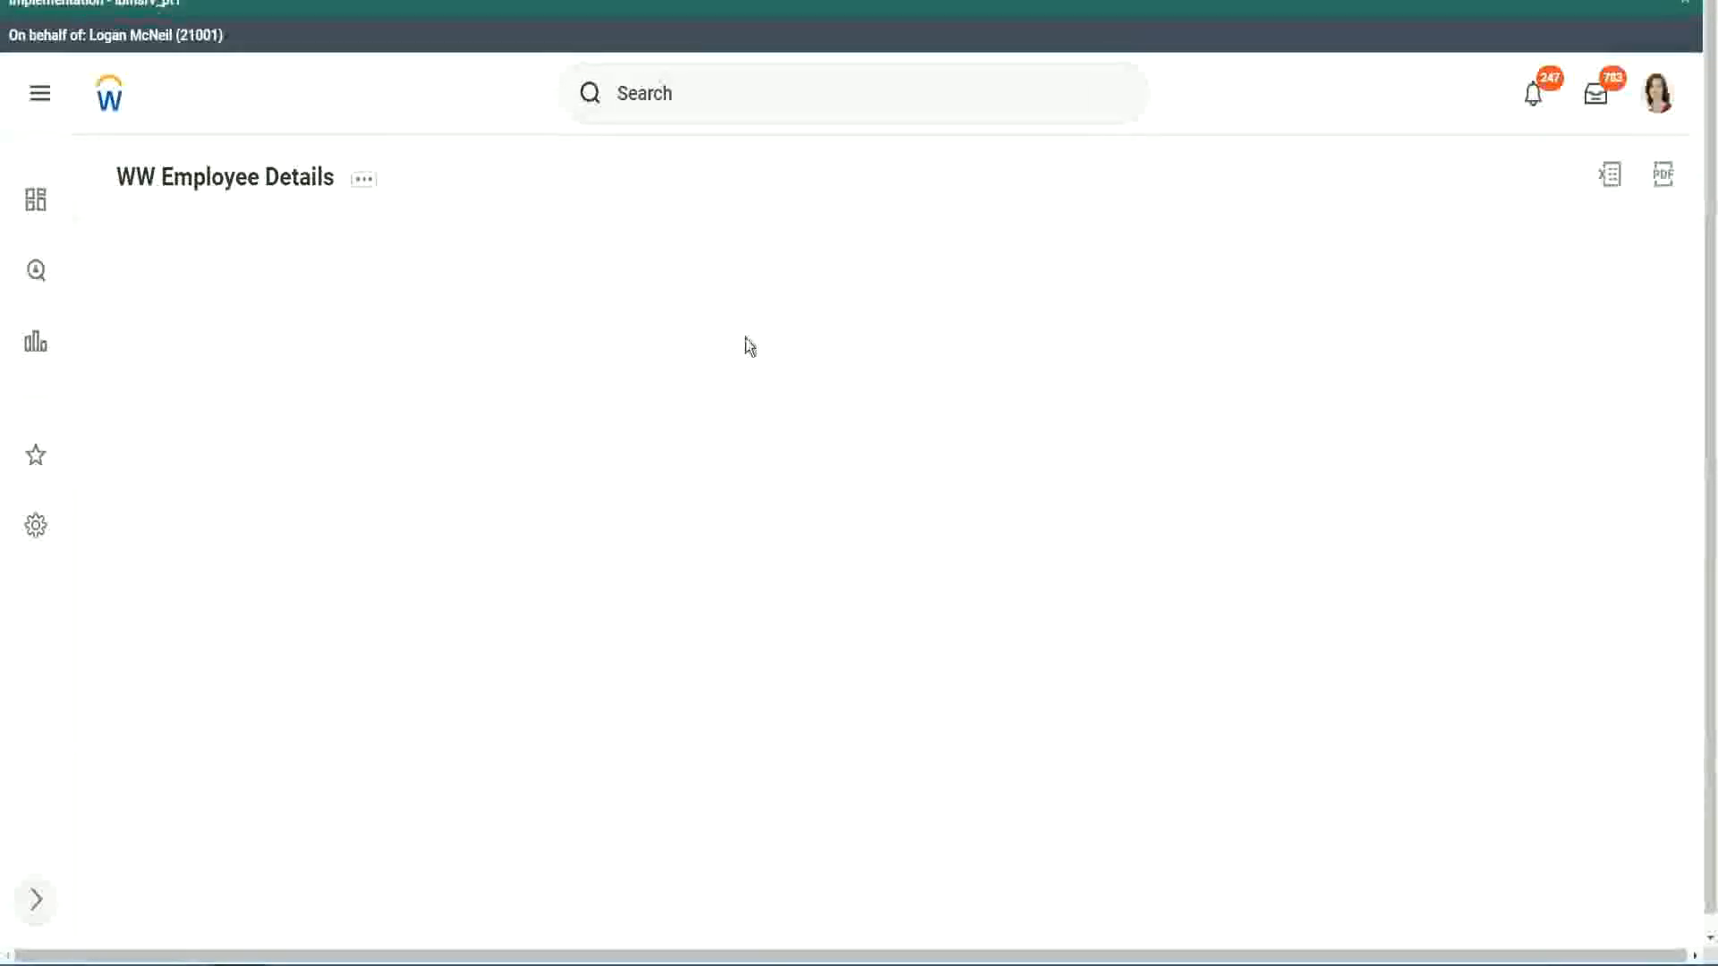
# Return to the Workday report results and examine the workers' years of service against their experience bands.
pyautogui.scroll(-3, 1478, 540)
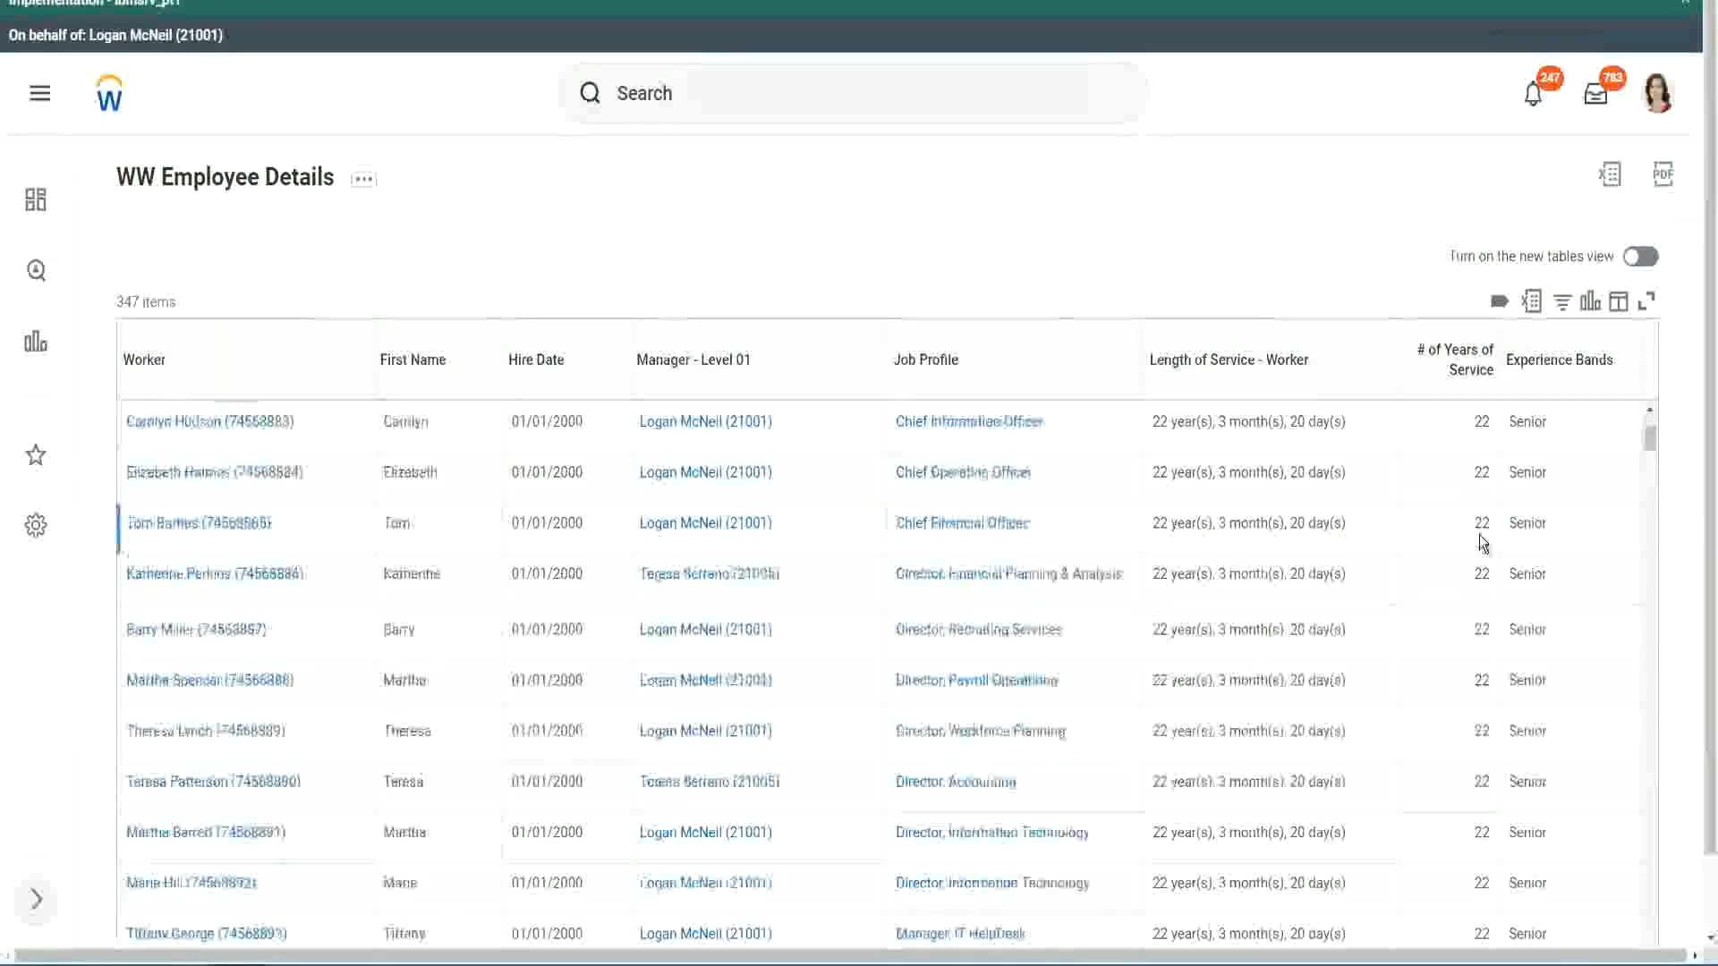
pyautogui.scroll(-8, 1482, 541)
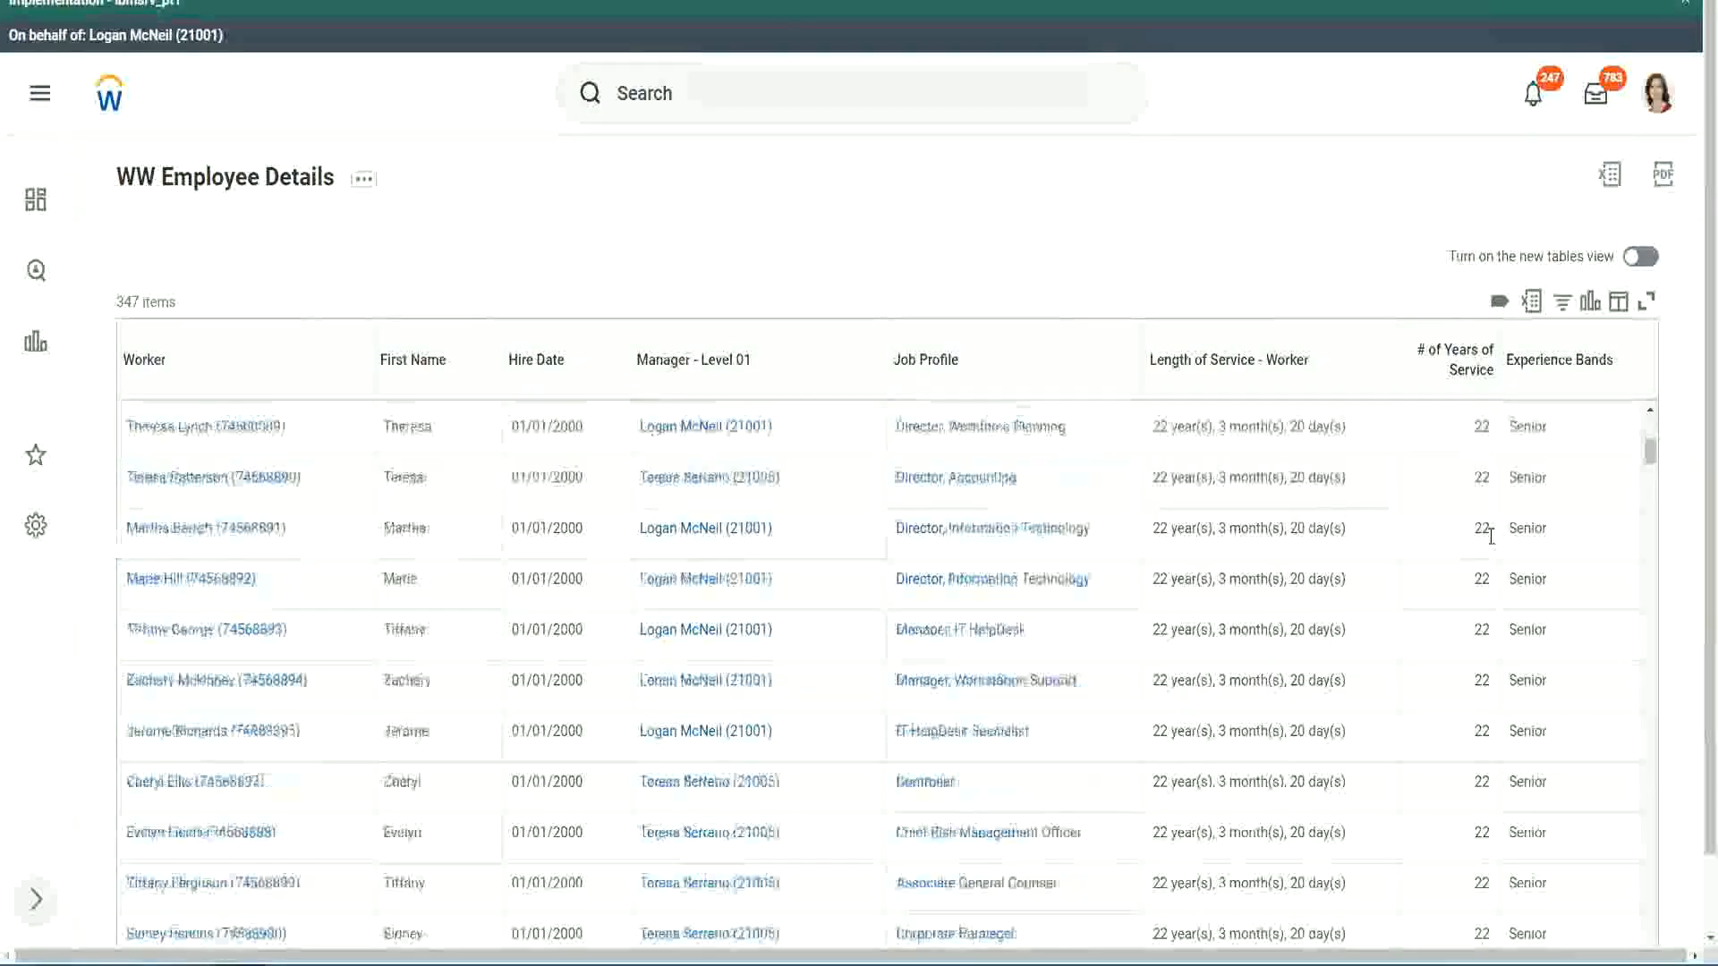
pyautogui.scroll(-8, 1496, 592)
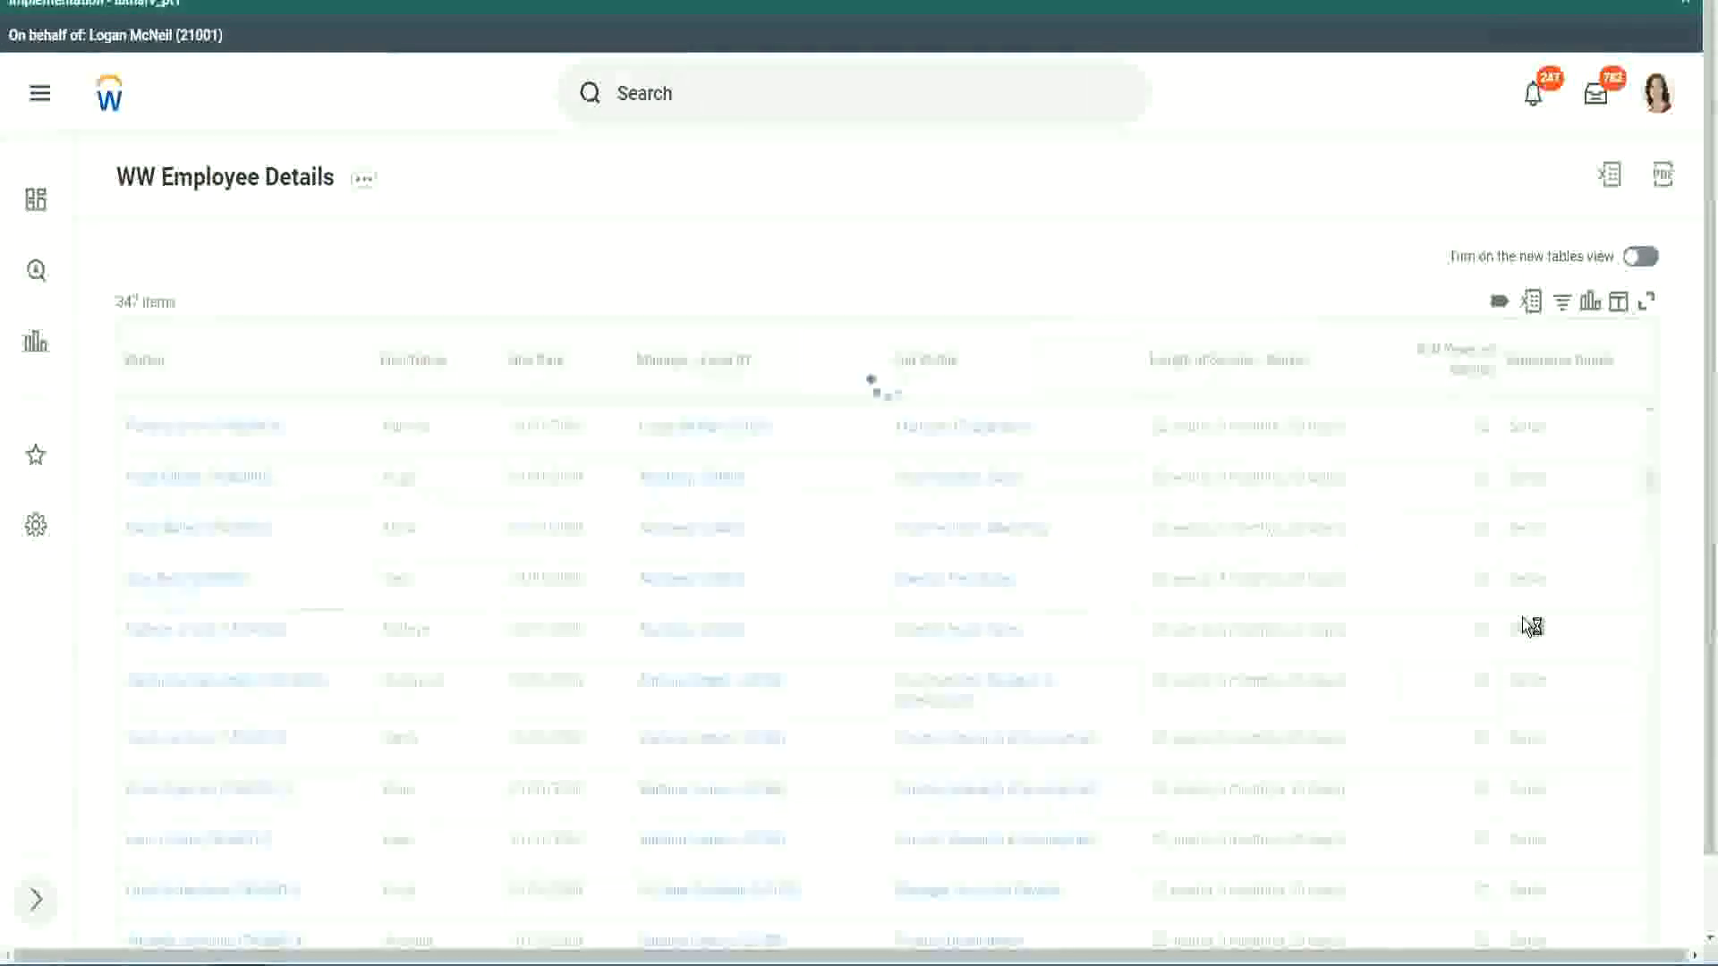
pyautogui.scroll(-1, 1522, 618)
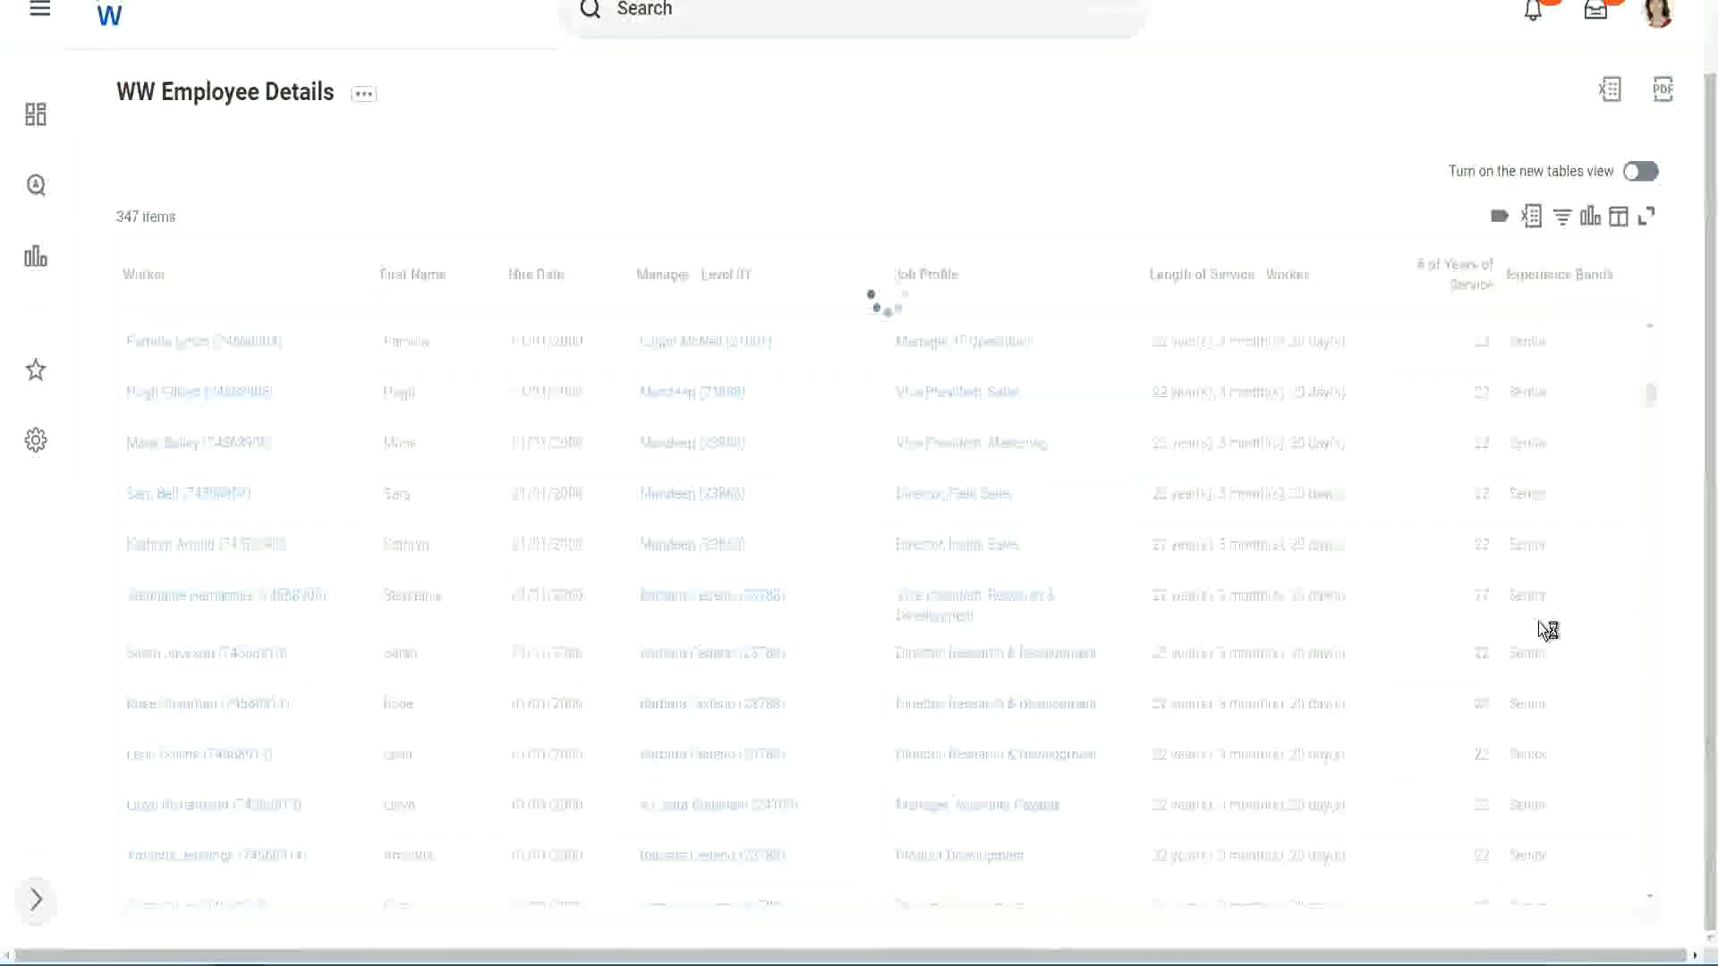
pyautogui.scroll(-5, 1591, 503)
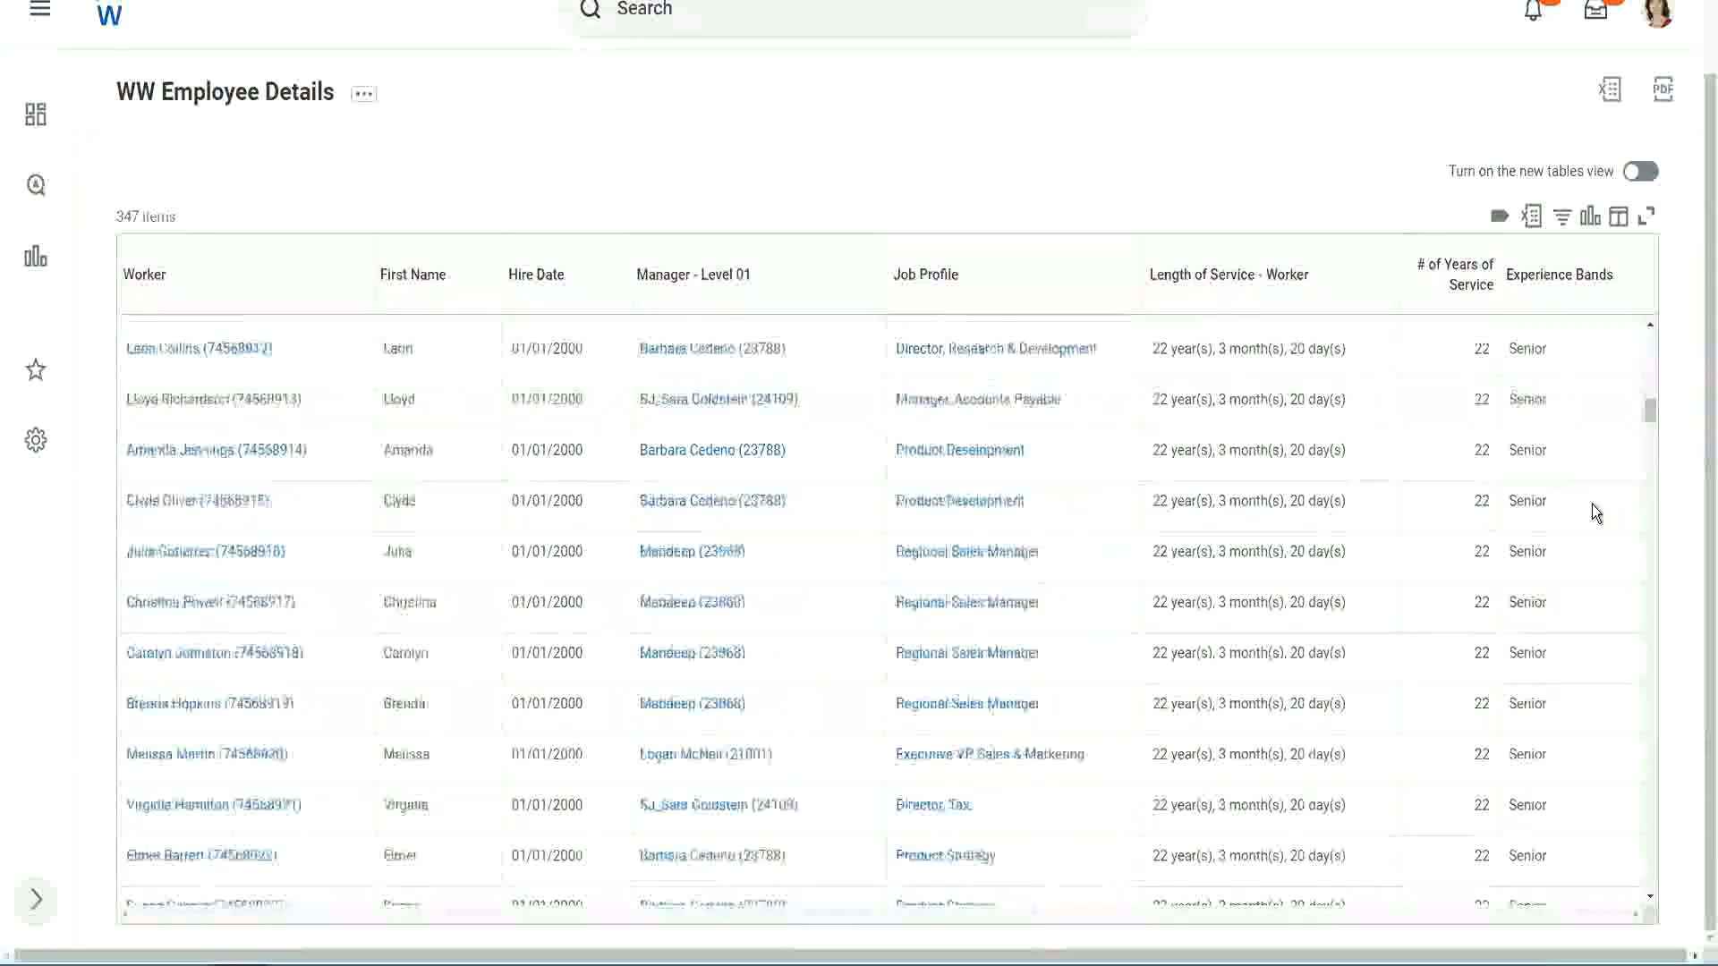
pyautogui.scroll(-4, 1592, 502)
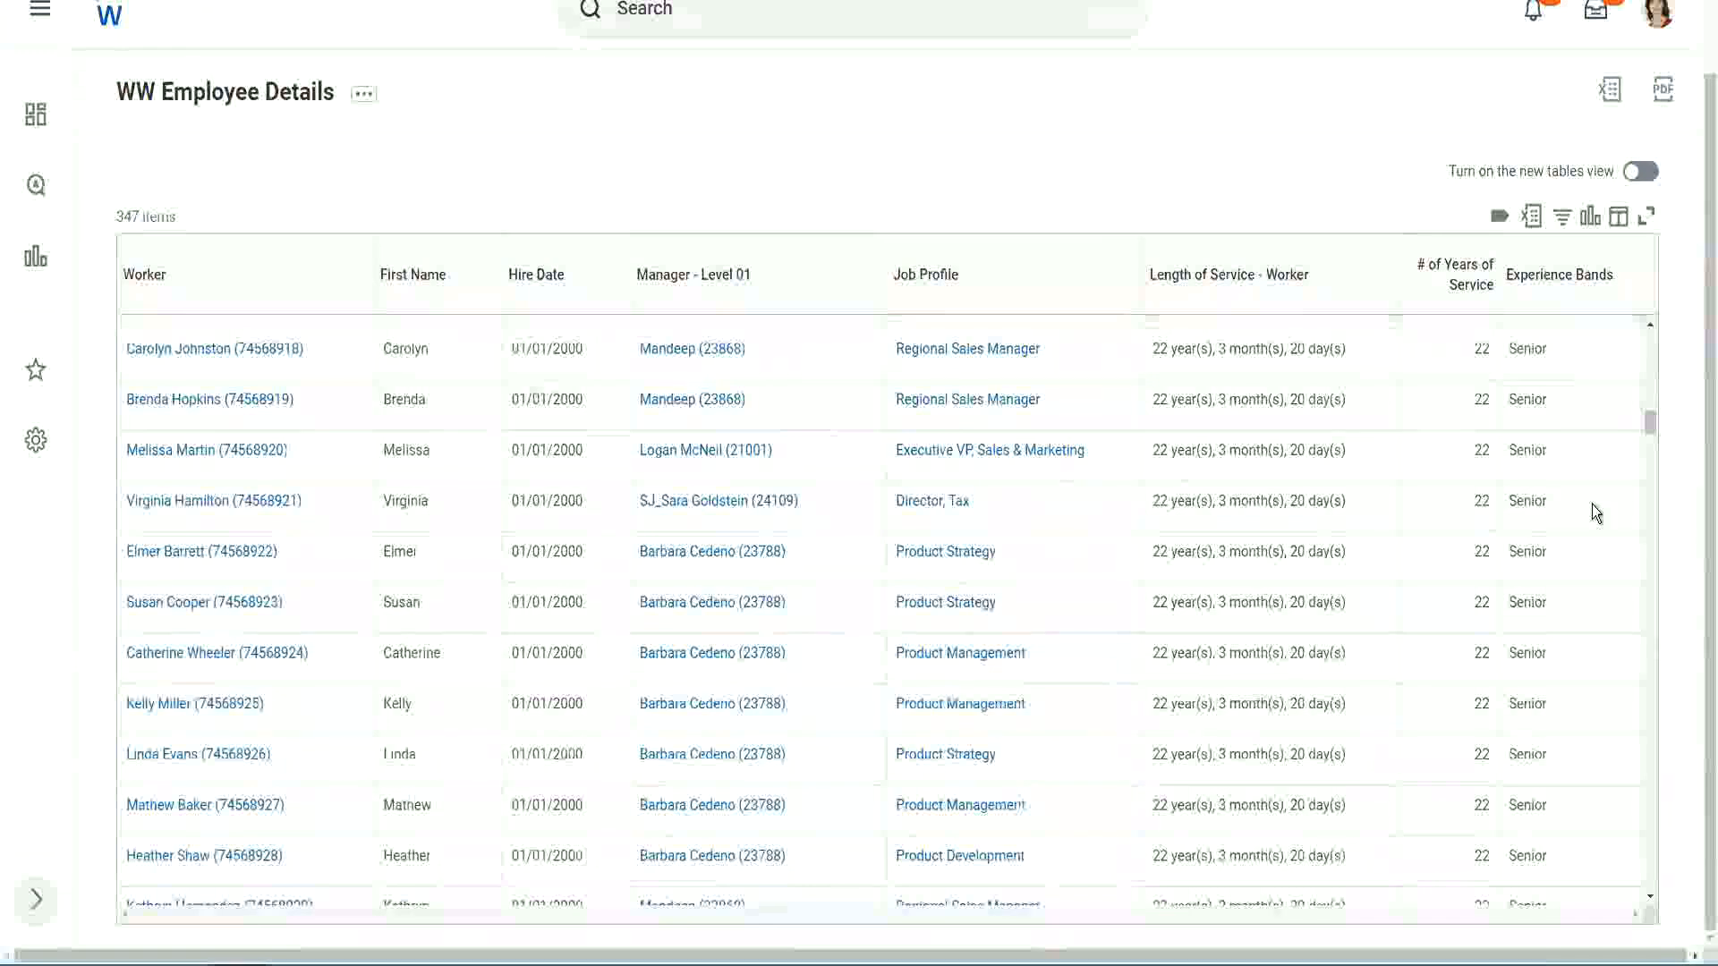
pyautogui.scroll(-8, 1591, 502)
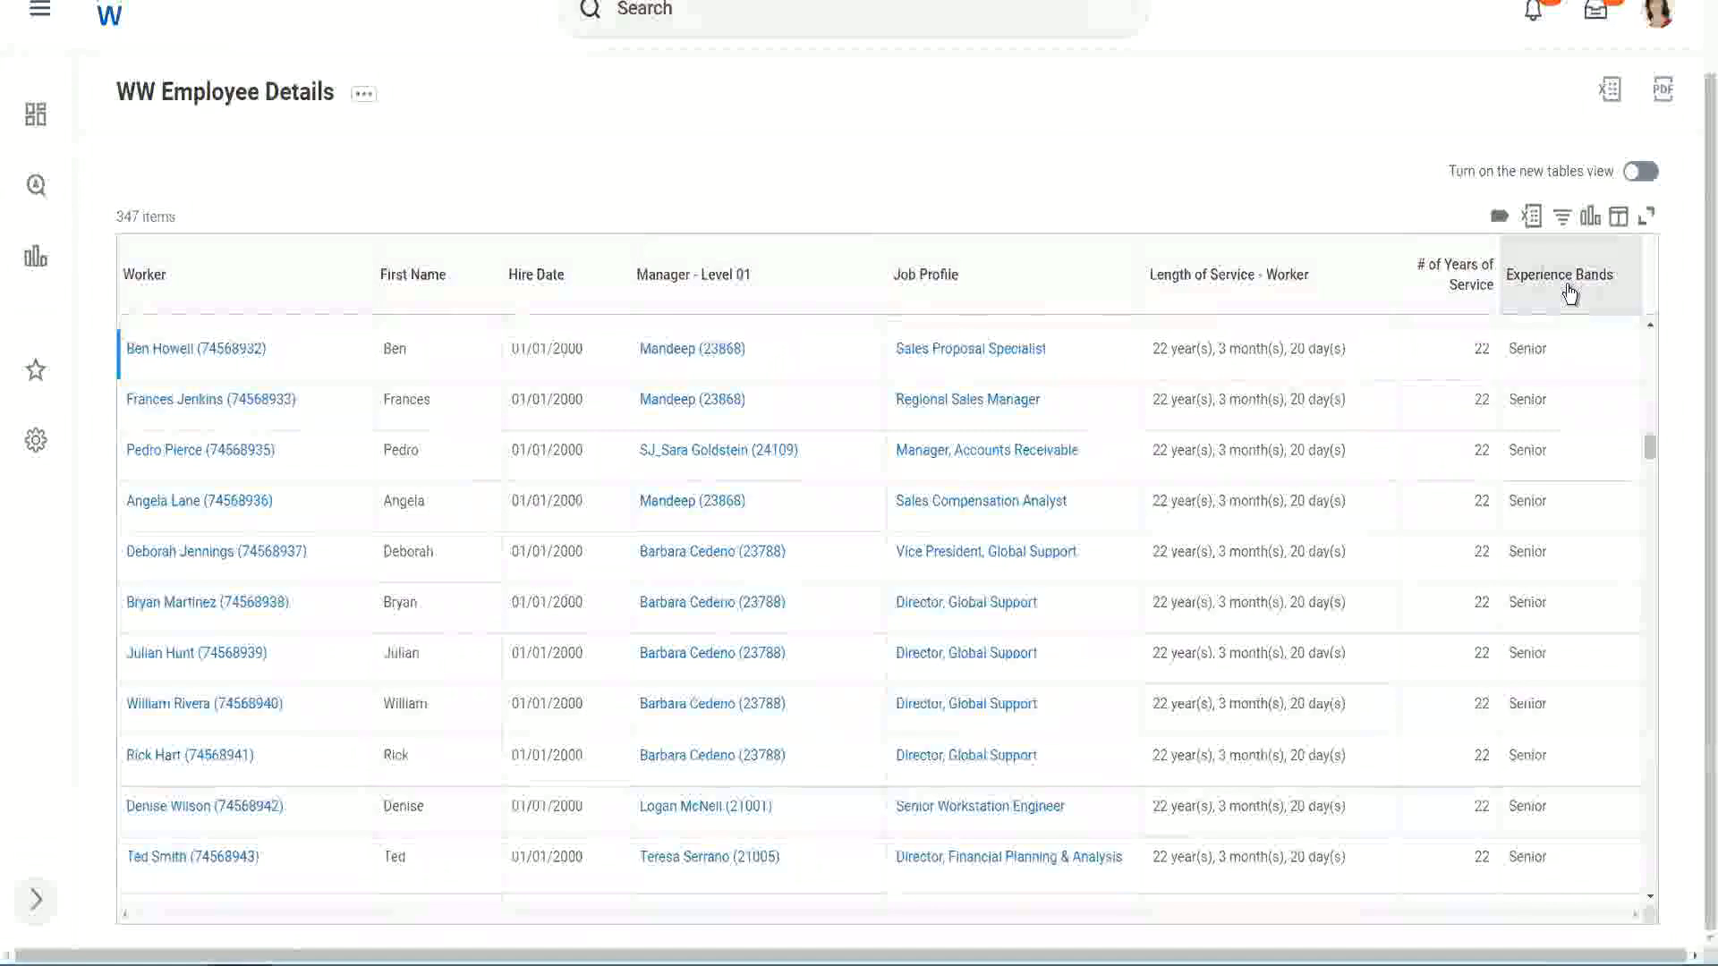
# Filter the report results to rows whose Experience Bands value contains Amateur.
pyautogui.click(1566, 292)
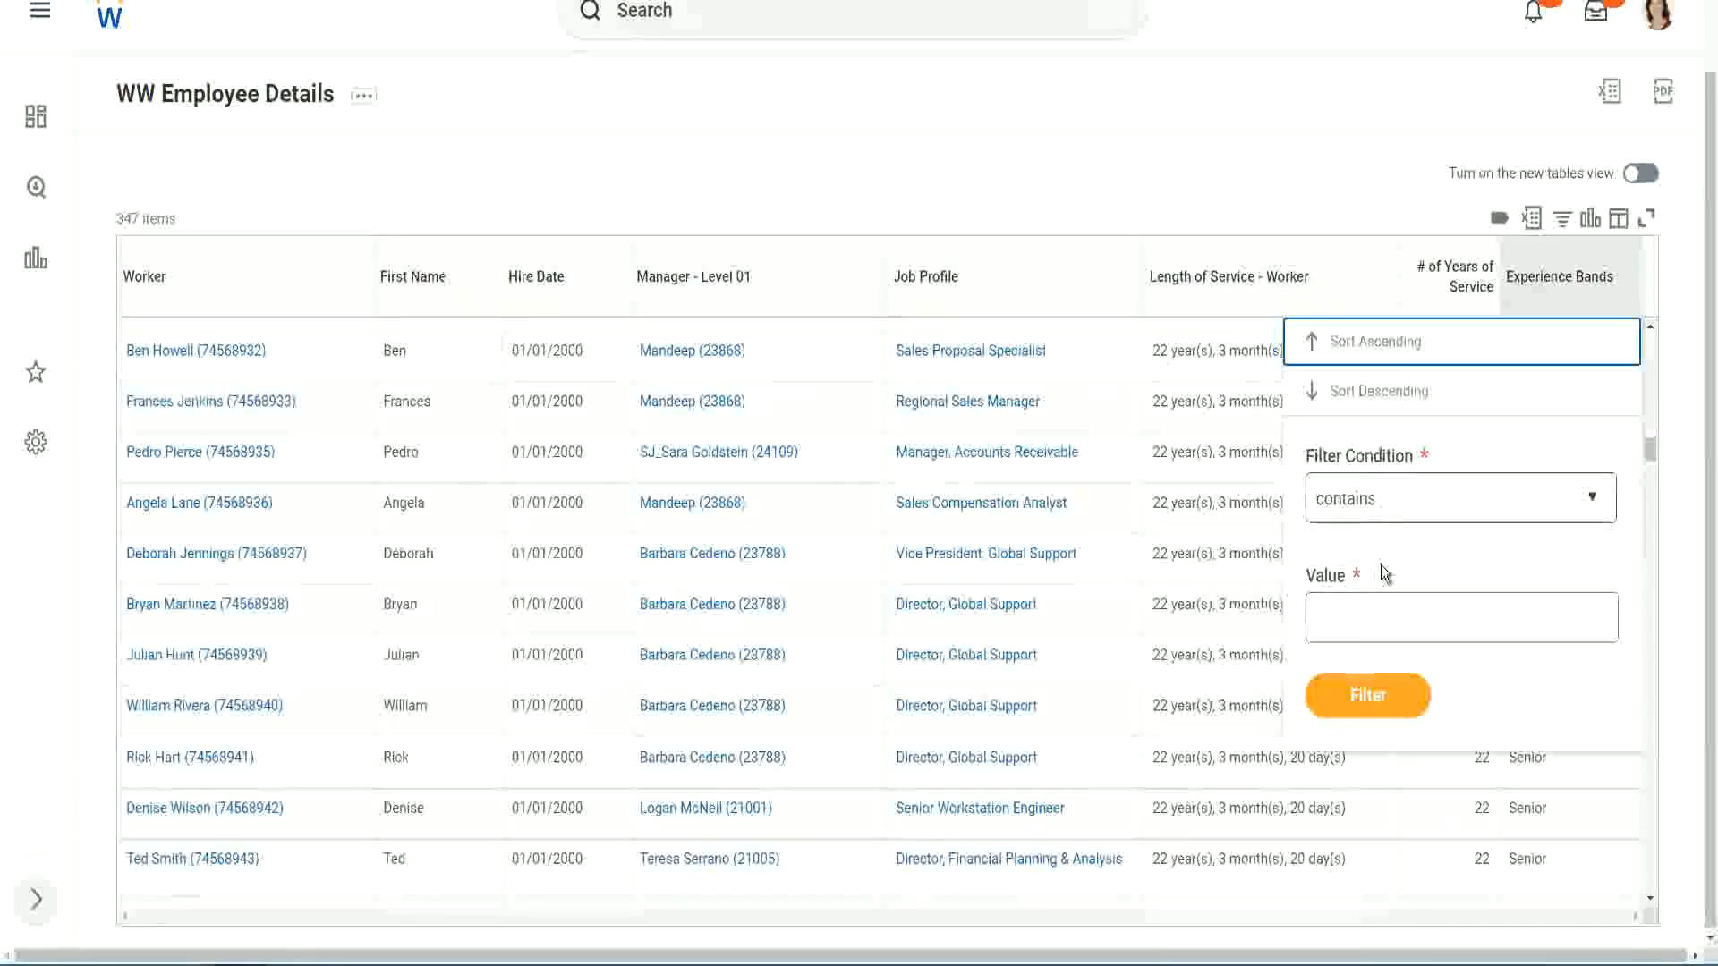
pyautogui.click(1362, 602)
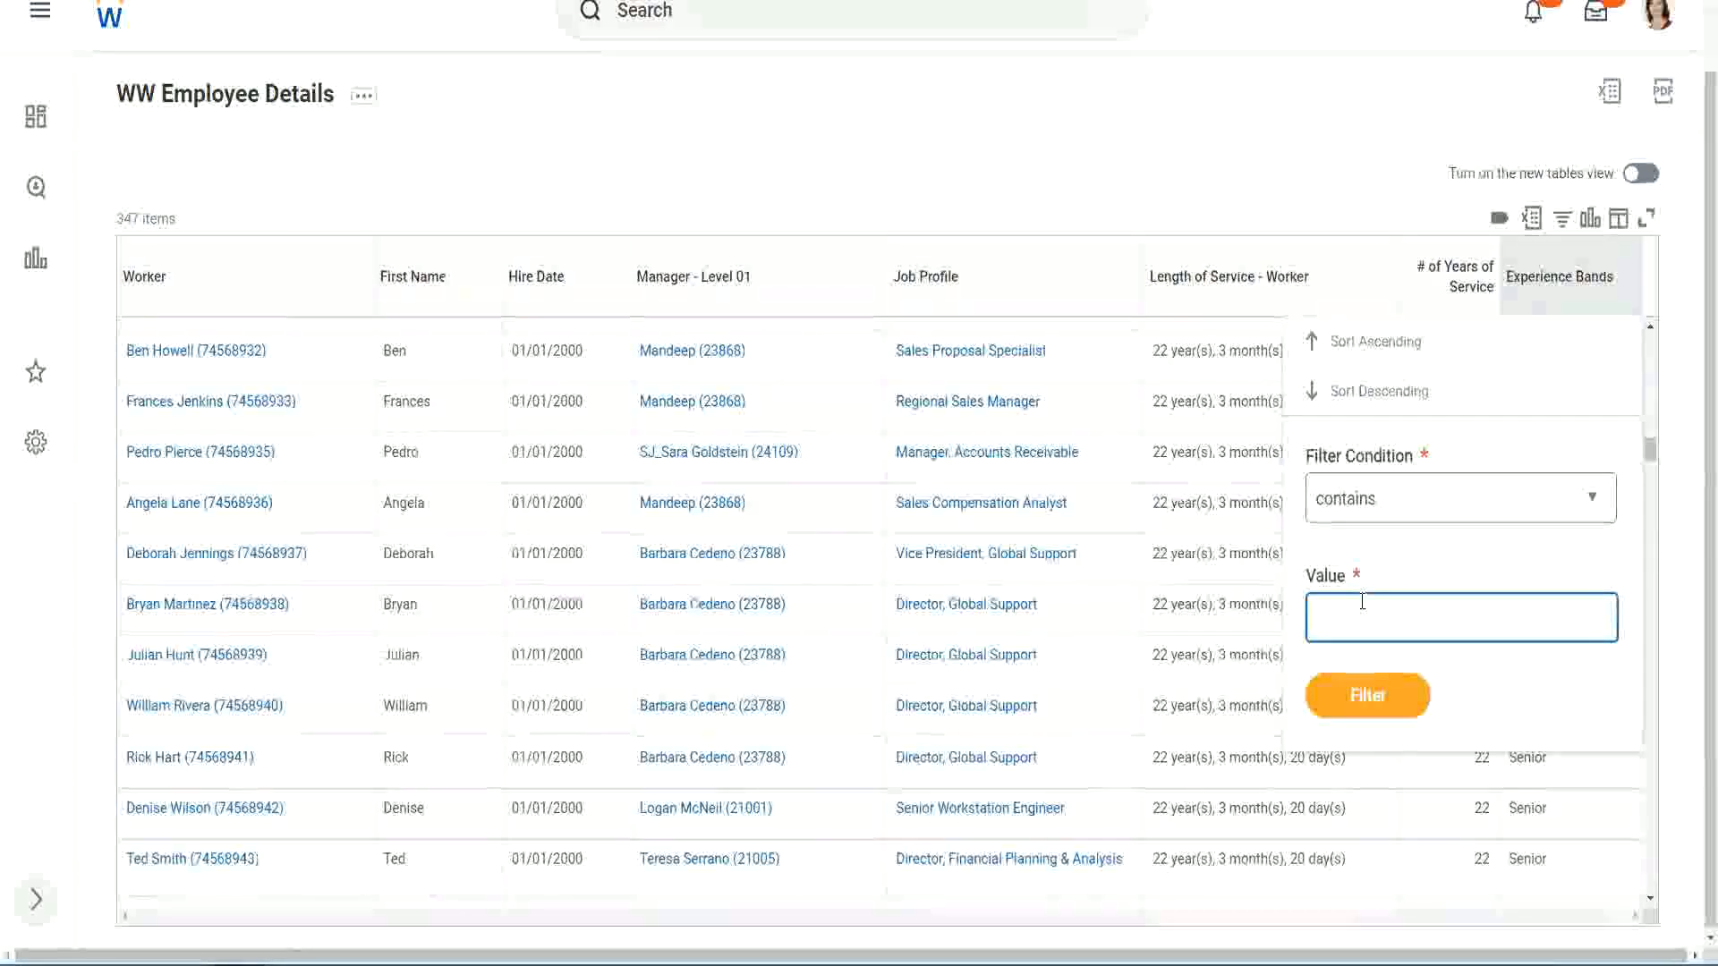
pyautogui.write('Amate')
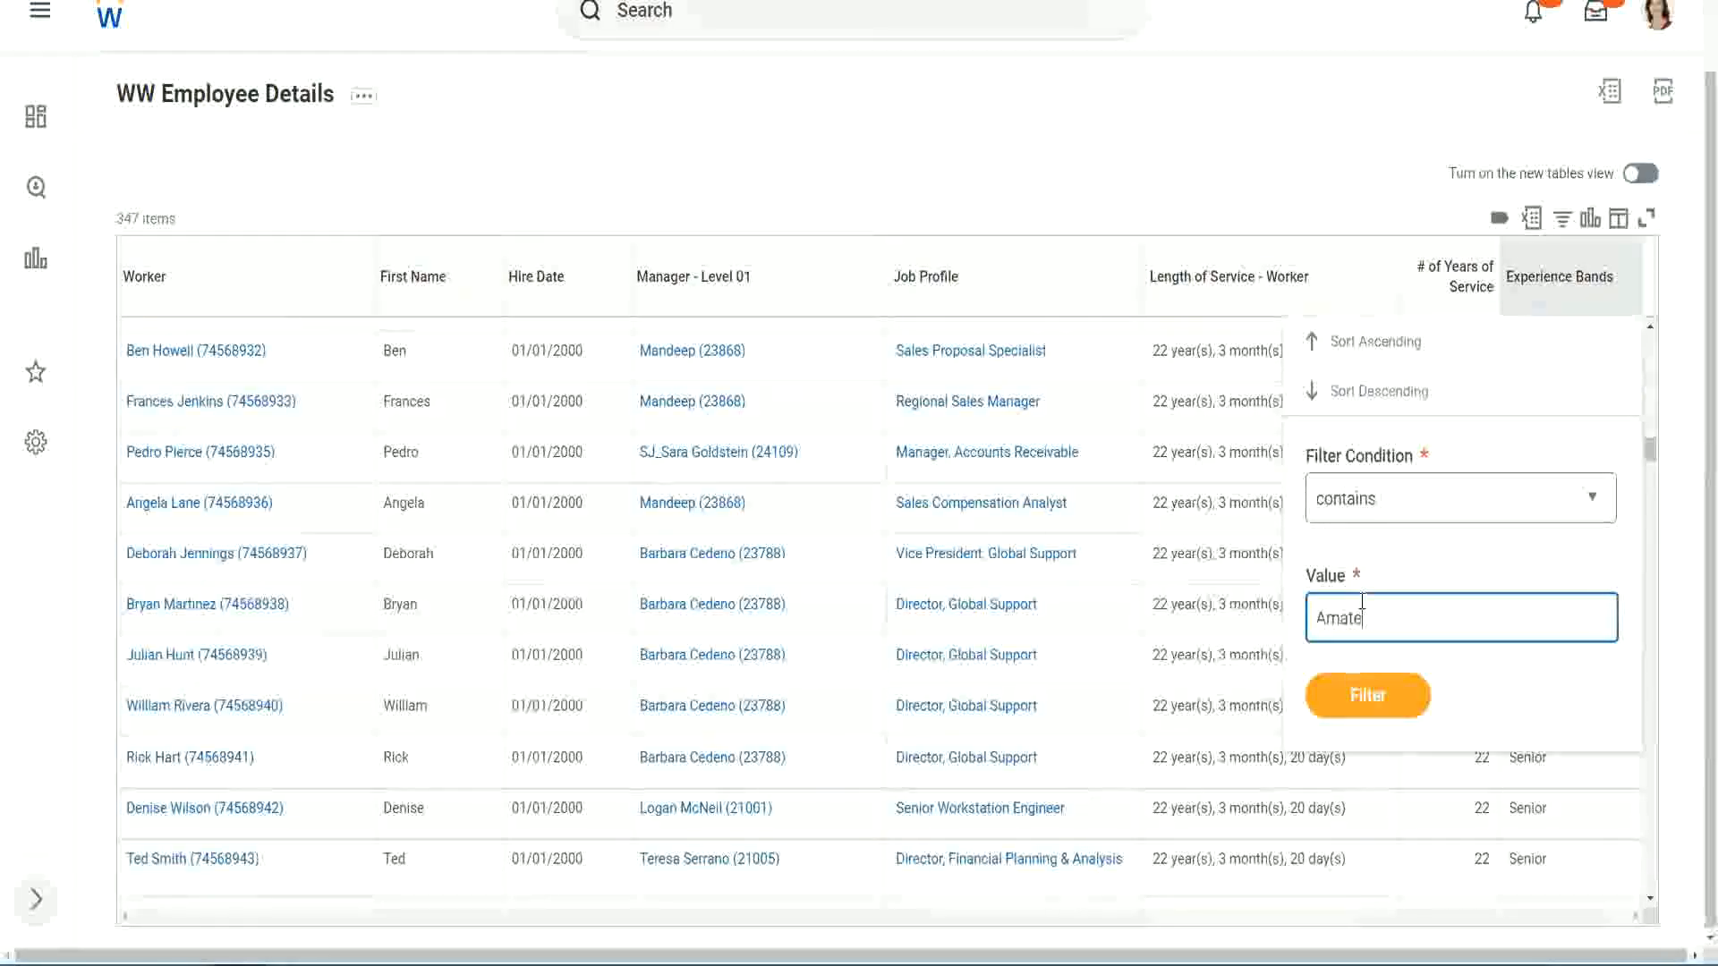
pyautogui.write('ur')
pyautogui.click(1355, 706)
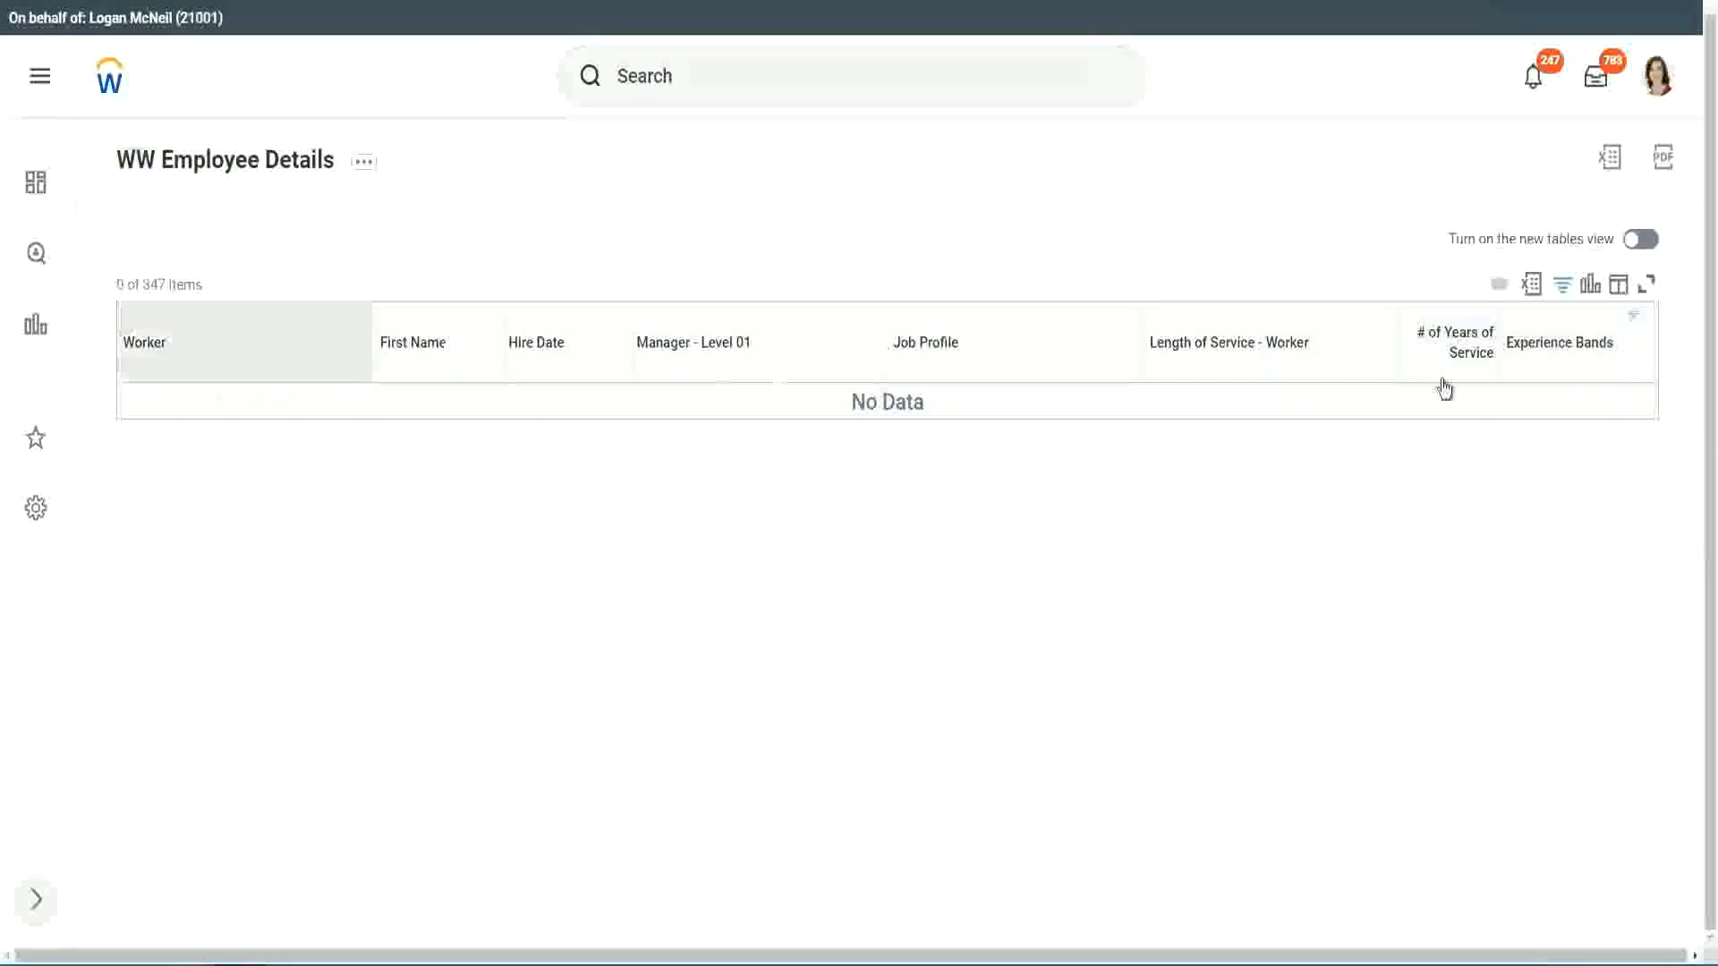
# Filter the report results to rows whose Experience Bands value contains Legend.
pyautogui.click(1554, 346)
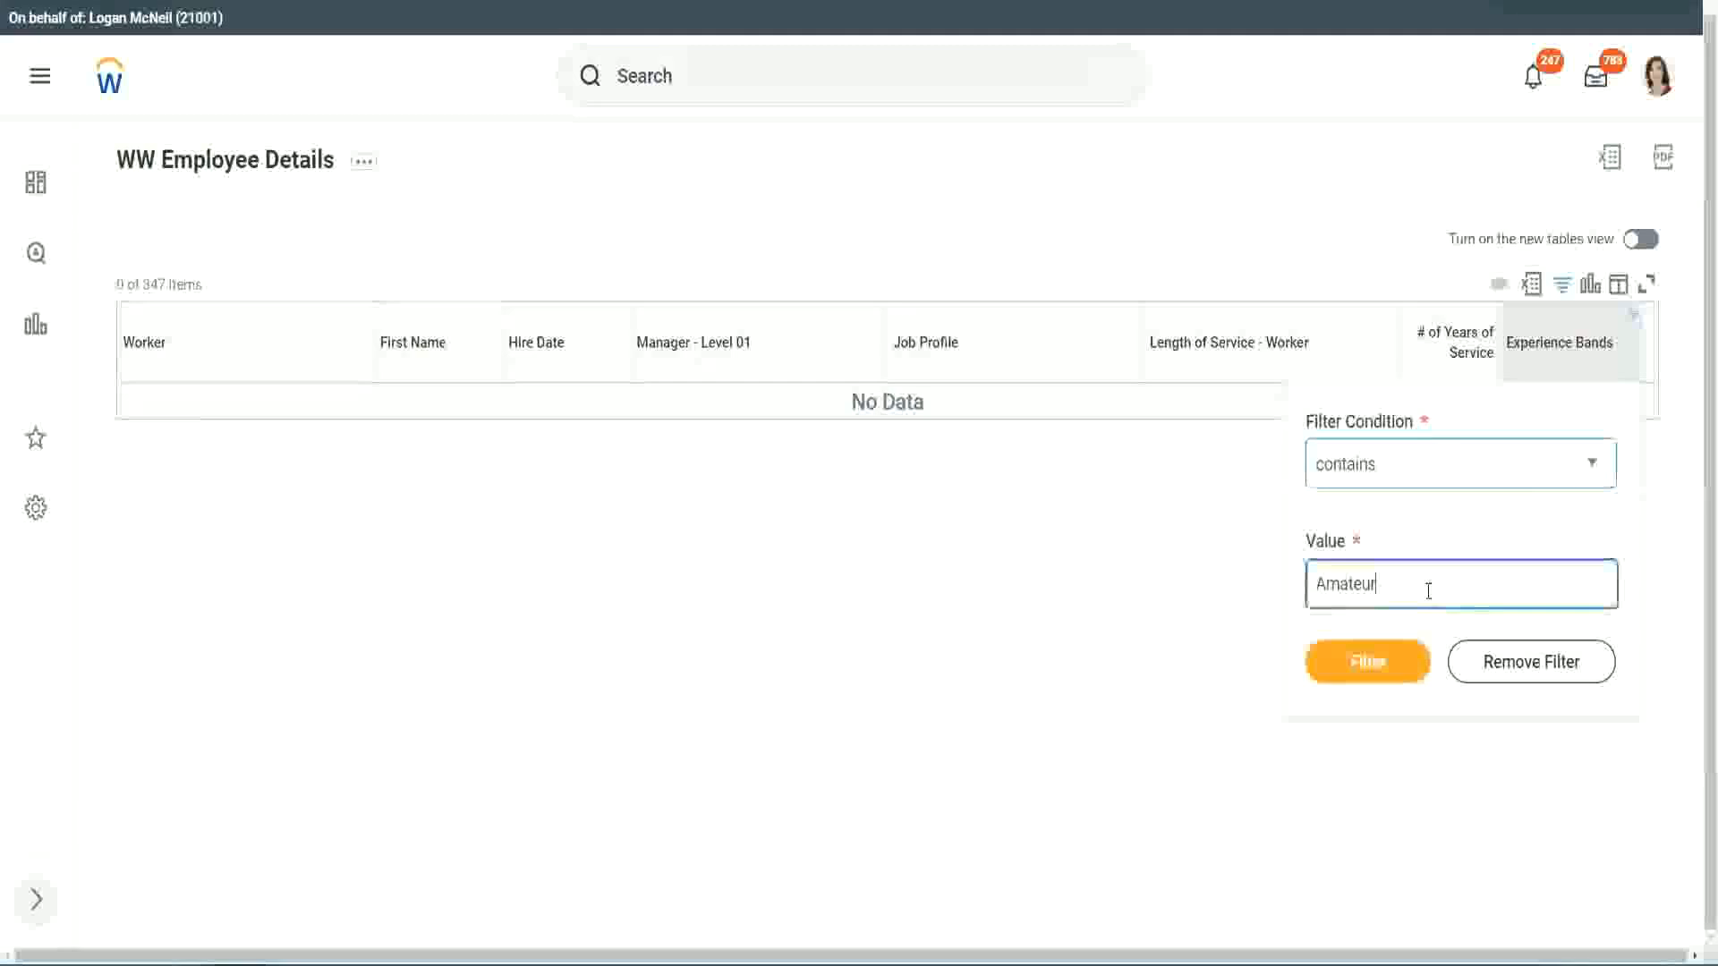
pyautogui.moveTo(1263, 591); pyautogui.dragTo(1226, 588)
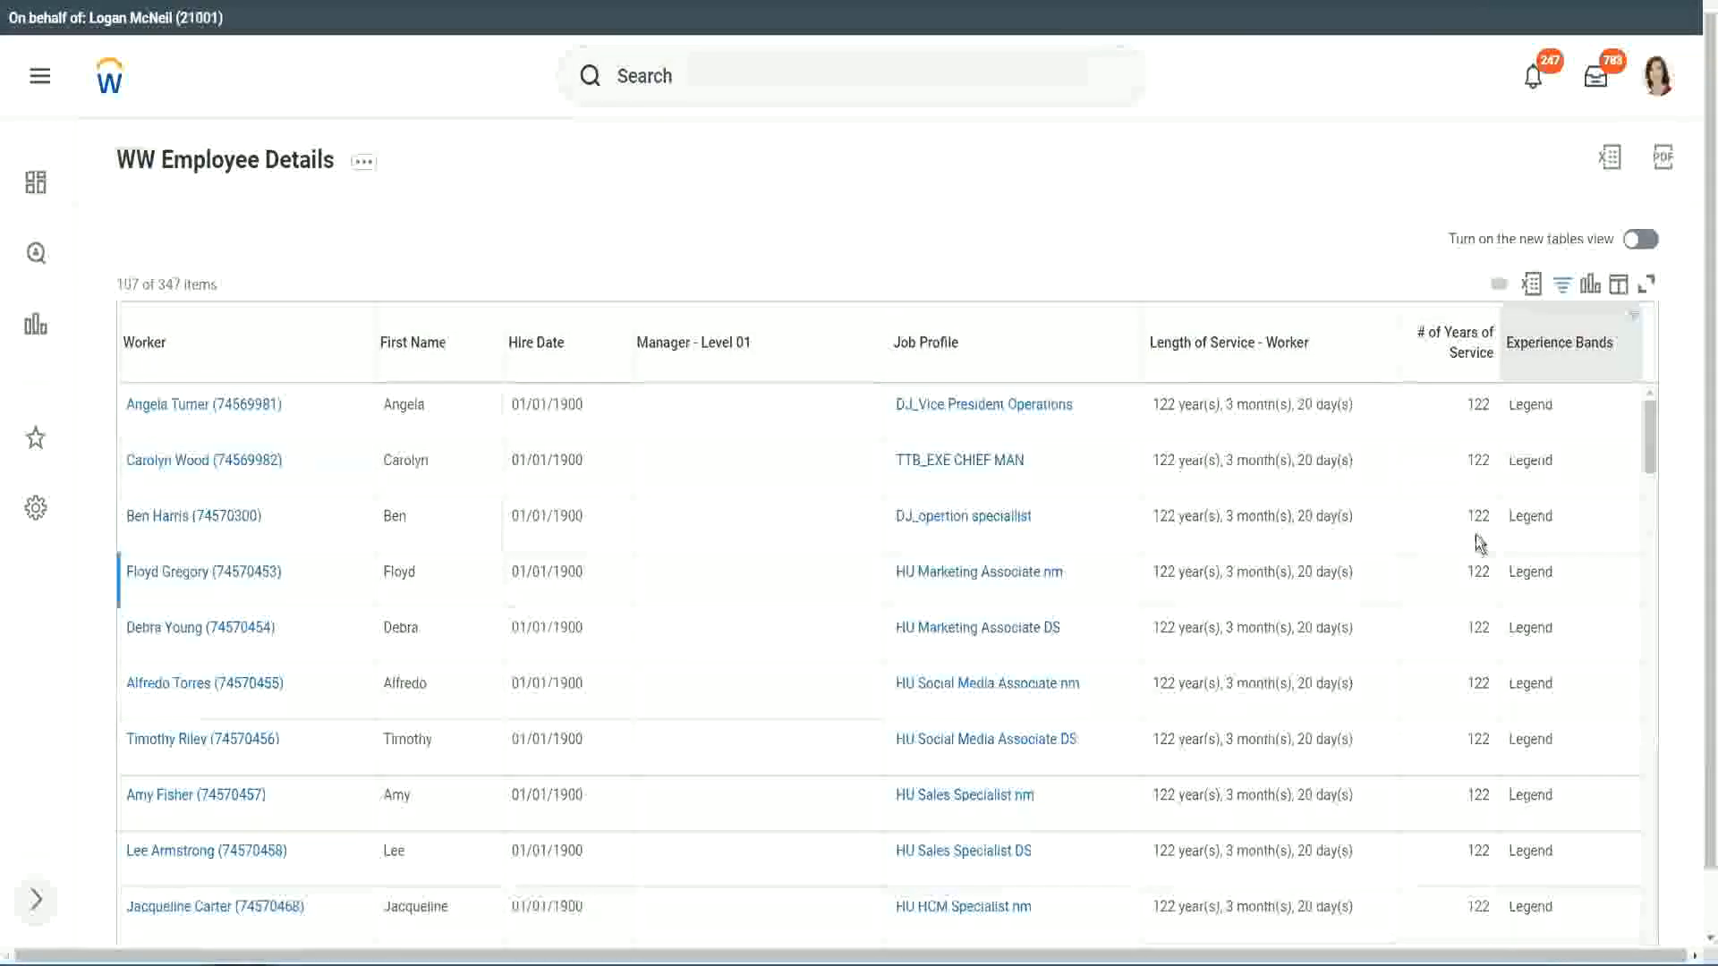
# Examine the hire dates and years of service of the Legend workers through to the end of the filtered list.
pyautogui.scroll(-15, 1475, 535)
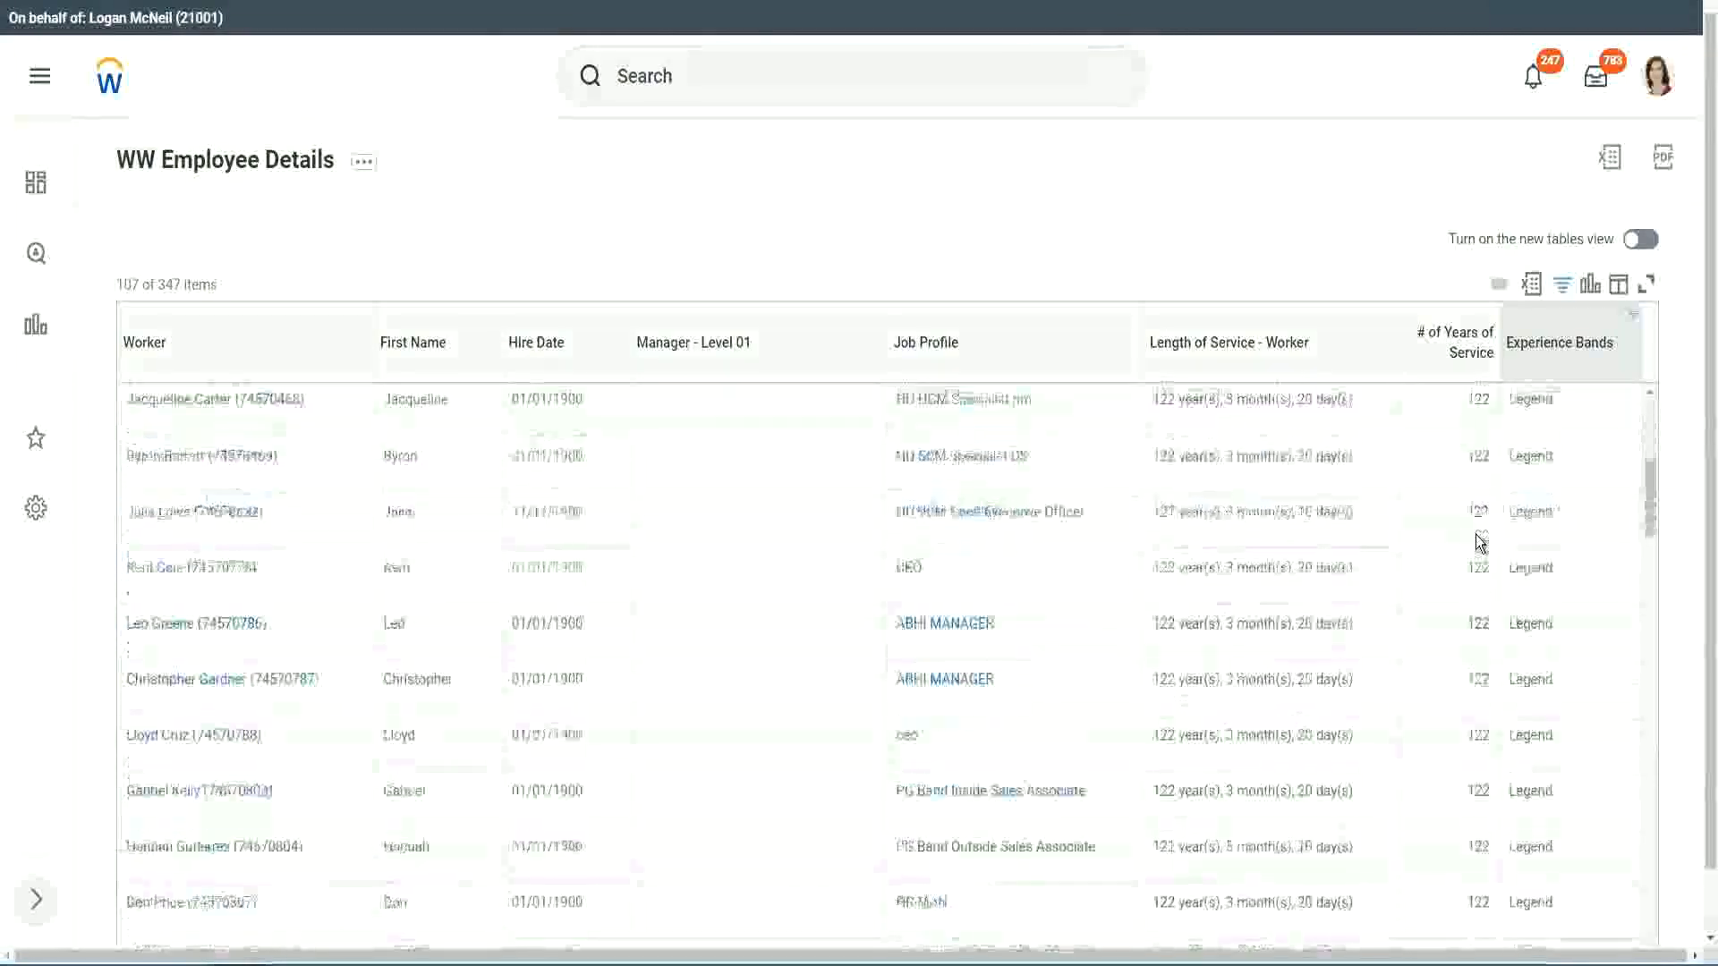
pyautogui.scroll(-3, 1475, 535)
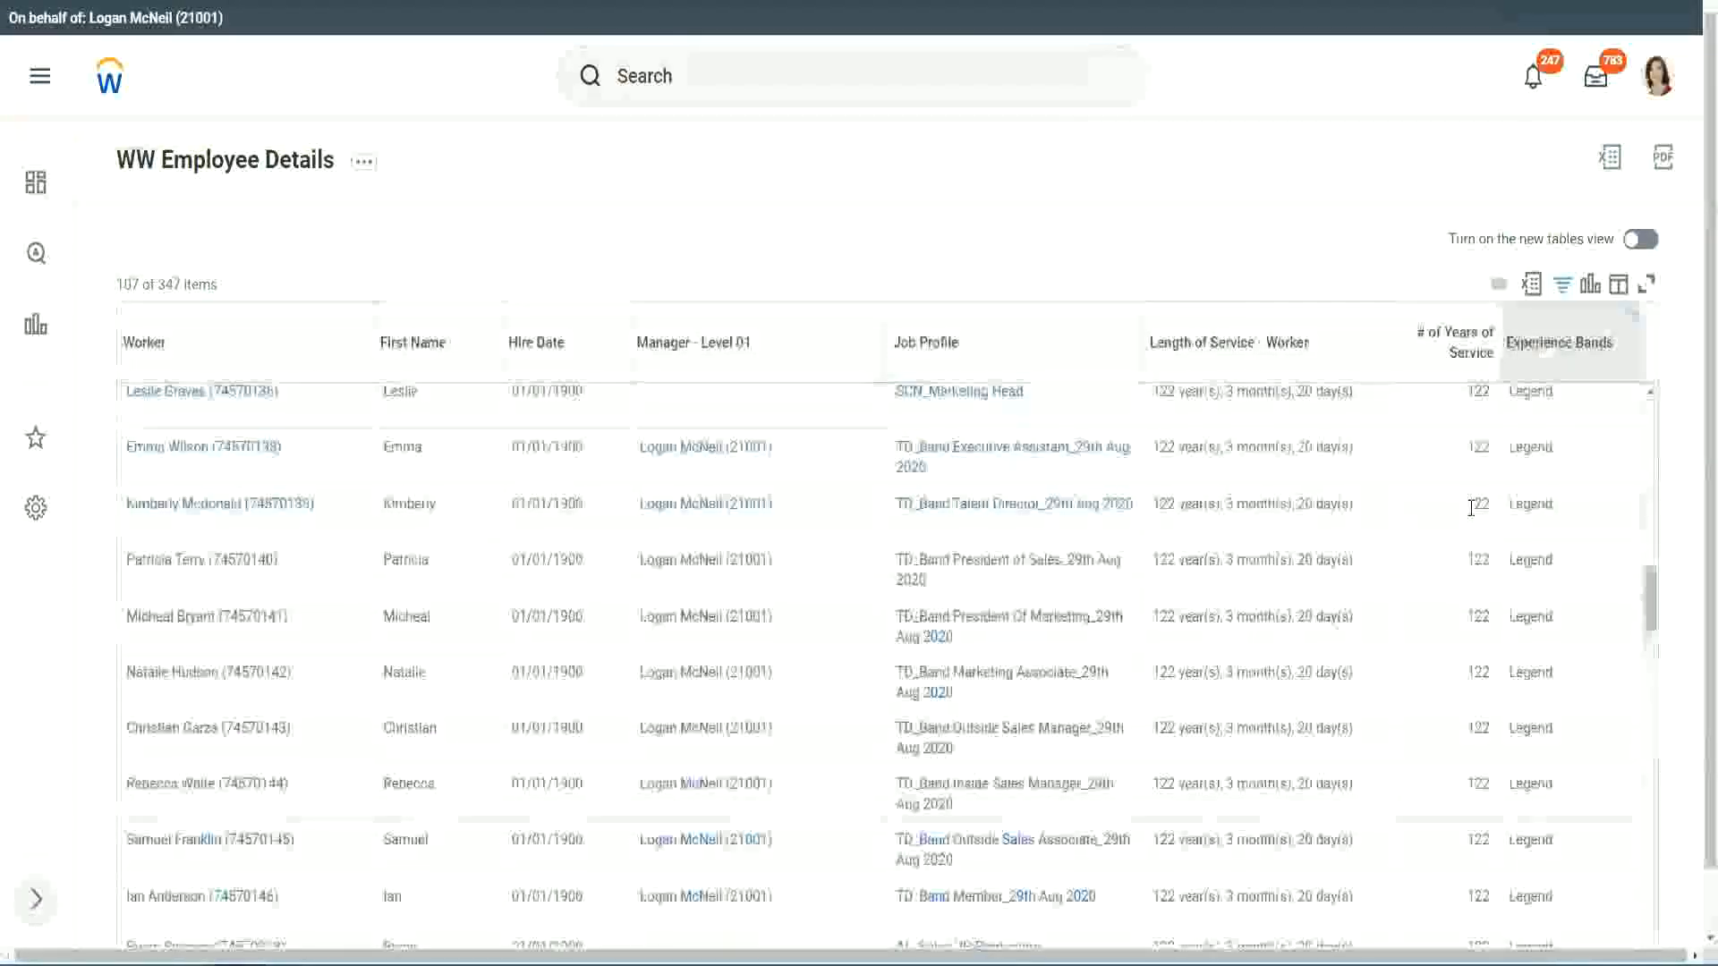
pyautogui.scroll(-10, 1431, 518)
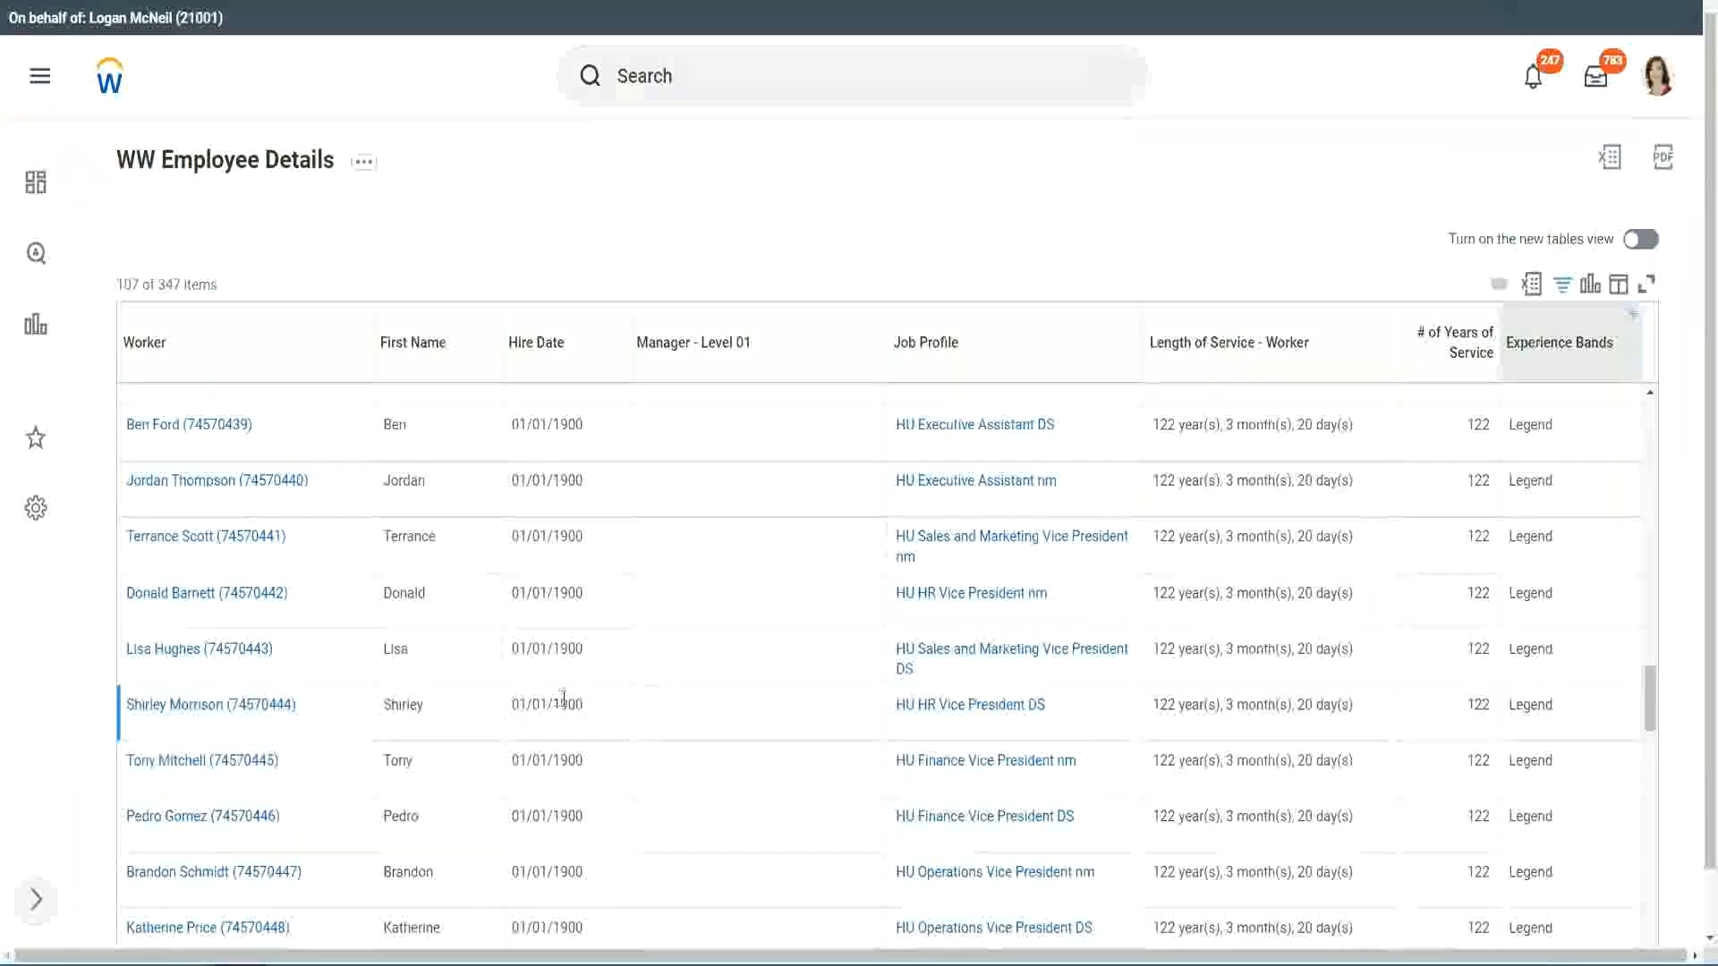
pyautogui.moveTo(554, 706); pyautogui.dragTo(585, 705)
pyautogui.scroll(-5, 1461, 671)
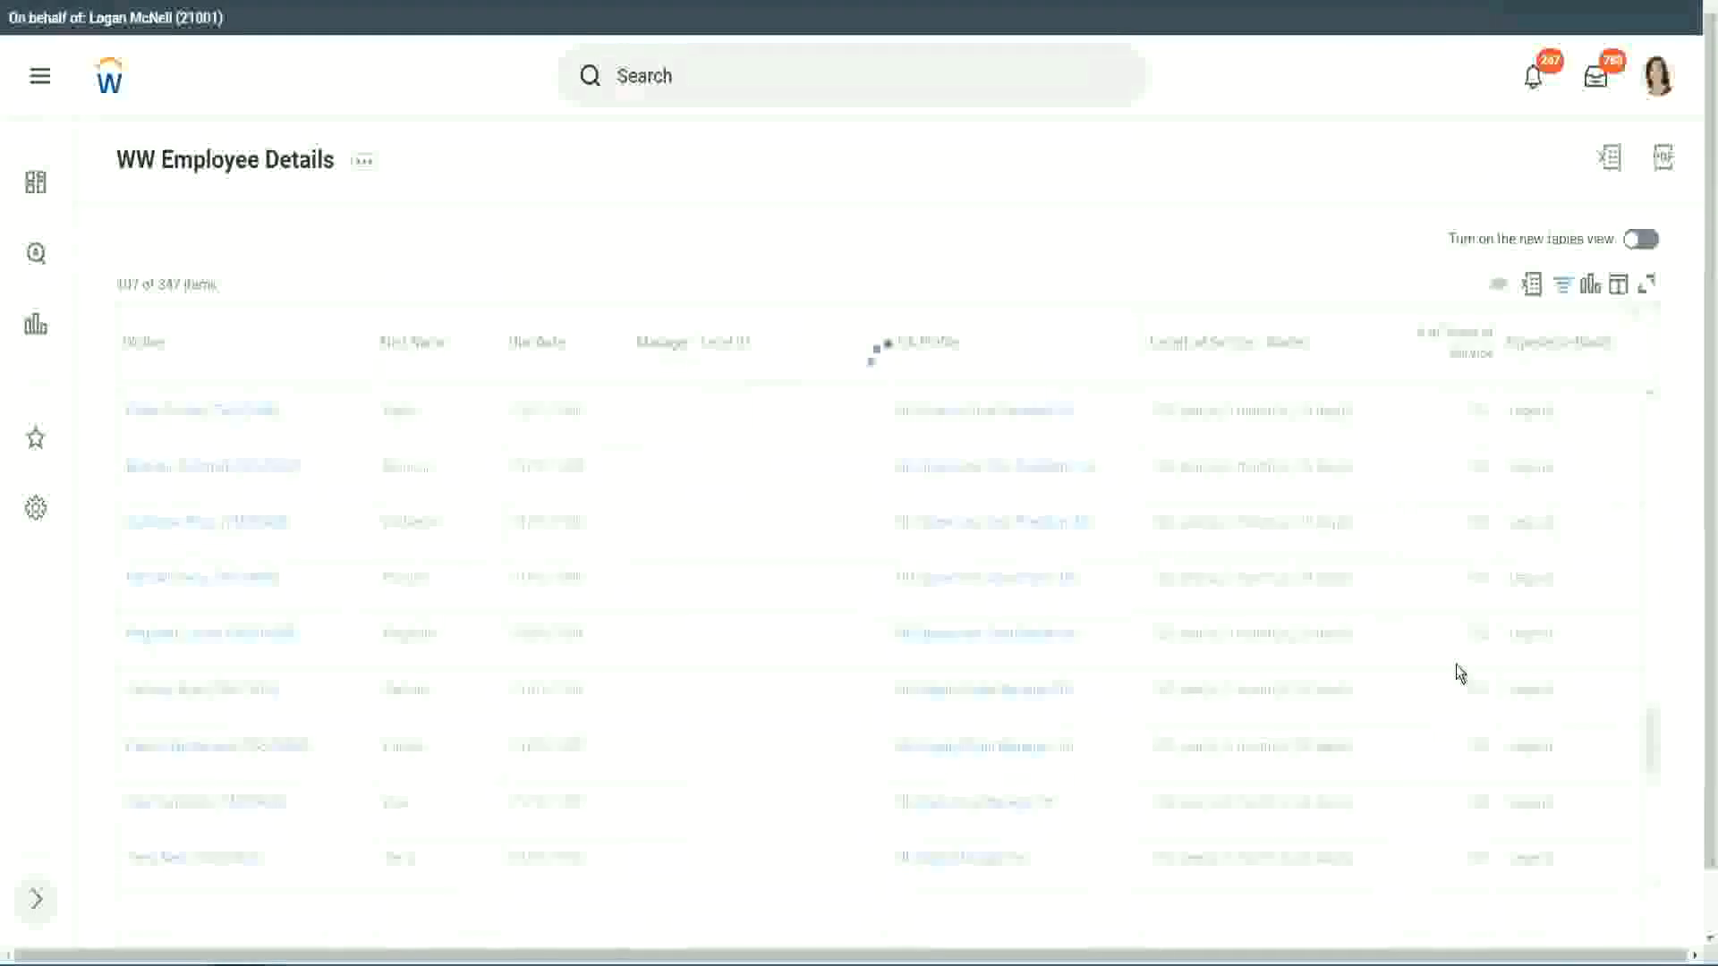
pyautogui.scroll(-3, 1457, 664)
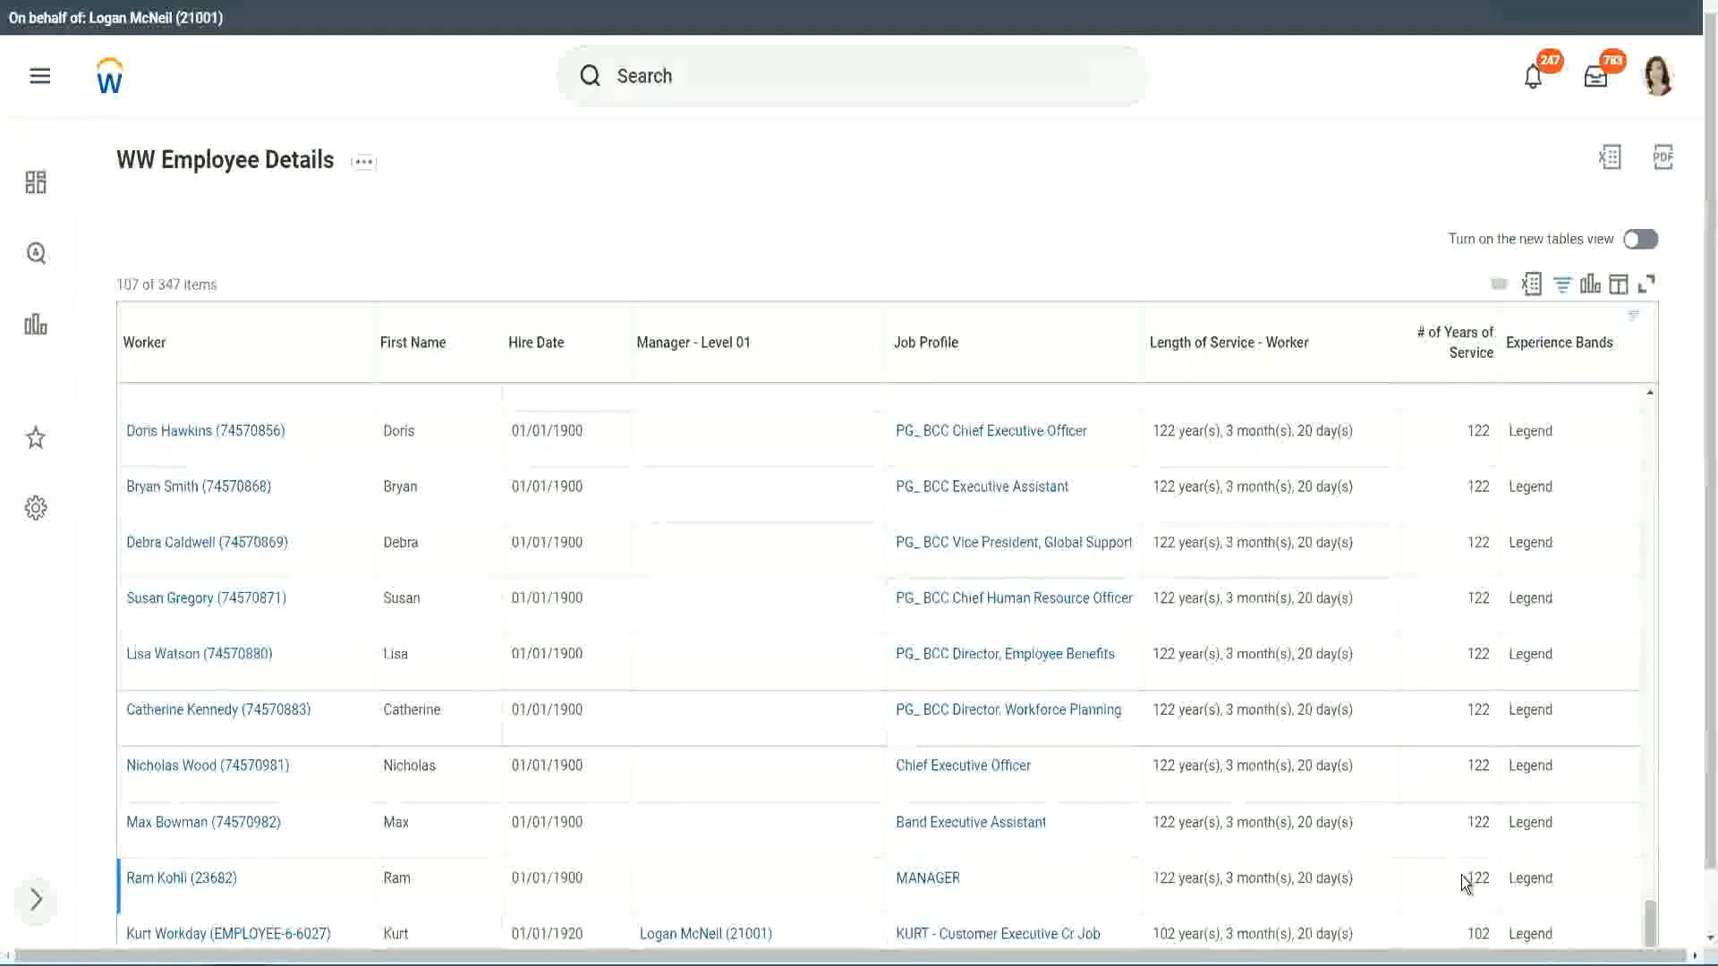
pyautogui.doubleClick(1478, 933)
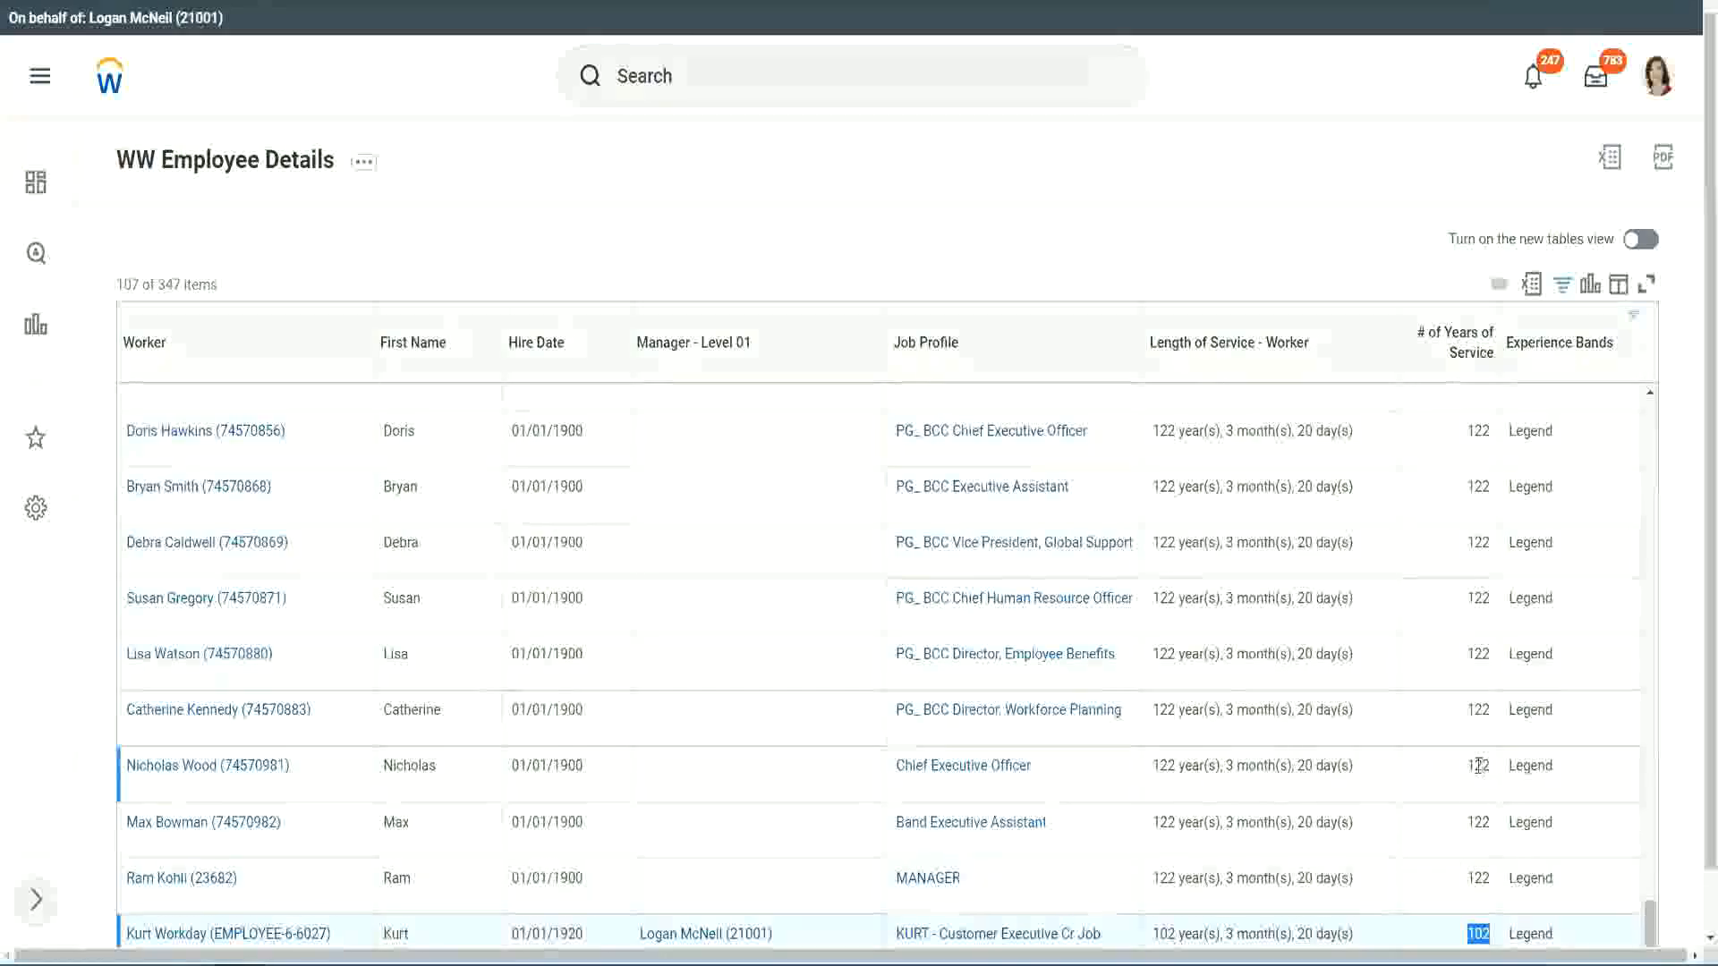
pyautogui.moveTo(1478, 765); pyautogui.dragTo(1491, 765)
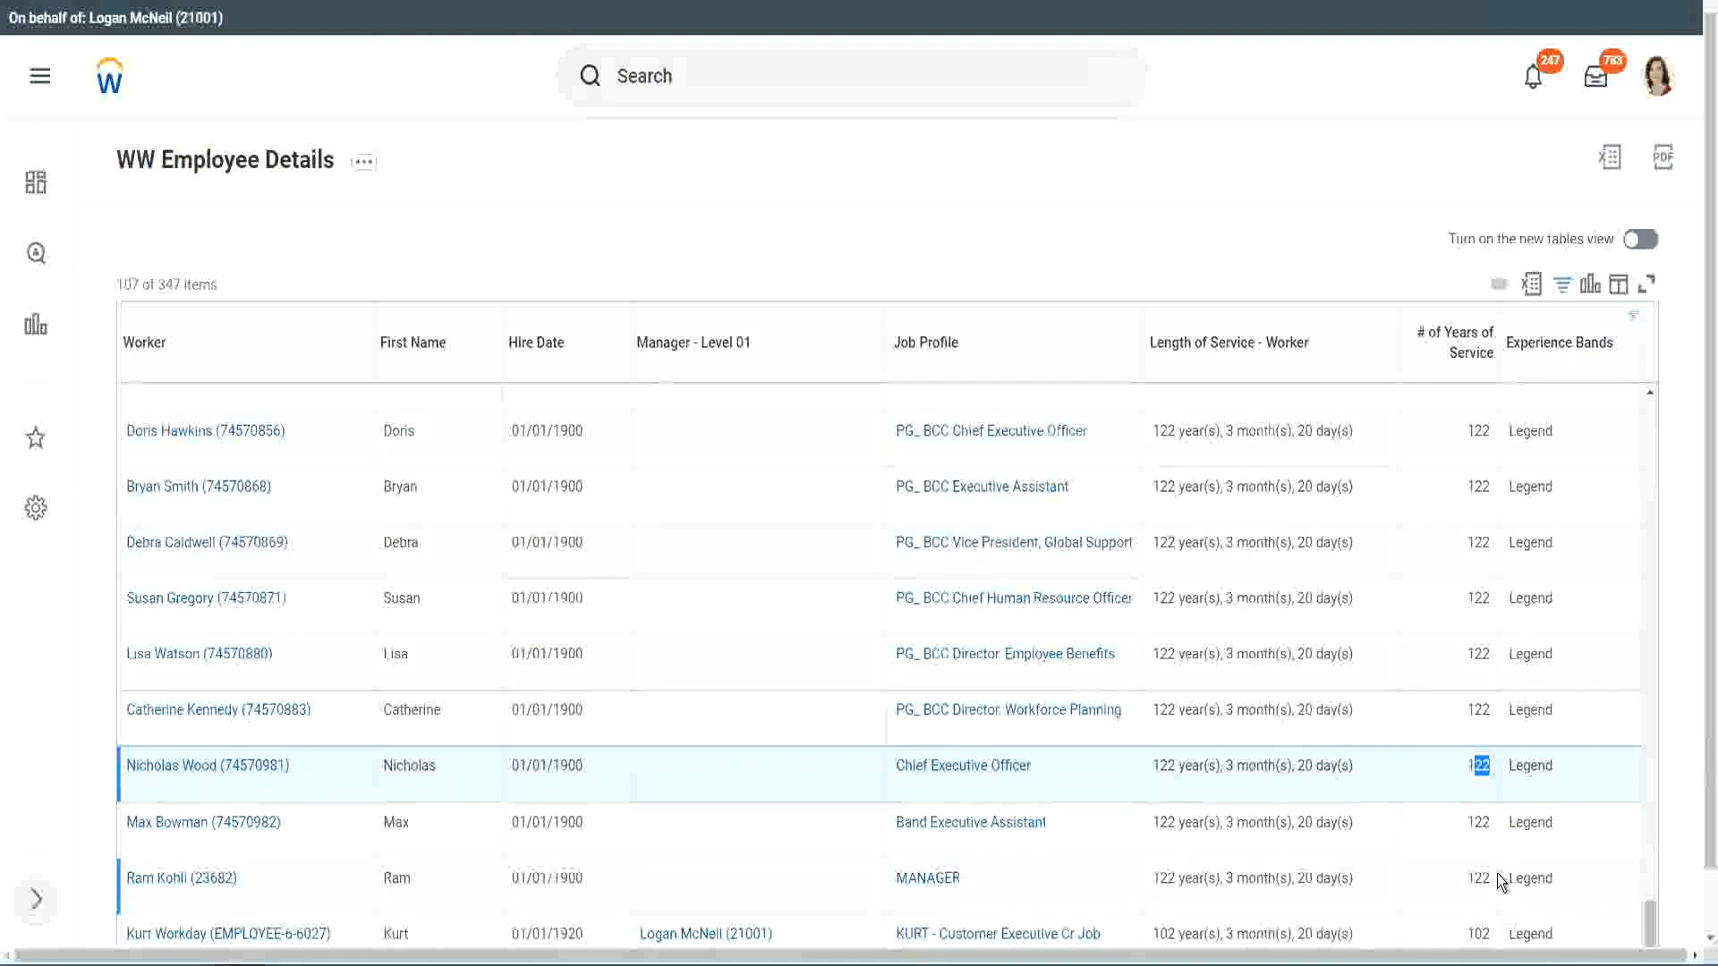
pyautogui.click(1447, 721)
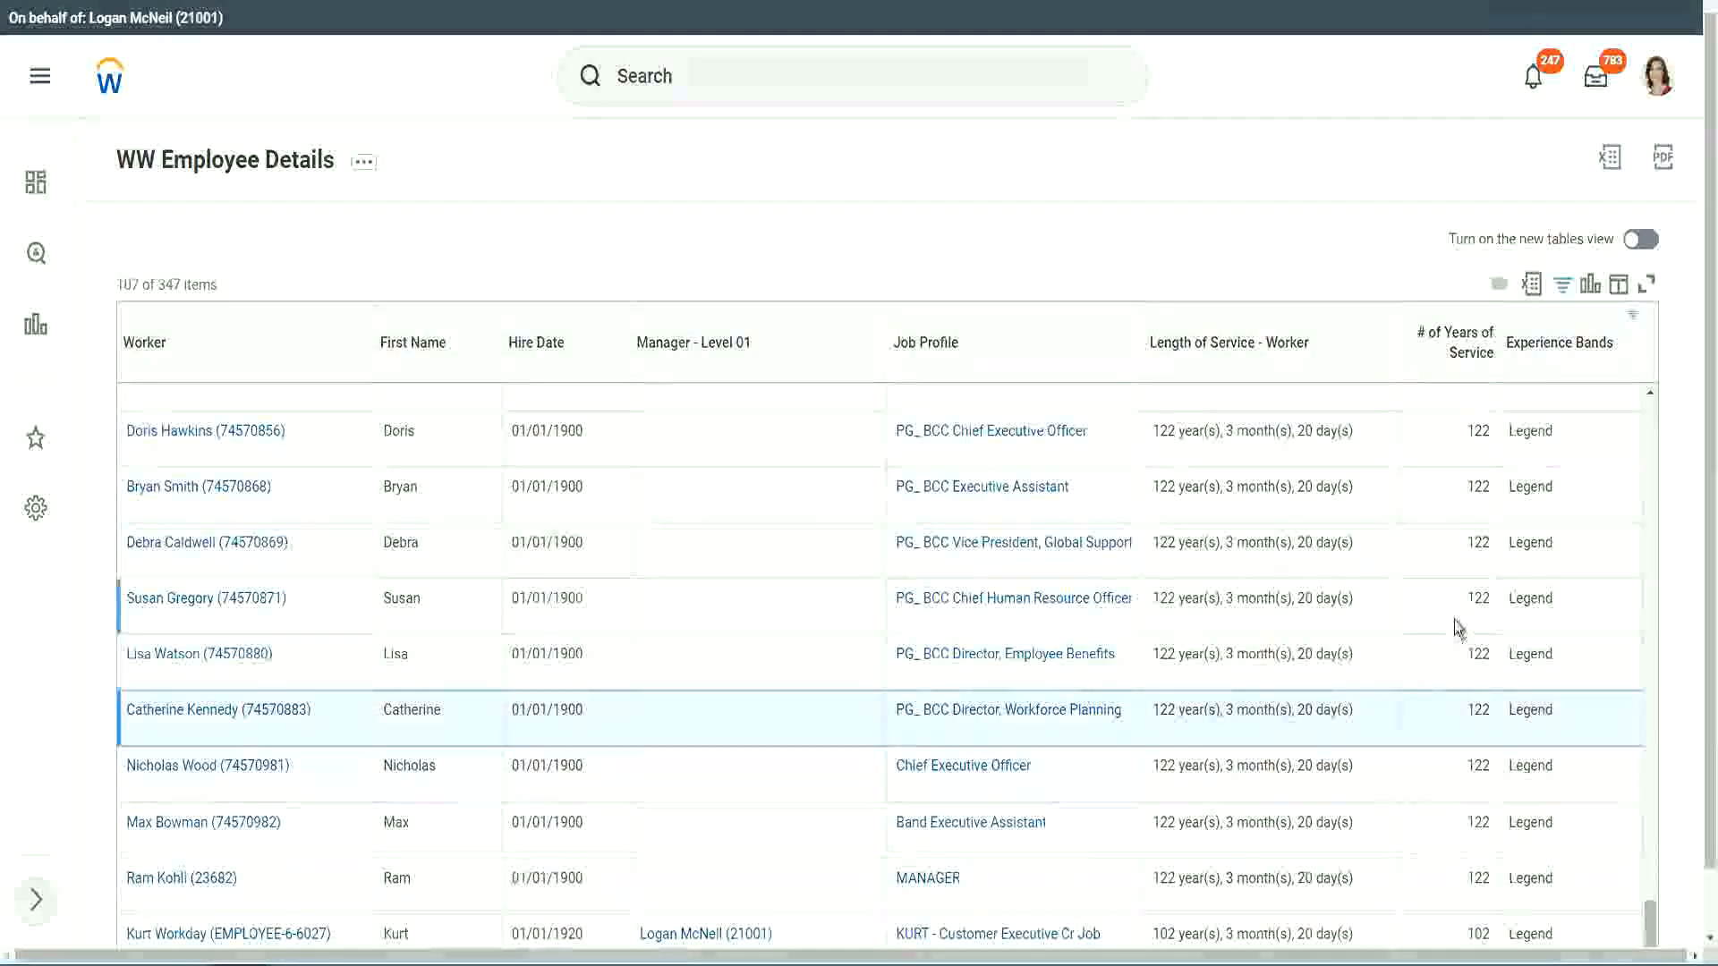
# Change the Experience Bands filter value to Experienced, keeping the contains condition, and apply it.
pyautogui.click(1570, 351)
pyautogui.click(1406, 685)
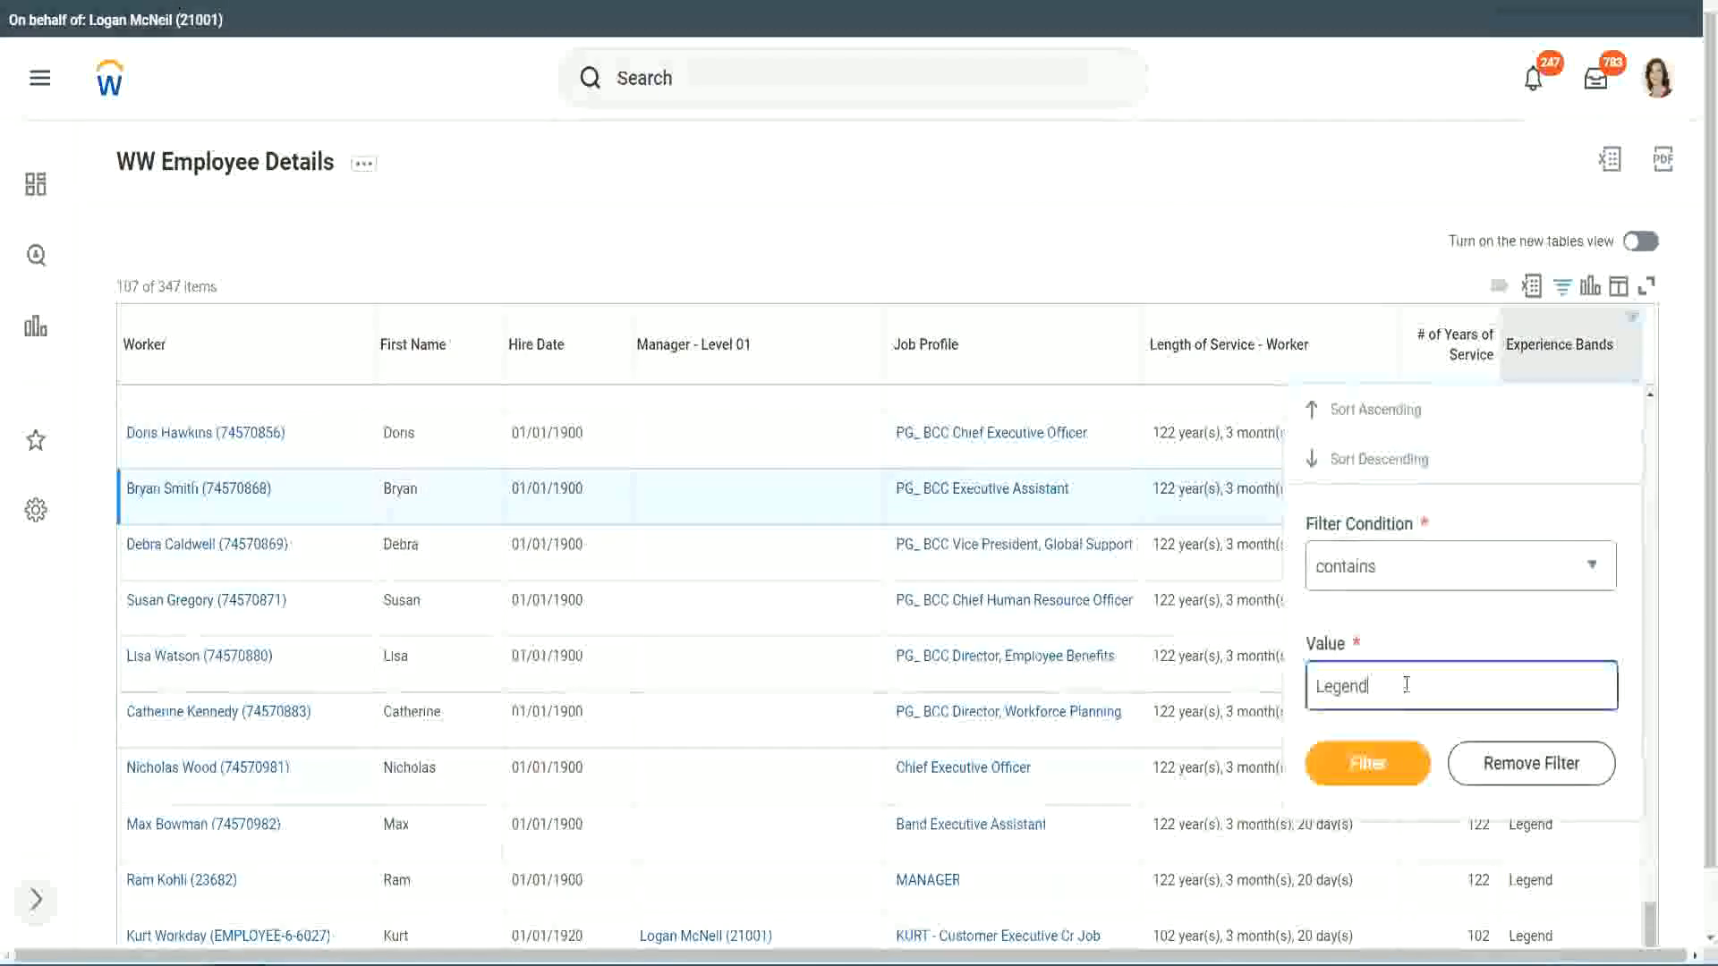
pyautogui.doubleClick(1406, 684)
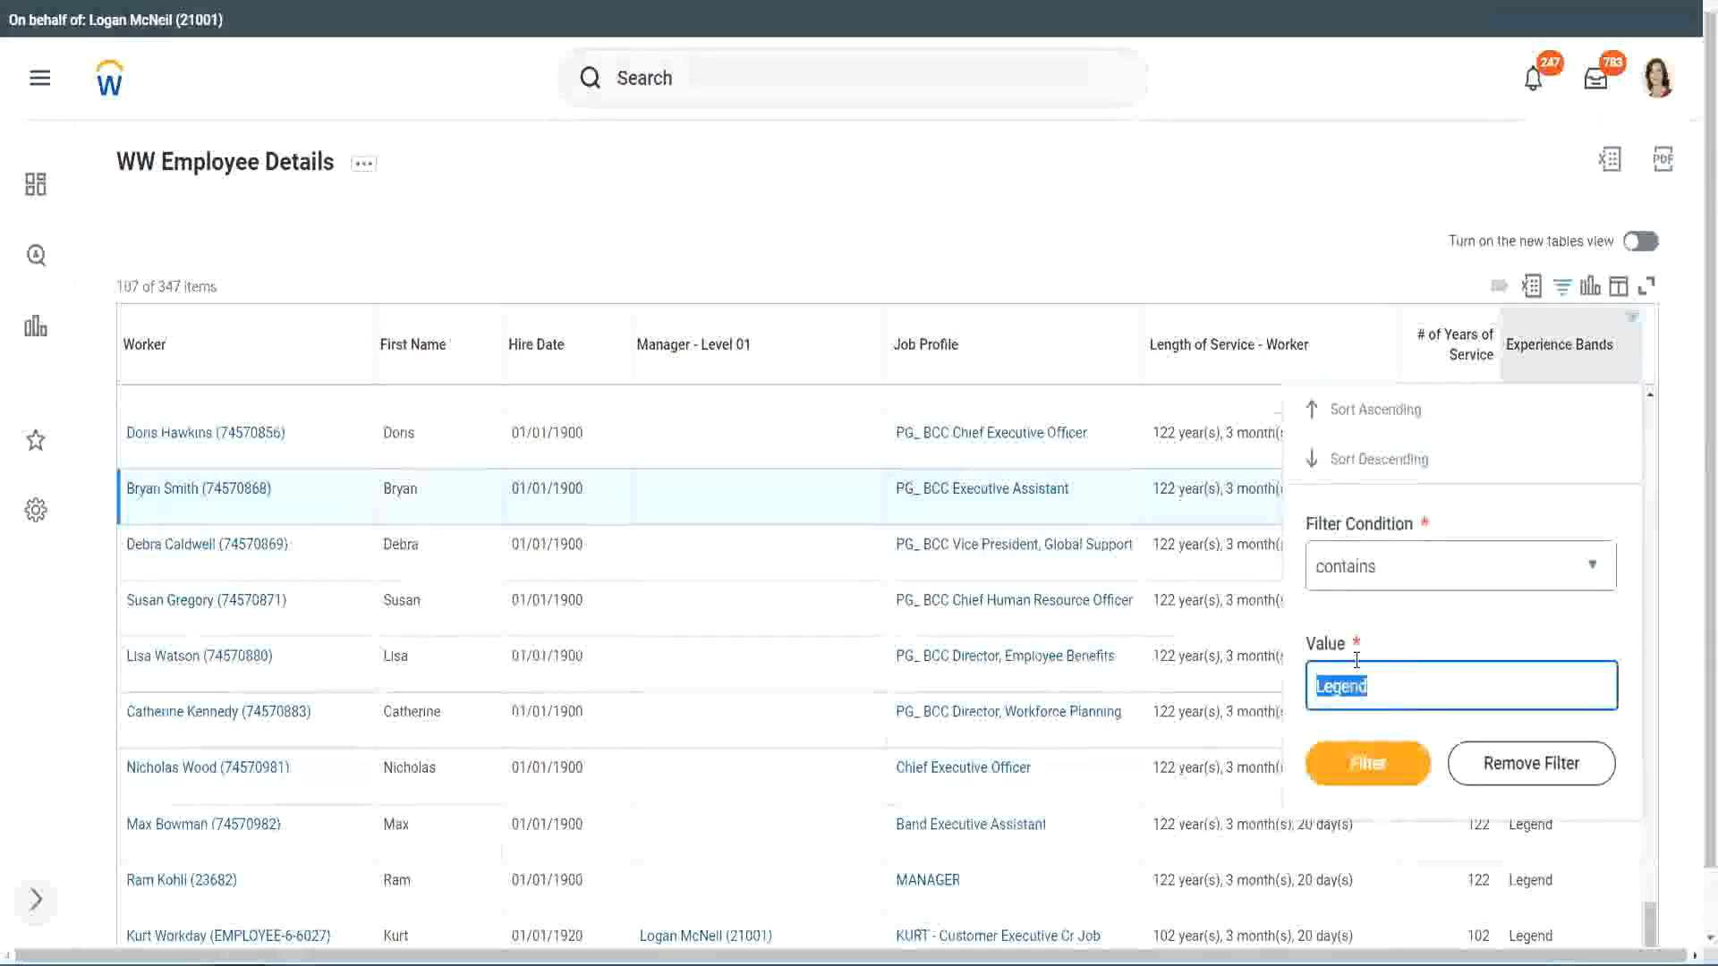
pyautogui.write('Ex')
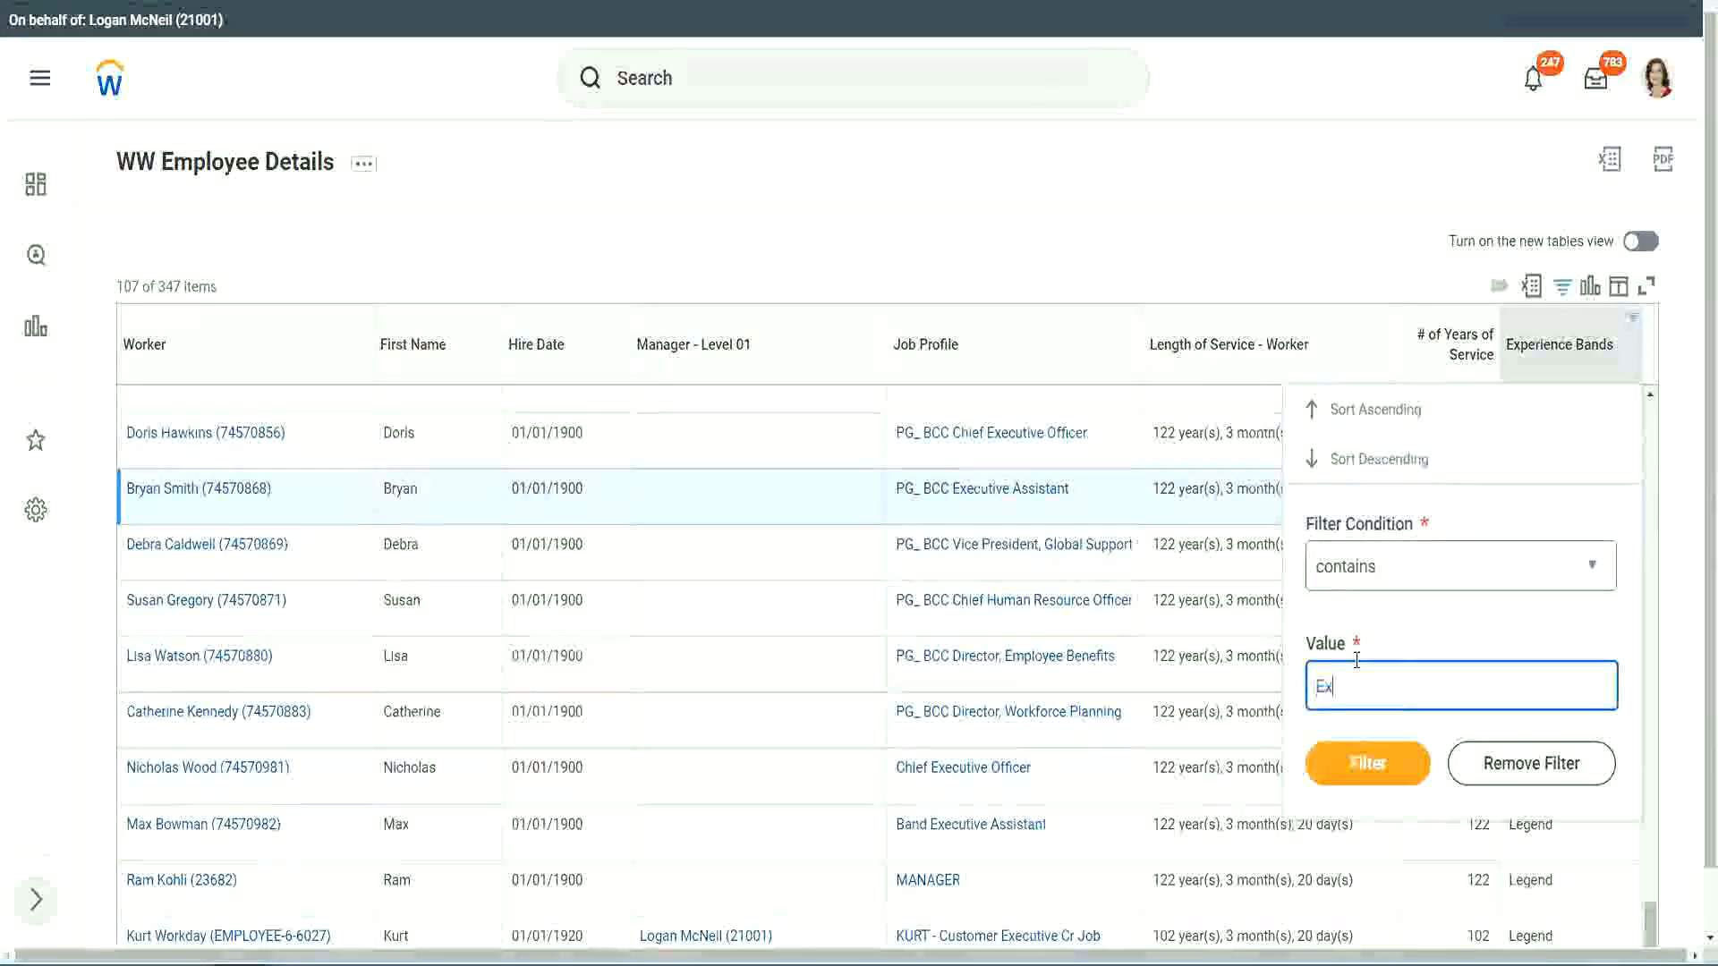
pyautogui.write('perienced')
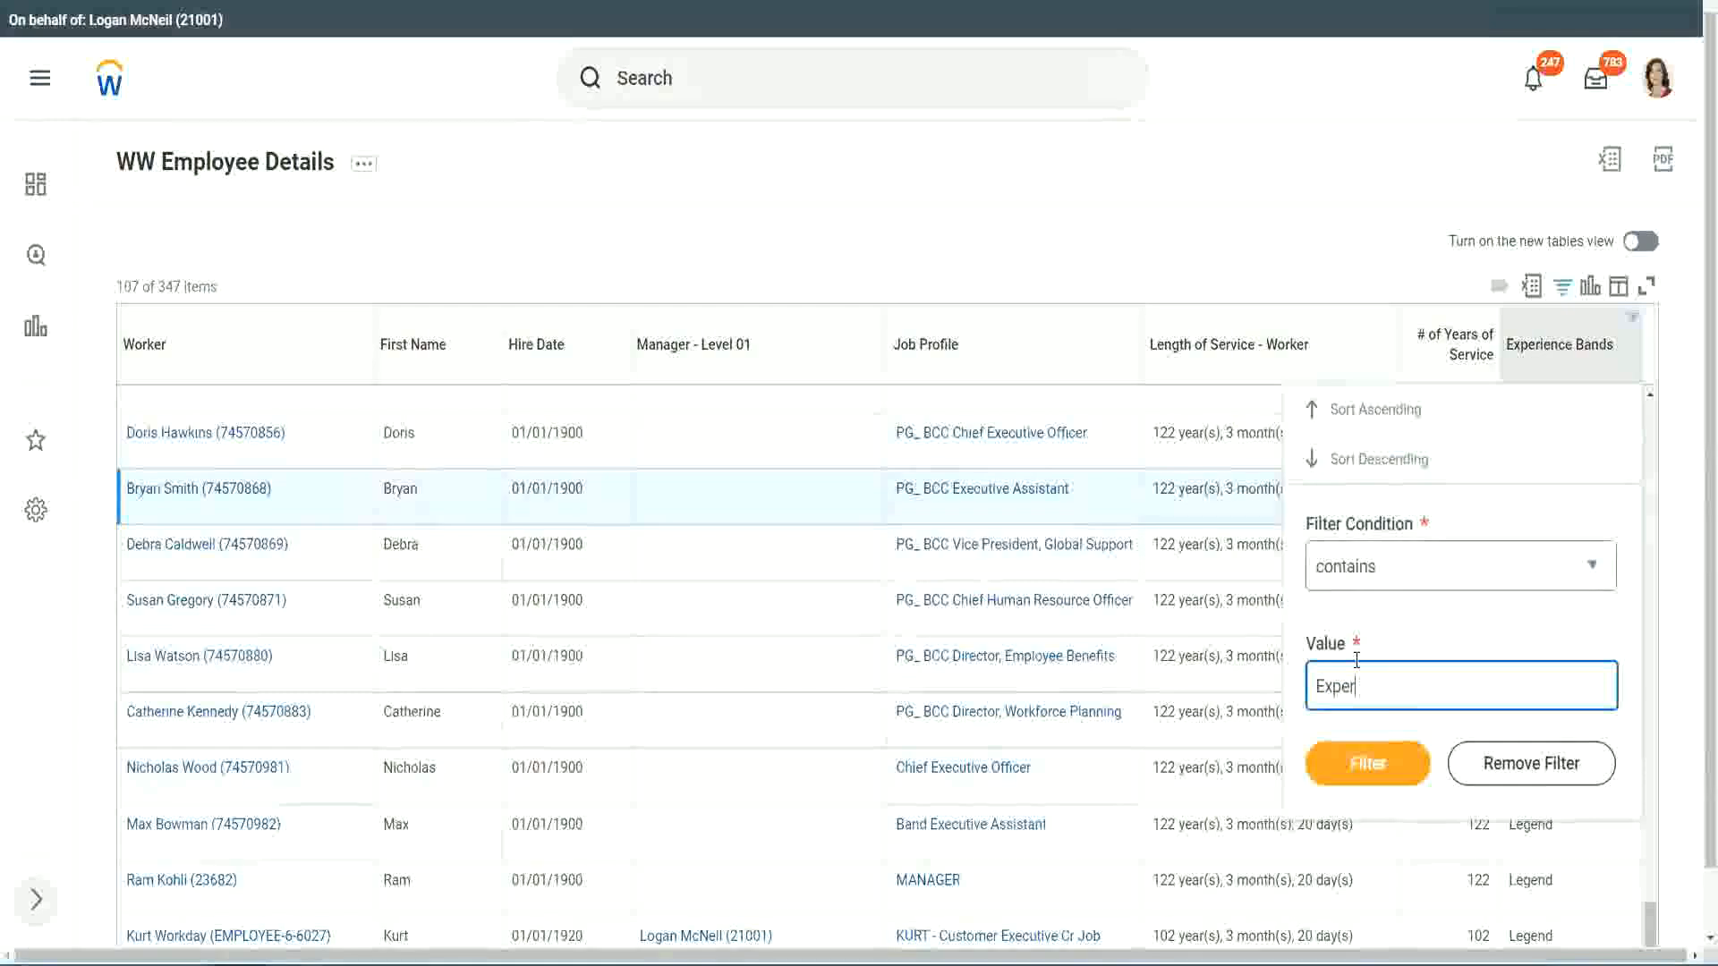
pyautogui.click(1366, 774)
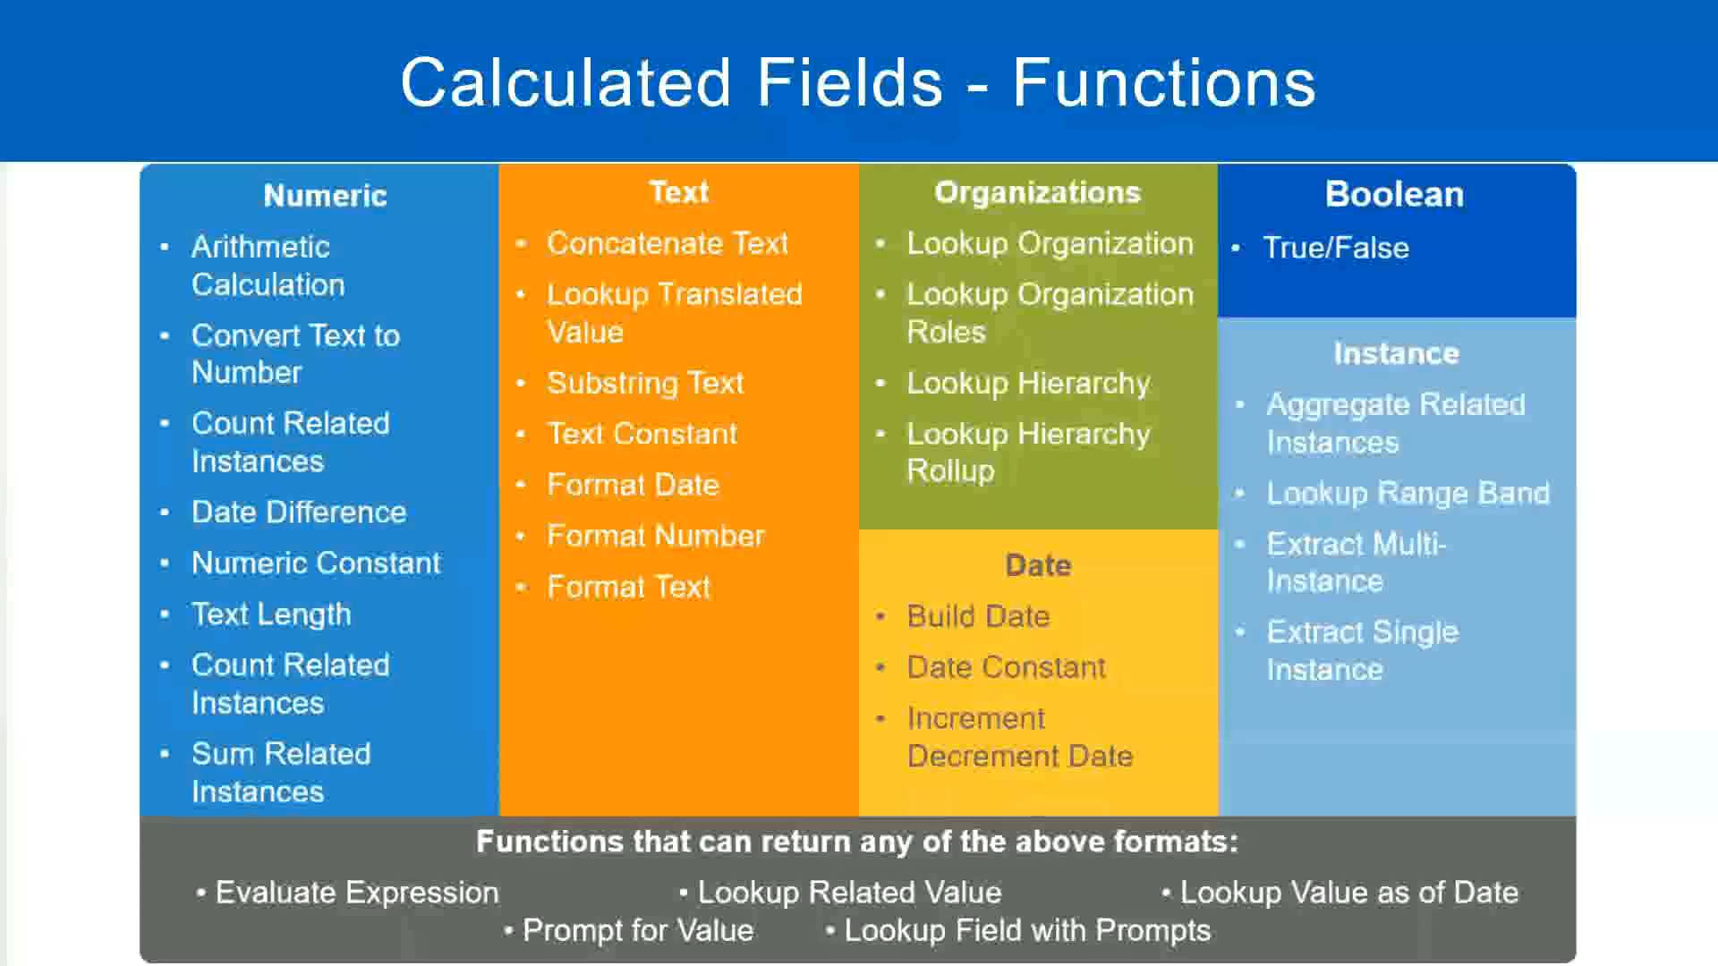
# Switch to the Notepad++ notes and check the 8 - 15 years range defined for the Experienced band.
pyautogui.hotkey('alt', 'Tab')
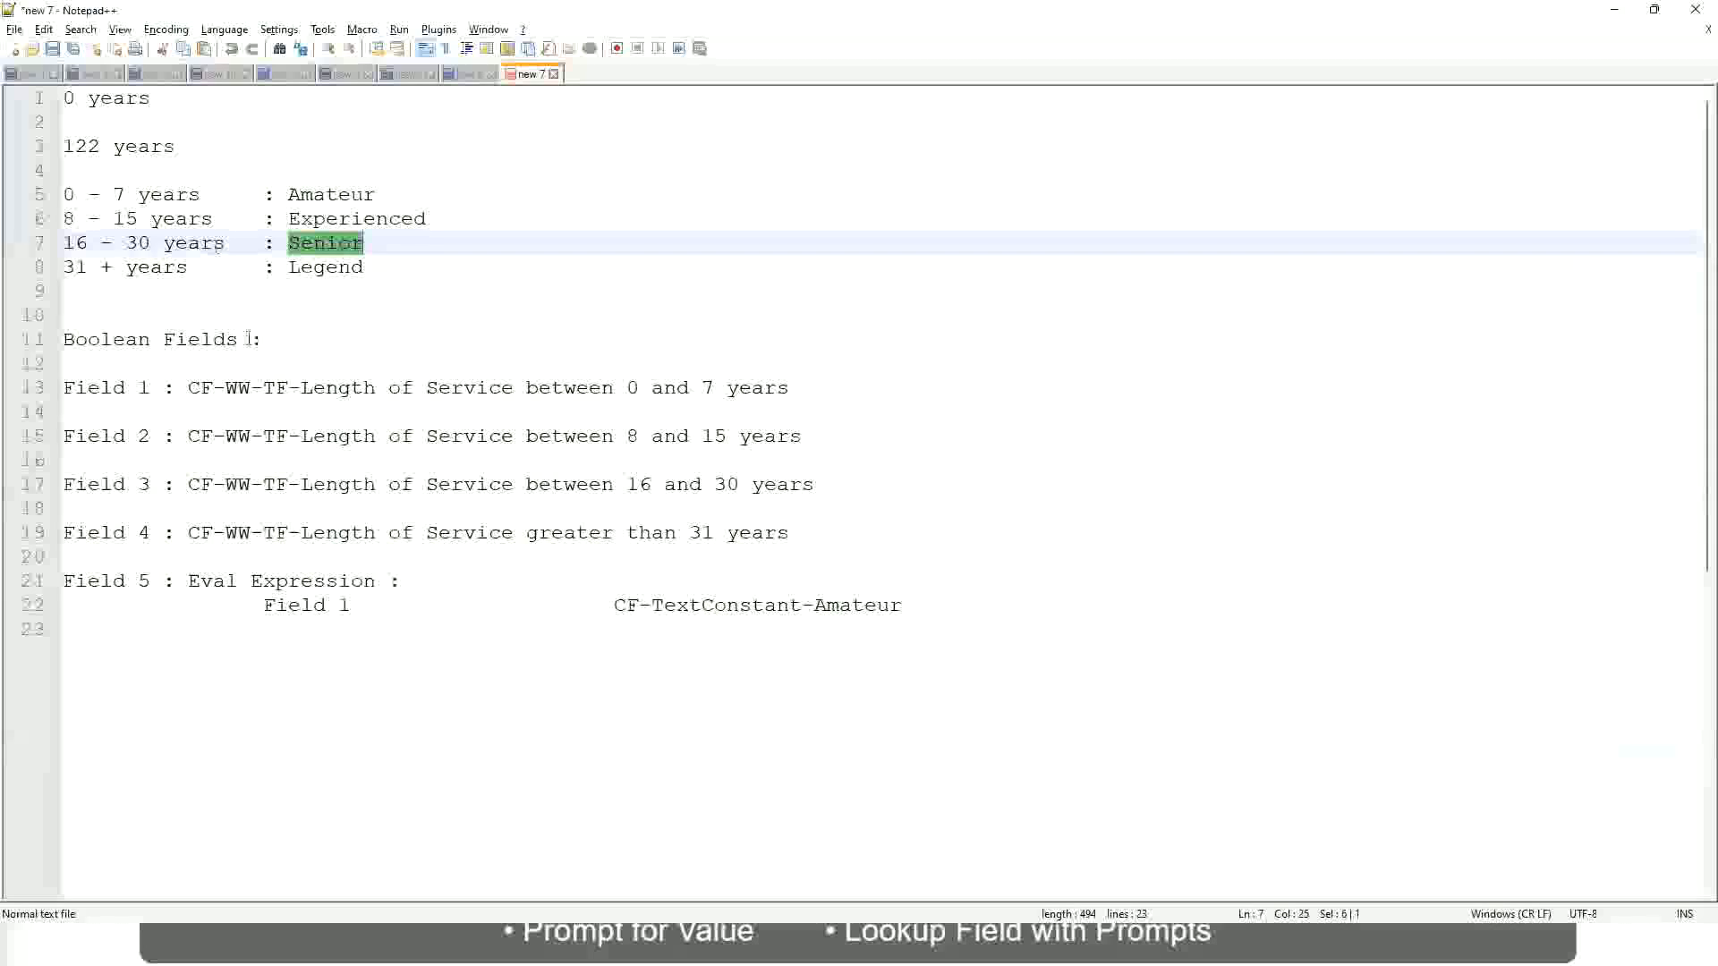
pyautogui.moveTo(77, 221); pyautogui.dragTo(133, 221)
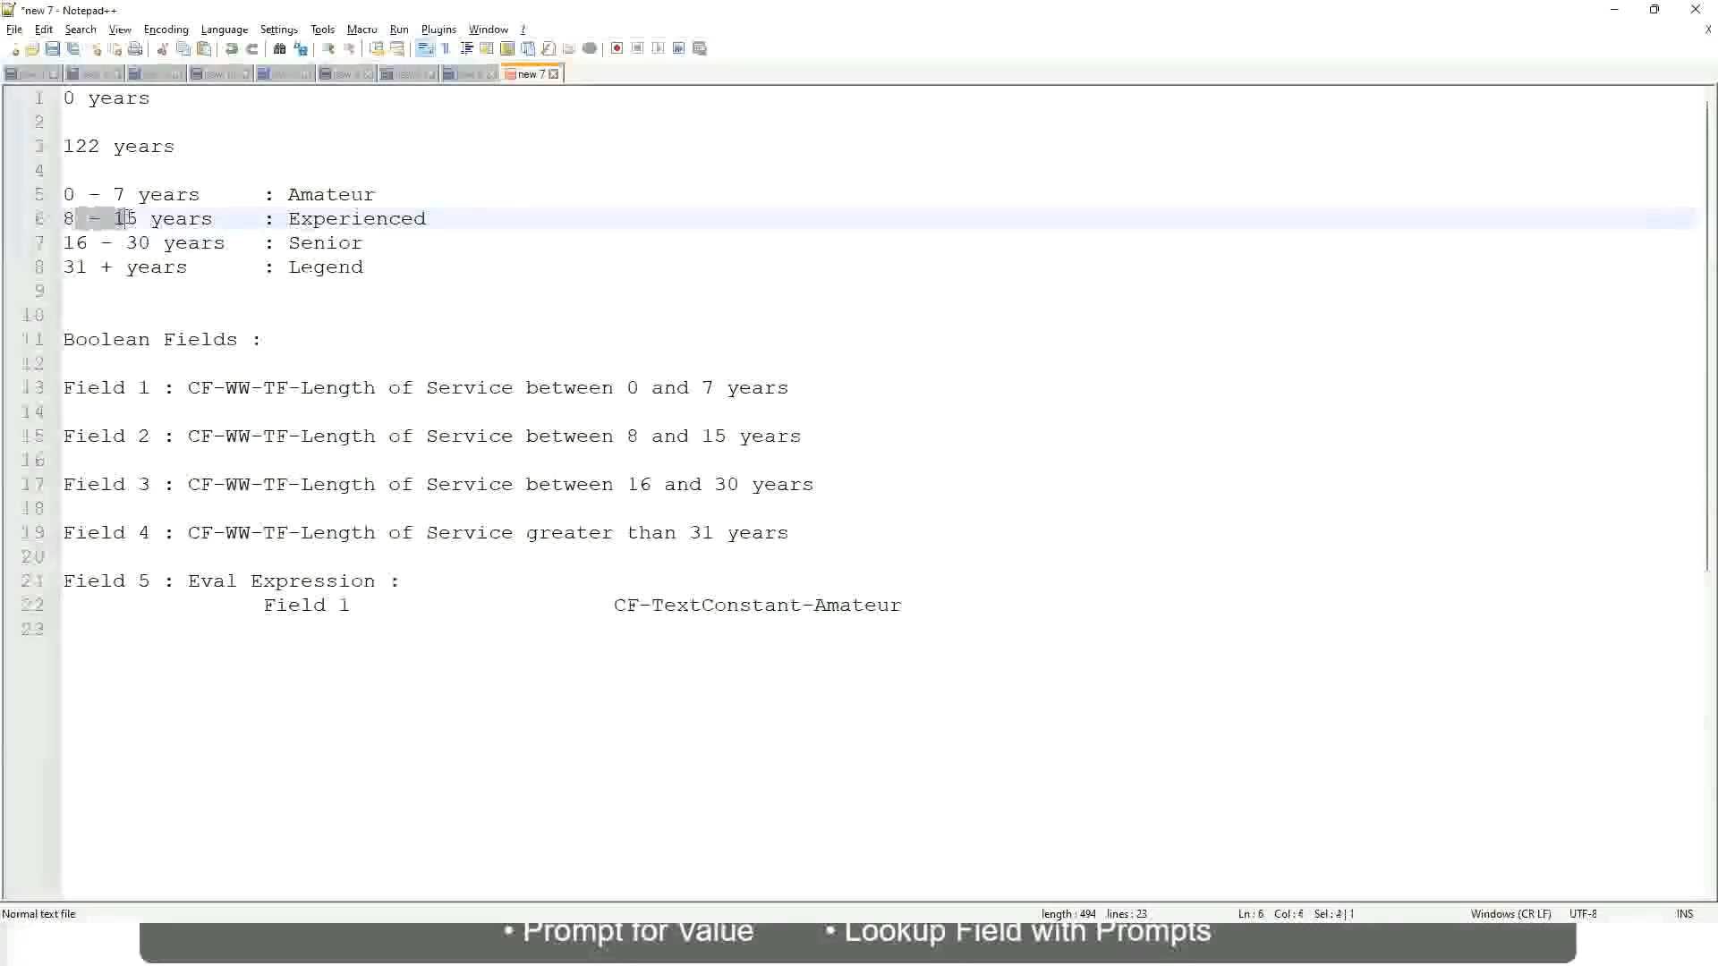
pyautogui.click(138, 221)
pyautogui.click(197, 221)
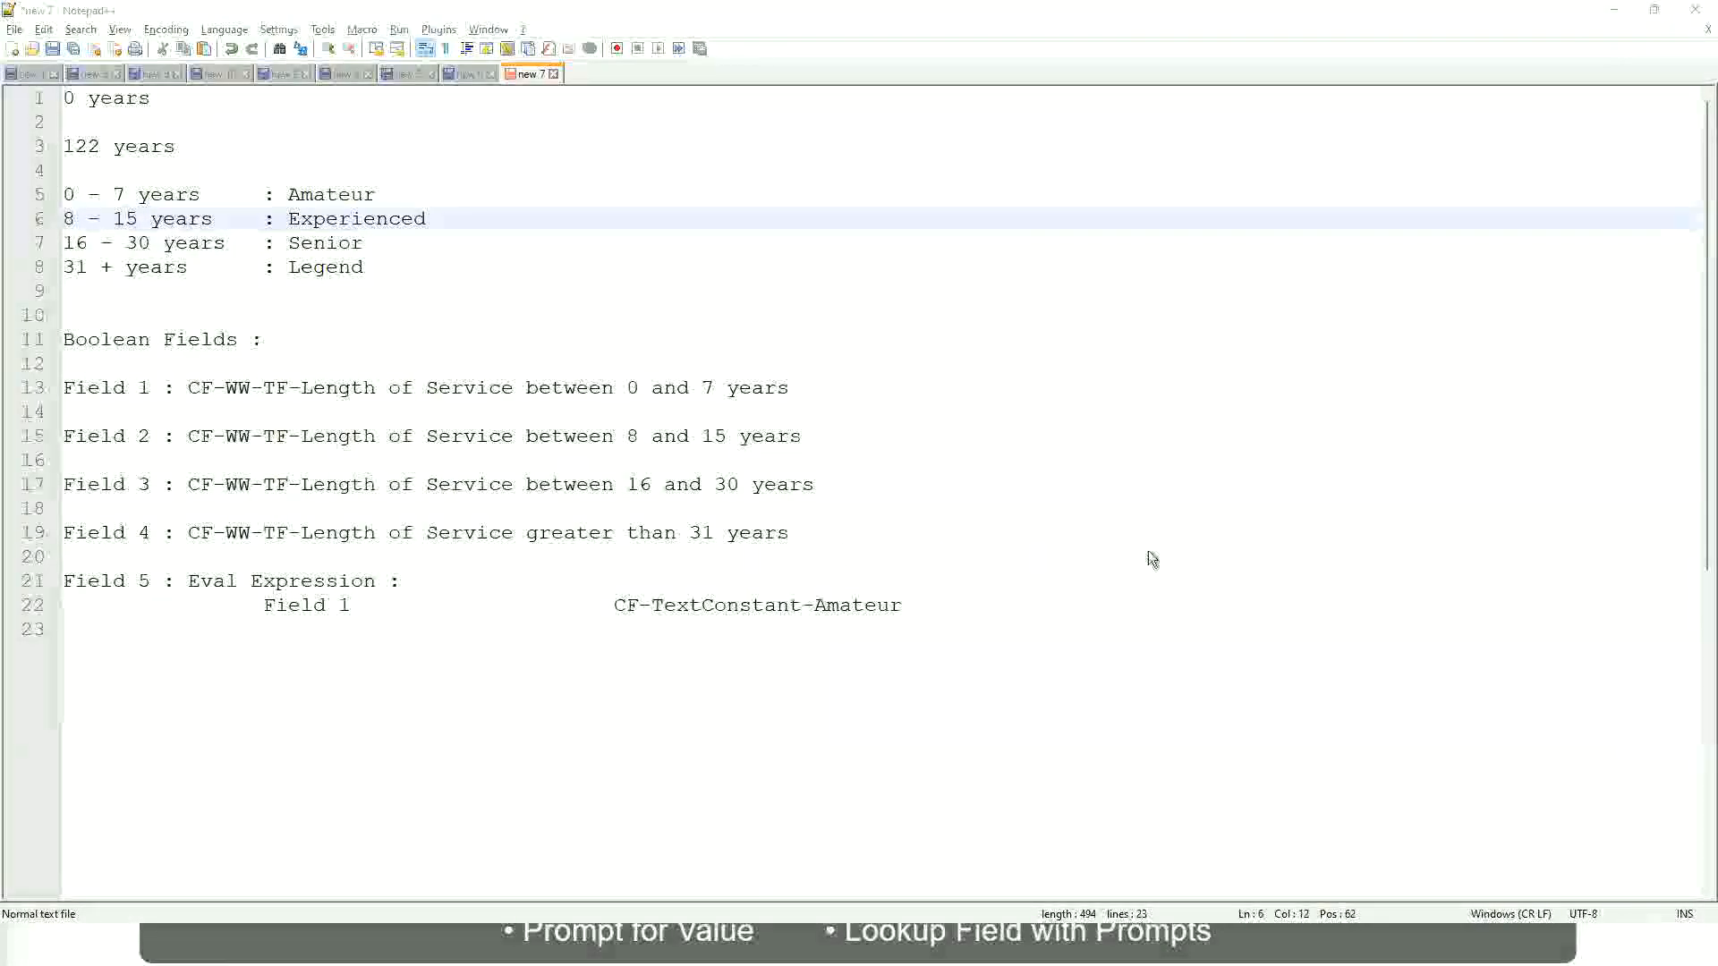
# Return to the Workday report and examine the Experienced workers' years of service against the 8 - 15 years rule.
pyautogui.hotkey('alt', 'Tab')
pyautogui.scroll(-4, 1488, 662)
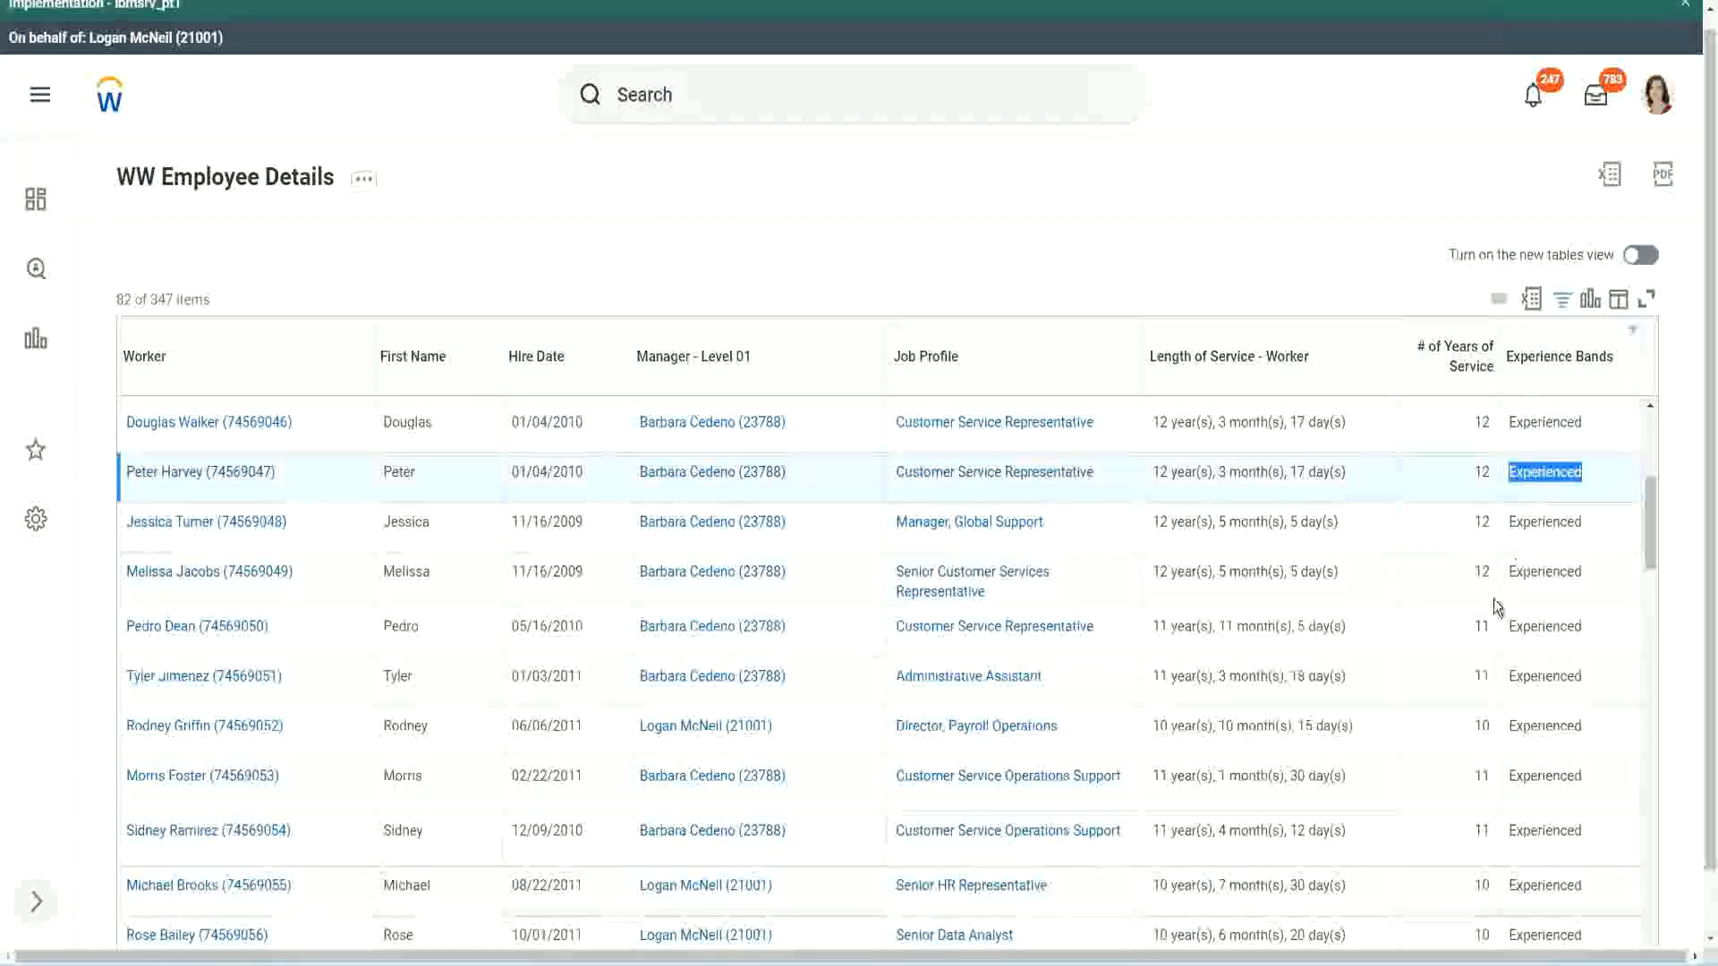
pyautogui.scroll(-2, 1485, 627)
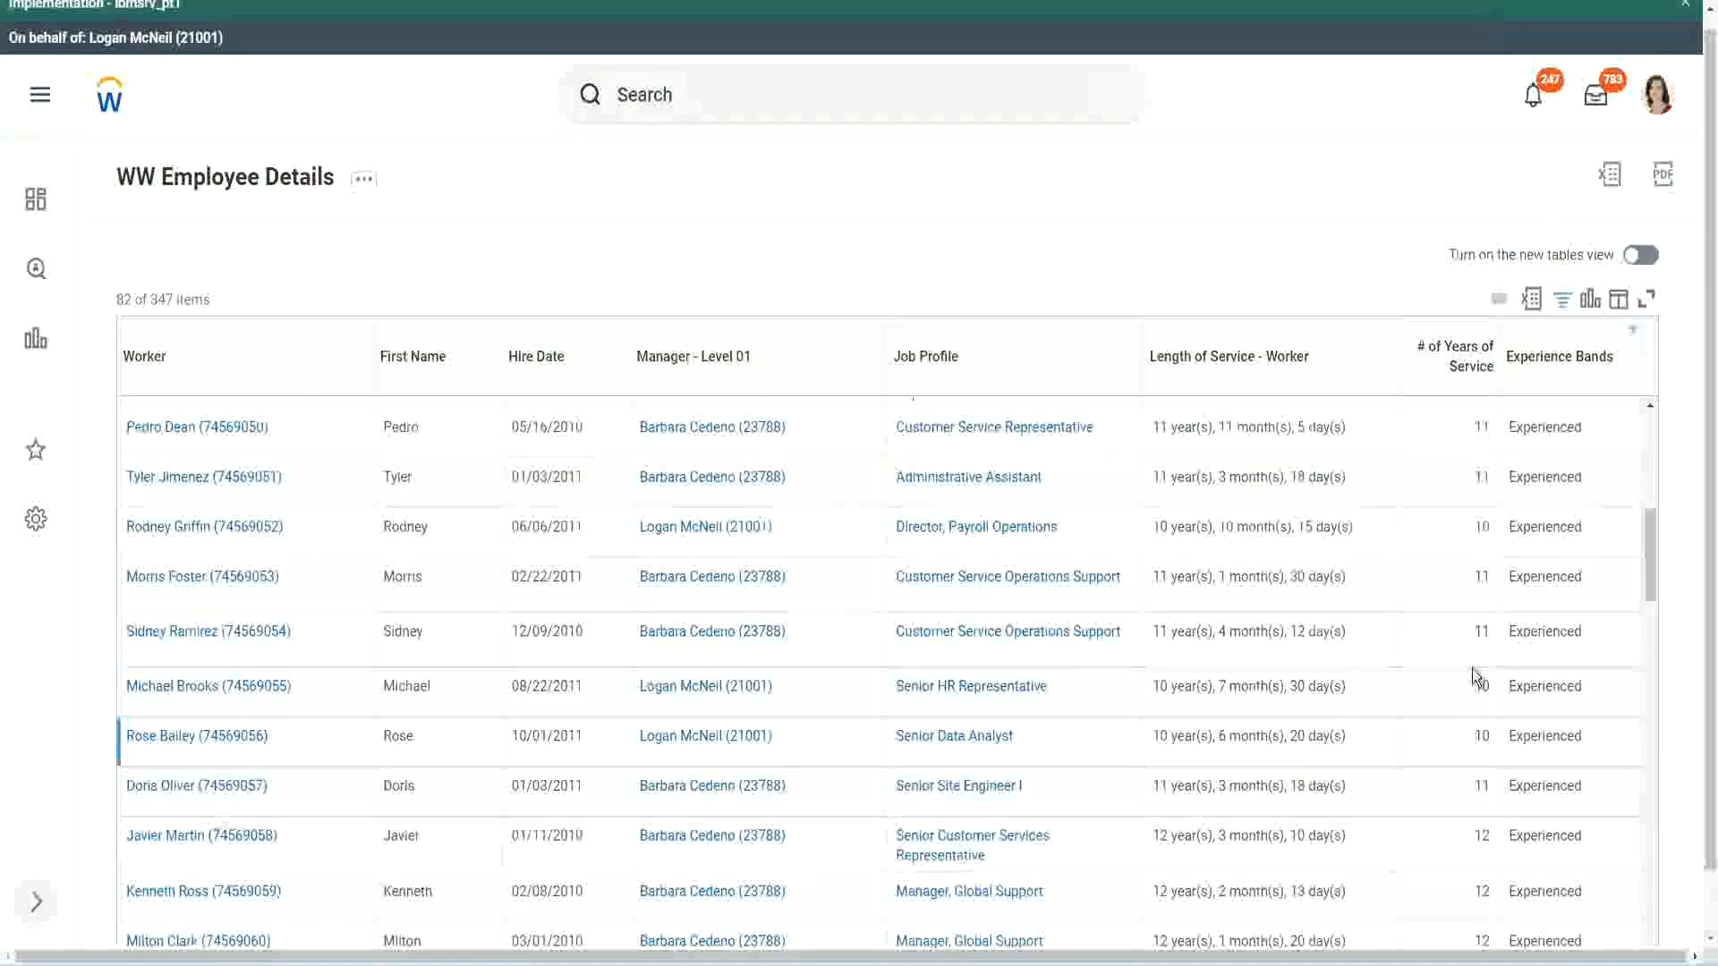
pyautogui.click(1481, 631)
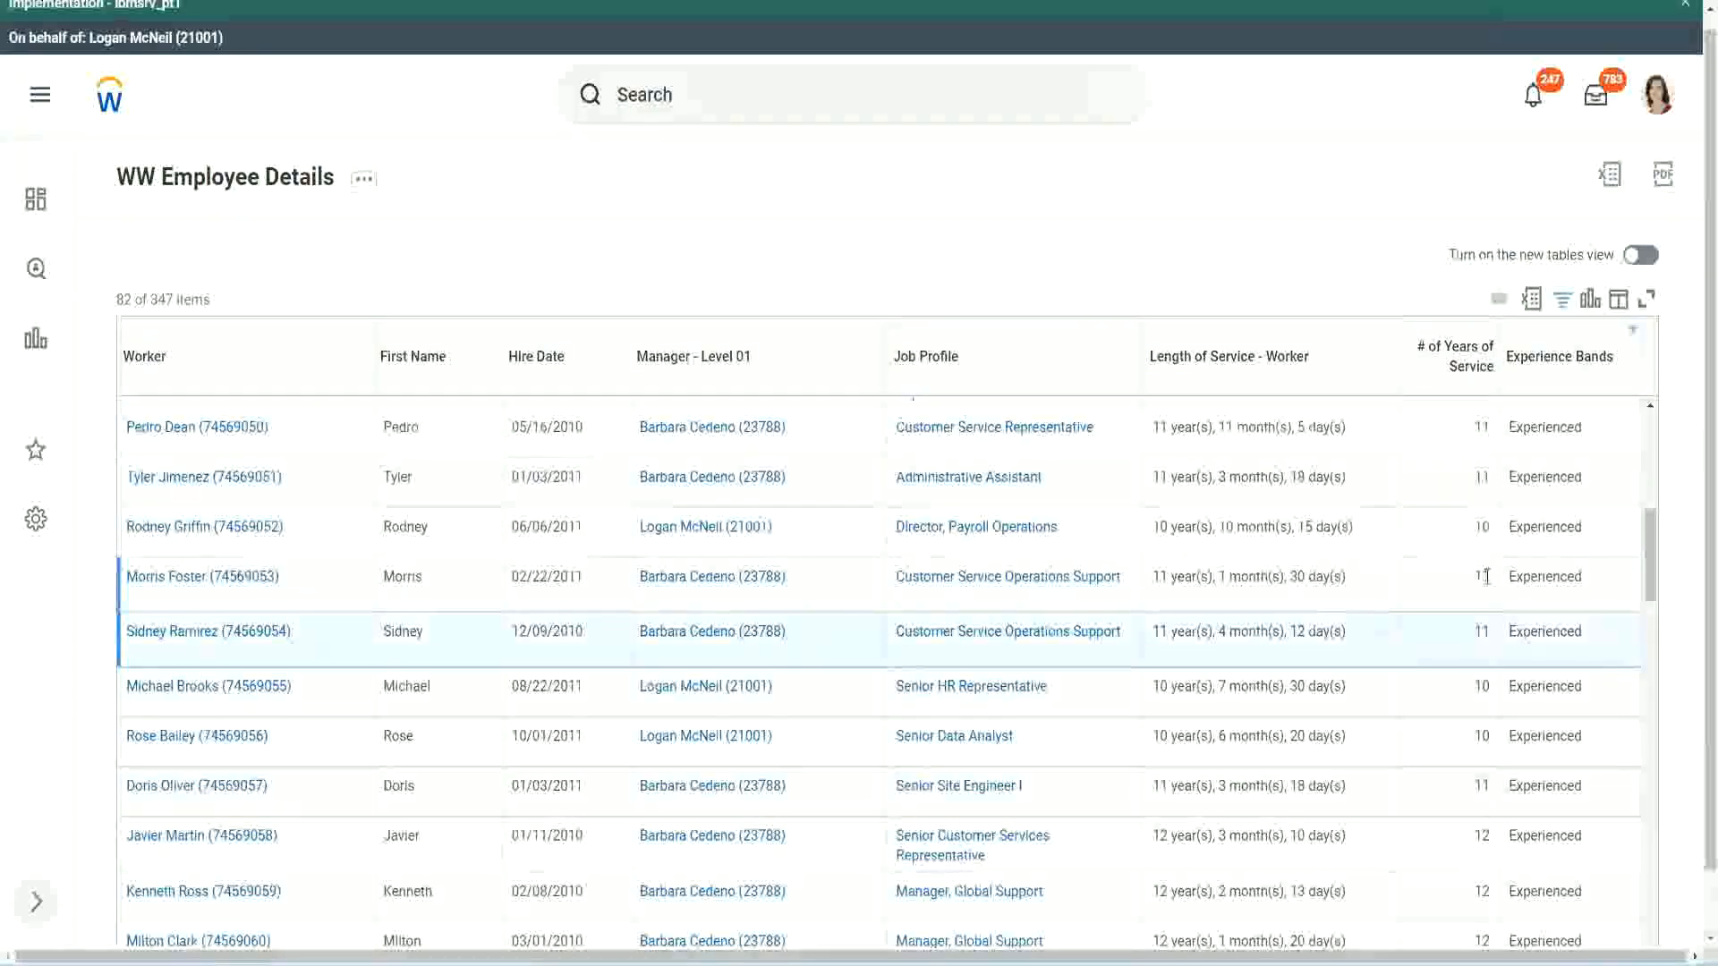
pyautogui.click(1565, 576)
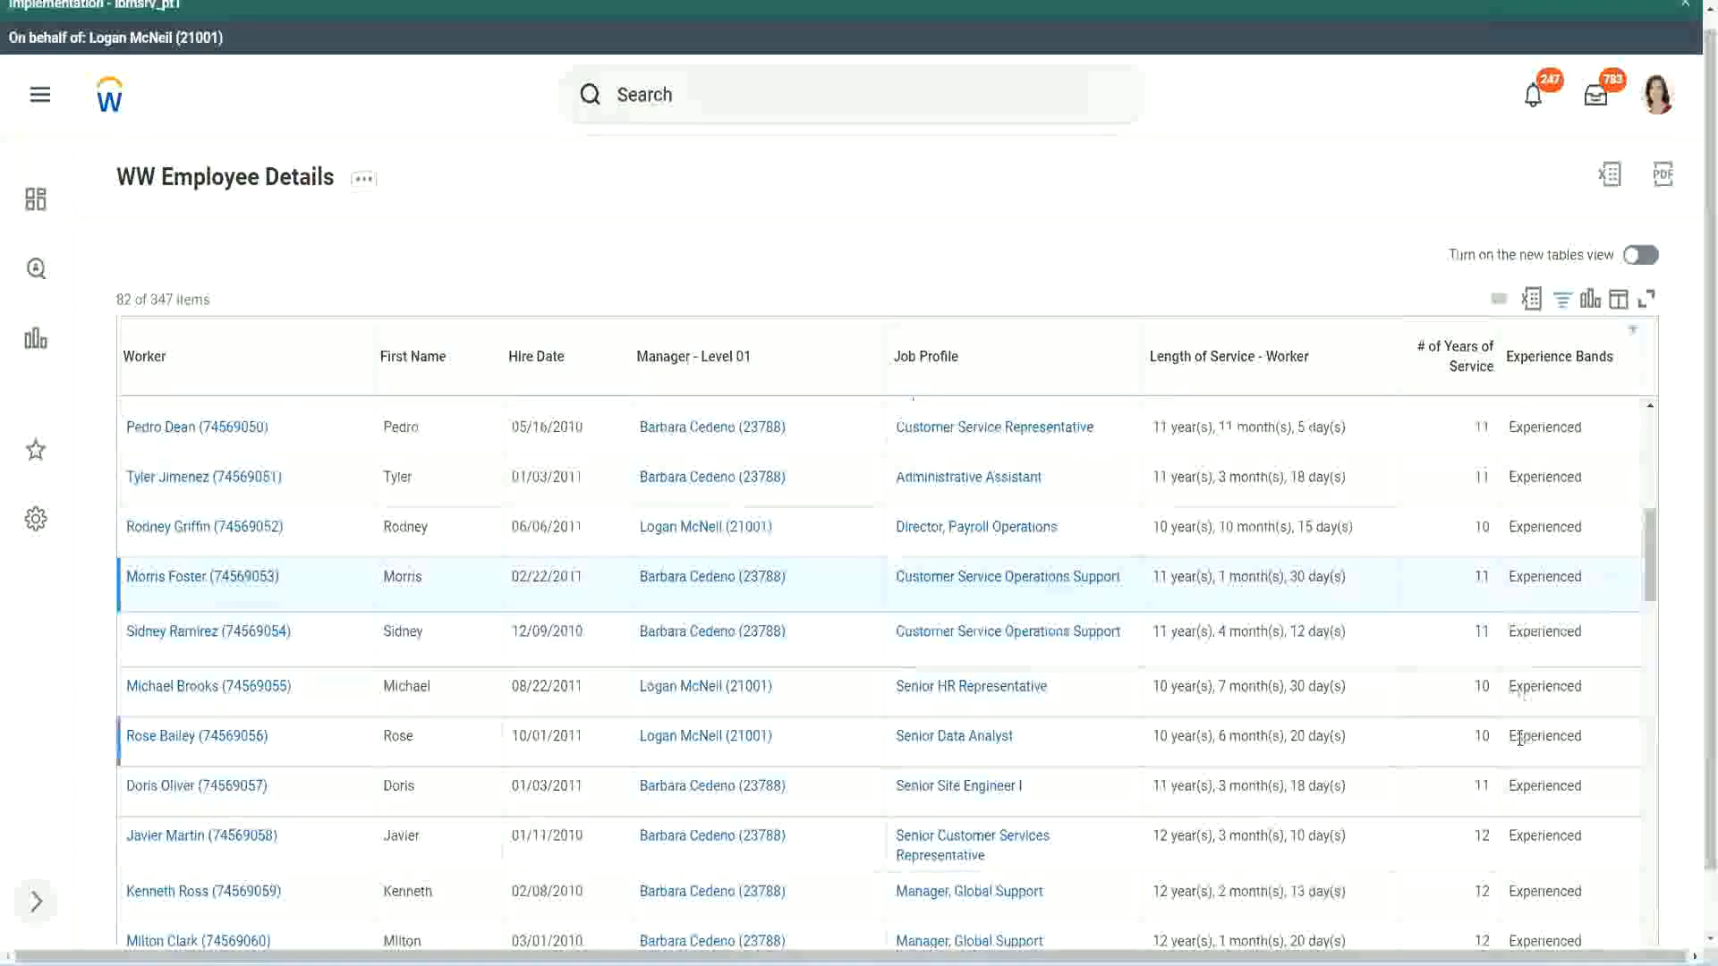
pyautogui.scroll(-5, 1519, 738)
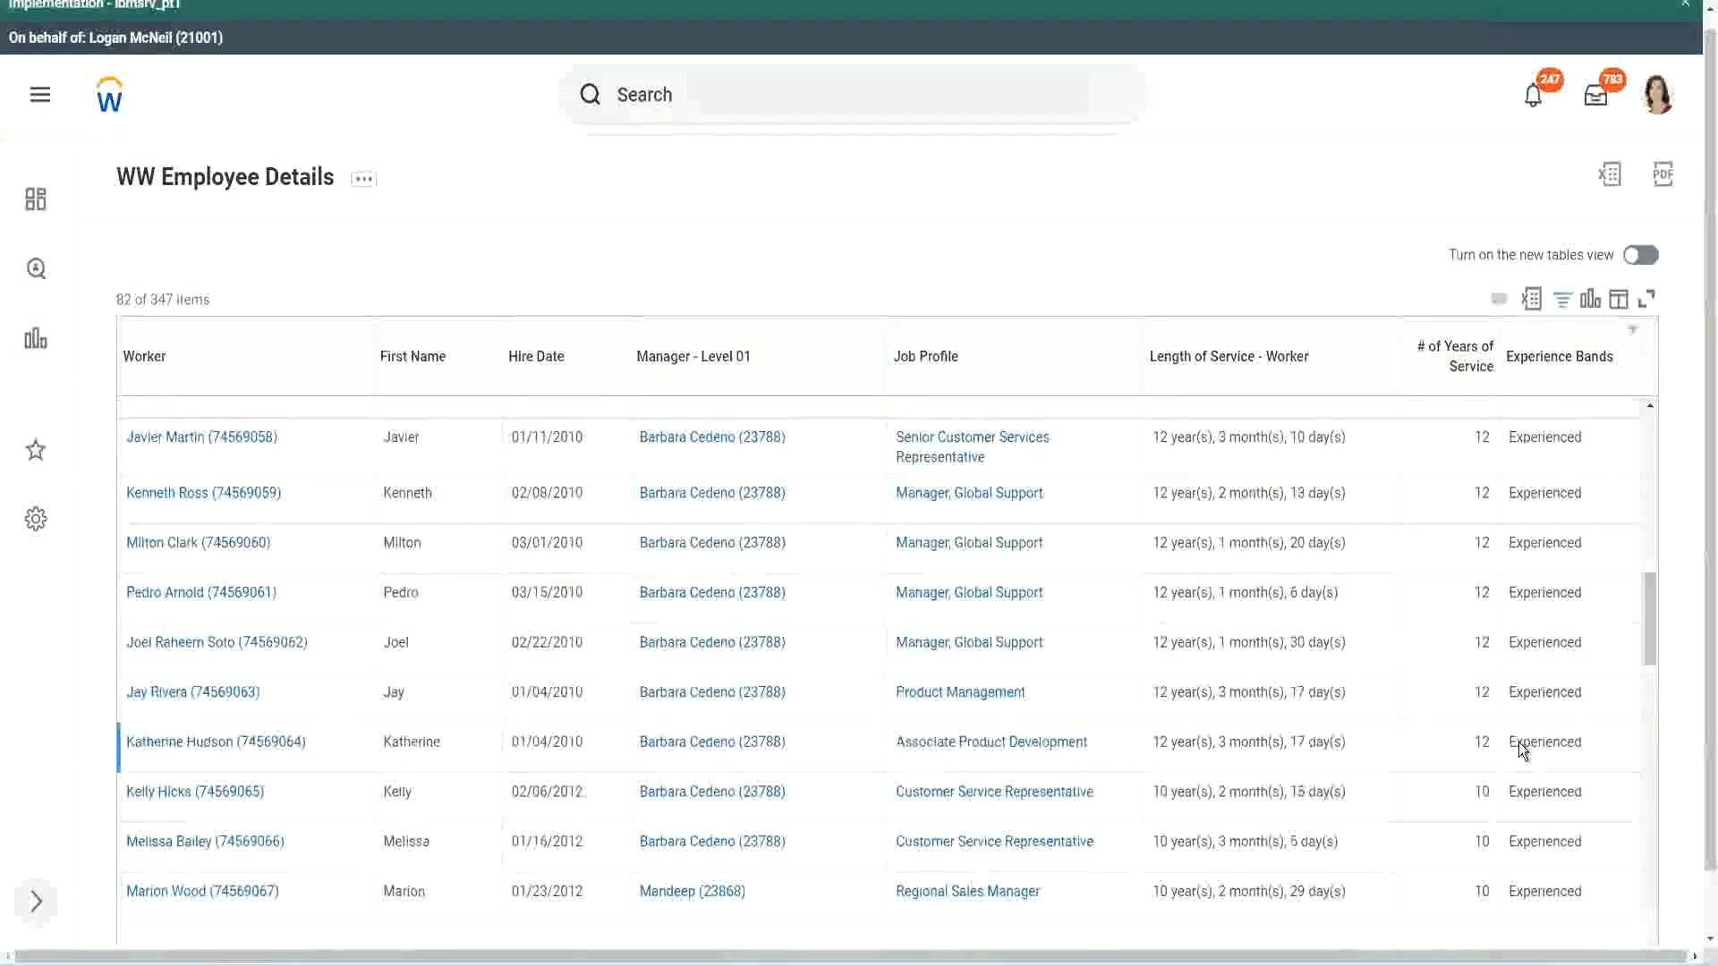